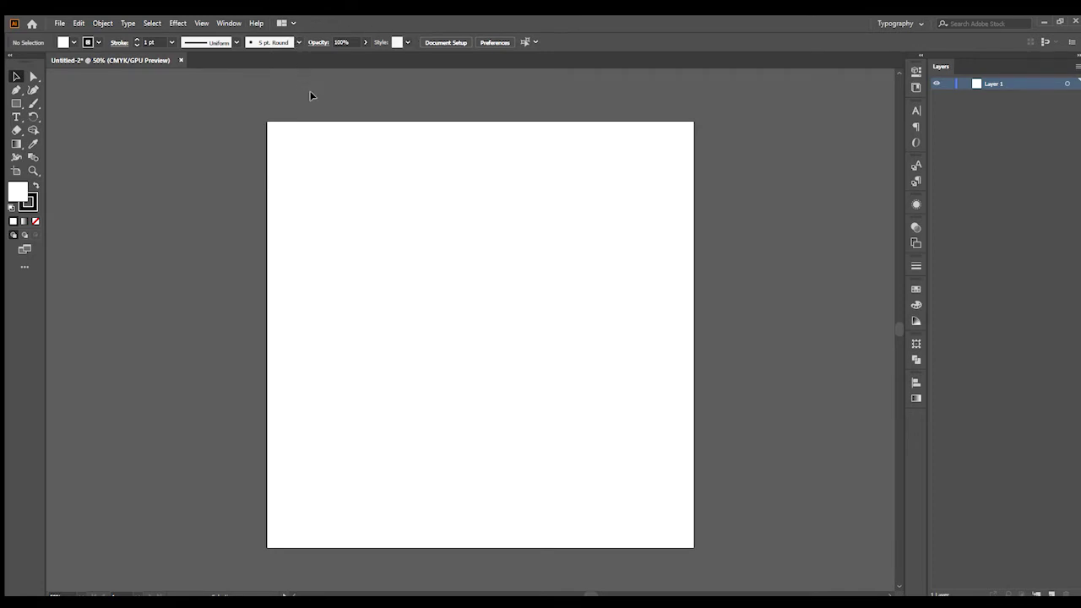
Step: Create an area of placeholder text in the upper-left part of the artboard and delete it
{"action": "key", "text": "t"}
{"action": "left_click_drag", "start_coordinate": [325, 155], "coordinate": [471, 307]}
{"action": "key", "text": "Escape"}
{"action": "left_click", "coordinate": [485, 111]}
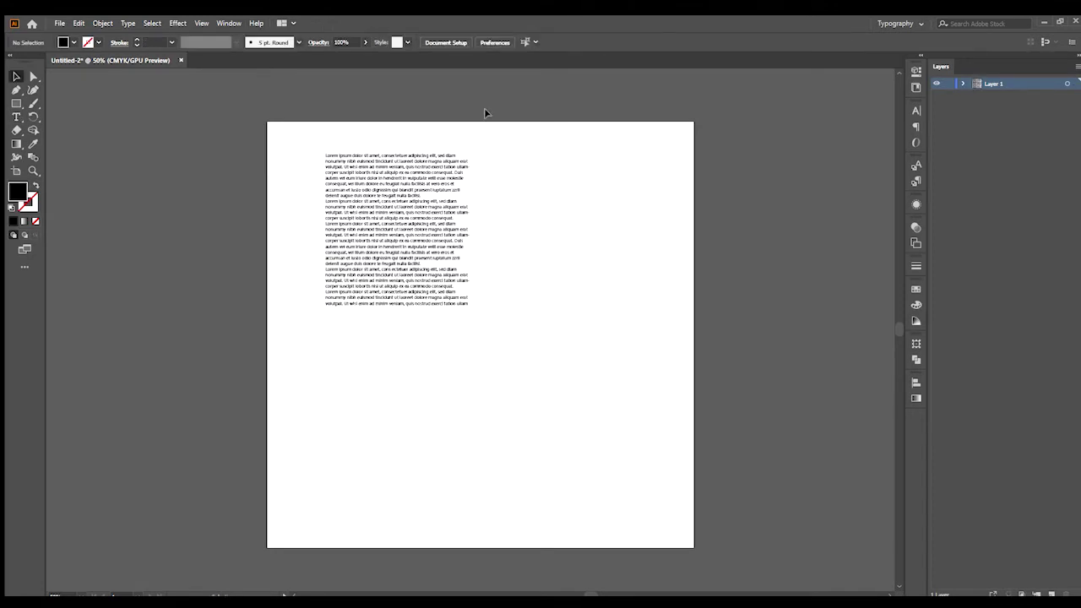
{"action": "left_click", "coordinate": [389, 185]}
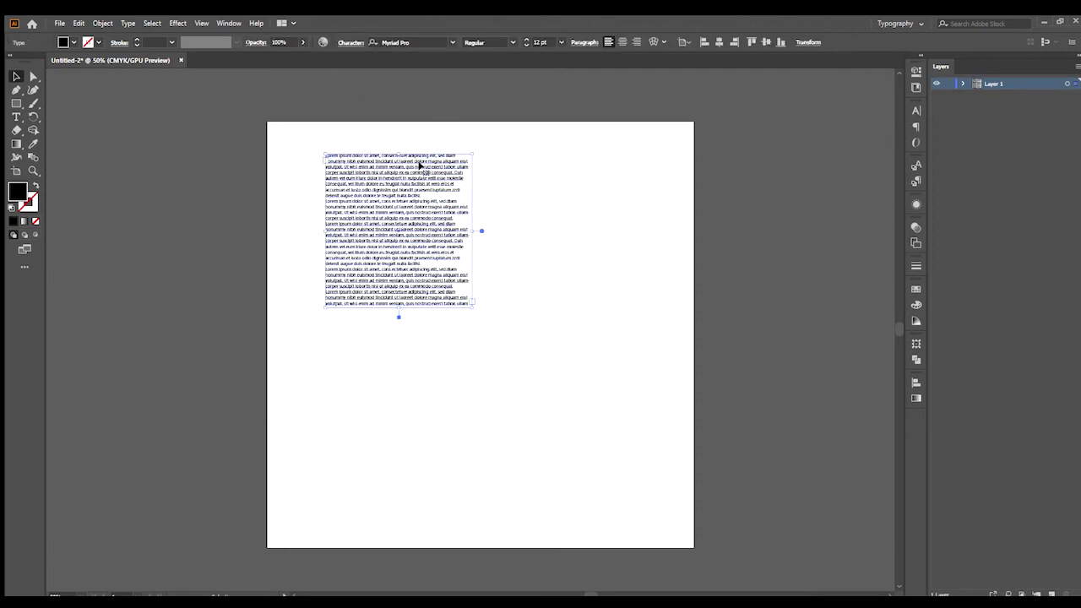
{"action": "key", "text": "Delete"}
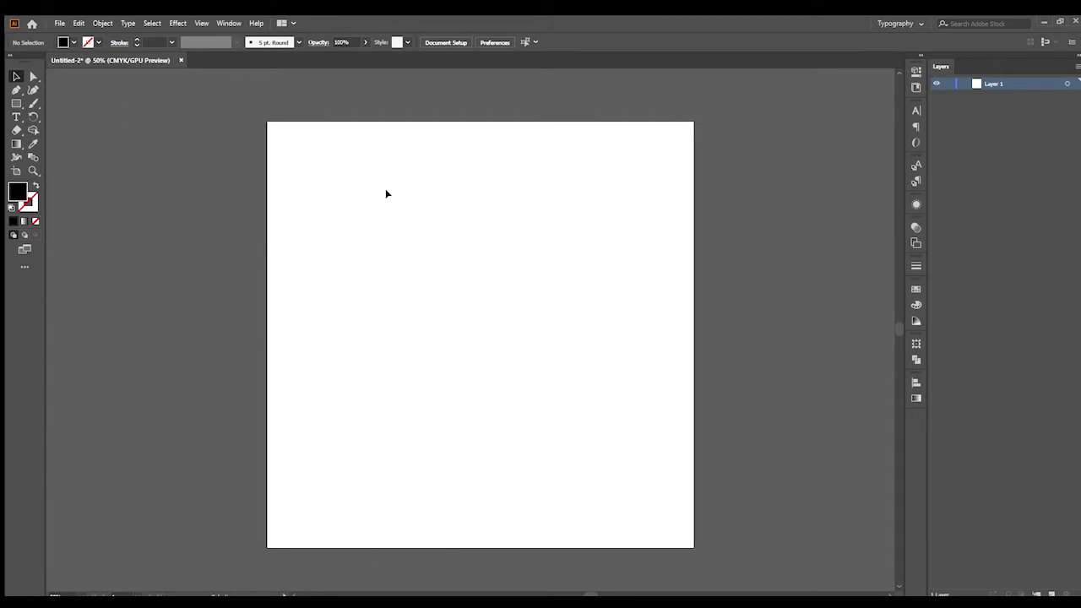
Step: Show the artboard's boundaries and settings in artboard editing mode, and leave that mode
{"action": "left_click", "coordinate": [16, 171]}
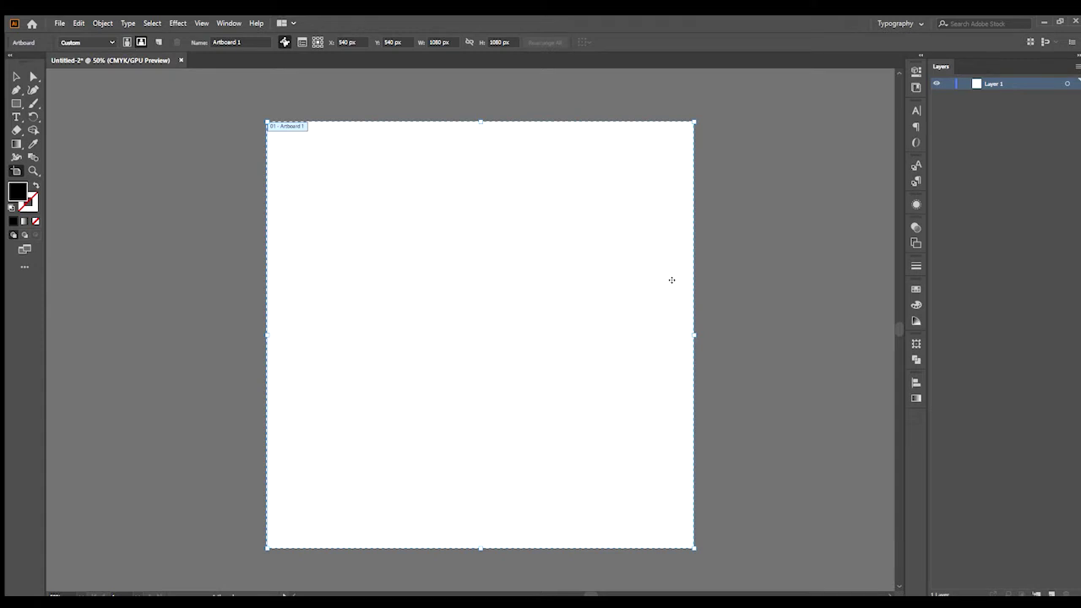
{"action": "key", "text": "Escape"}
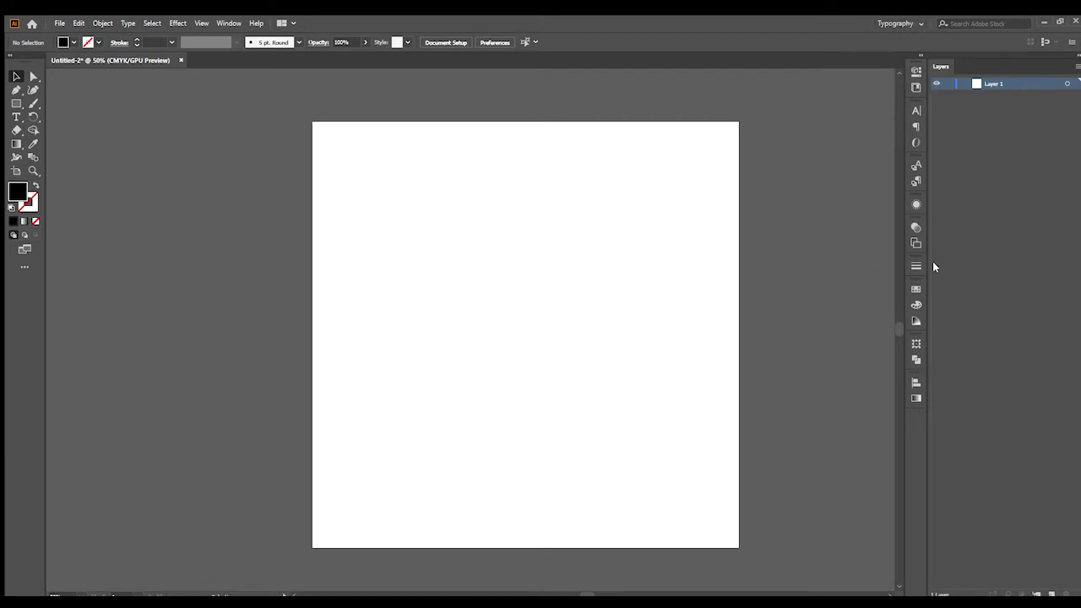
Step: Expand the collapsed dock to view the document's Properties and Libraries, and collapse it again
{"action": "left_click", "coordinate": [921, 55]}
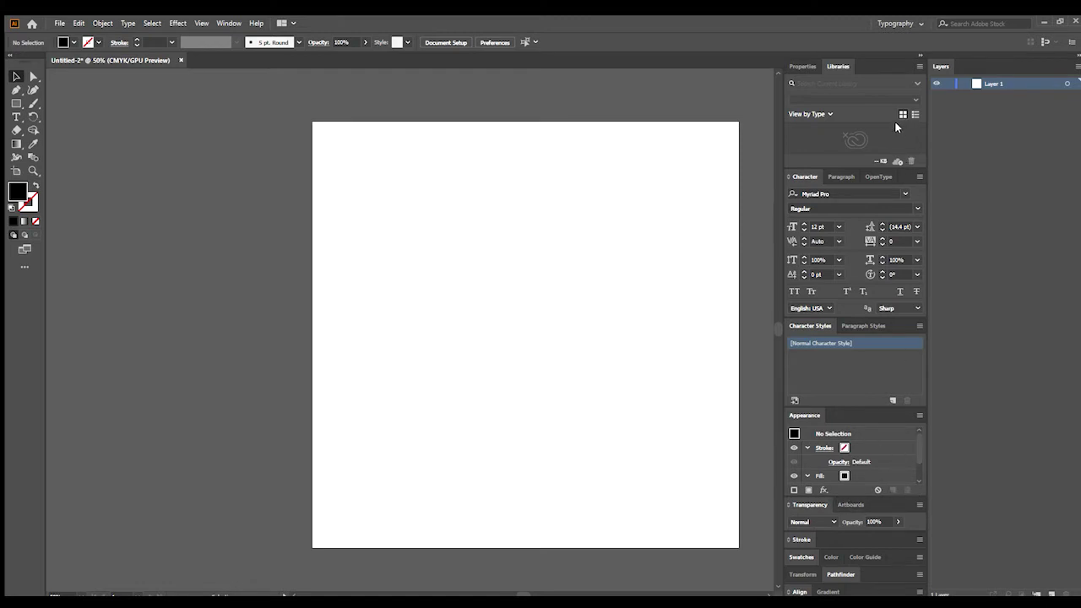
{"action": "left_click", "coordinate": [802, 65]}
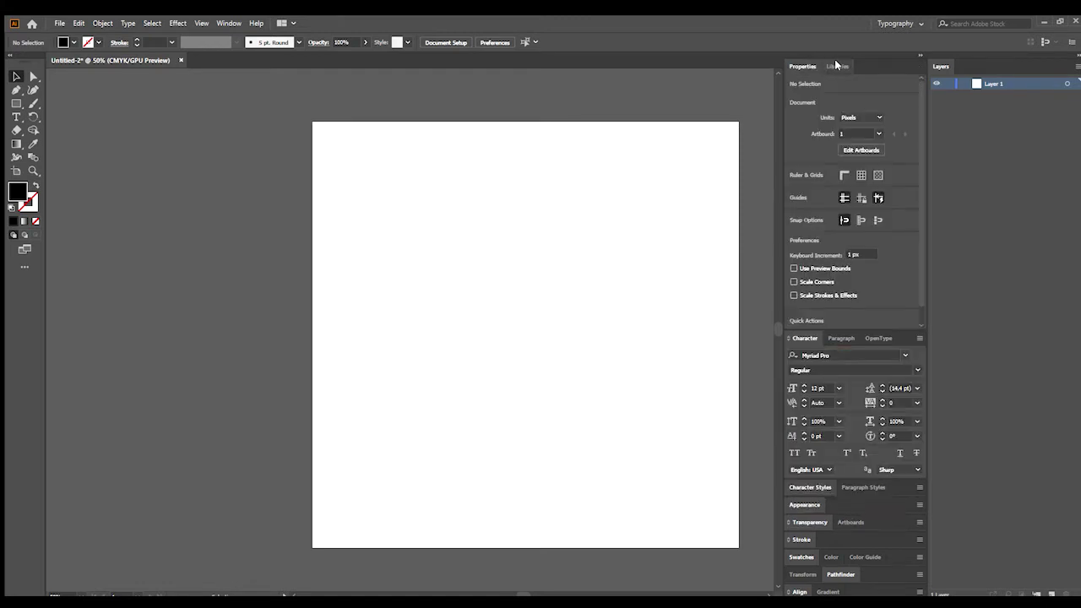
{"action": "left_click", "coordinate": [836, 65]}
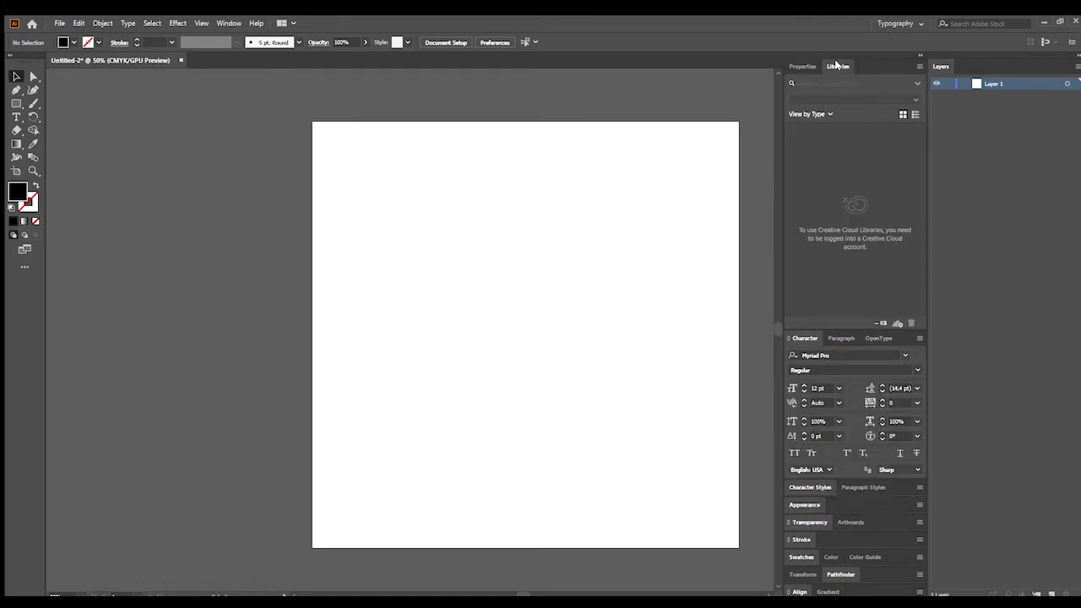
{"action": "left_click", "coordinate": [921, 57]}
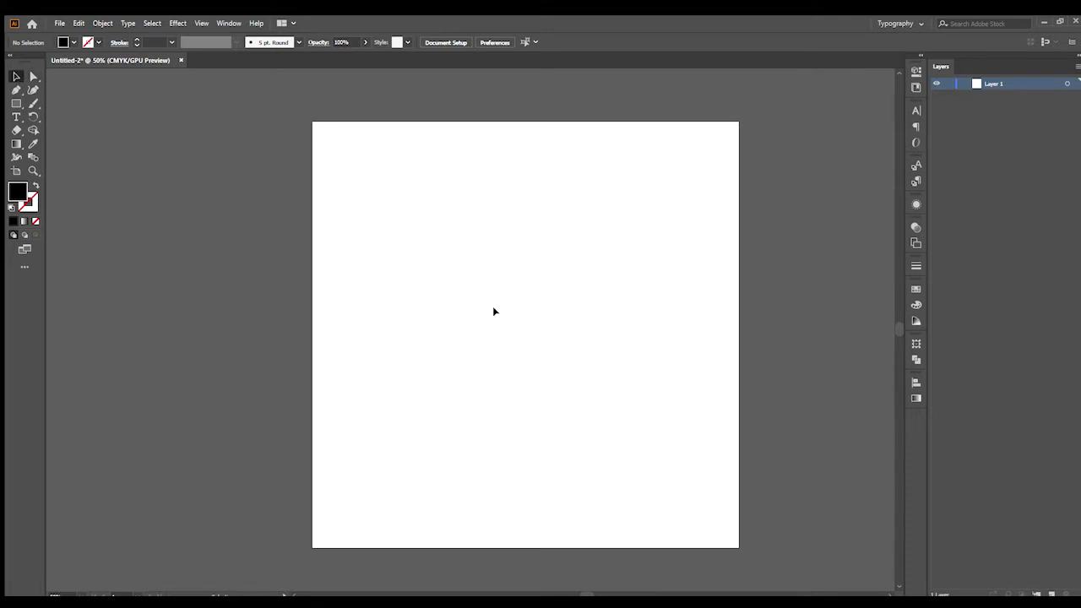
Step: Create a row of three black marks: a square about 100 px wide, a same-sized circle and a brush dot
{"action": "key", "text": "m"}
{"action": "left_click_drag", "start_coordinate": [376, 193], "coordinate": [417, 231]}
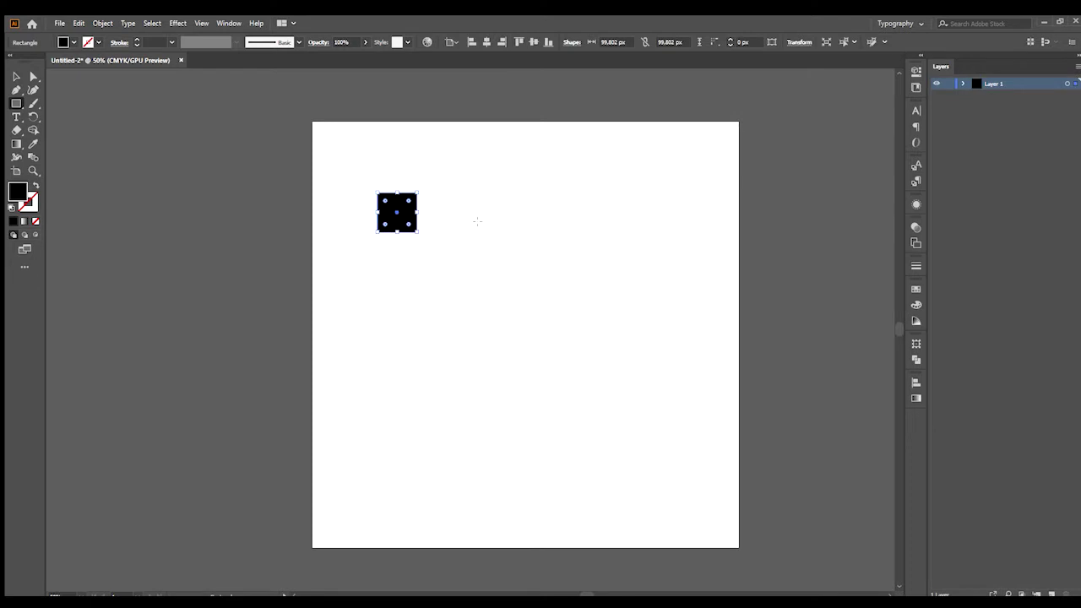
{"action": "key", "text": "v"}
{"action": "left_click", "coordinate": [469, 227]}
{"action": "key", "text": "l"}
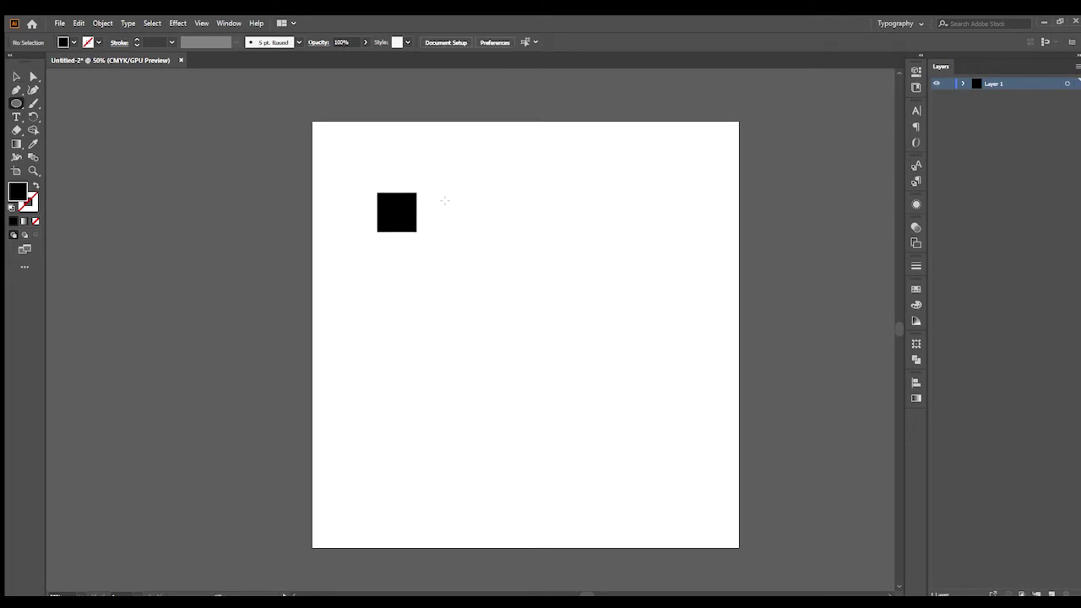
{"action": "left_click_drag", "start_coordinate": [443, 192], "coordinate": [483, 232]}
{"action": "key", "text": "b"}
{"action": "left_click", "coordinate": [524, 224]}
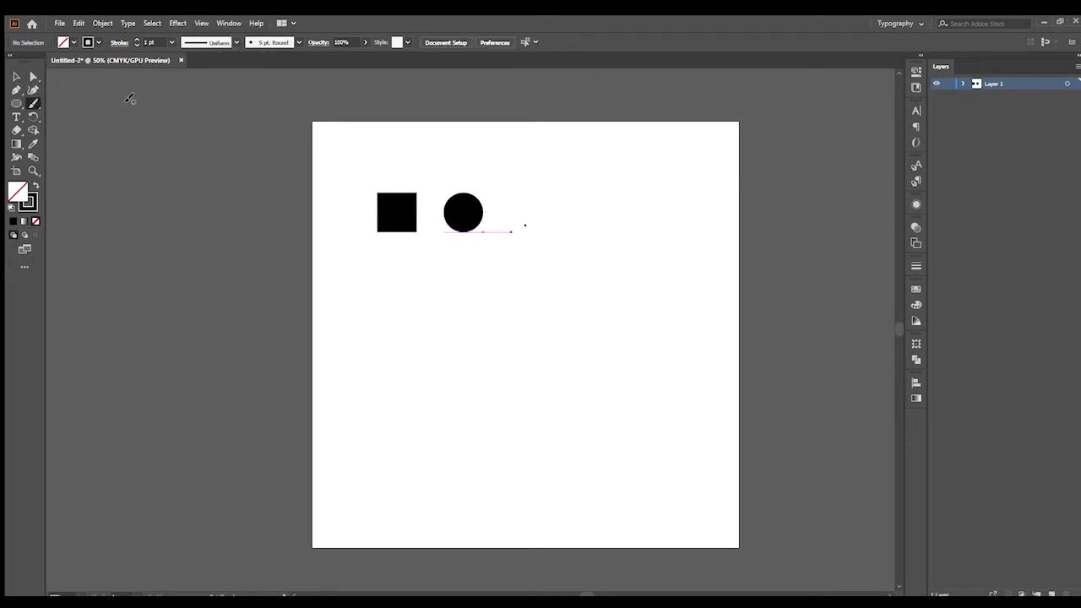
Step: Move the square up and to the right, and the circle farther to the right
{"action": "left_click", "coordinate": [16, 76]}
{"action": "left_click_drag", "start_coordinate": [382, 217], "coordinate": [437, 156]}
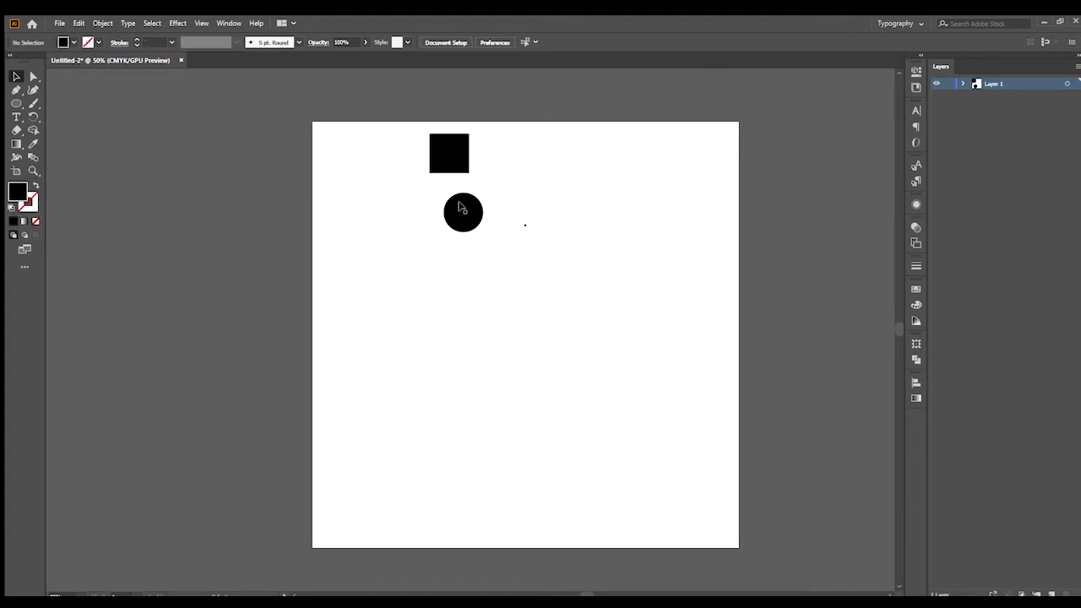
{"action": "left_click_drag", "start_coordinate": [459, 212], "coordinate": [550, 200]}
Step: Delete all artwork from the artboard
{"action": "left_click", "coordinate": [400, 147]}
{"action": "key", "text": "ctrl+a"}
{"action": "key", "text": "Delete"}
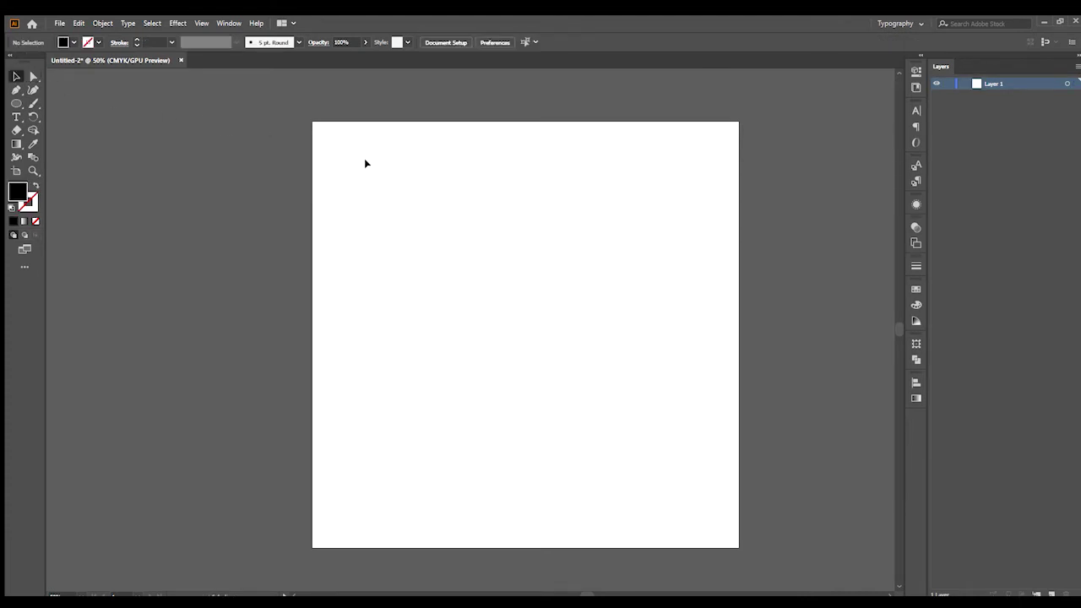
Step: Draw a black square about 368 px wide in the upper-left part of the artboard
{"action": "key", "text": "m"}
{"action": "left_click_drag", "start_coordinate": [374, 162], "coordinate": [518, 306]}
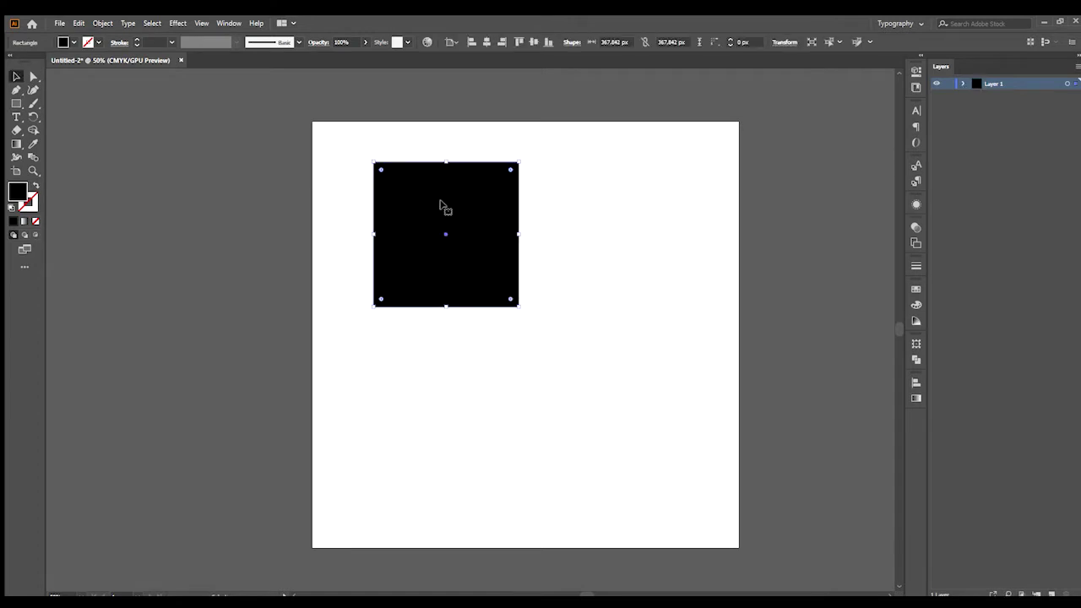
{"action": "key", "text": "v"}
{"action": "left_click", "coordinate": [542, 211]}
{"action": "left_click", "coordinate": [456, 205]}
Step: Fully round the square's upper-left and lower-right corners into a leaf shape, and delete the shape
{"action": "key", "text": "a"}
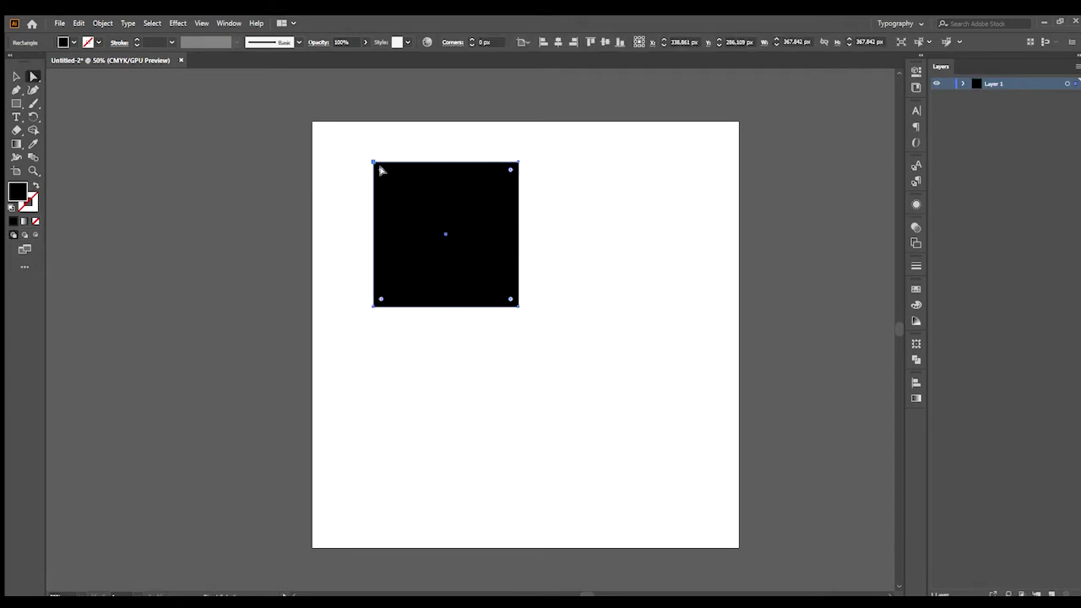
{"action": "left_click_drag", "start_coordinate": [378, 170], "coordinate": [287, 129]}
{"action": "key", "text": "v"}
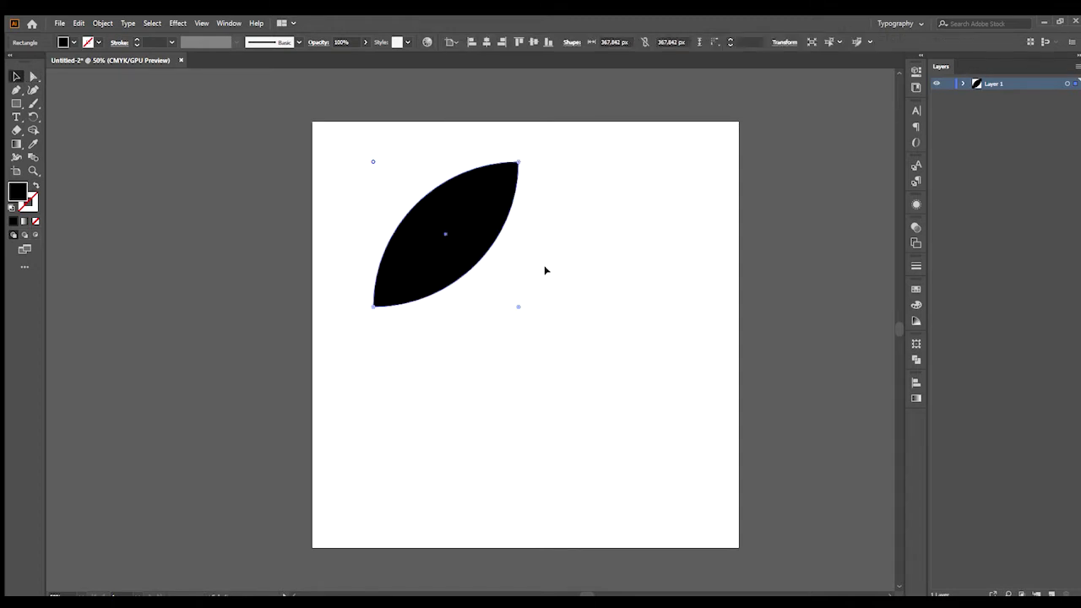
{"action": "left_click", "coordinate": [546, 270]}
{"action": "left_click", "coordinate": [475, 218]}
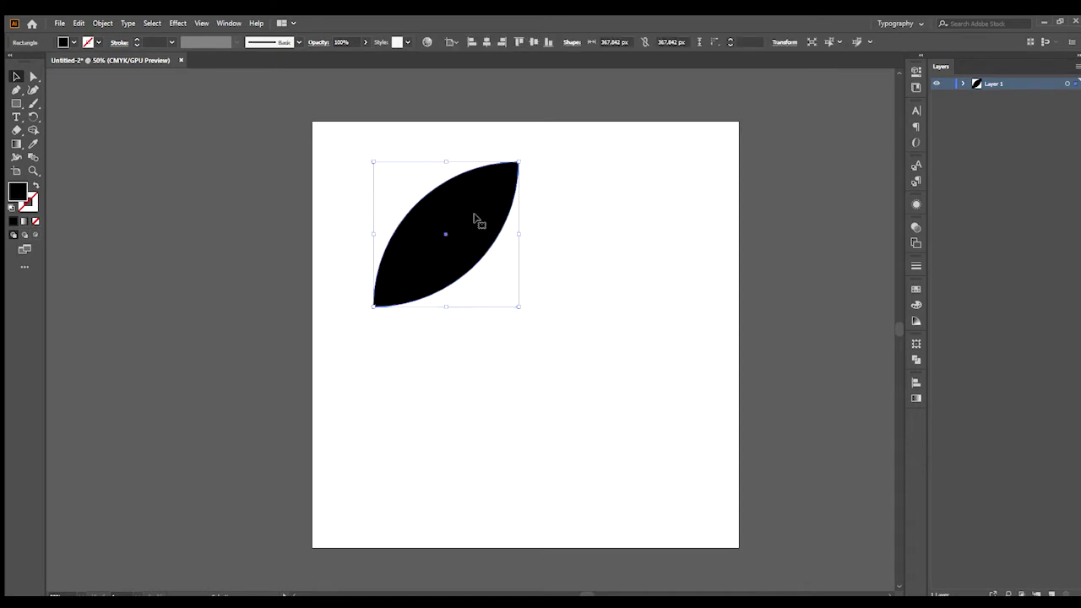
{"action": "key", "text": "Delete"}
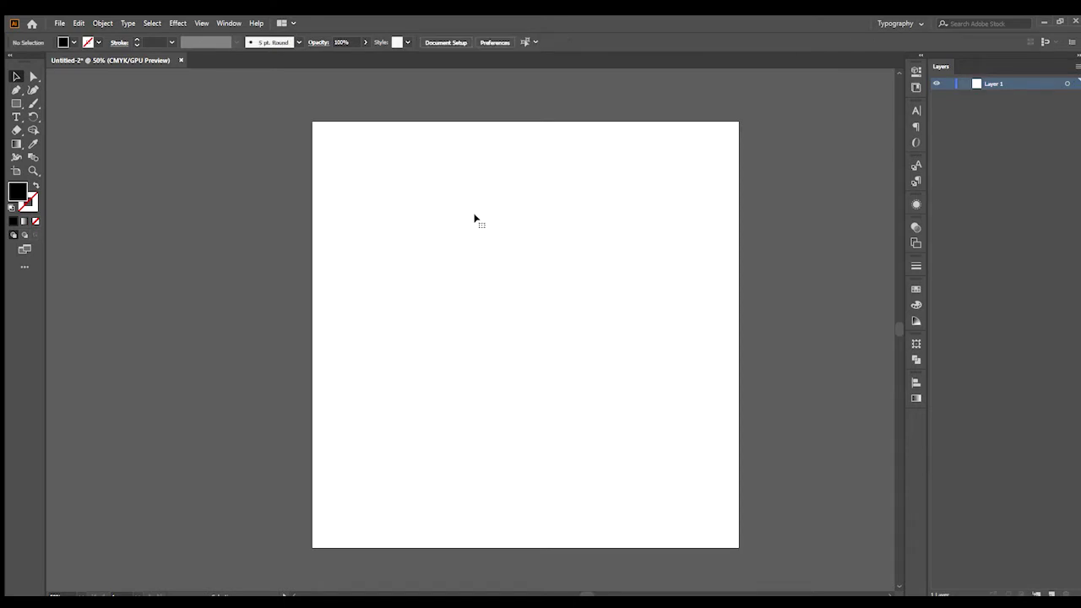
Step: Draw an open four-point curved path about 583 px wide and 500 px high, with a black stroke and no fill
{"action": "left_click", "coordinate": [16, 90]}
{"action": "left_click", "coordinate": [396, 201]}
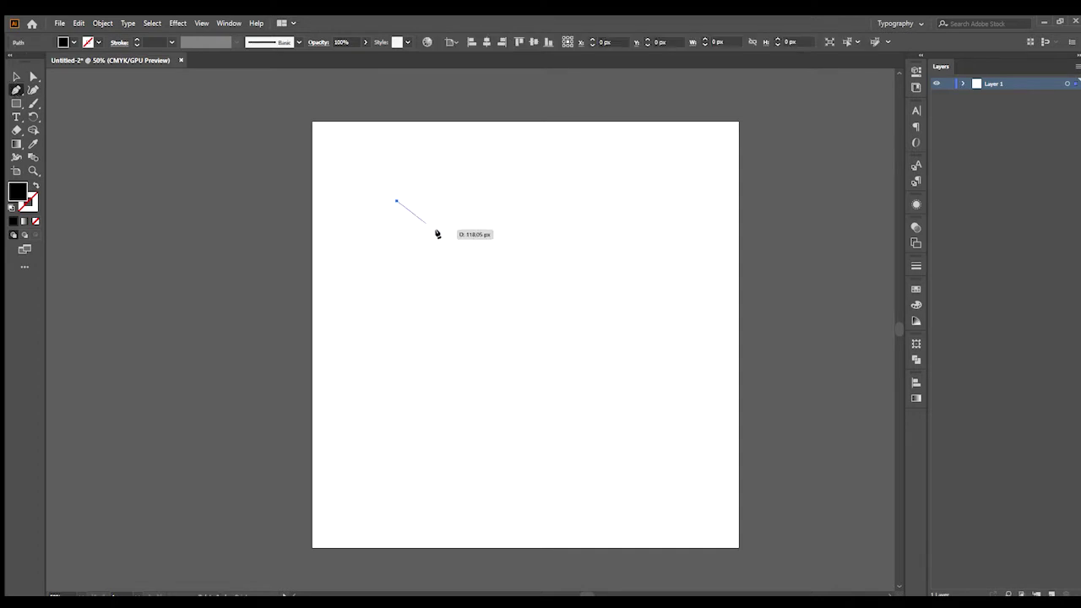
{"action": "left_click_drag", "start_coordinate": [495, 258], "coordinate": [497, 330]}
{"action": "left_click_drag", "start_coordinate": [570, 399], "coordinate": [618, 399]}
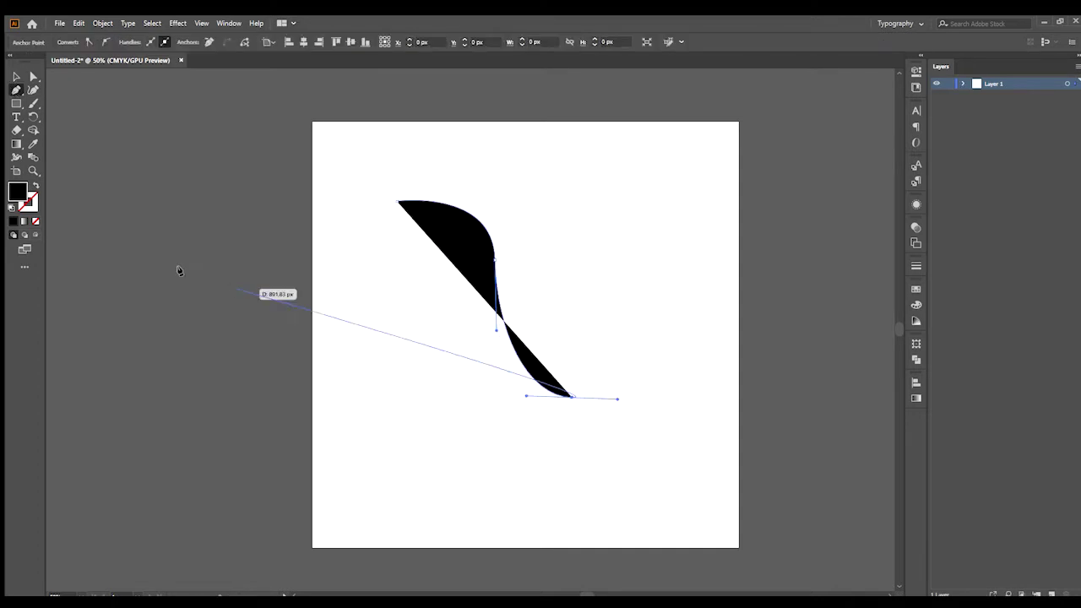
{"action": "left_click", "coordinate": [36, 185]}
{"action": "left_click_drag", "start_coordinate": [622, 309], "coordinate": [606, 284]}
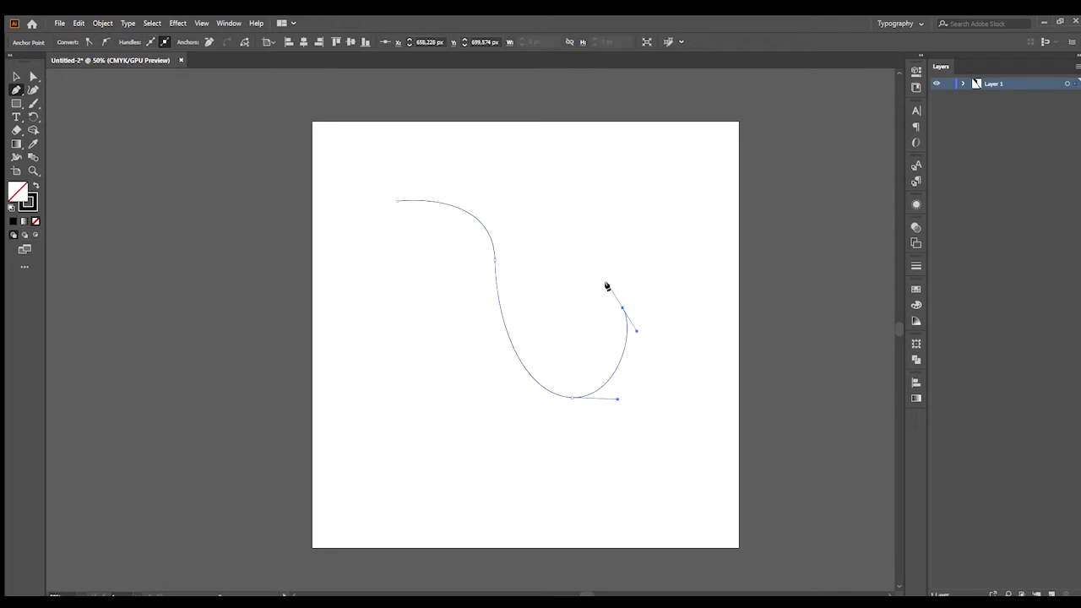
{"action": "key", "text": "v"}
Step: Delete the curved path
{"action": "left_click", "coordinate": [673, 253]}
{"action": "key", "text": "ctrl+a"}
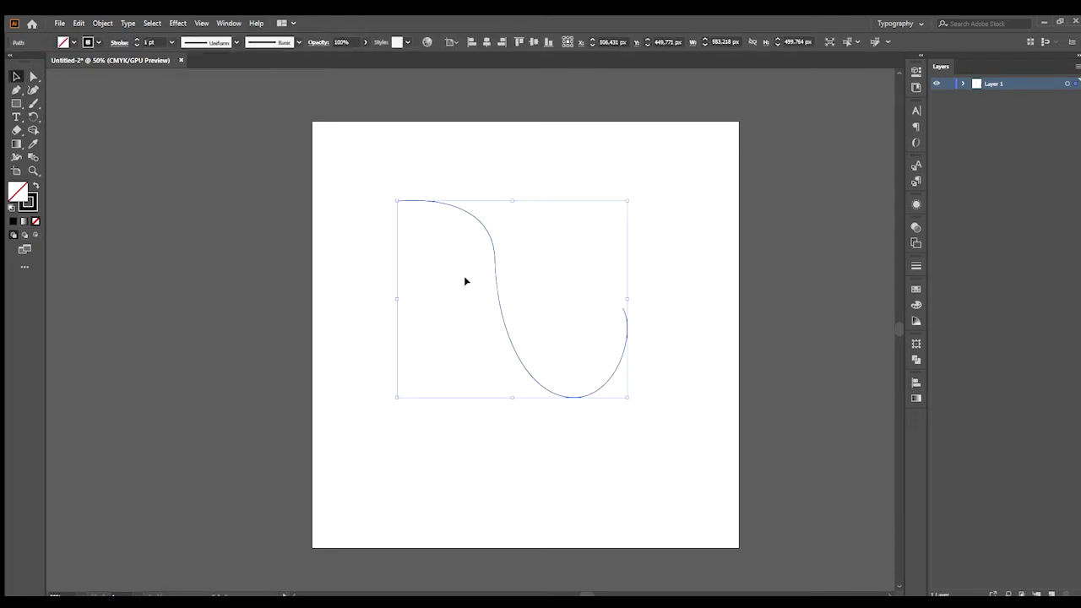
{"action": "key", "text": "Delete"}
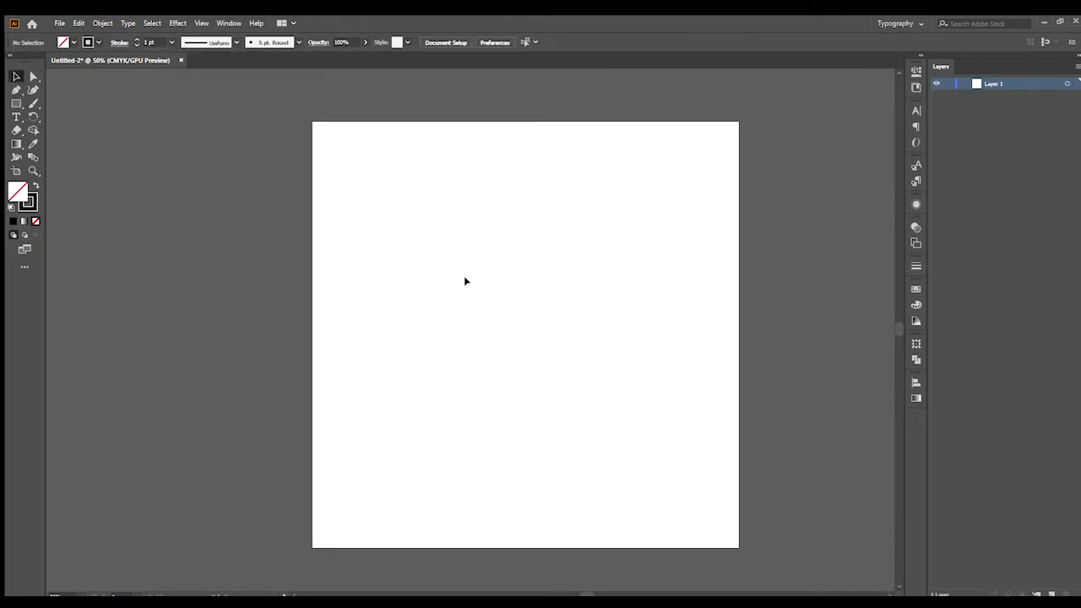
Step: Handwrite a cursive word sloping down across the artboard with black Paintbrush strokes, and clear it
{"action": "key", "text": "b"}
{"action": "key", "text": "shift+x"}
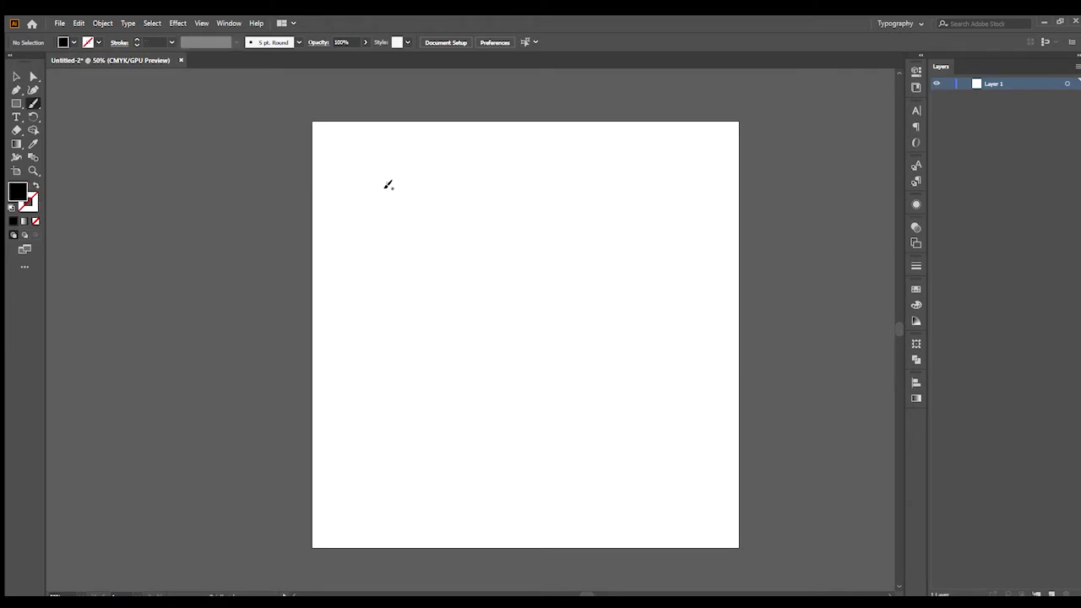
{"action": "left_click_drag", "start_coordinate": [376, 200], "coordinate": [411, 289]}
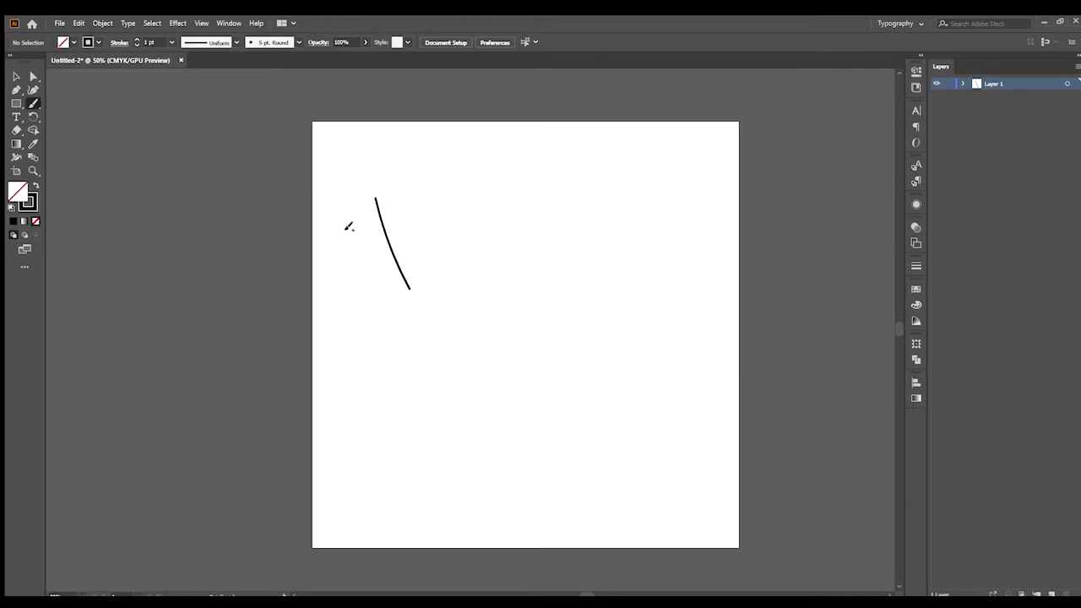
{"action": "mouse_move", "coordinate": [347, 224]}
{"action": "left_mouse_down"}
{"action": "mouse_move", "coordinate": [372, 191]}
{"action": "mouse_move", "coordinate": [420, 223]}
{"action": "mouse_move", "coordinate": [391, 248]}
{"action": "mouse_move", "coordinate": [465, 236]}
{"action": "mouse_move", "coordinate": [423, 248]}
{"action": "mouse_move", "coordinate": [462, 278]}
{"action": "mouse_move", "coordinate": [494, 249]}
{"action": "mouse_move", "coordinate": [487, 286]}
{"action": "mouse_move", "coordinate": [516, 244]}
{"action": "mouse_move", "coordinate": [517, 286]}
{"action": "mouse_move", "coordinate": [570, 224]}
{"action": "mouse_move", "coordinate": [548, 260]}
{"action": "mouse_move", "coordinate": [567, 294]}
{"action": "mouse_move", "coordinate": [586, 260]}
{"action": "mouse_move", "coordinate": [606, 295]}
{"action": "mouse_move", "coordinate": [654, 276]}
{"action": "mouse_move", "coordinate": [677, 328]}
{"action": "mouse_move", "coordinate": [702, 314]}
{"action": "mouse_move", "coordinate": [709, 340]}
{"action": "left_mouse_up"}
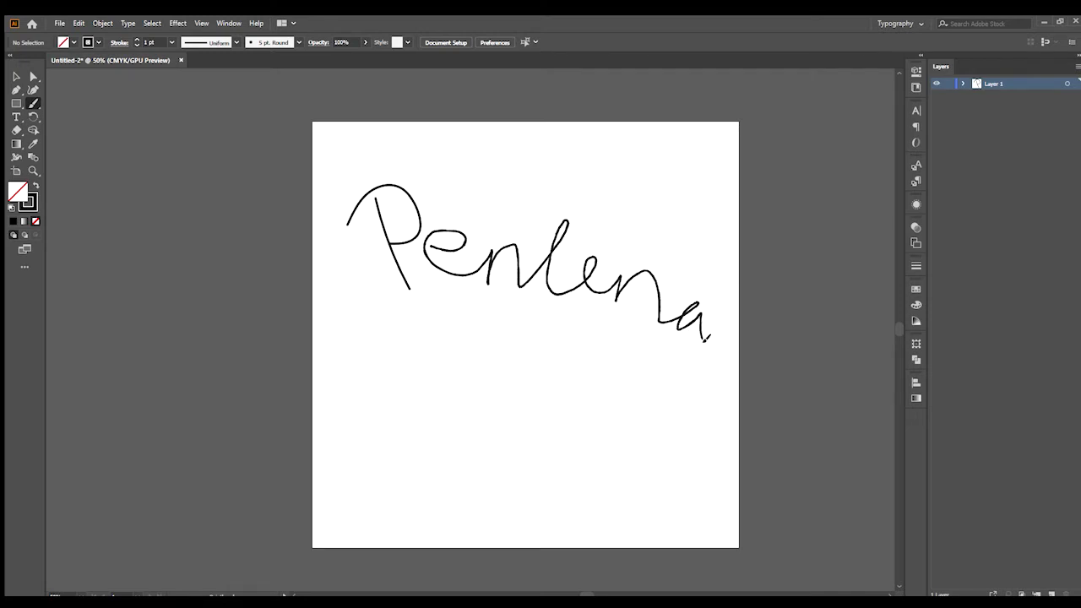
{"action": "key", "text": "v"}
Step: Draw a black square about 299 px wide above the artboard's centre
{"action": "left_click_drag", "start_coordinate": [416, 189], "coordinate": [533, 305]}
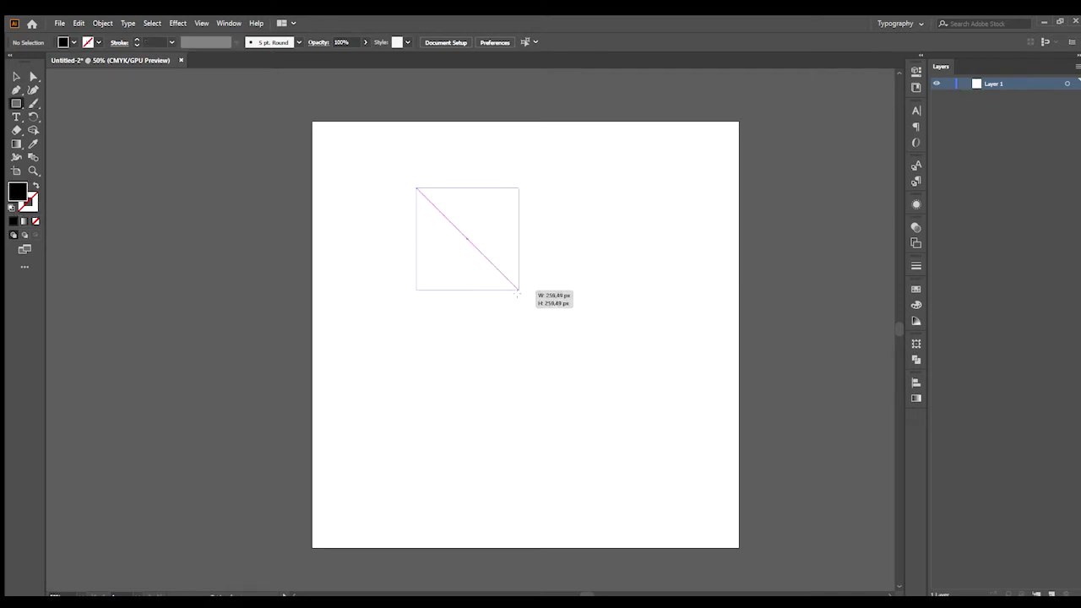
{"action": "key", "text": "v"}
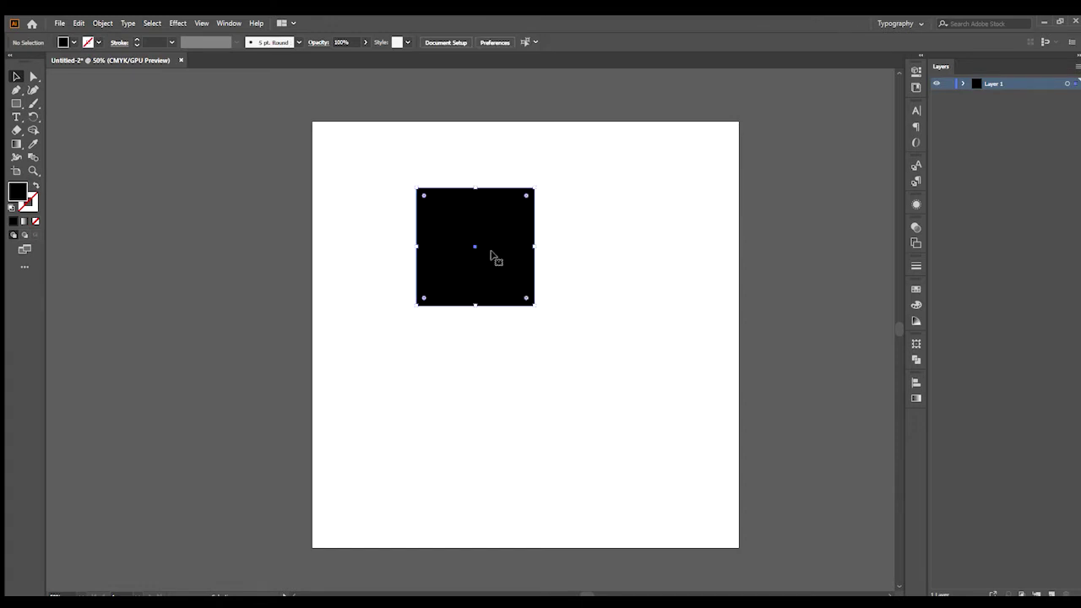
Step: Try rotating the square back and forth about its centre with the Rotate tool, and delete the square
{"action": "left_click", "coordinate": [33, 117]}
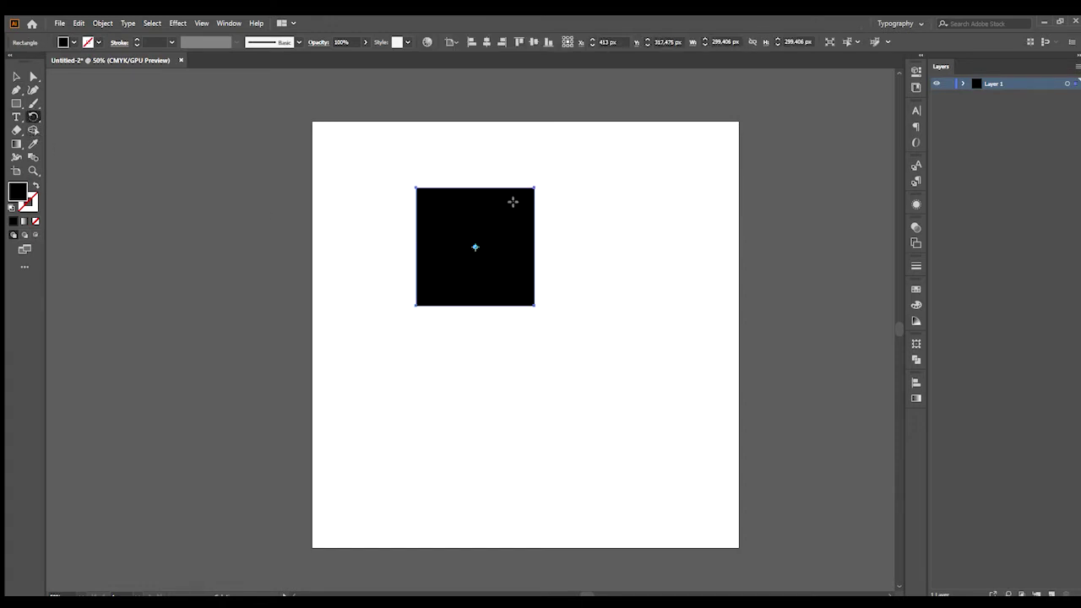
{"action": "left_click_drag", "start_coordinate": [591, 245], "coordinate": [610, 231]}
{"action": "left_click_drag", "start_coordinate": [596, 282], "coordinate": [563, 299]}
{"action": "left_click_drag", "start_coordinate": [603, 244], "coordinate": [571, 298]}
{"action": "key", "text": "v"}
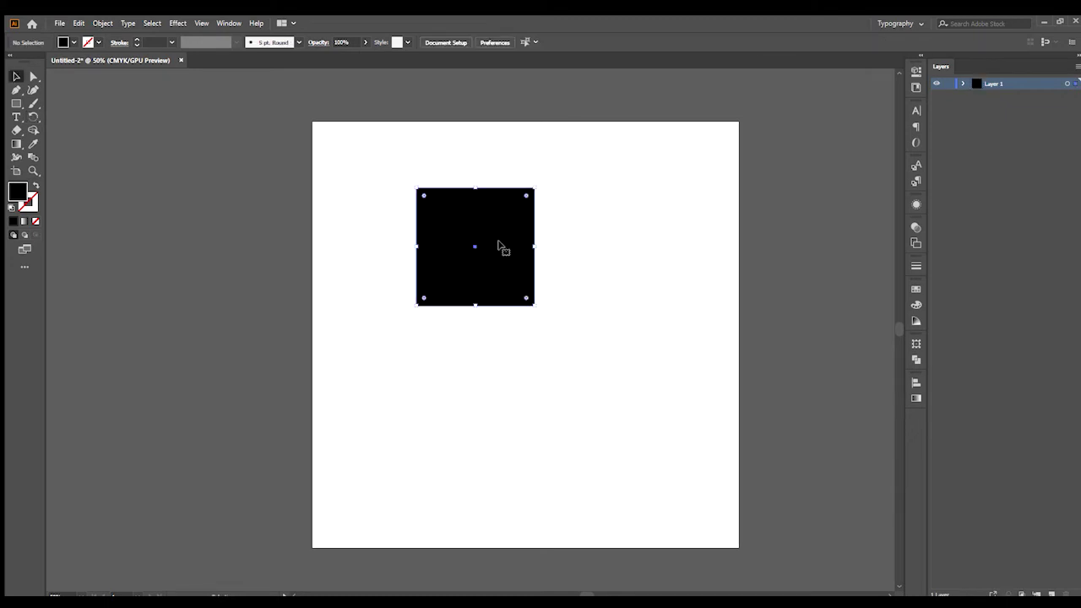
{"action": "key", "text": "Delete"}
Step: Draw a black rectangle about 351 px wide and 301 px high, left of the artboard's centre
{"action": "key", "text": "g"}
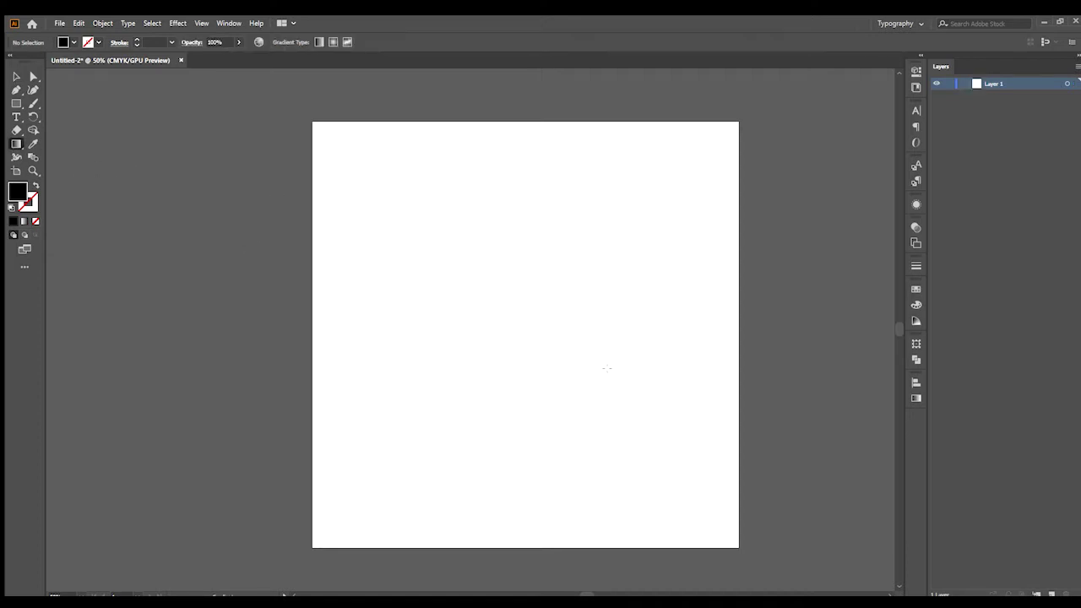
{"action": "key", "text": "m"}
{"action": "left_click_drag", "start_coordinate": [394, 219], "coordinate": [532, 338]}
{"action": "key", "text": "v"}
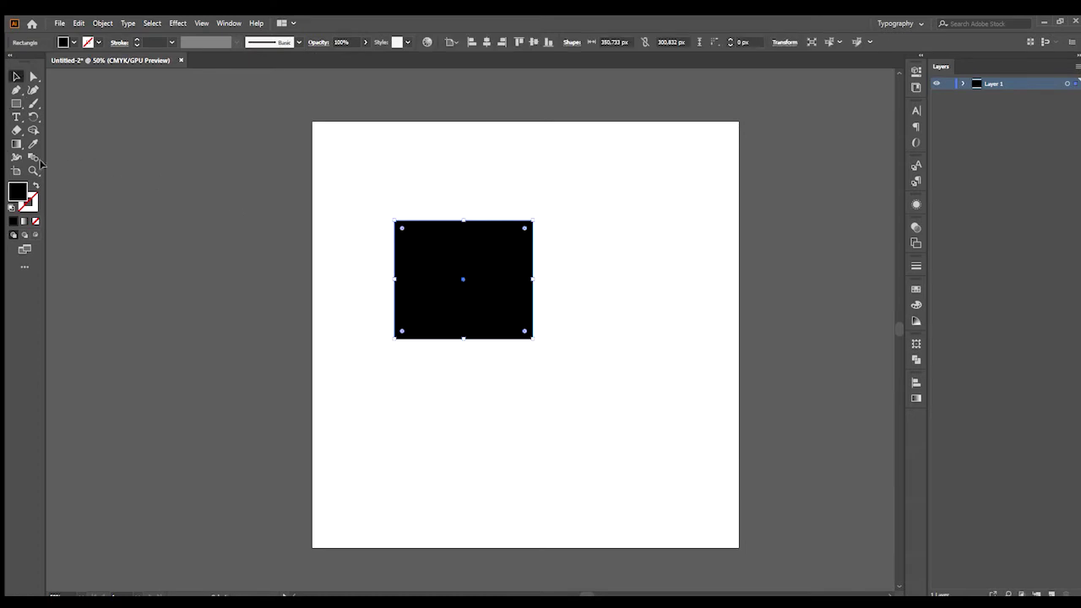
Step: Fill the rectangle with a linear white-to-black gradient
{"action": "left_click", "coordinate": [16, 143]}
{"action": "left_click", "coordinate": [443, 255]}
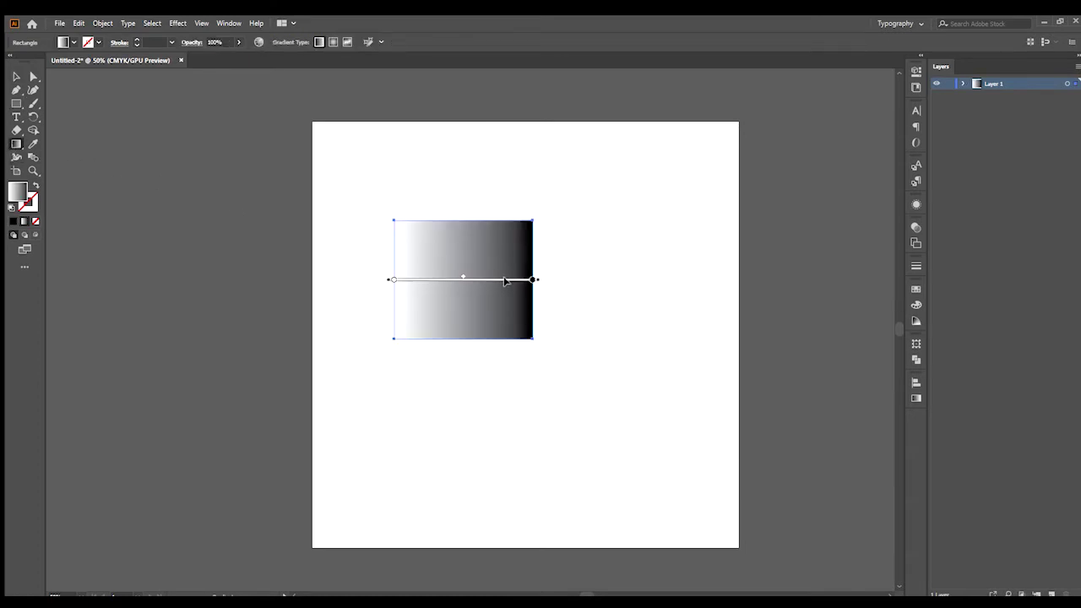
{"action": "key", "text": "v"}
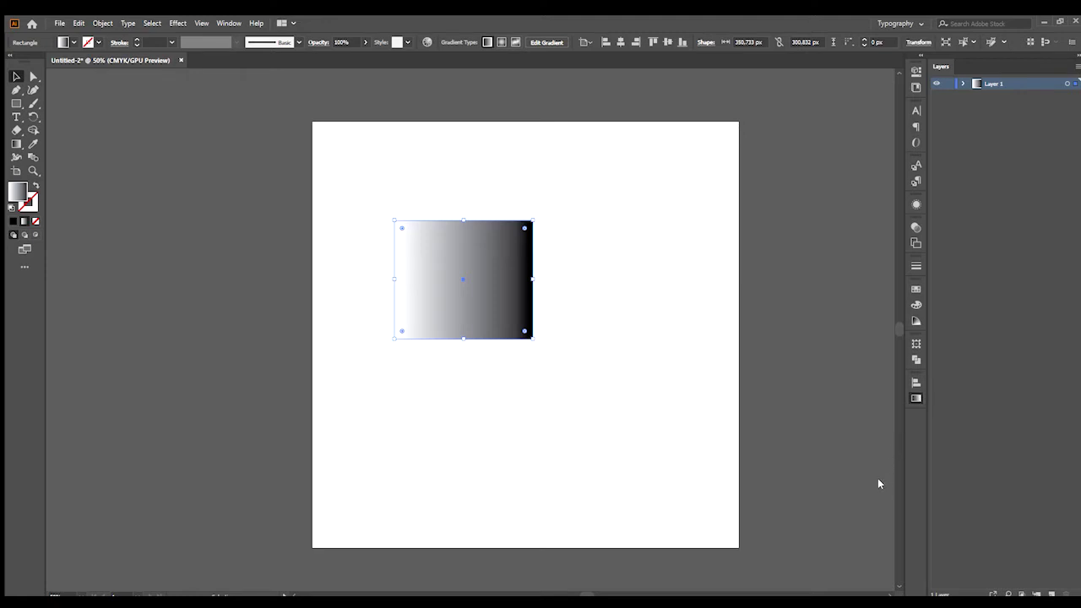
Step: Change the rectangle's gradient to run from orange to blue, and enlarge the rectangle from its lower-right corner
{"action": "left_click", "coordinate": [805, 381]}
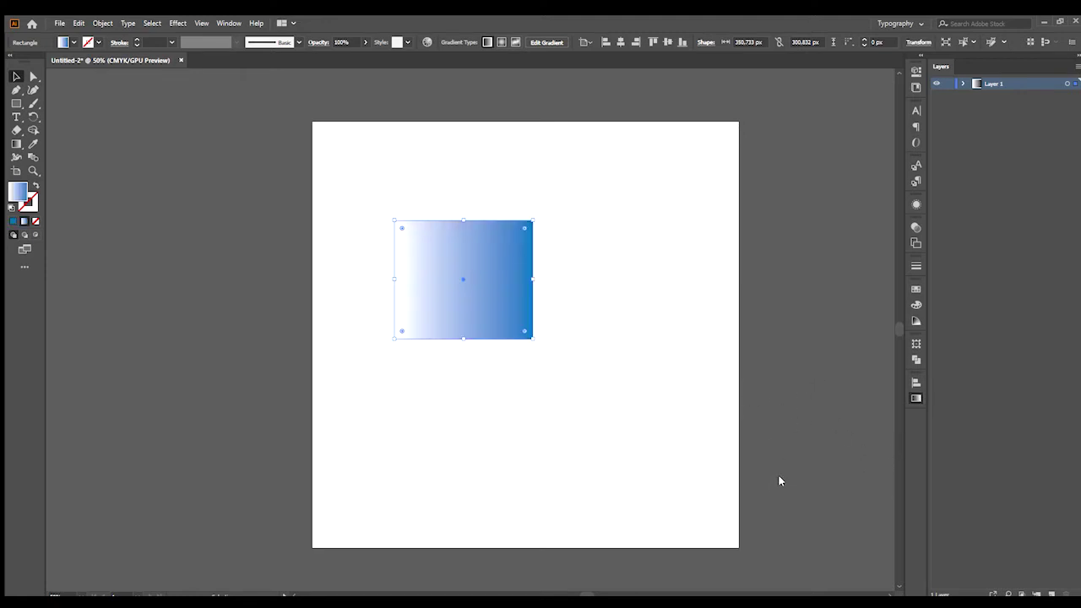
{"action": "key", "text": "ctrl+z"}
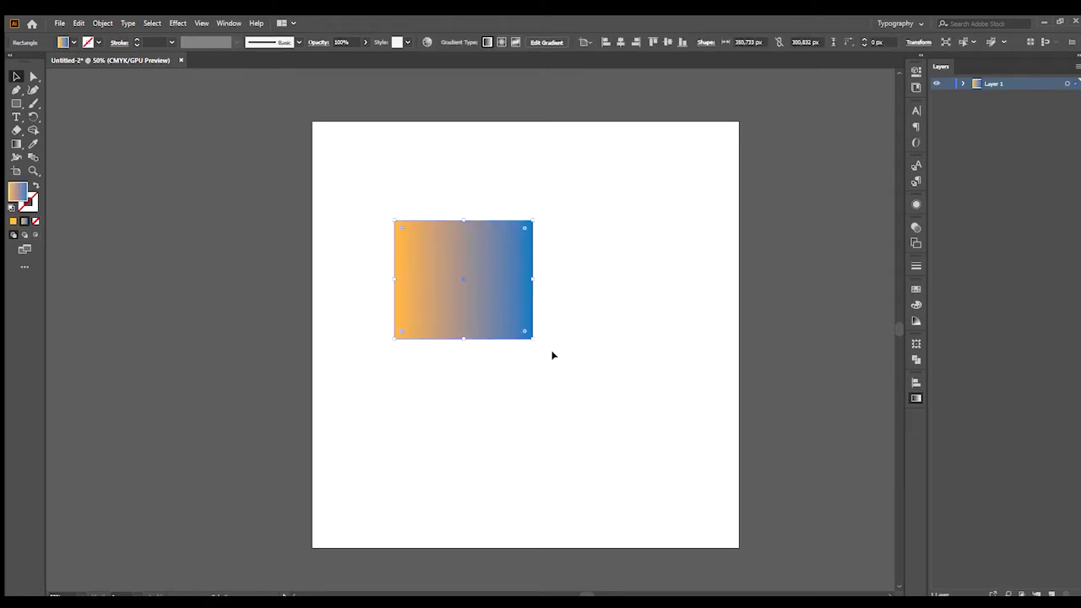
{"action": "left_click_drag", "start_coordinate": [535, 338], "coordinate": [725, 448]}
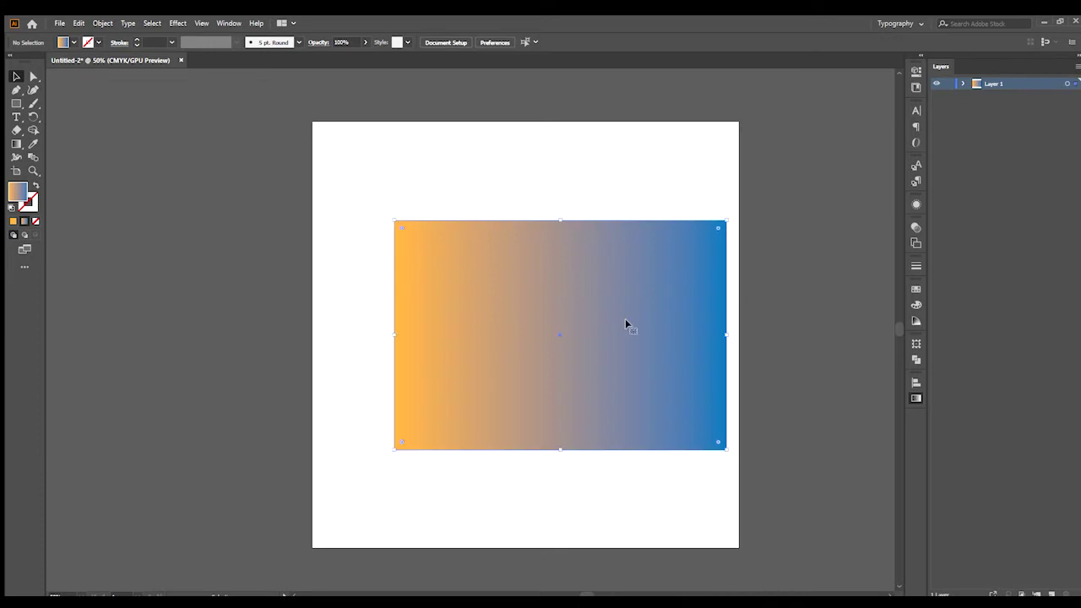
Step: Replace the rectangle with two orange-to-blue gradient squares, the lower one about 161 px wide
{"action": "key", "text": "Delete"}
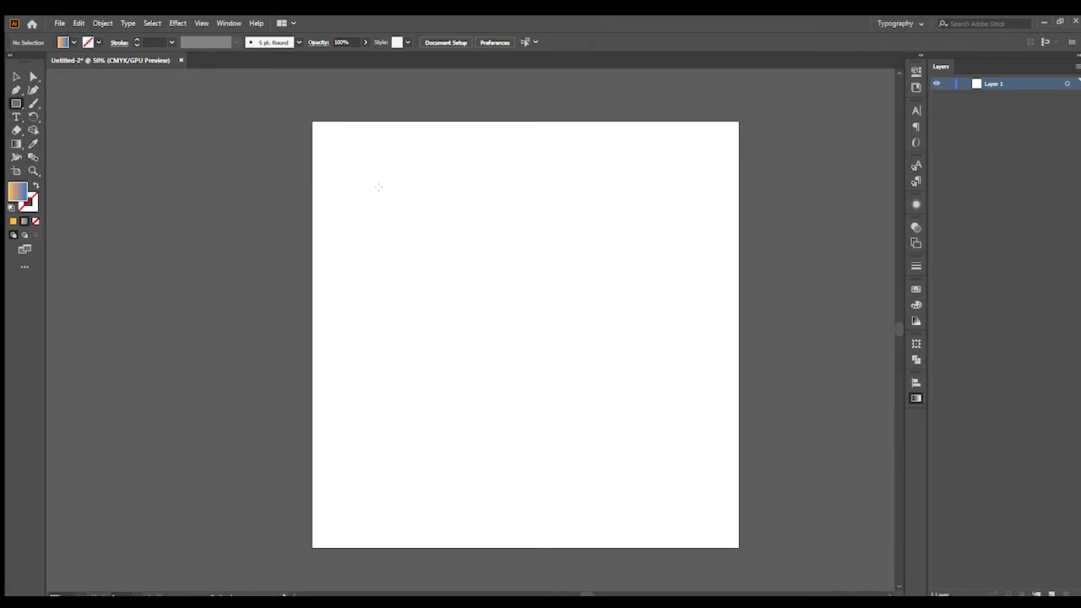
{"action": "key", "text": "ctrl+z"}
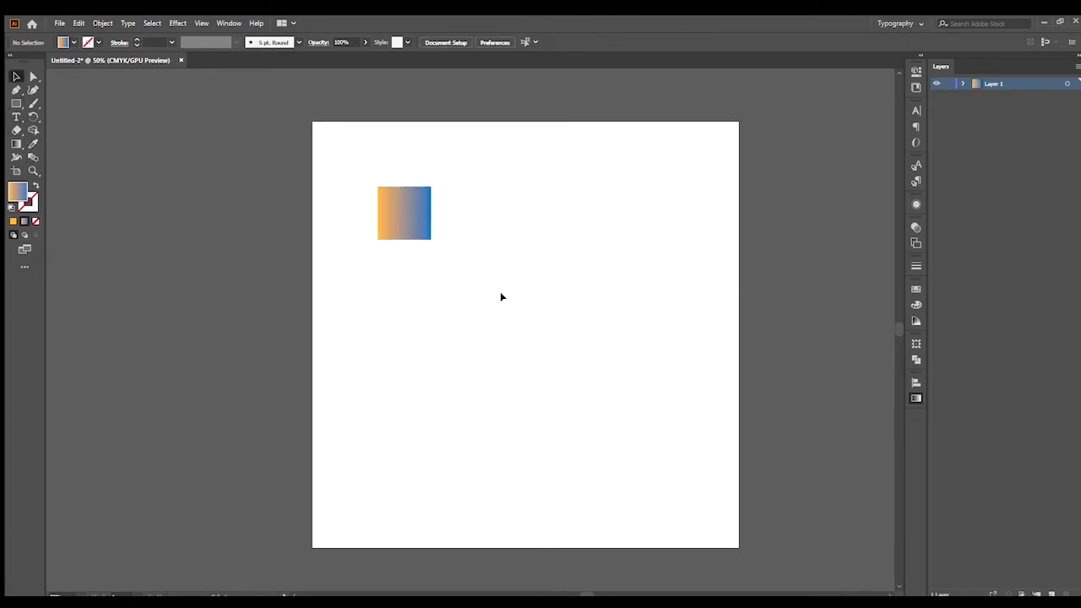
{"action": "key", "text": "m"}
{"action": "left_click_drag", "start_coordinate": [453, 269], "coordinate": [517, 332]}
{"action": "left_click", "coordinate": [510, 297]}
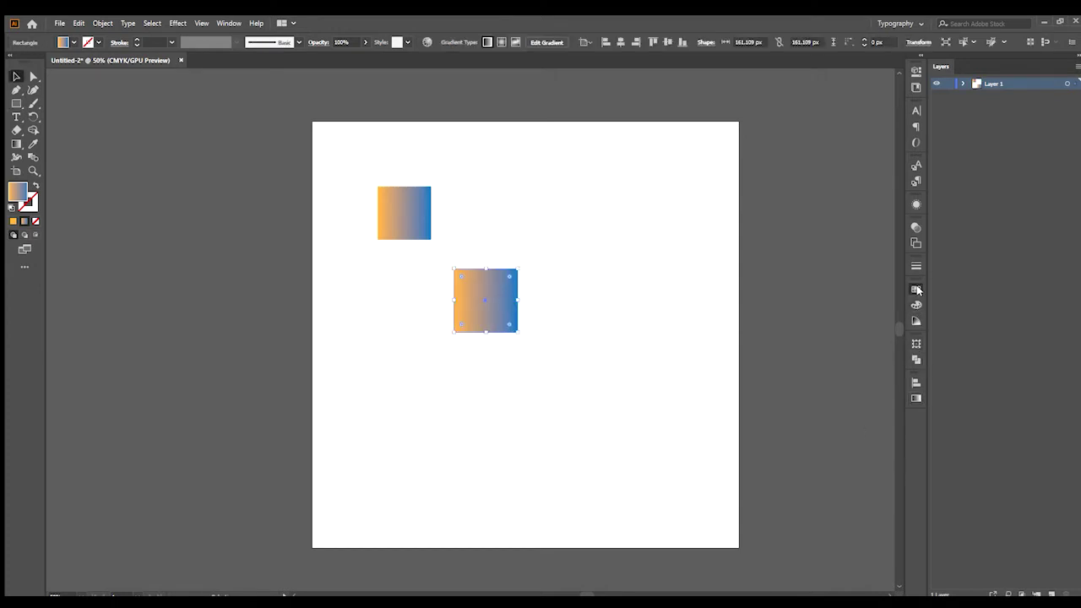
Step: Fill the lower square with solid orange
{"action": "left_click", "coordinate": [718, 260]}
{"action": "left_click", "coordinate": [486, 295]}
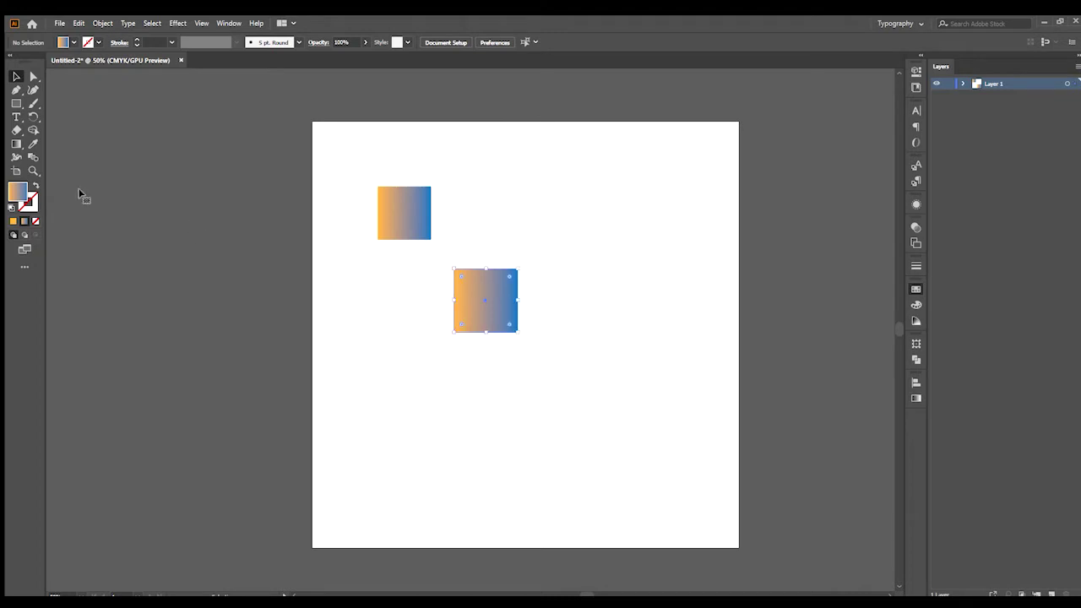
{"action": "left_click", "coordinate": [13, 221]}
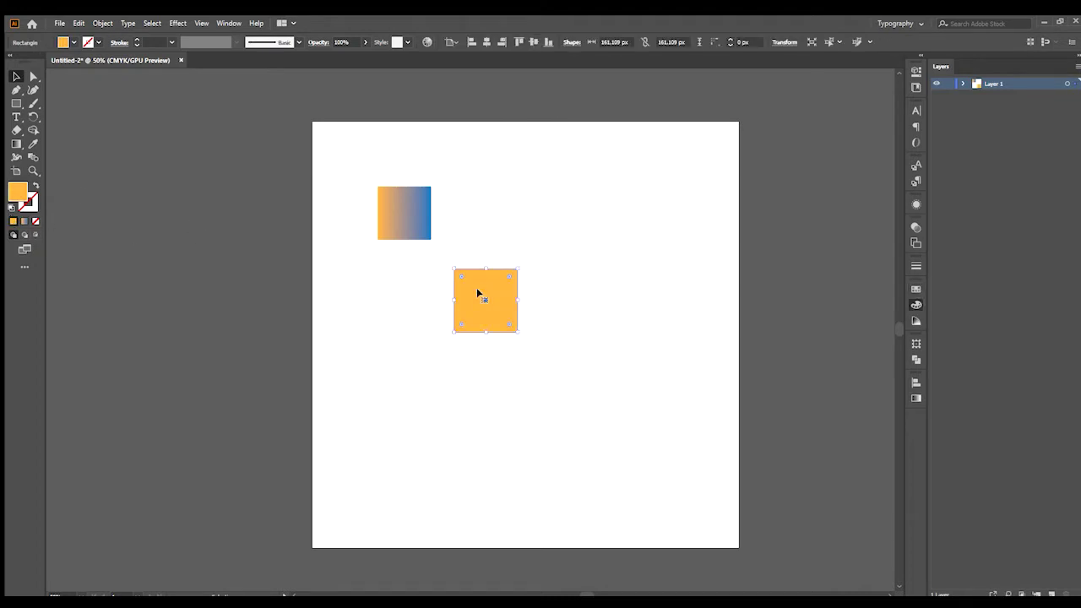
Step: Recolour the lower square with the Eyedropper, sampling the grey pasteboard, the white artboard and finally the upper square's gradient
{"action": "key", "text": "i"}
{"action": "left_click", "coordinate": [412, 208]}
{"action": "left_click", "coordinate": [459, 90]}
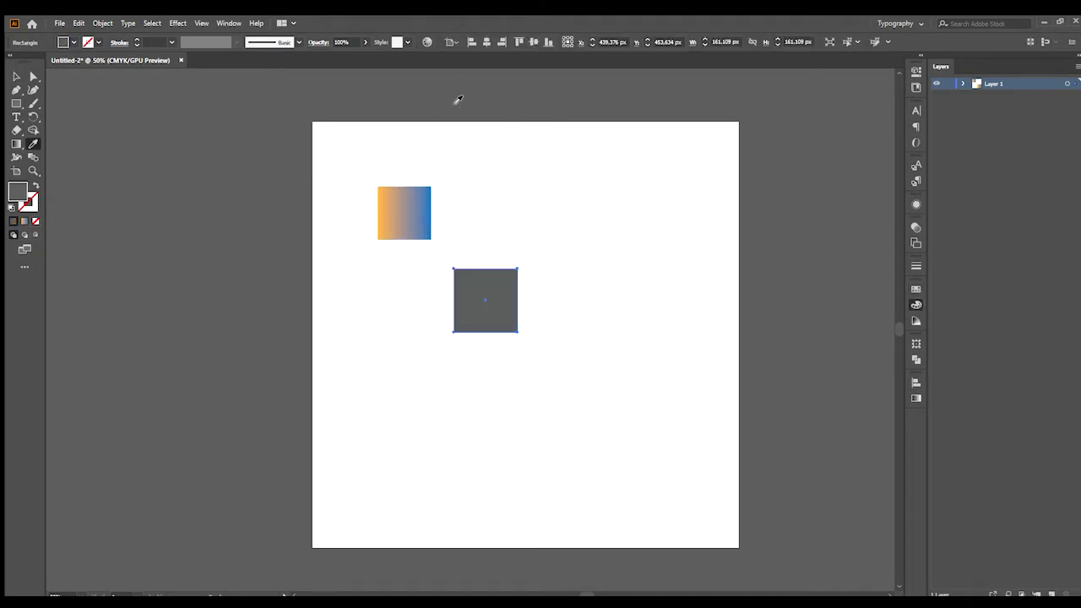
{"action": "left_click", "coordinate": [601, 241]}
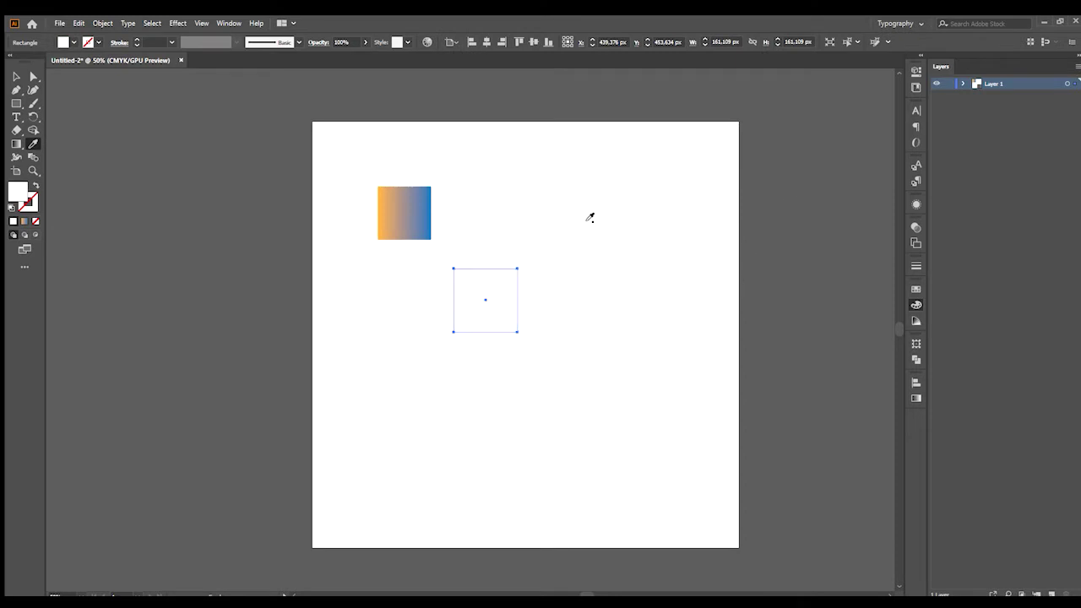
{"action": "left_click", "coordinate": [404, 190]}
Step: Select both gradient squares together and delete them
{"action": "key", "text": "v"}
{"action": "left_click", "coordinate": [635, 219]}
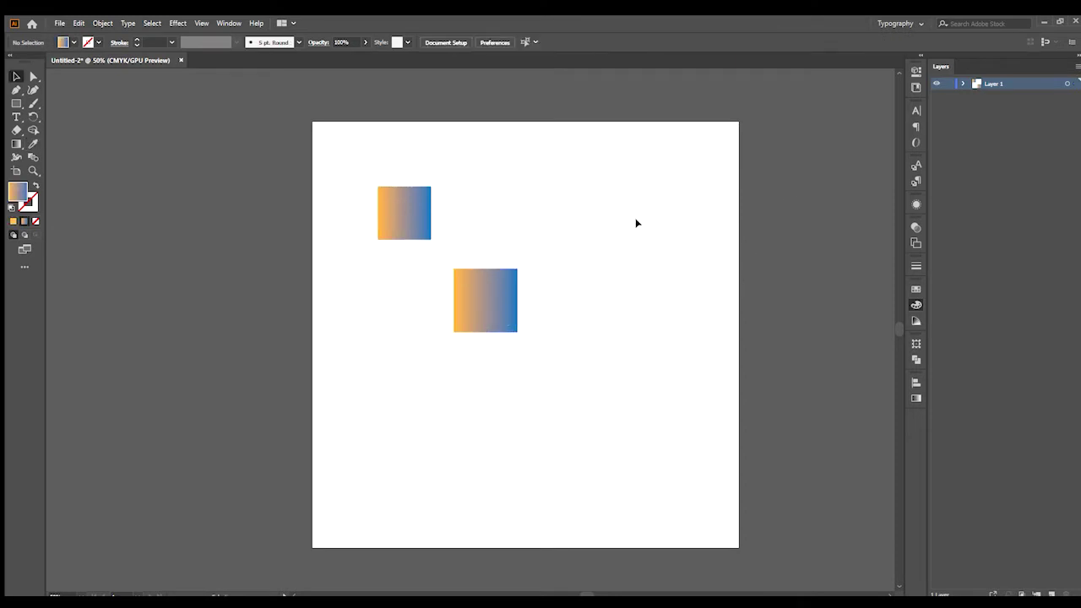
{"action": "left_click_drag", "start_coordinate": [381, 179], "coordinate": [493, 269]}
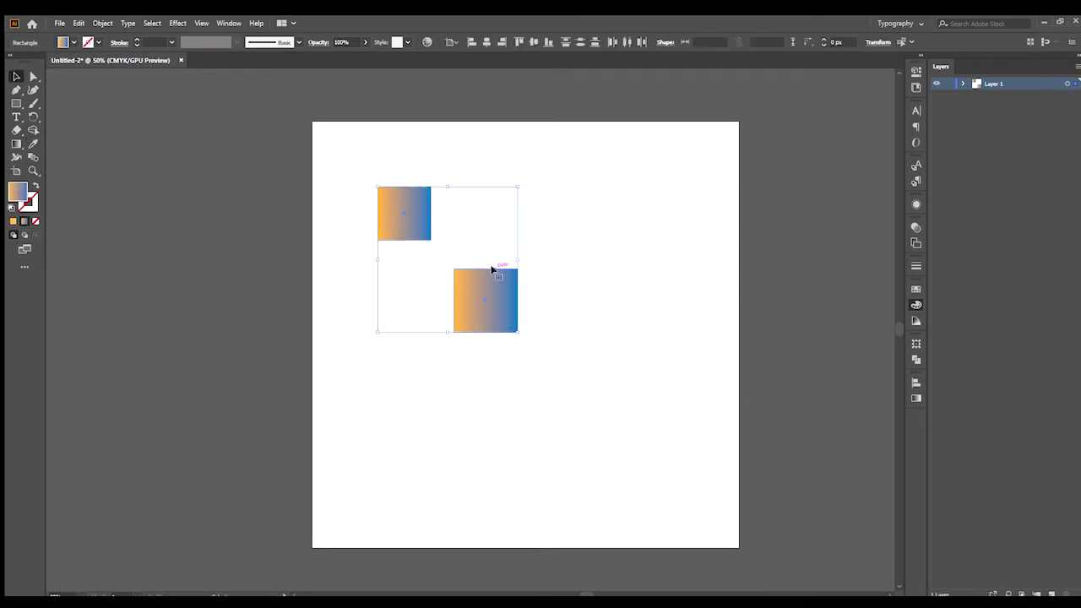
{"action": "key", "text": "Delete"}
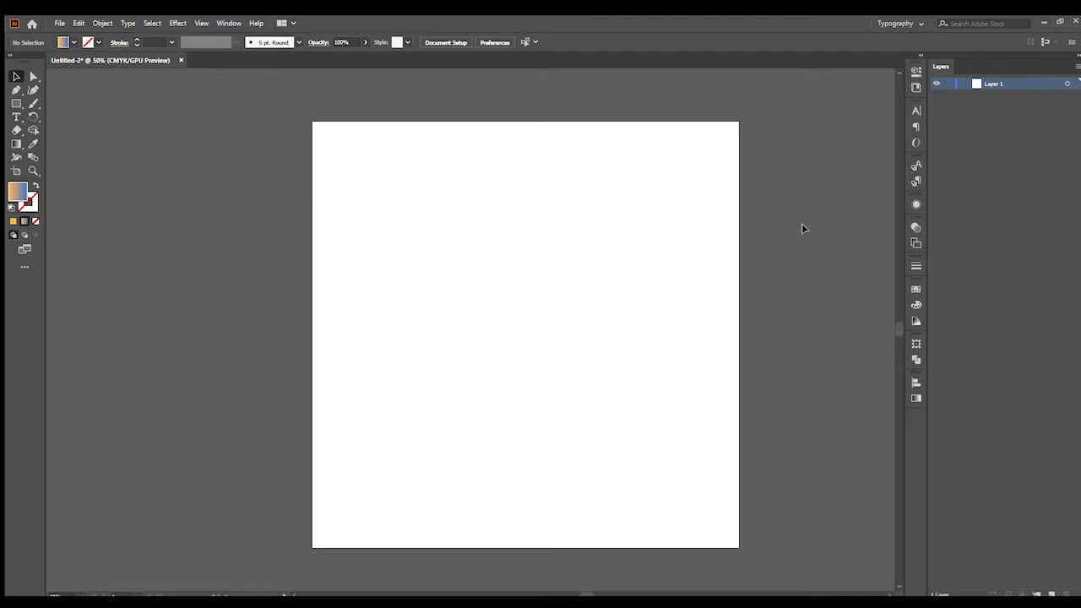
Step: Place the four linked images in the document and expand Layer 1 to list them
{"action": "left_click_drag", "start_coordinate": [802, 226], "coordinate": [784, 223]}
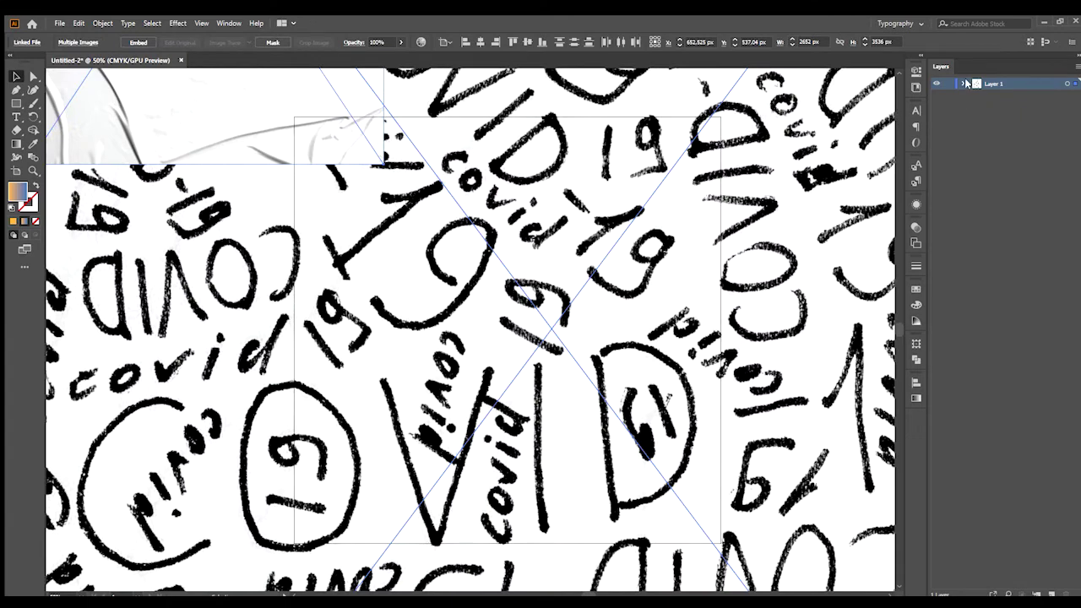
{"action": "left_click", "coordinate": [964, 84]}
{"action": "key", "text": "ctrl+minus"}
{"action": "key", "text": "ctrl+minus"}
{"action": "key", "text": "ctrl+minus"}
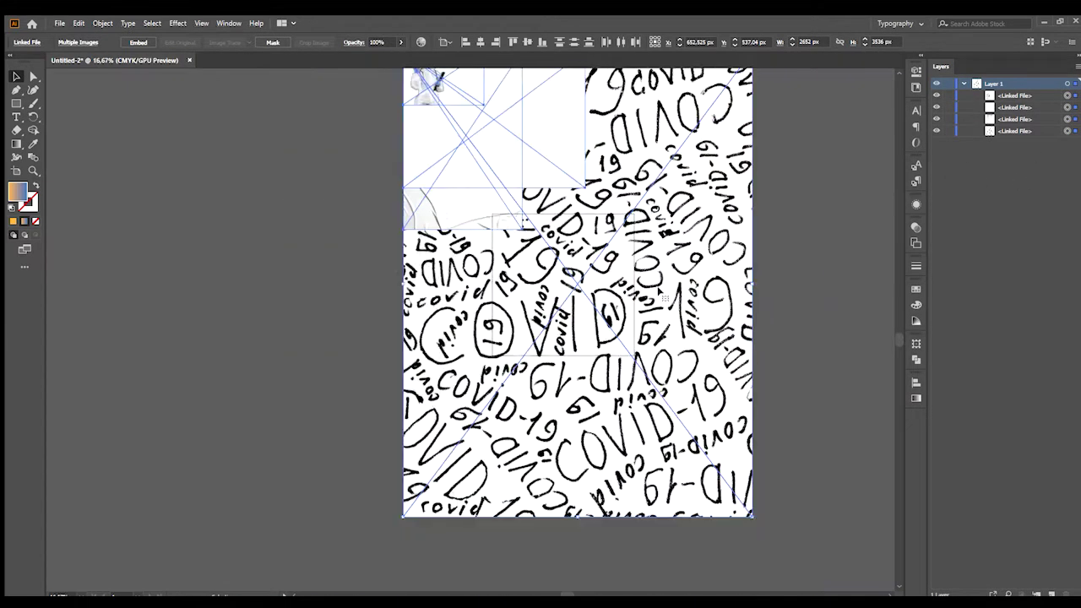
Step: Hide the COVID-19 lettering image and the two large pale images, leaving only the doctor image shown
{"action": "left_click_drag", "start_coordinate": [774, 302], "coordinate": [666, 287]}
{"action": "left_click", "coordinate": [710, 282]}
{"action": "left_click", "coordinate": [582, 316]}
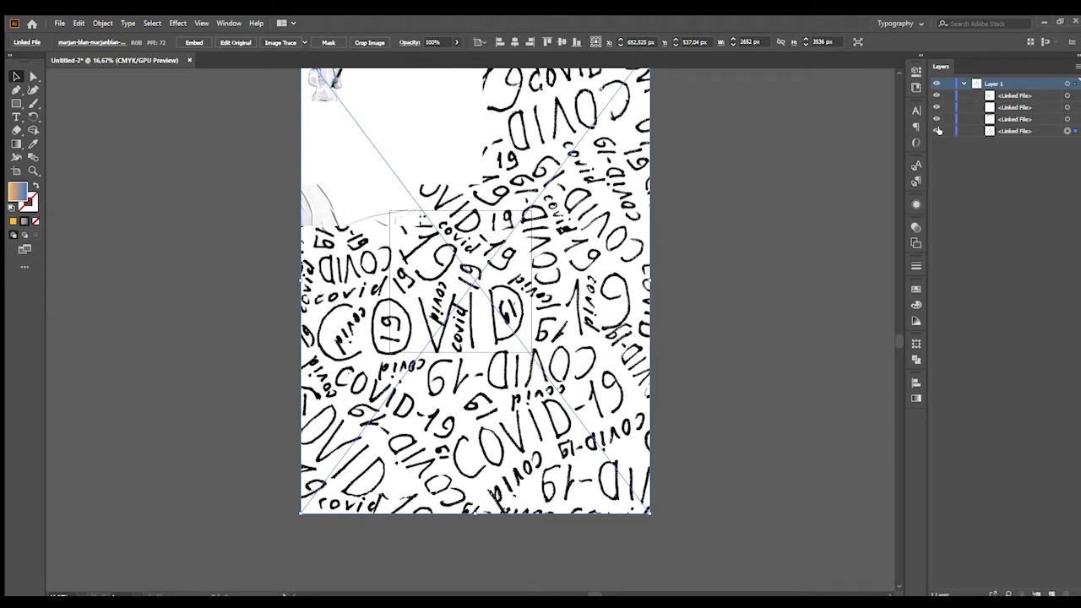
{"action": "left_click", "coordinate": [937, 131]}
{"action": "key", "text": "ctrl+equal"}
{"action": "key", "text": "ctrl+equal"}
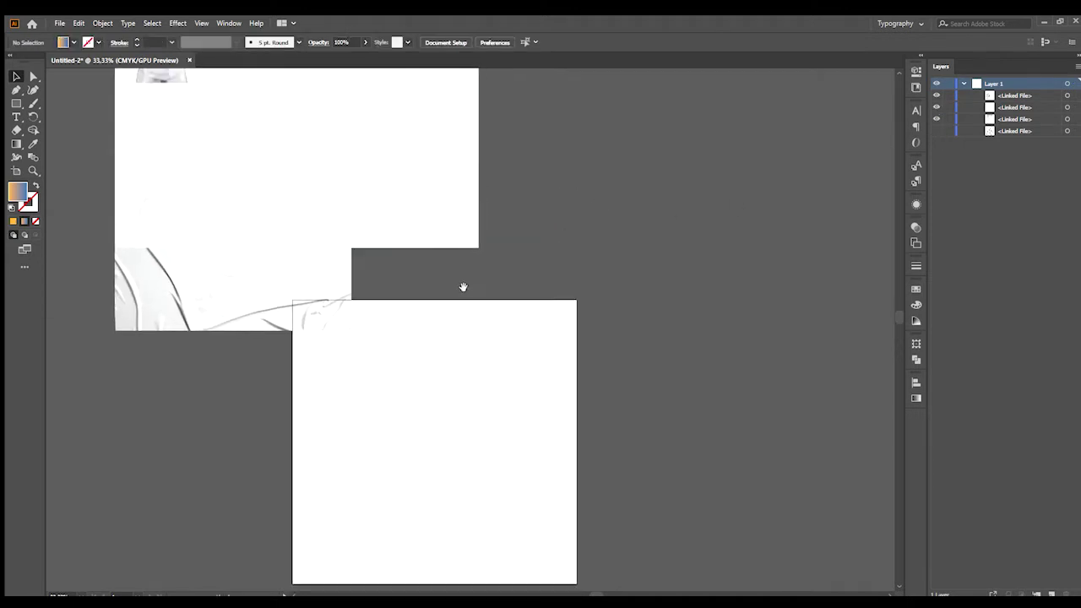
{"action": "left_click", "coordinate": [340, 256]}
{"action": "left_click", "coordinate": [454, 195], "text": "shift"}
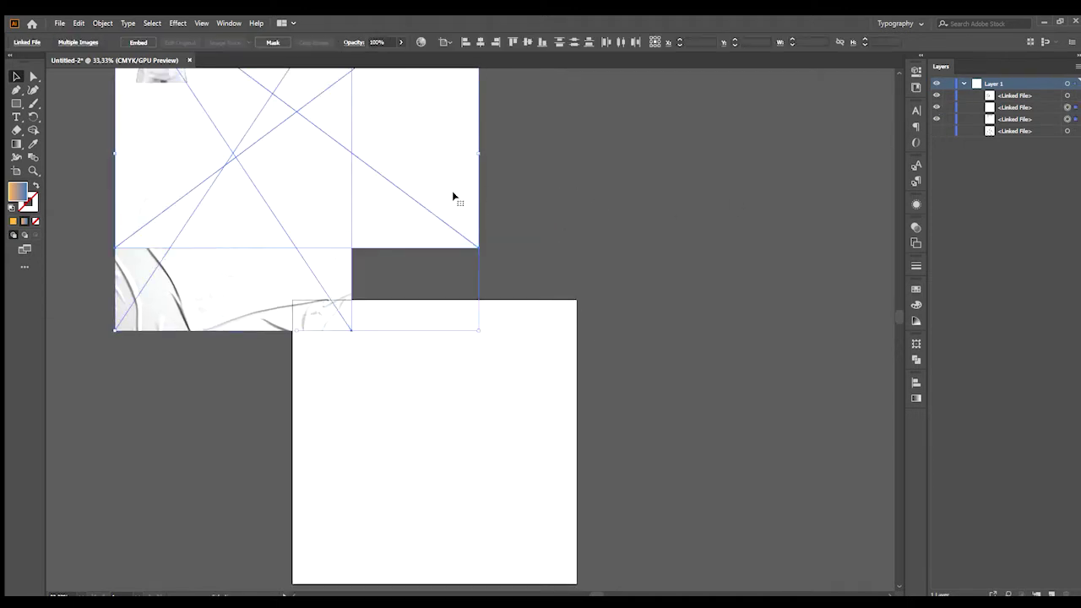
{"action": "left_click", "coordinate": [937, 119]}
{"action": "left_click", "coordinate": [937, 108]}
Step: Move the doctor image onto the upper part of the artboard
{"action": "scroll", "coordinate": [485, 236], "scroll_direction": "down", "scroll_amount": 1}
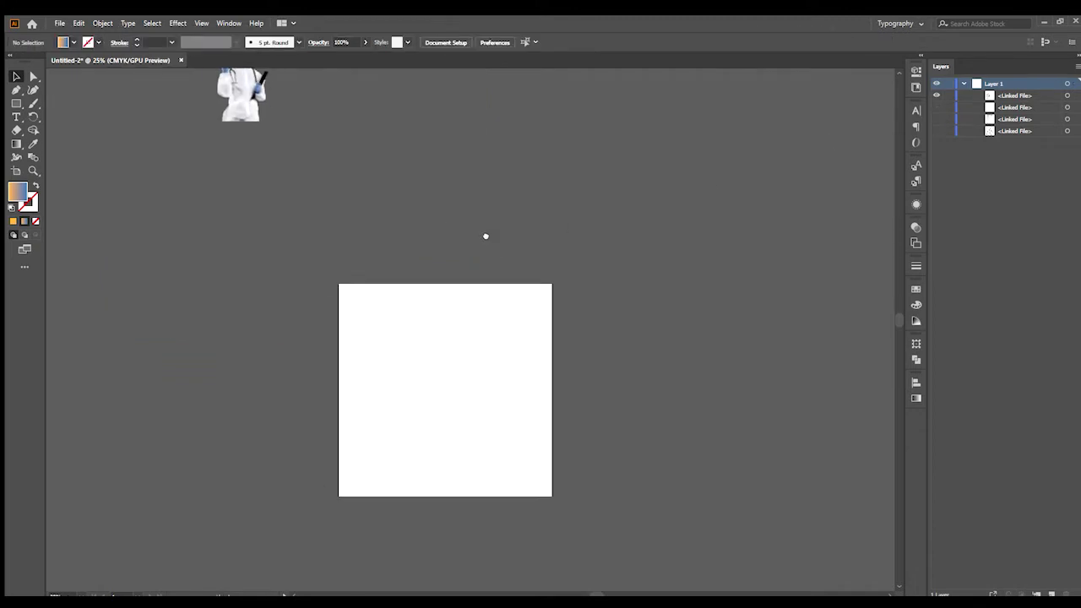
{"action": "left_click_drag", "start_coordinate": [486, 236], "coordinate": [470, 222]}
{"action": "left_click_drag", "start_coordinate": [222, 102], "coordinate": [400, 392]}
{"action": "scroll", "coordinate": [416, 384], "scroll_direction": "up", "scroll_amount": 2}
{"action": "left_click_drag", "start_coordinate": [464, 409], "coordinate": [436, 365]}
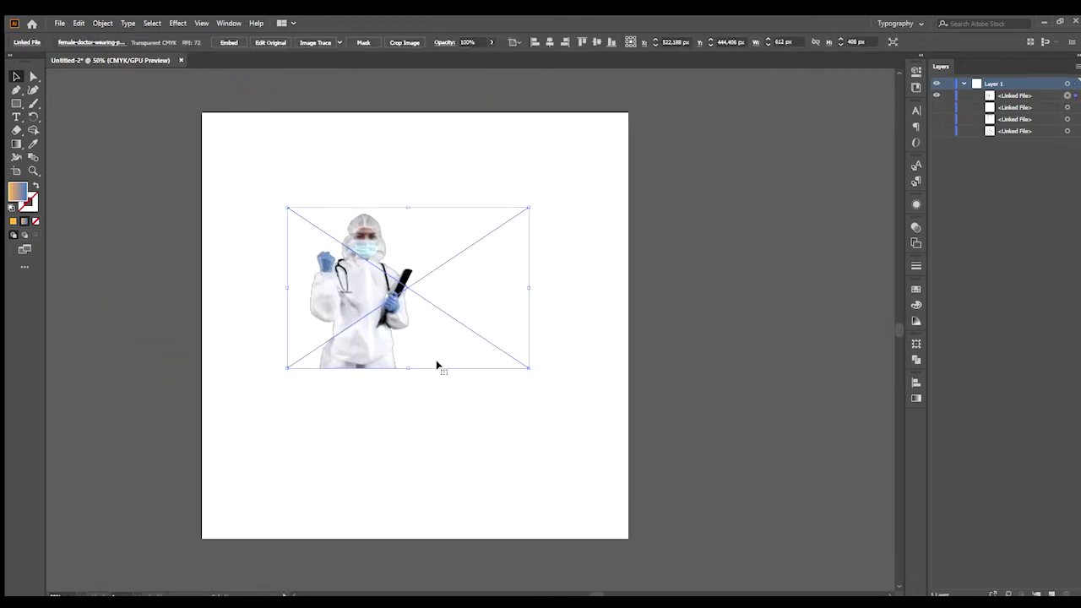
{"action": "left_click", "coordinate": [579, 398]}
{"action": "scroll", "coordinate": [578, 399], "scroll_direction": "up", "scroll_amount": 1}
{"action": "left_click_drag", "start_coordinate": [259, 257], "coordinate": [258, 210]}
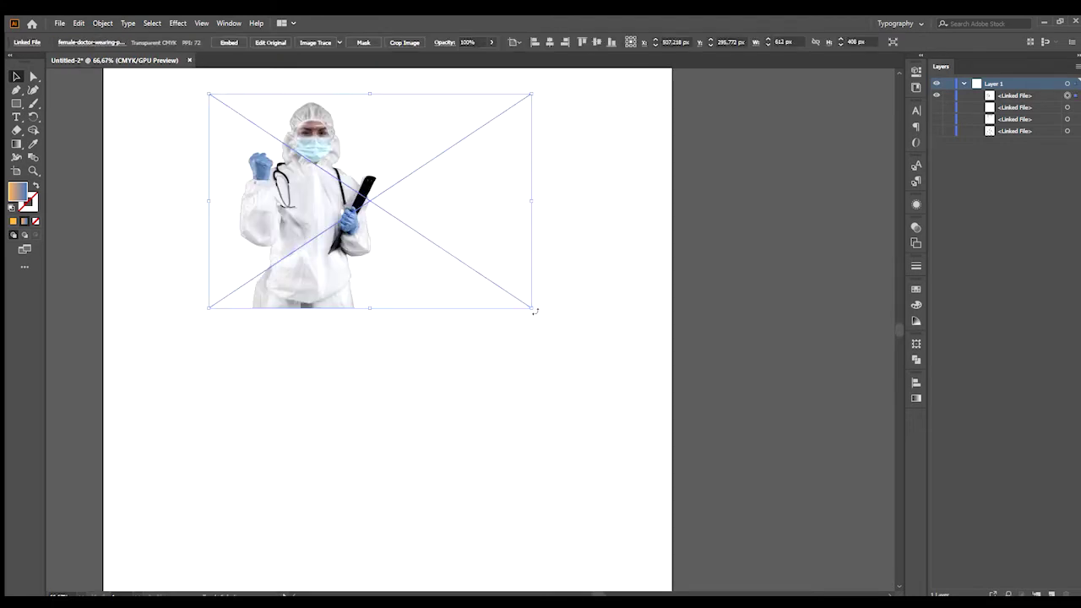
Step: Enlarge the doctor image proportionally and position the figure near the horizontal middle of the artboard
{"action": "left_click_drag", "start_coordinate": [534, 310], "coordinate": [681, 405]}
{"action": "left_click", "coordinate": [772, 446]}
{"action": "scroll", "coordinate": [738, 430], "scroll_direction": "down", "scroll_amount": 1}
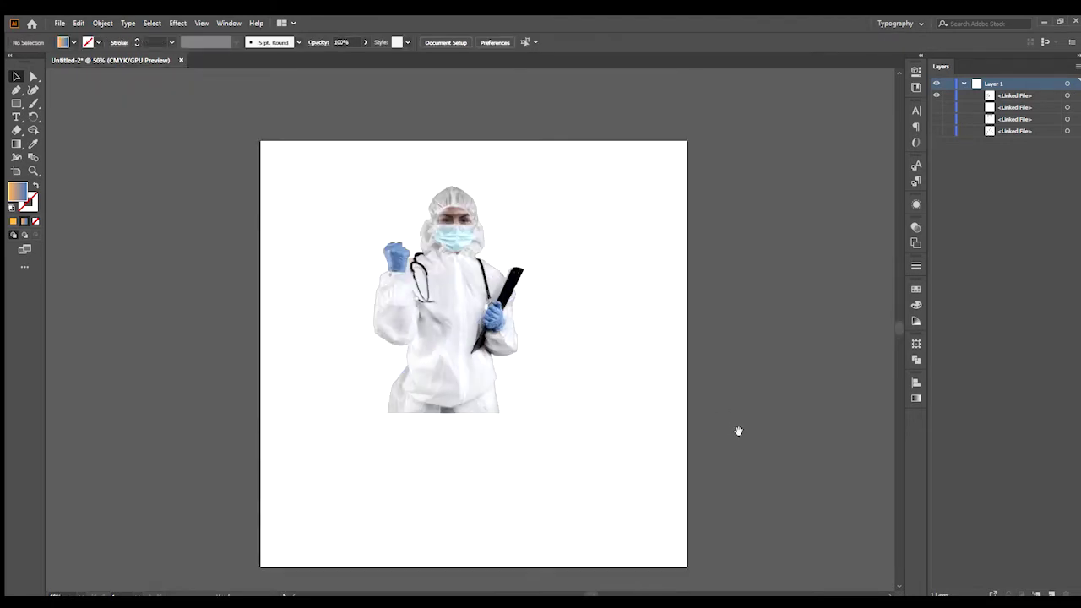
{"action": "left_click", "coordinate": [447, 322]}
{"action": "left_click", "coordinate": [571, 452]}
{"action": "scroll", "coordinate": [574, 442], "scroll_direction": "up", "scroll_amount": 1}
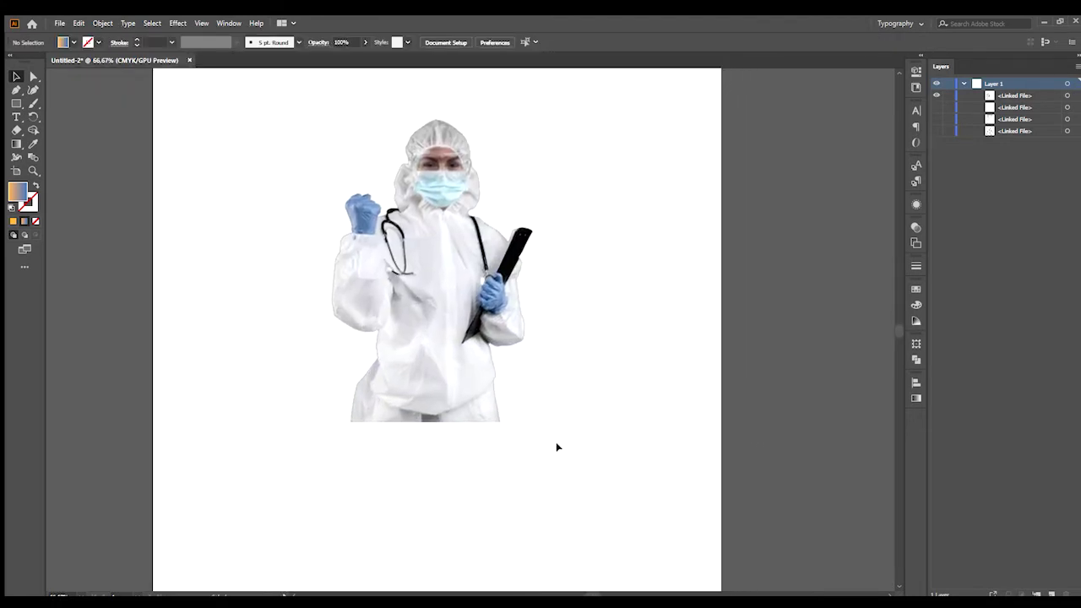
{"action": "left_click_drag", "start_coordinate": [556, 428], "coordinate": [572, 456]}
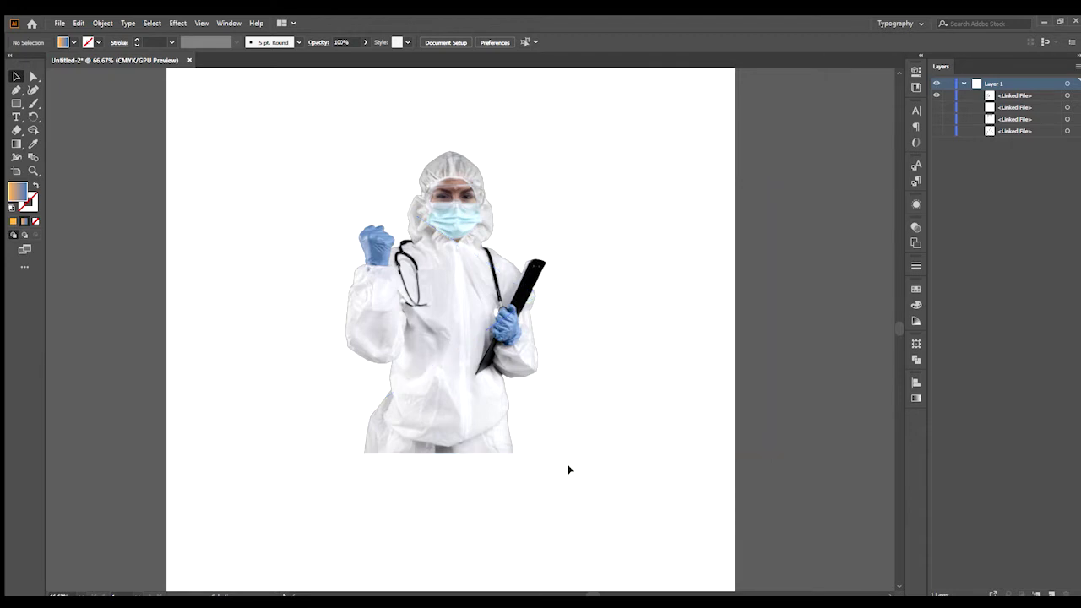
{"action": "mouse_move", "coordinate": [567, 468]}
{"action": "left_mouse_down"}
{"action": "mouse_move", "coordinate": [541, 468]}
{"action": "mouse_move", "coordinate": [560, 473]}
{"action": "left_mouse_up"}
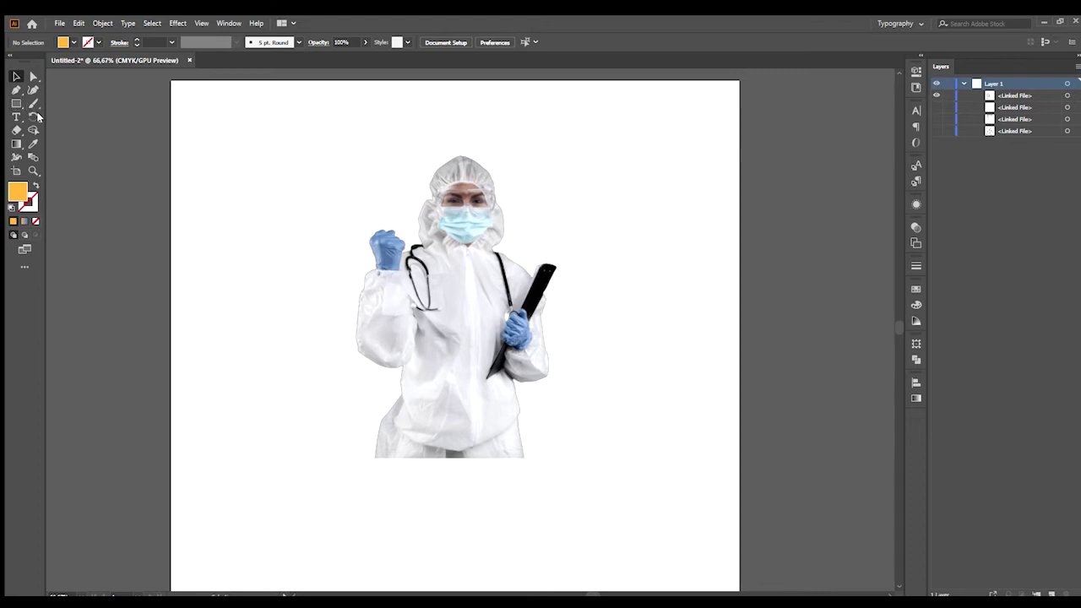
Step: Try an orange ellipse about 585 px wide and 551 px high over the doctor's left side, and delete it
{"action": "key", "text": "l"}
{"action": "left_click_drag", "start_coordinate": [193, 133], "coordinate": [500, 422]}
{"action": "key", "text": "v"}
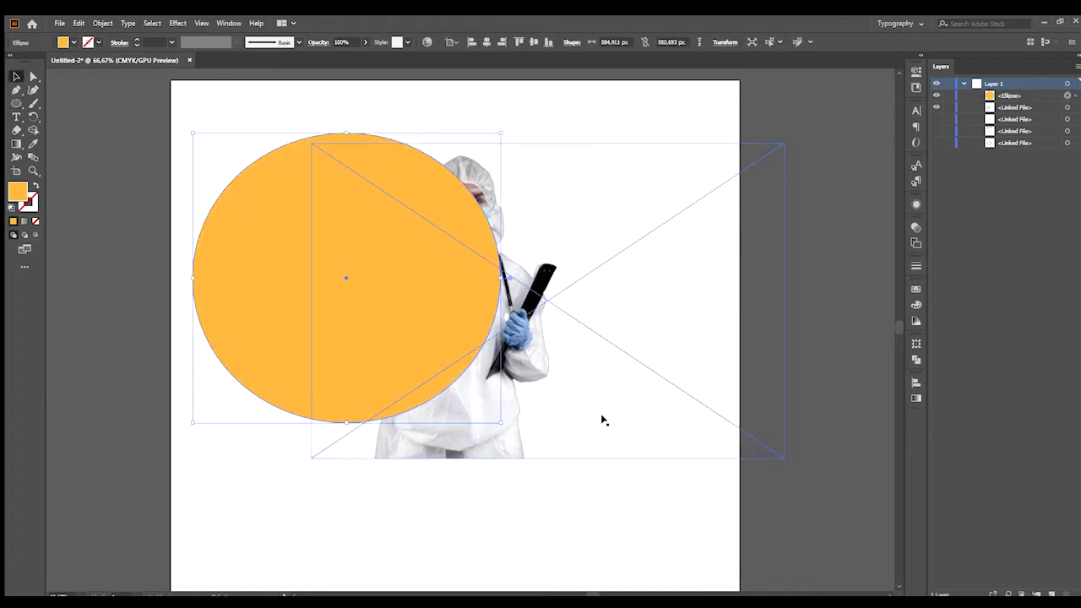
{"action": "left_click", "coordinate": [313, 477]}
{"action": "left_click", "coordinate": [292, 314]}
{"action": "key", "text": "Delete"}
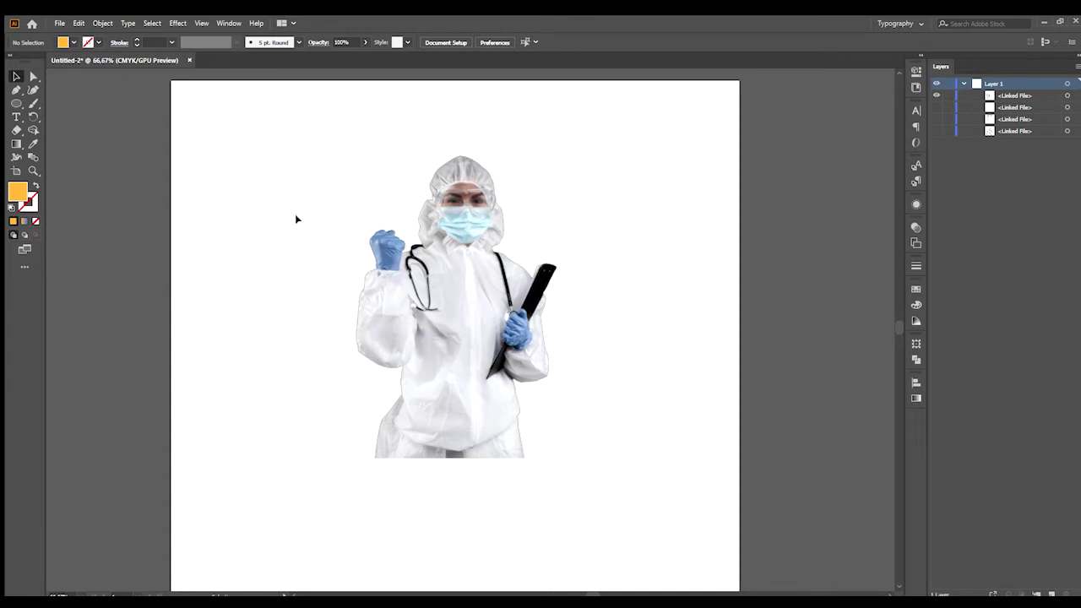
Step: Try an orange circle about 667 px in diameter over the doctor, and delete it
{"action": "key", "text": "l"}
{"action": "left_click_drag", "start_coordinate": [281, 158], "coordinate": [631, 509]}
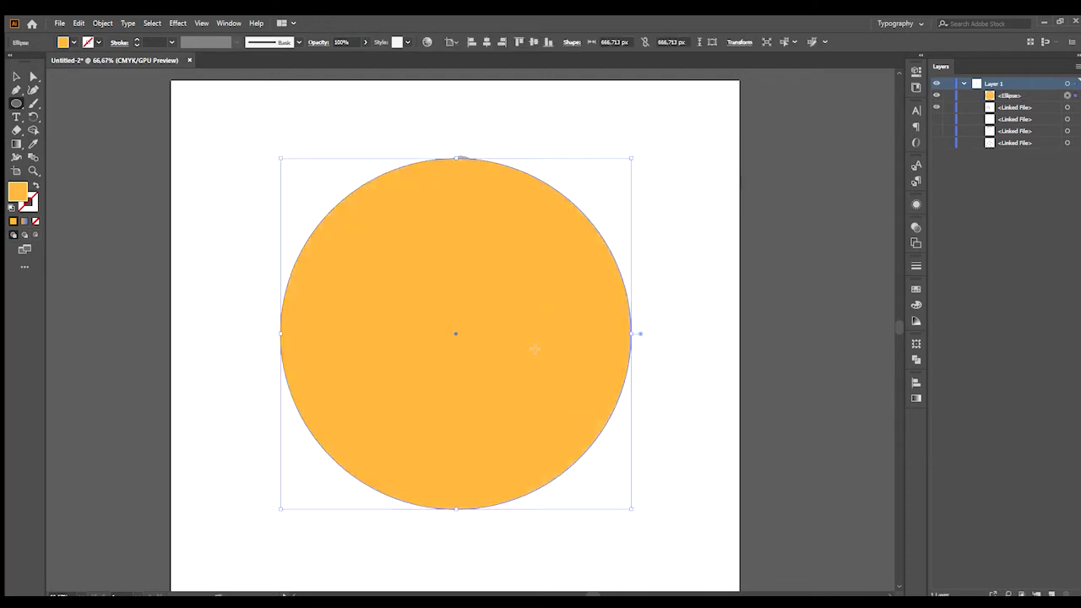
{"action": "key", "text": "Delete"}
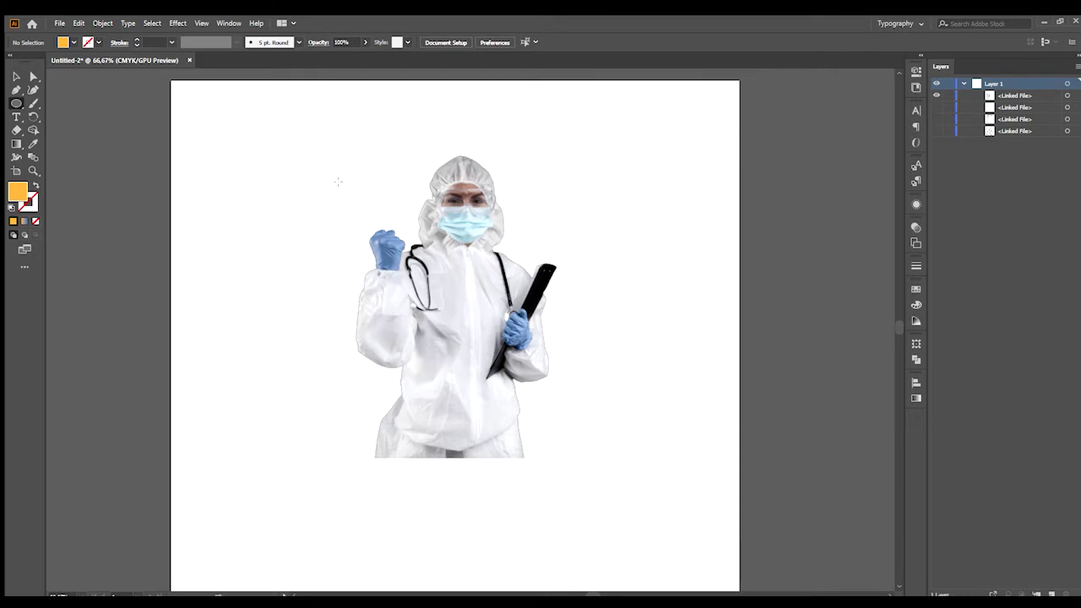
Step: Draw an orange circle about 566 px in diameter and move it over the middle of the doctor figure
{"action": "left_click_drag", "start_coordinate": [338, 196], "coordinate": [637, 451]}
{"action": "key", "text": "v"}
{"action": "left_click", "coordinate": [743, 384]}
{"action": "left_click_drag", "start_coordinate": [563, 352], "coordinate": [540, 335]}
{"action": "left_click", "coordinate": [695, 500]}
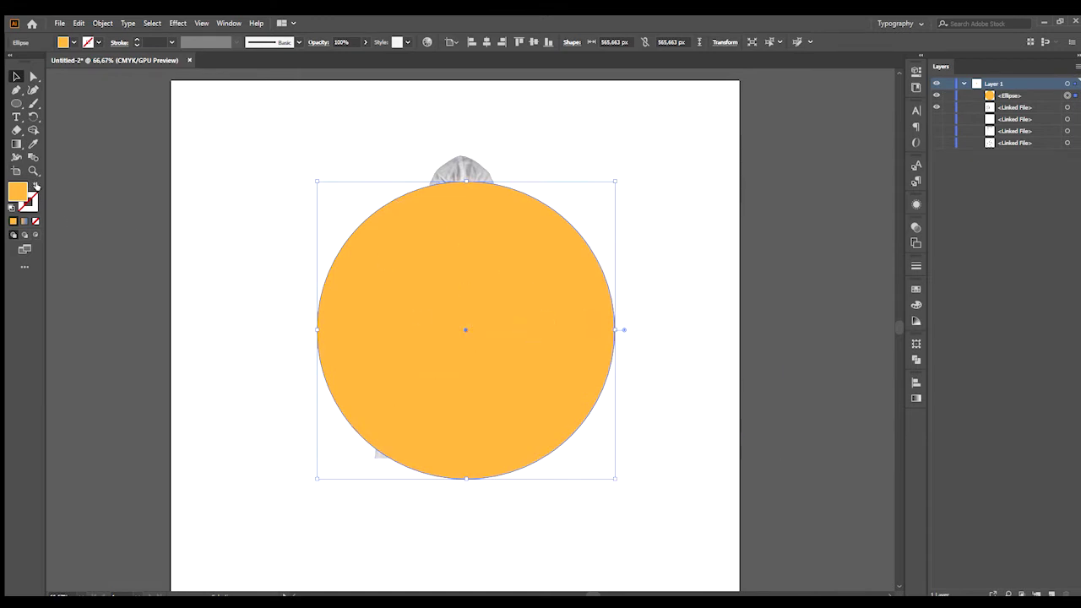
{"action": "left_click_drag", "start_coordinate": [273, 355], "coordinate": [249, 355]}
{"action": "left_click_drag", "start_coordinate": [457, 391], "coordinate": [462, 392]}
{"action": "mouse_move", "coordinate": [592, 505]}
{"action": "left_mouse_down"}
{"action": "mouse_move", "coordinate": [549, 414]}
{"action": "mouse_move", "coordinate": [587, 516]}
{"action": "left_mouse_up"}
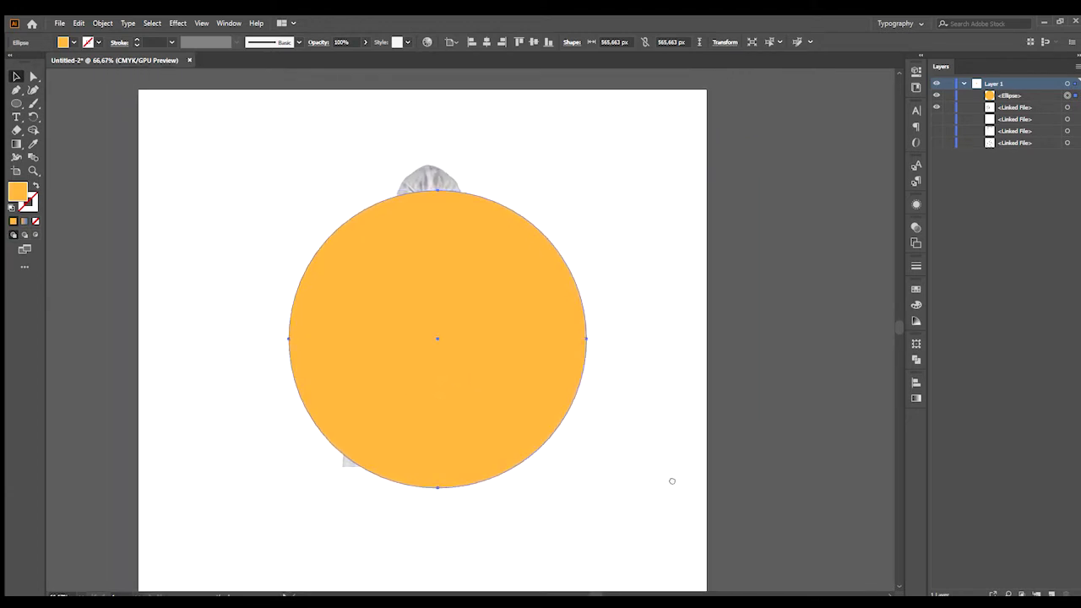
{"action": "left_click_drag", "start_coordinate": [670, 480], "coordinate": [684, 474]}
{"action": "mouse_move", "coordinate": [686, 432]}
{"action": "left_mouse_down"}
{"action": "mouse_move", "coordinate": [709, 527]}
{"action": "mouse_move", "coordinate": [677, 432]}
{"action": "left_mouse_up"}
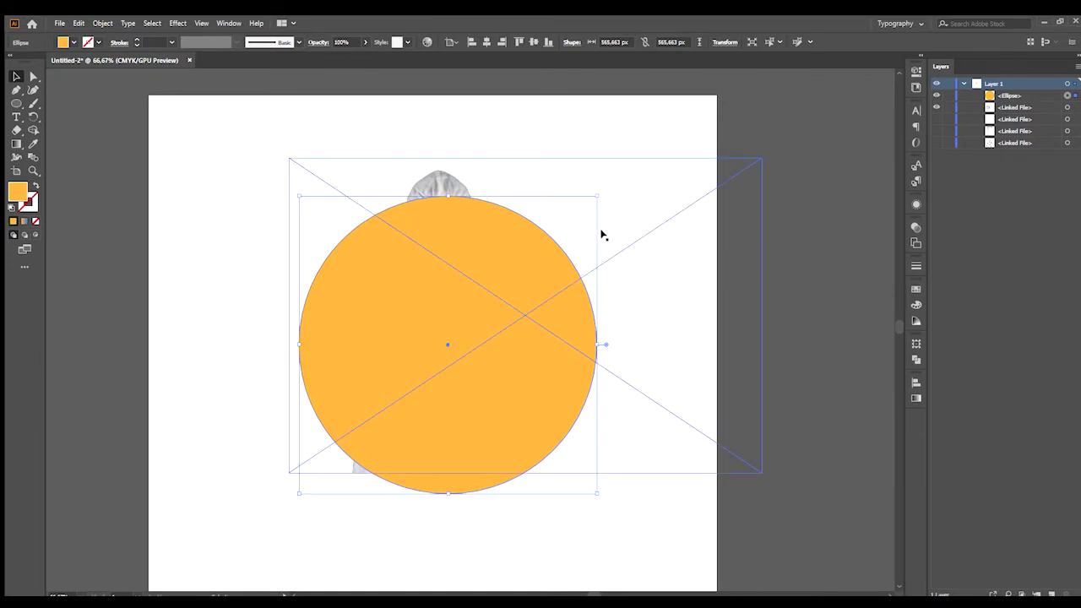
{"action": "left_click_drag", "start_coordinate": [575, 229], "coordinate": [585, 228]}
{"action": "left_click_drag", "start_coordinate": [794, 293], "coordinate": [792, 290]}
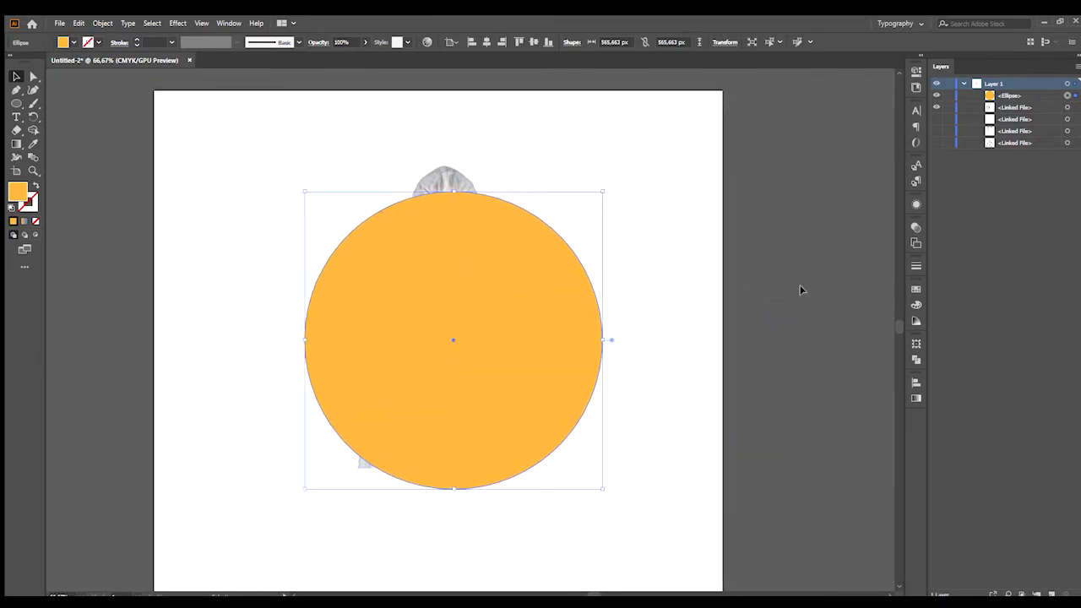
{"action": "left_click", "coordinate": [800, 290]}
{"action": "left_click_drag", "start_coordinate": [712, 239], "coordinate": [747, 306]}
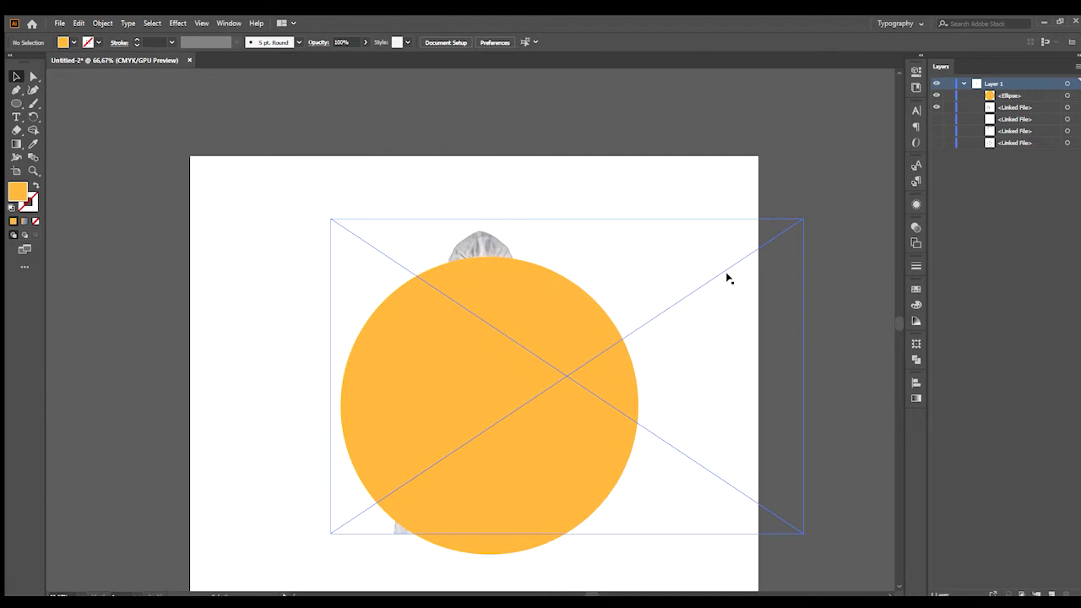
{"action": "scroll", "coordinate": [728, 279], "scroll_direction": "up", "scroll_amount": 1}
{"action": "left_click_drag", "start_coordinate": [804, 402], "coordinate": [785, 376]}
{"action": "scroll", "coordinate": [692, 380], "scroll_direction": "down", "scroll_amount": 1}
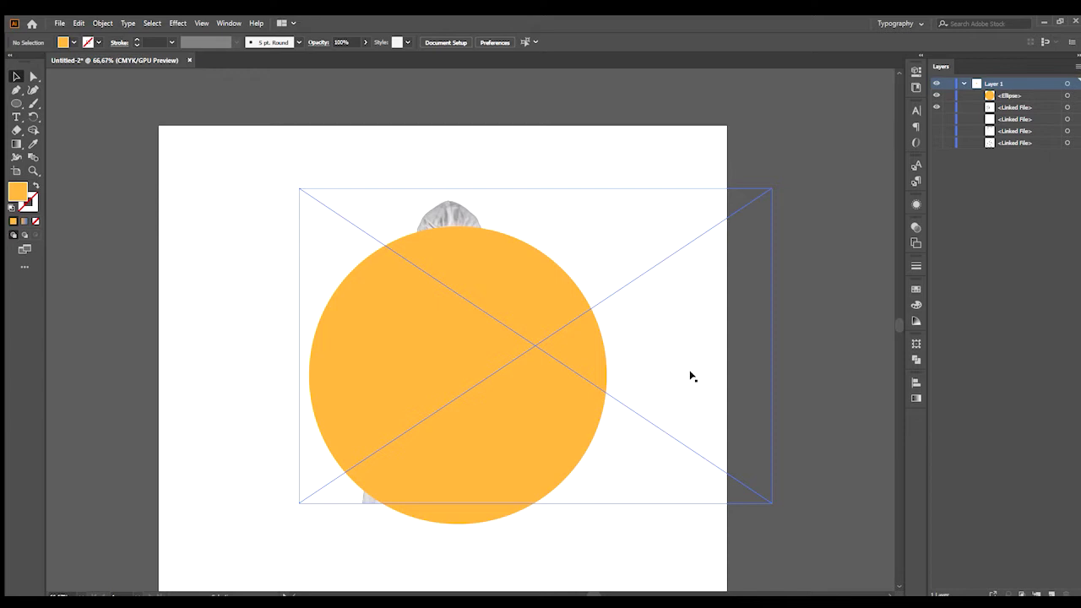
Step: Send the orange circle behind the doctor image and select the doctor
{"action": "scroll", "coordinate": [676, 354], "scroll_direction": "down", "scroll_amount": 1}
{"action": "left_click", "coordinate": [523, 342]}
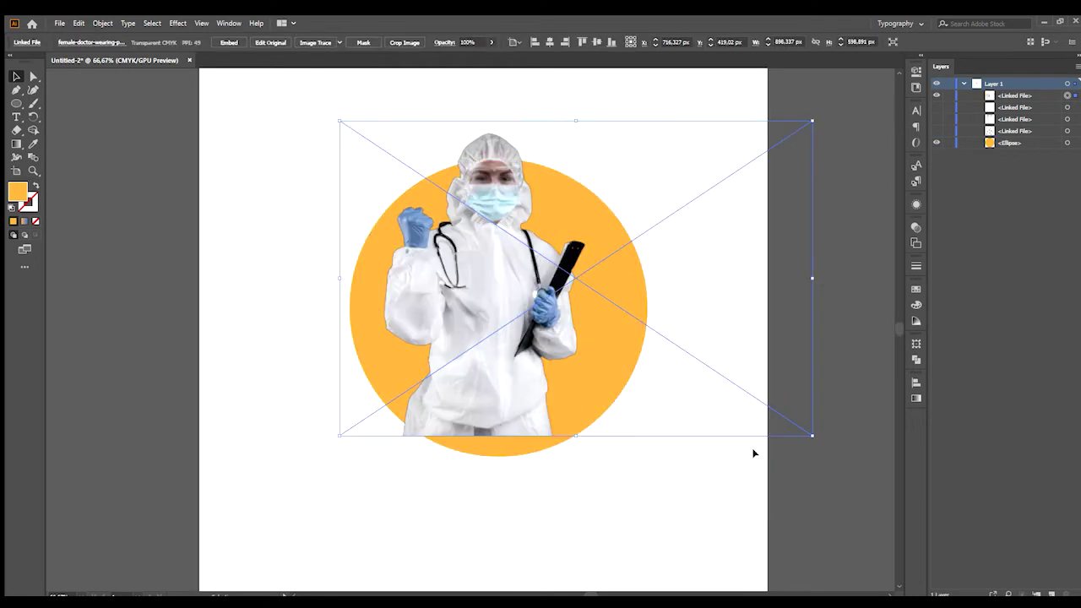
{"action": "left_click_drag", "start_coordinate": [704, 461], "coordinate": [554, 406]}
{"action": "scroll", "coordinate": [576, 416], "scroll_direction": "down", "scroll_amount": 1}
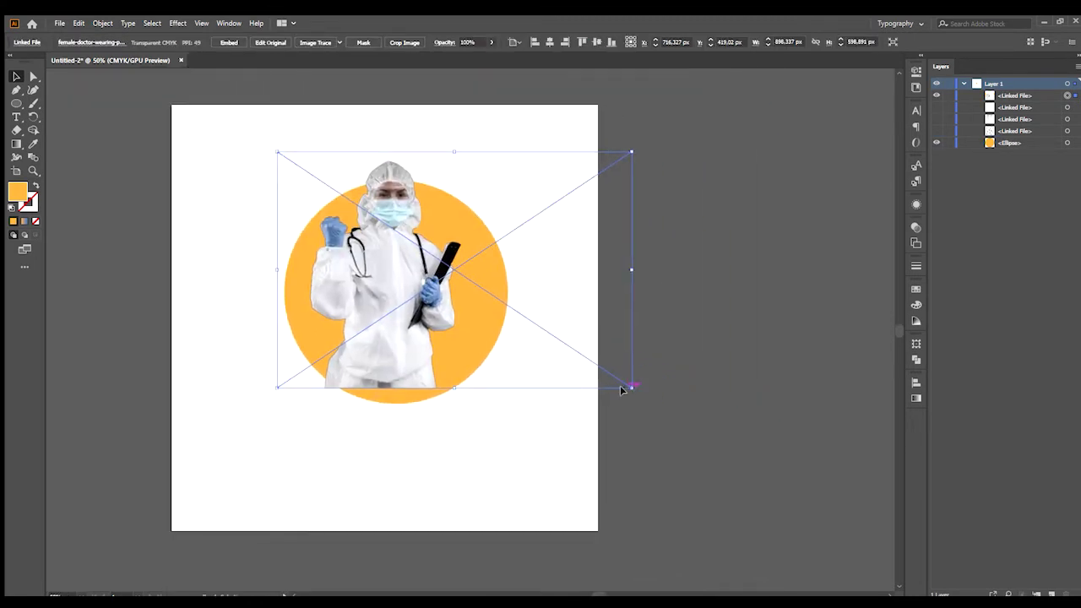
Step: Enlarge the doctor image proportionally to about 1302 px wide and 868 px high, positioned over the middle of the circle
{"action": "left_click_drag", "start_coordinate": [622, 389], "coordinate": [814, 510]}
{"action": "left_click_drag", "start_coordinate": [699, 482], "coordinate": [664, 481]}
{"action": "left_click_drag", "start_coordinate": [777, 497], "coordinate": [711, 451]}
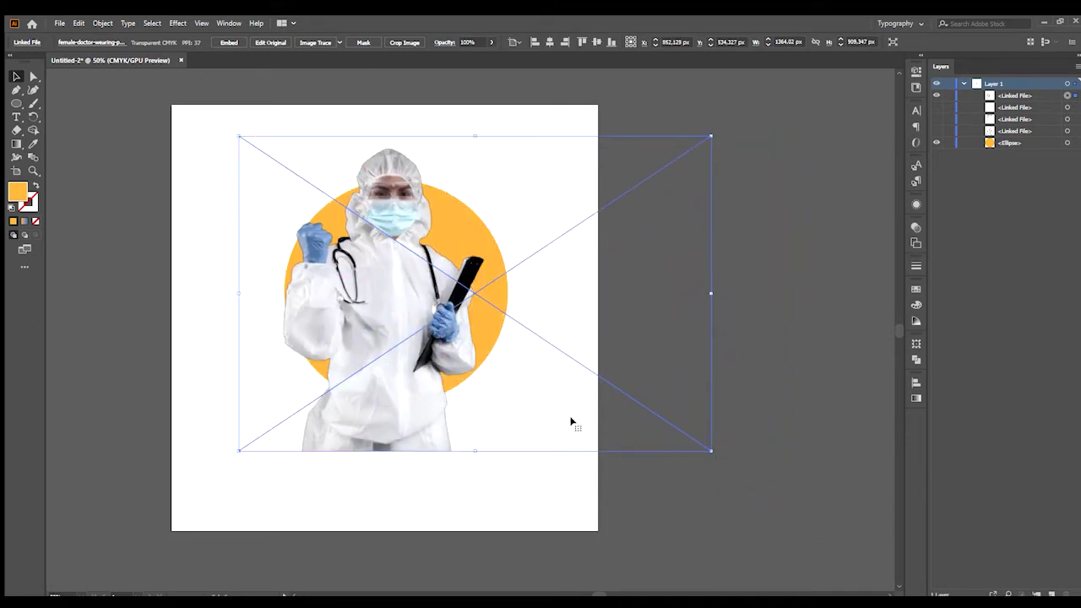
{"action": "left_click_drag", "start_coordinate": [571, 423], "coordinate": [579, 415]}
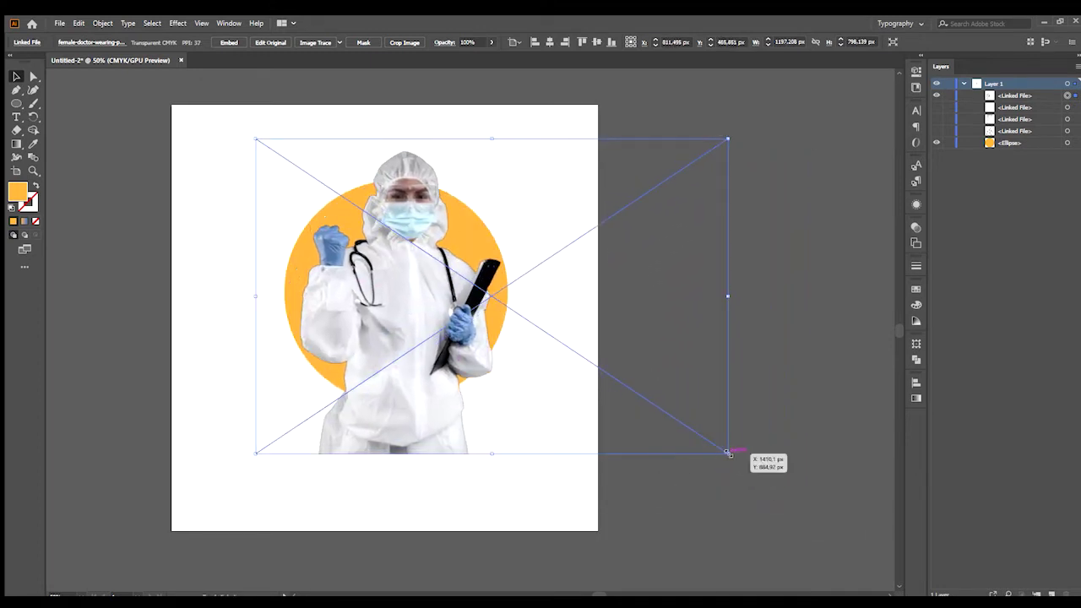
{"action": "left_click_drag", "start_coordinate": [728, 452], "coordinate": [769, 481]}
{"action": "left_click_drag", "start_coordinate": [611, 426], "coordinate": [595, 421]}
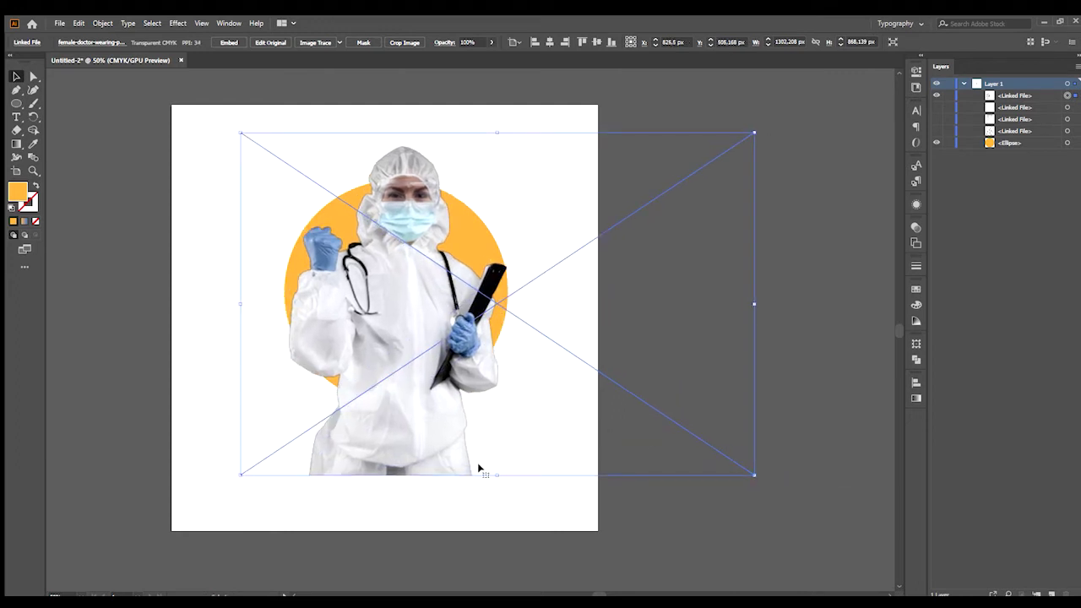
{"action": "left_click", "coordinate": [451, 509]}
Step: Lock the orange circle behind the doctor
{"action": "scroll", "coordinate": [450, 505], "scroll_direction": "up", "scroll_amount": 2}
{"action": "scroll", "coordinate": [422, 439], "scroll_direction": "up", "scroll_amount": 1}
{"action": "left_click_drag", "start_coordinate": [430, 435], "coordinate": [419, 452]}
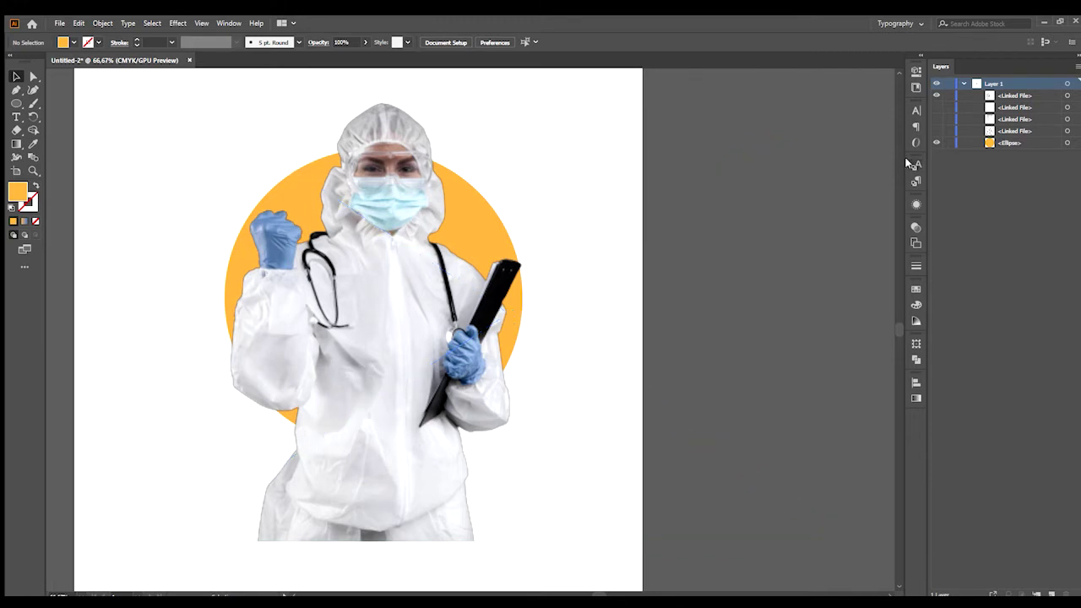
{"action": "left_click", "coordinate": [949, 143]}
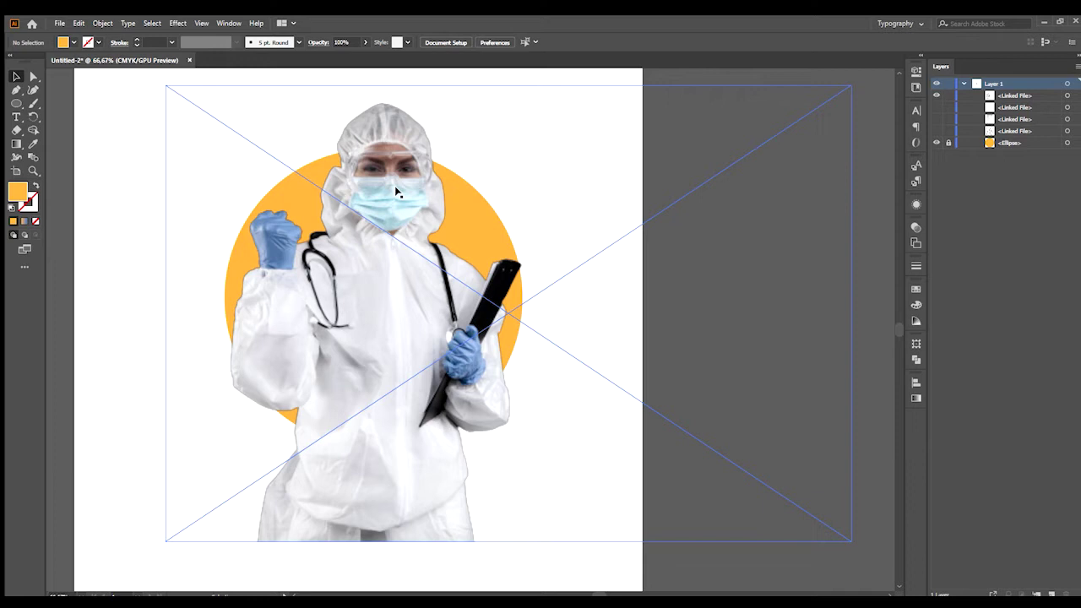
Step: Try pasting a copy of the orange circle over the doctor without keeping its original position, and delete it
{"action": "key", "text": "ctrl+v"}
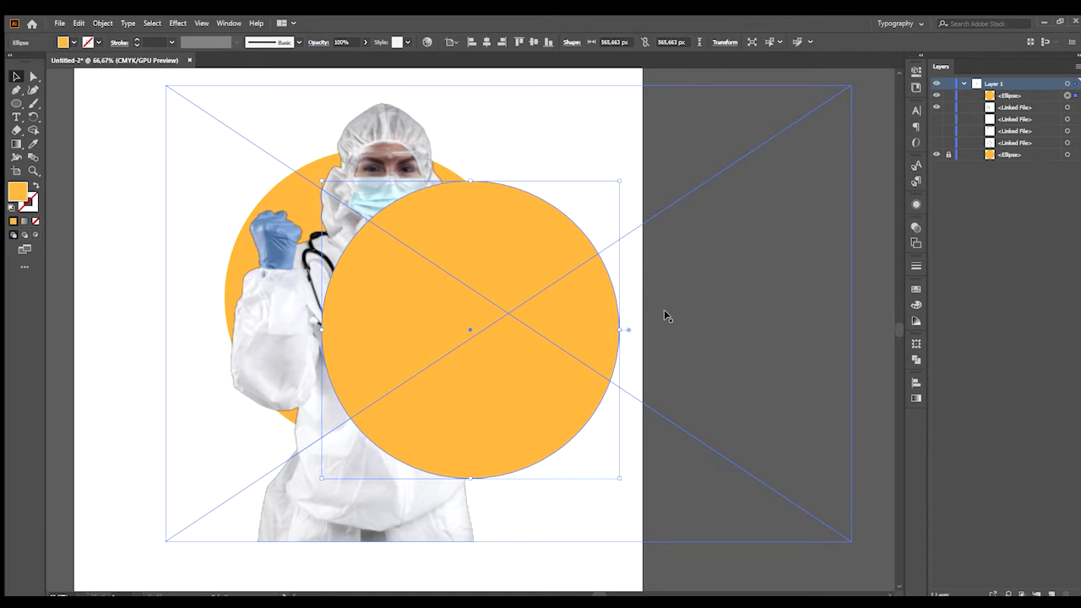
{"action": "left_click", "coordinate": [878, 313]}
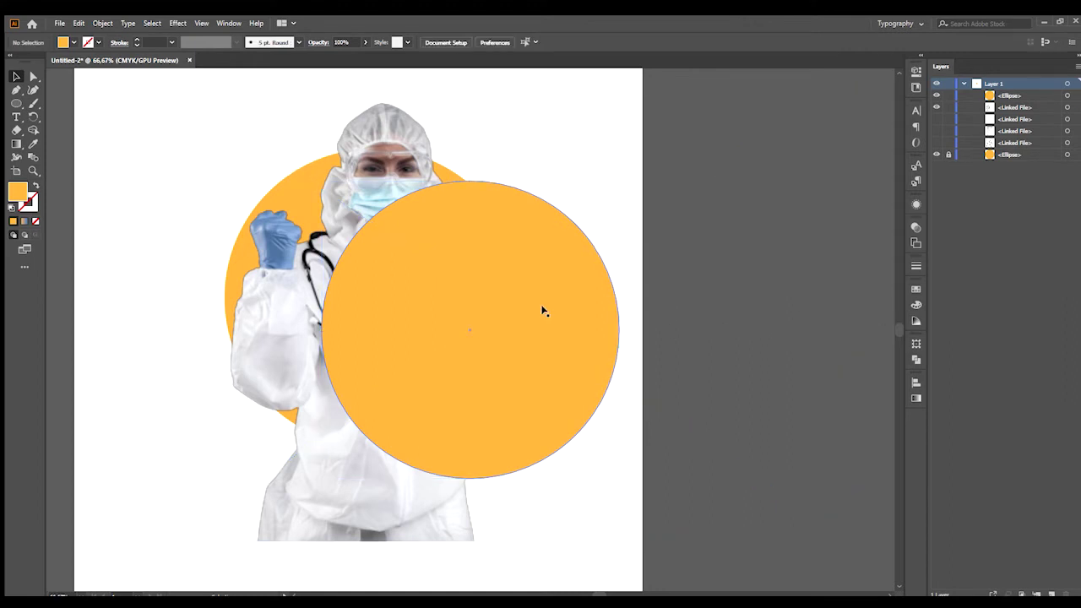
{"action": "left_click", "coordinate": [543, 311]}
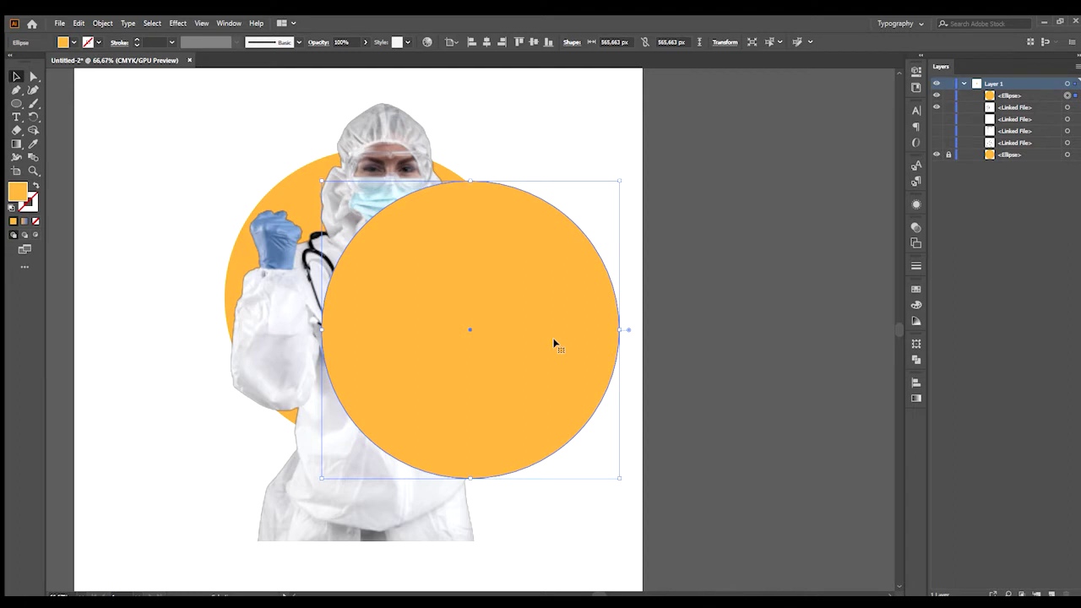
{"action": "key", "text": "Delete"}
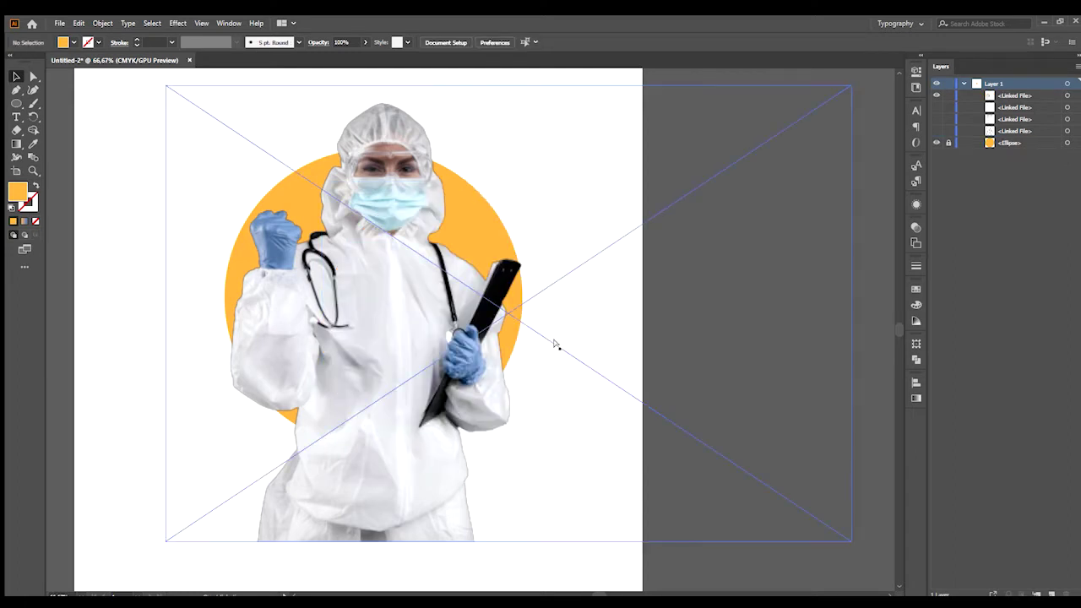
Step: Paste a copy of the orange circle in place in front of the doctor, and give it no fill and a black 1 pt stroke
{"action": "key", "text": "ctrl+f"}
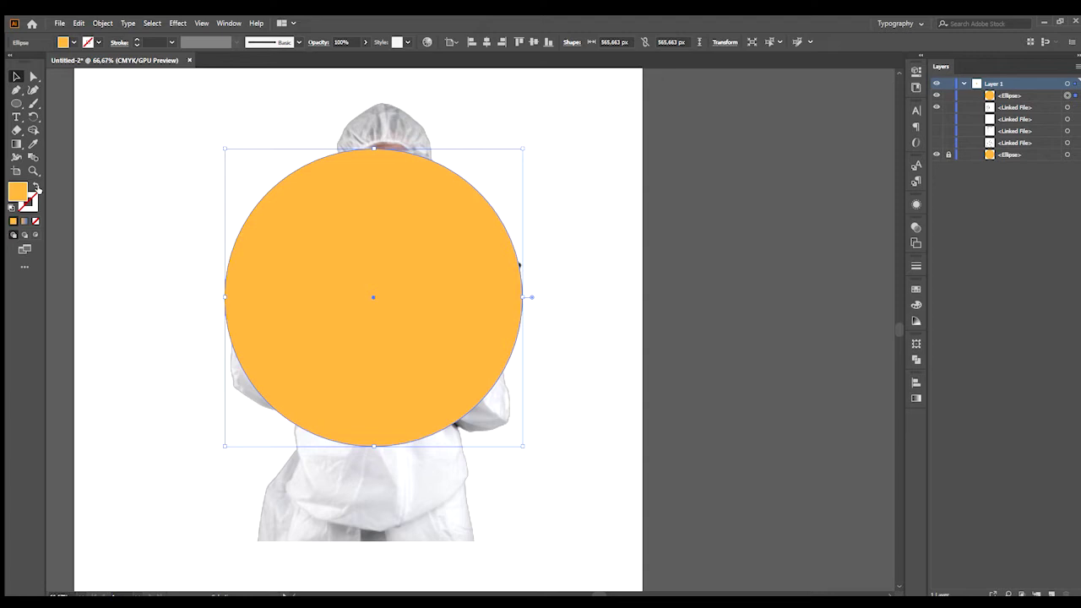
{"action": "left_click", "coordinate": [31, 186]}
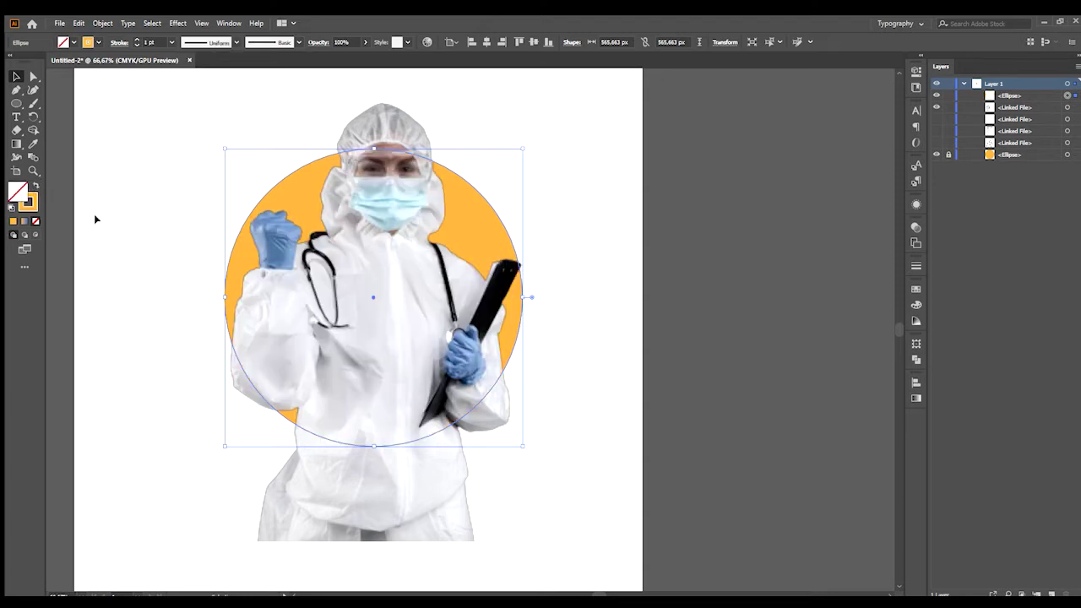
{"action": "left_click", "coordinate": [185, 227]}
{"action": "left_click", "coordinate": [243, 227]}
{"action": "left_click", "coordinate": [671, 301]}
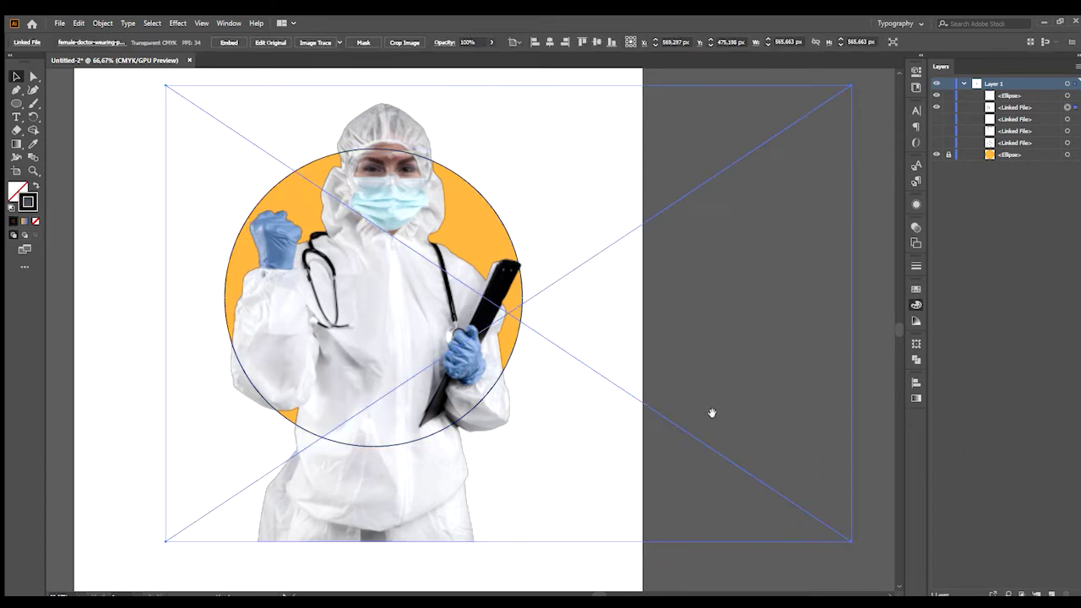
{"action": "left_click_drag", "start_coordinate": [712, 415], "coordinate": [743, 417]}
{"action": "left_click", "coordinate": [118, 278]}
{"action": "left_click_drag", "start_coordinate": [148, 275], "coordinate": [168, 294]}
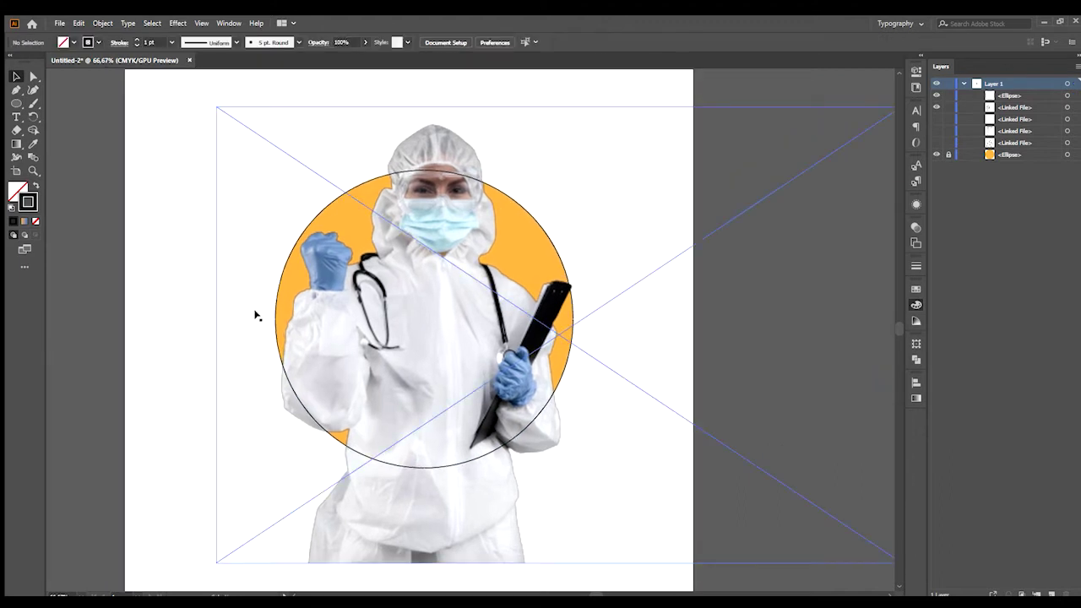
Step: Add anchor points with the Pen tool on the circle outline where it crosses the lower edge of the raised arm's sleeve
{"action": "left_click", "coordinate": [294, 244]}
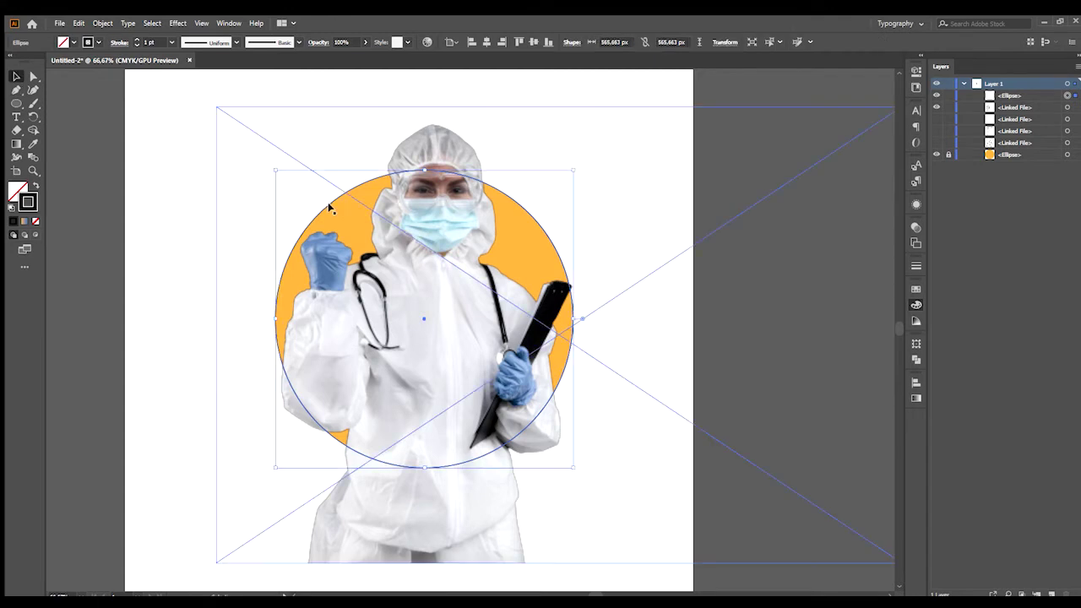
{"action": "left_click", "coordinate": [288, 234]}
{"action": "key", "text": "ctrl+shift+a"}
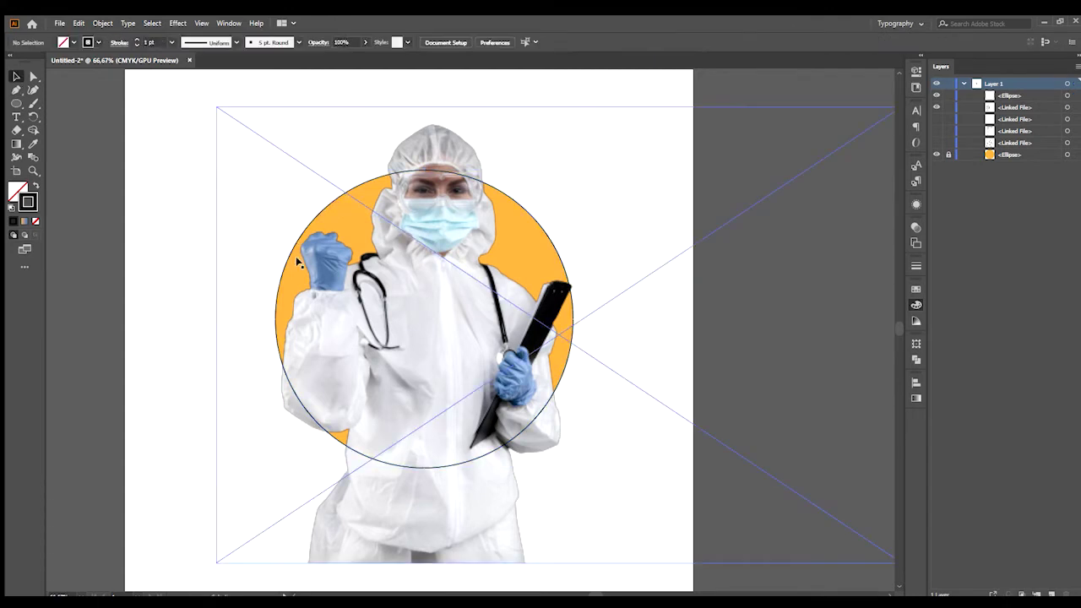
{"action": "left_click", "coordinate": [290, 247]}
{"action": "key", "text": "p"}
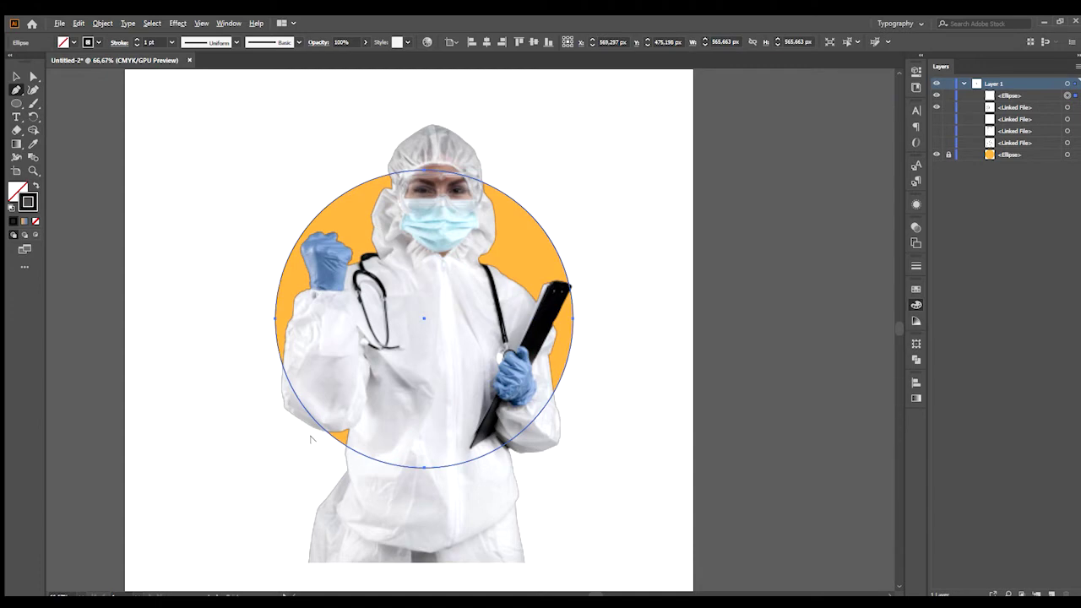
{"action": "scroll", "coordinate": [312, 440], "scroll_direction": "up", "scroll_amount": 2}
{"action": "scroll", "coordinate": [336, 444], "scroll_direction": "up", "scroll_amount": 2}
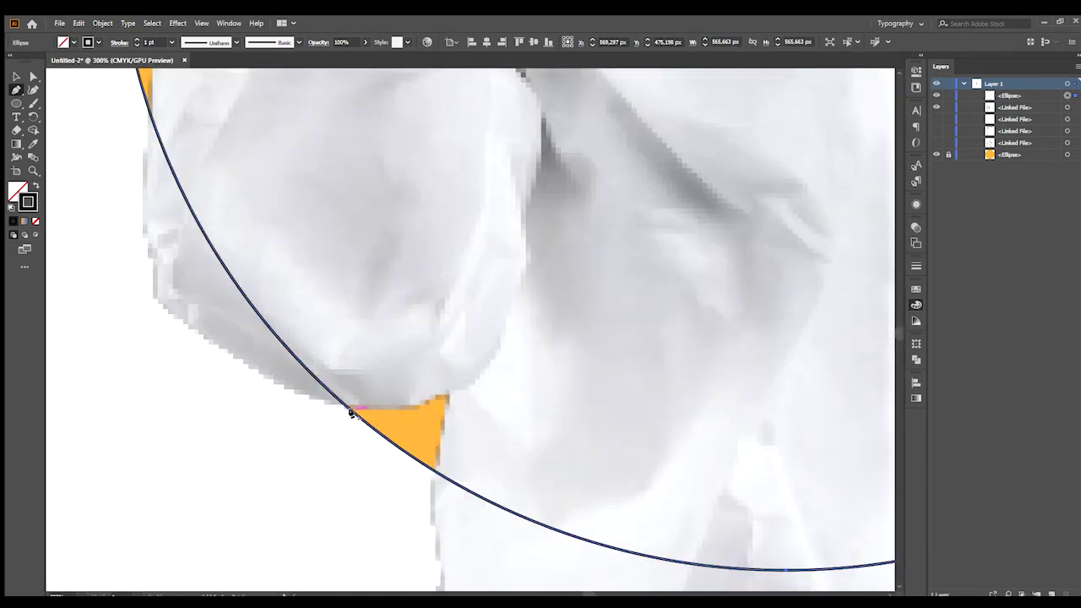
{"action": "left_click", "coordinate": [352, 412]}
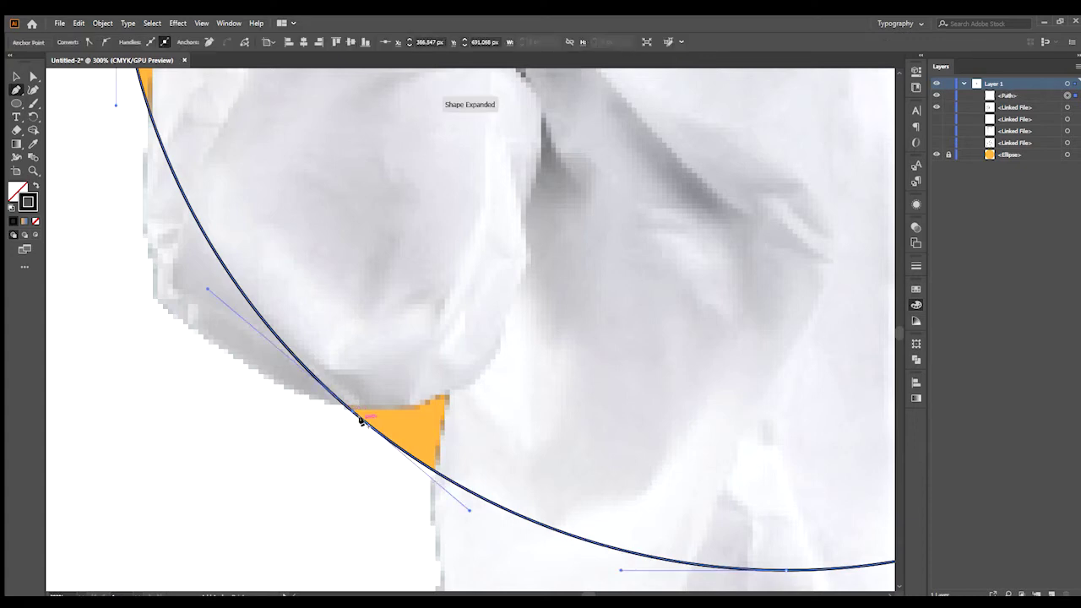
{"action": "scroll", "coordinate": [351, 414], "scroll_direction": "up", "scroll_amount": 2}
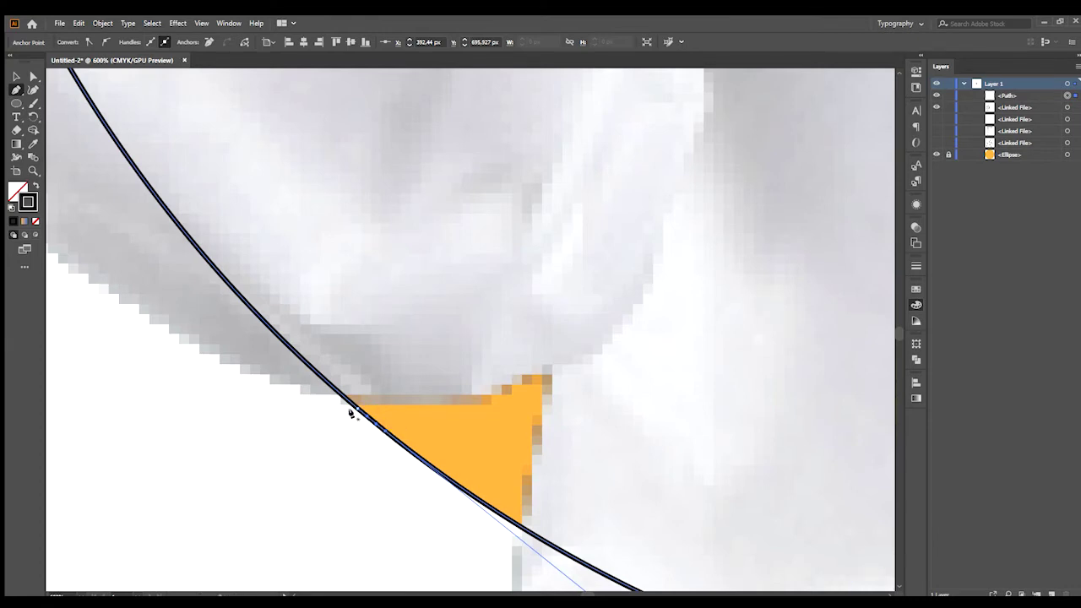
{"action": "left_click", "coordinate": [351, 404]}
{"action": "scroll", "coordinate": [352, 405], "scroll_direction": "up", "scroll_amount": 3}
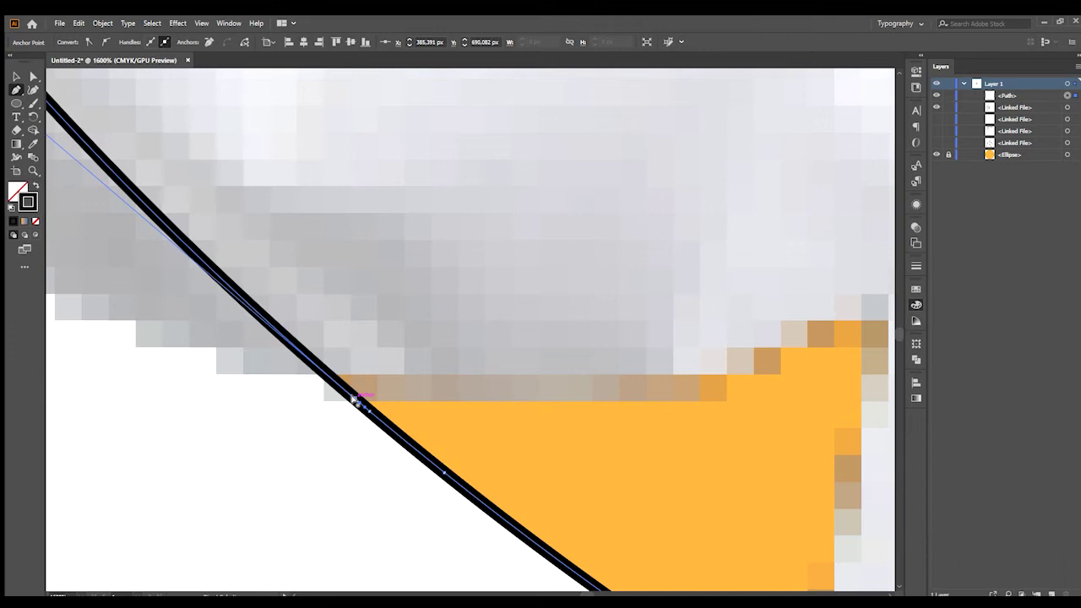
Step: Pull the new anchor point on the circle outline outward so that the path encloses the raised arm's whole sleeve
{"action": "left_click_drag", "start_coordinate": [356, 399], "coordinate": [133, 425]}
{"action": "scroll", "coordinate": [131, 425], "scroll_direction": "down", "scroll_amount": 7}
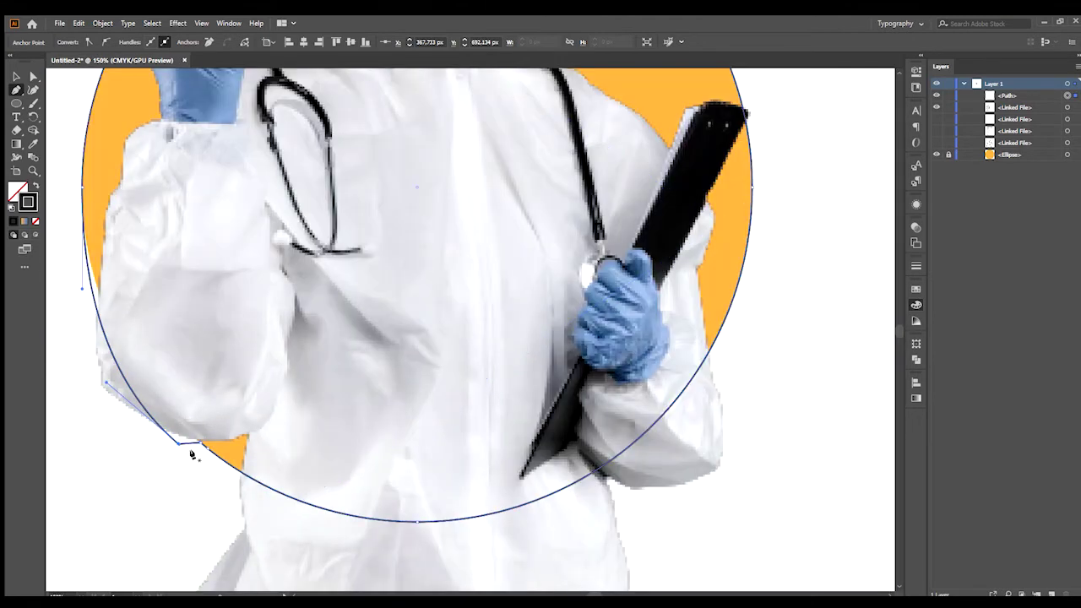
{"action": "left_click_drag", "start_coordinate": [192, 454], "coordinate": [334, 463]}
{"action": "left_click_drag", "start_coordinate": [334, 463], "coordinate": [169, 425]}
{"action": "left_click_drag", "start_coordinate": [234, 355], "coordinate": [241, 457]}
{"action": "left_click_drag", "start_coordinate": [287, 524], "coordinate": [234, 483]}
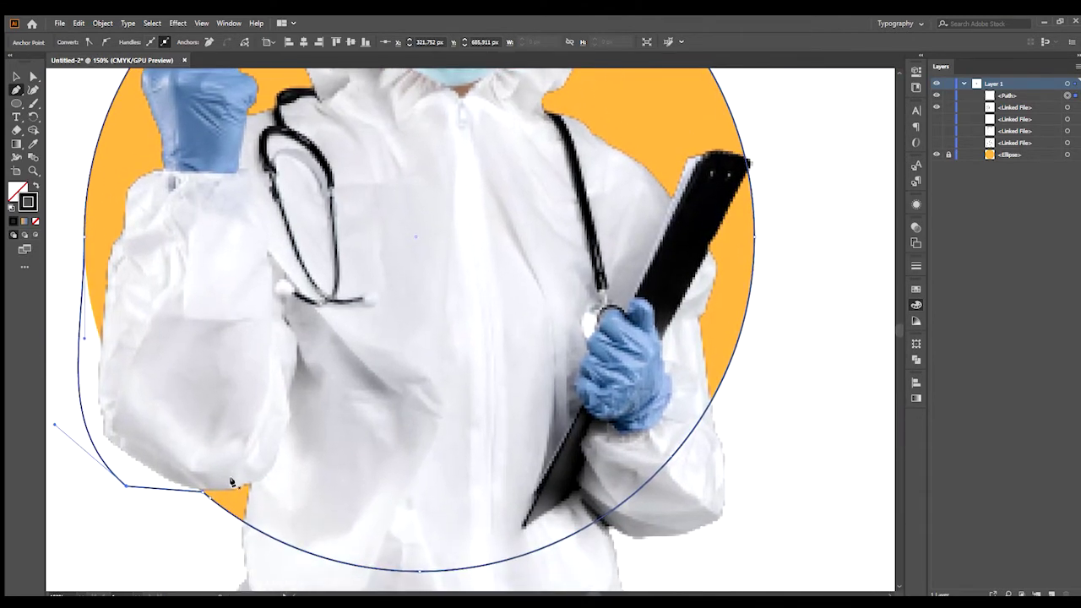
Step: Add anchor points to the outline where it crosses both sides of the doctor's hood
{"action": "scroll", "coordinate": [242, 494], "scroll_direction": "down", "scroll_amount": 1}
{"action": "left_click_drag", "start_coordinate": [290, 378], "coordinate": [257, 451]}
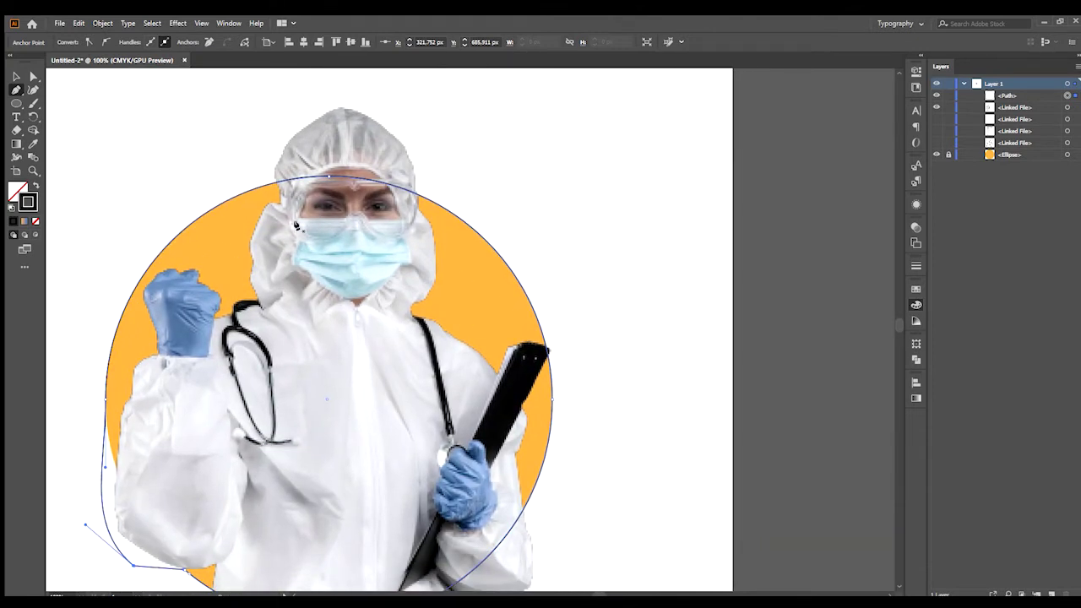
{"action": "left_click_drag", "start_coordinate": [308, 241], "coordinate": [348, 302]}
{"action": "scroll", "coordinate": [328, 259], "scroll_direction": "up", "scroll_amount": 2}
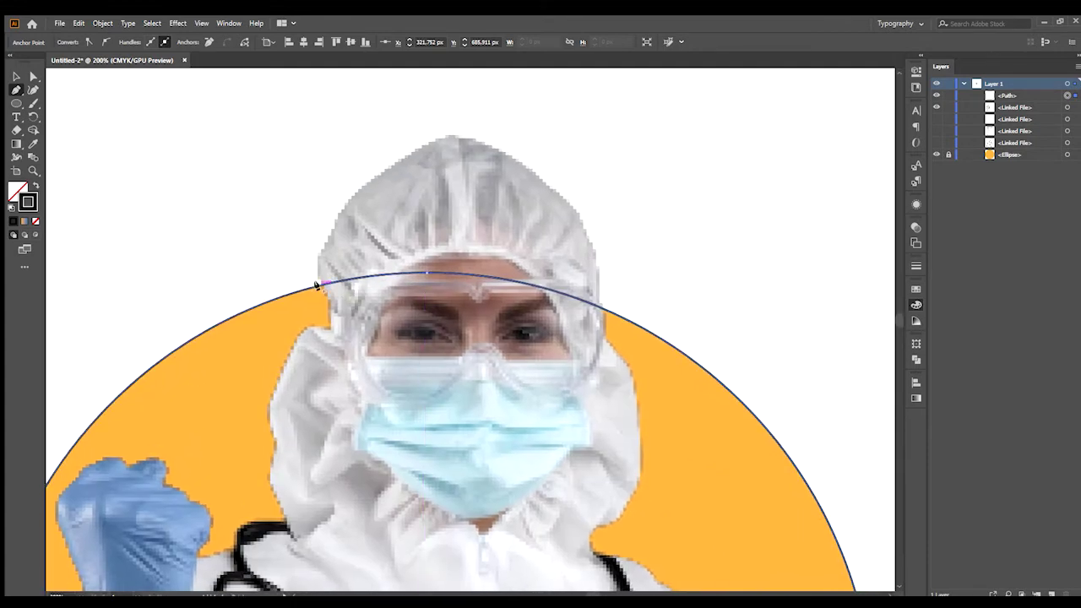
{"action": "left_click", "coordinate": [317, 286]}
{"action": "scroll", "coordinate": [333, 295], "scroll_direction": "down", "scroll_amount": 1}
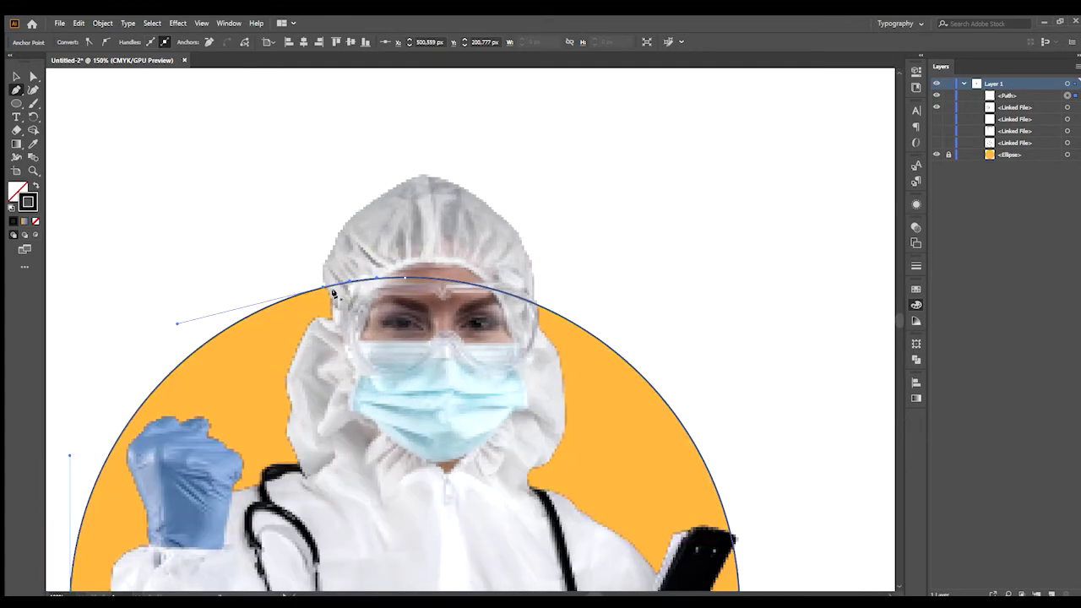
{"action": "left_click_drag", "start_coordinate": [353, 298], "coordinate": [272, 281]}
{"action": "scroll", "coordinate": [483, 296], "scroll_direction": "up", "scroll_amount": 3}
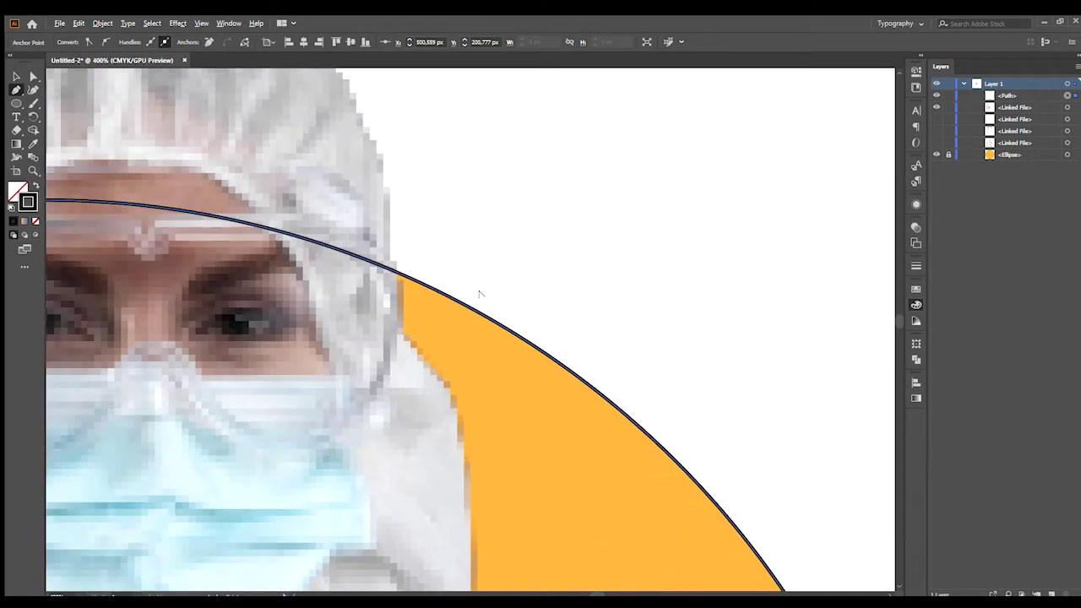
{"action": "left_click", "coordinate": [401, 273]}
{"action": "scroll", "coordinate": [401, 274], "scroll_direction": "up", "scroll_amount": 3}
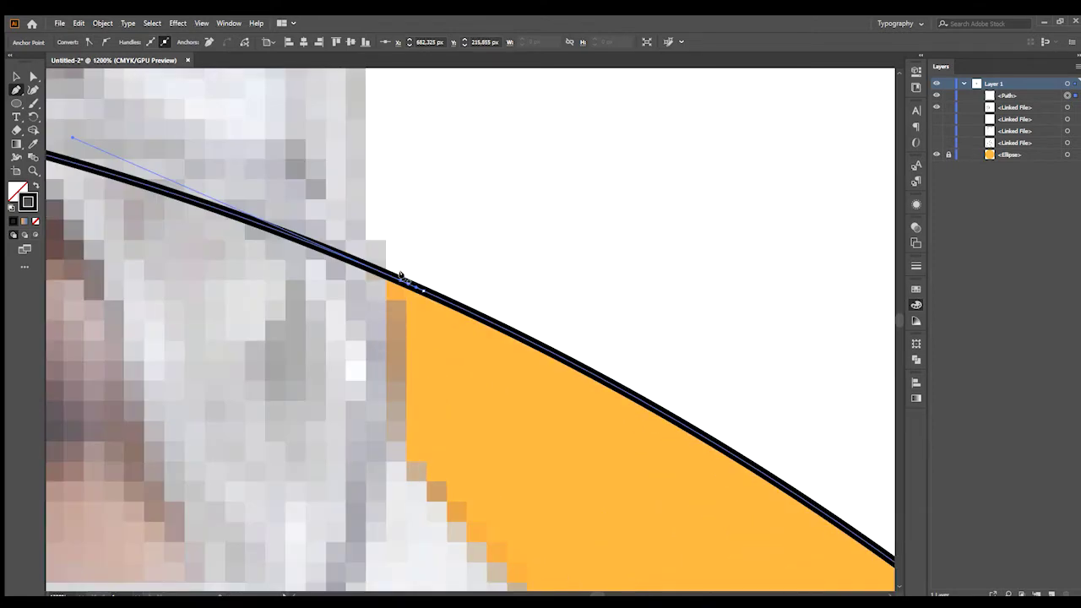
{"action": "scroll", "coordinate": [399, 278], "scroll_direction": "down", "scroll_amount": 4}
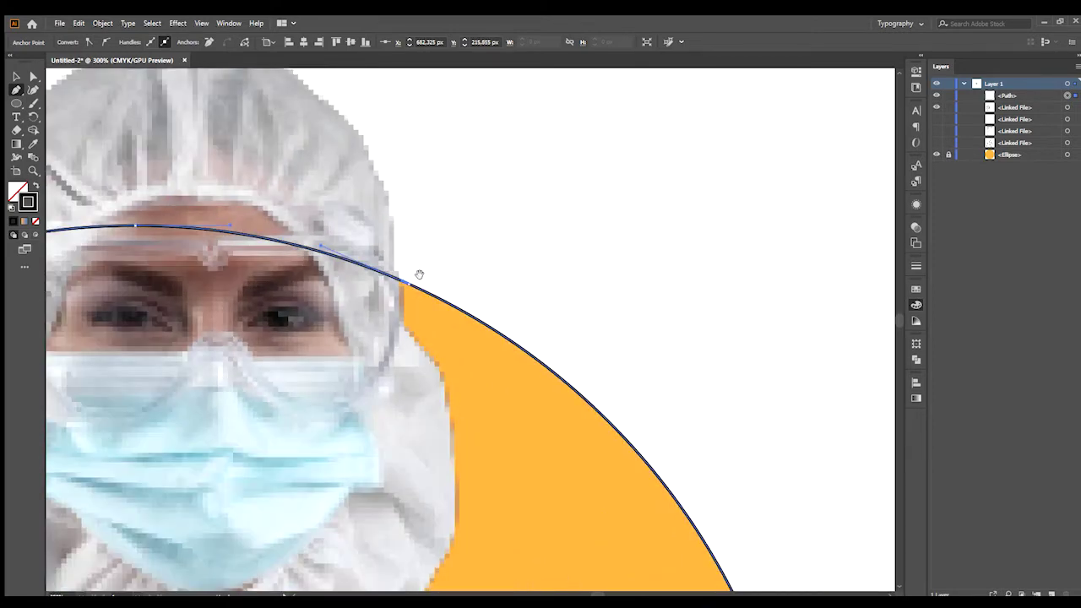
Step: Pull the upper anchor points of the outline above the head so that the path encloses the doctor's whole hood
{"action": "left_click_drag", "start_coordinate": [510, 390], "coordinate": [507, 92]}
{"action": "left_click_drag", "start_coordinate": [422, 281], "coordinate": [624, 381]}
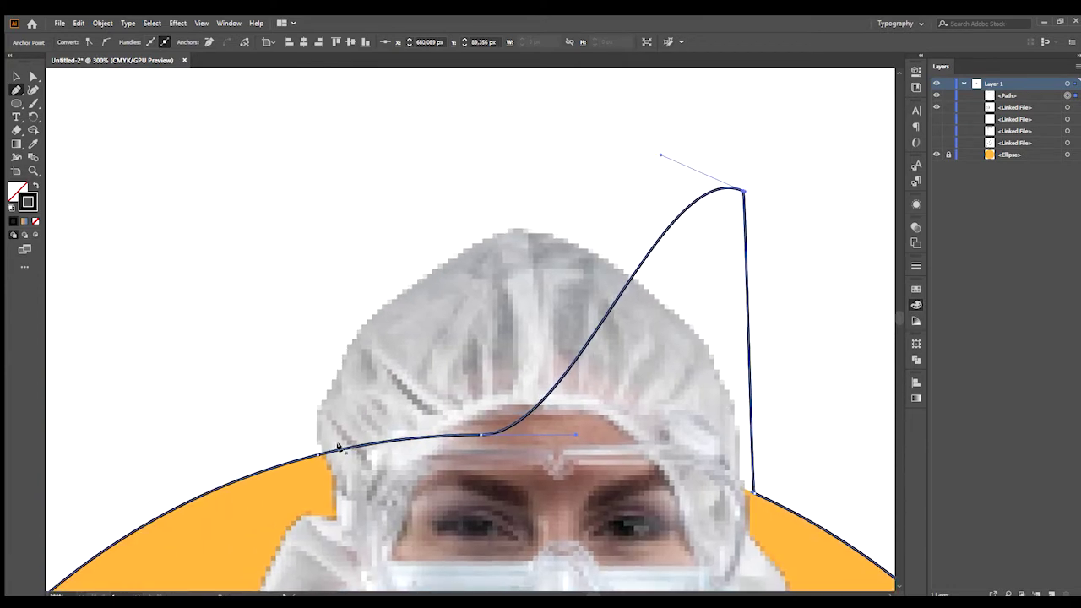
{"action": "left_click_drag", "start_coordinate": [478, 437], "coordinate": [294, 139]}
{"action": "left_click_drag", "start_coordinate": [316, 462], "coordinate": [277, 442]}
{"action": "scroll", "coordinate": [355, 439], "scroll_direction": "down", "scroll_amount": 3}
Step: Examine the reshaped outline around the whole doctor figure on the artboard
{"action": "key", "text": "v"}
{"action": "left_click", "coordinate": [575, 403]}
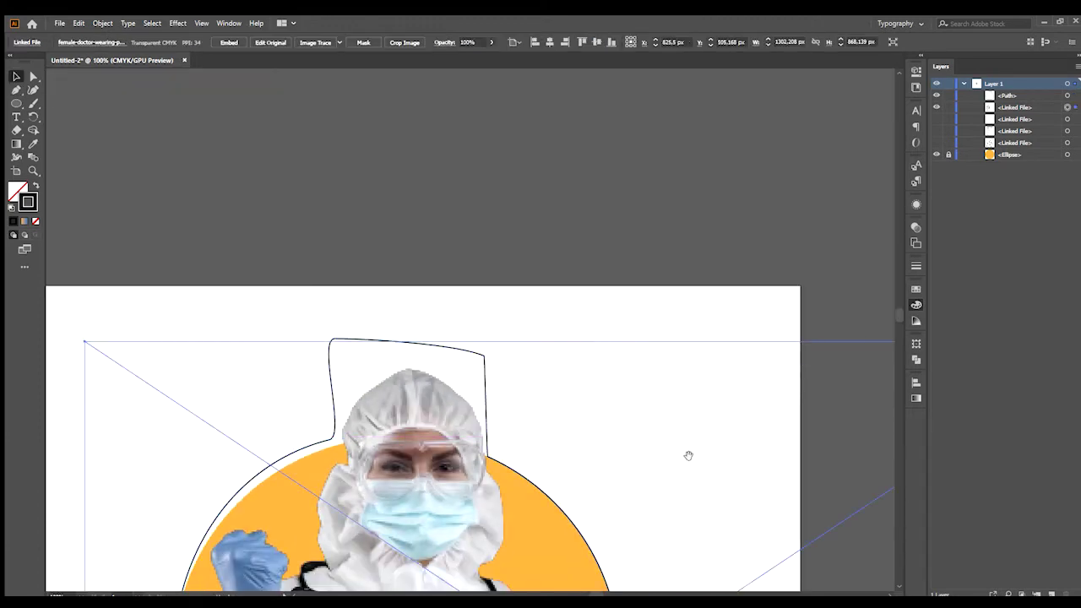
{"action": "left_click_drag", "start_coordinate": [687, 456], "coordinate": [517, 205]}
{"action": "left_click", "coordinate": [511, 107]}
{"action": "left_click_drag", "start_coordinate": [511, 313], "coordinate": [595, 264]}
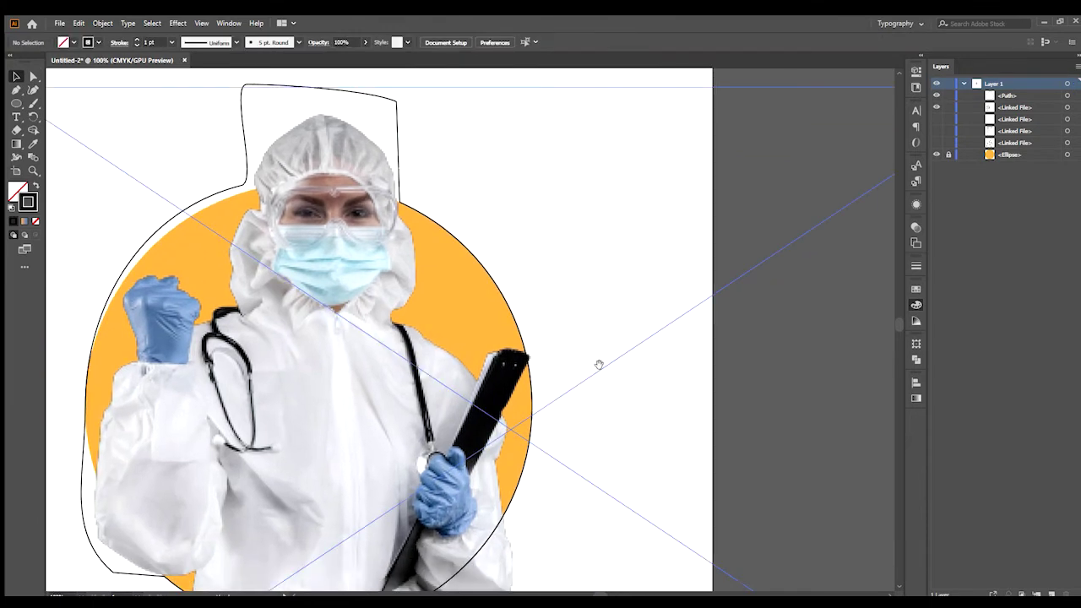
{"action": "left_click_drag", "start_coordinate": [598, 364], "coordinate": [596, 342]}
{"action": "scroll", "coordinate": [596, 342], "scroll_direction": "down", "scroll_amount": 2}
{"action": "left_click_drag", "start_coordinate": [616, 400], "coordinate": [577, 369]}
{"action": "left_click", "coordinate": [239, 272]}
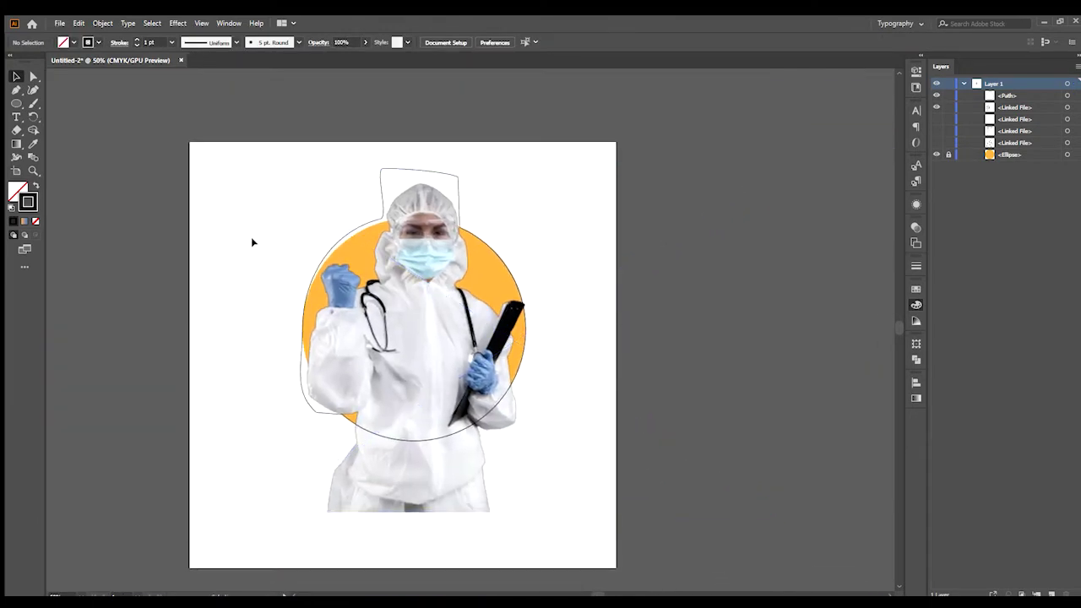
Step: Select the reshaped outline together with the doctor photo and make a clipping mask from them
{"action": "left_click", "coordinate": [317, 274]}
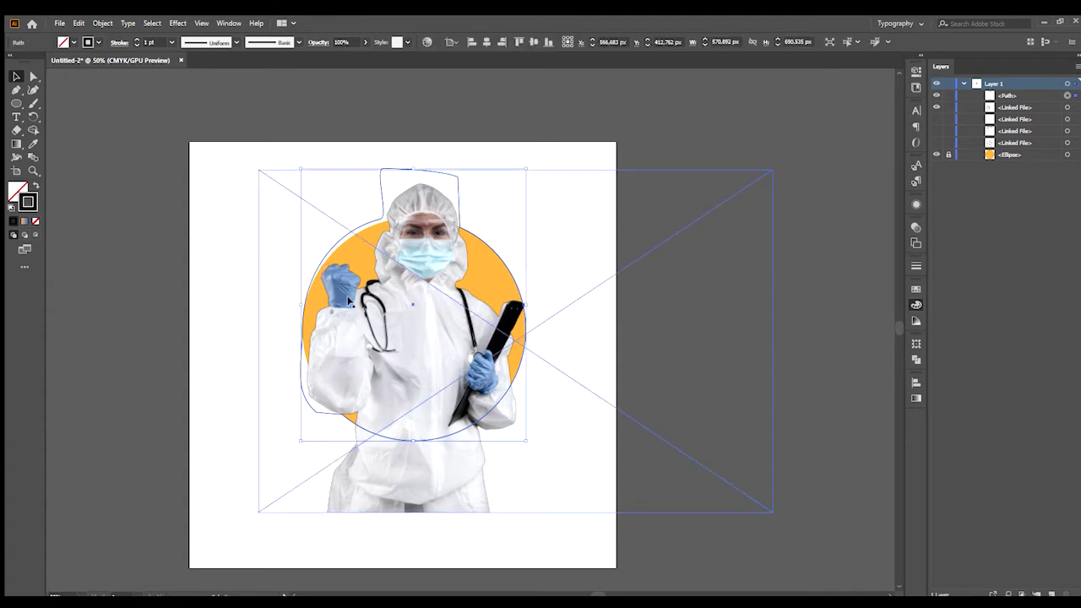
{"action": "left_click", "coordinate": [431, 465]}
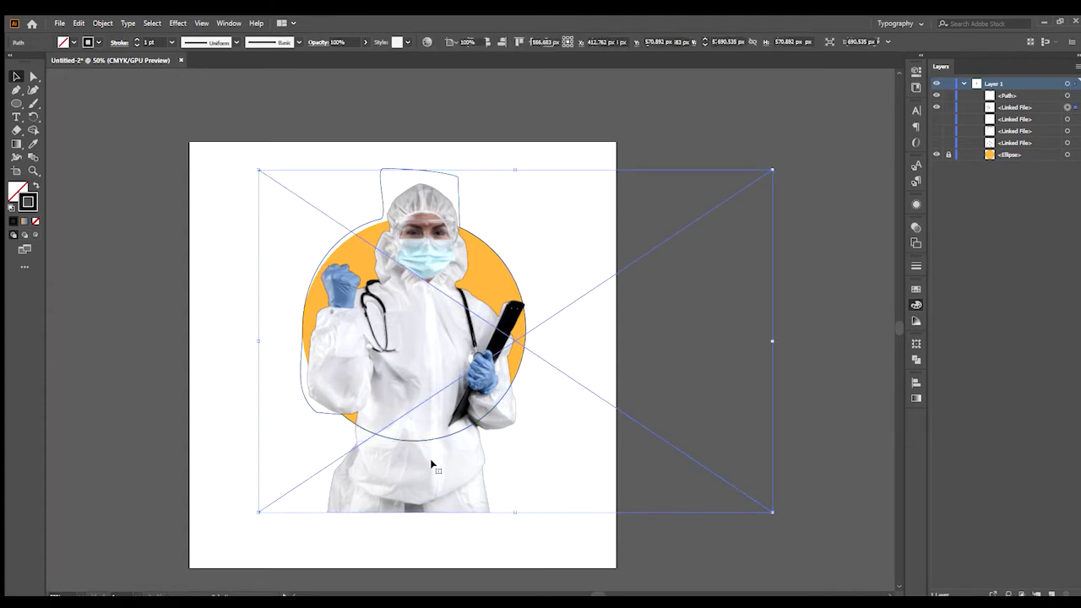
{"action": "left_click", "coordinate": [184, 281]}
{"action": "key", "text": "ctrl+a"}
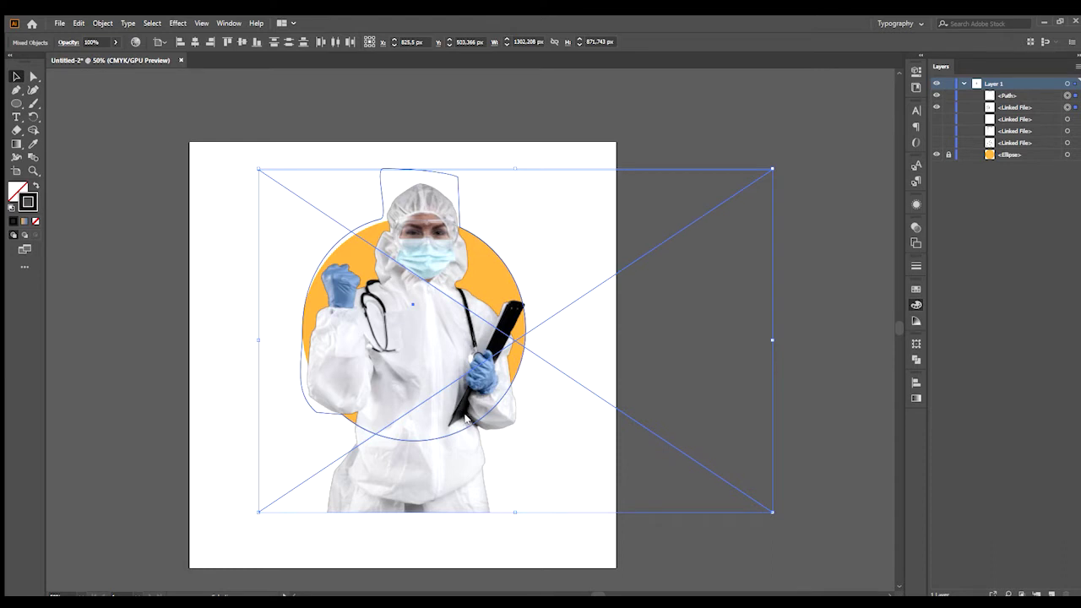
{"action": "key", "text": "ctrl+7"}
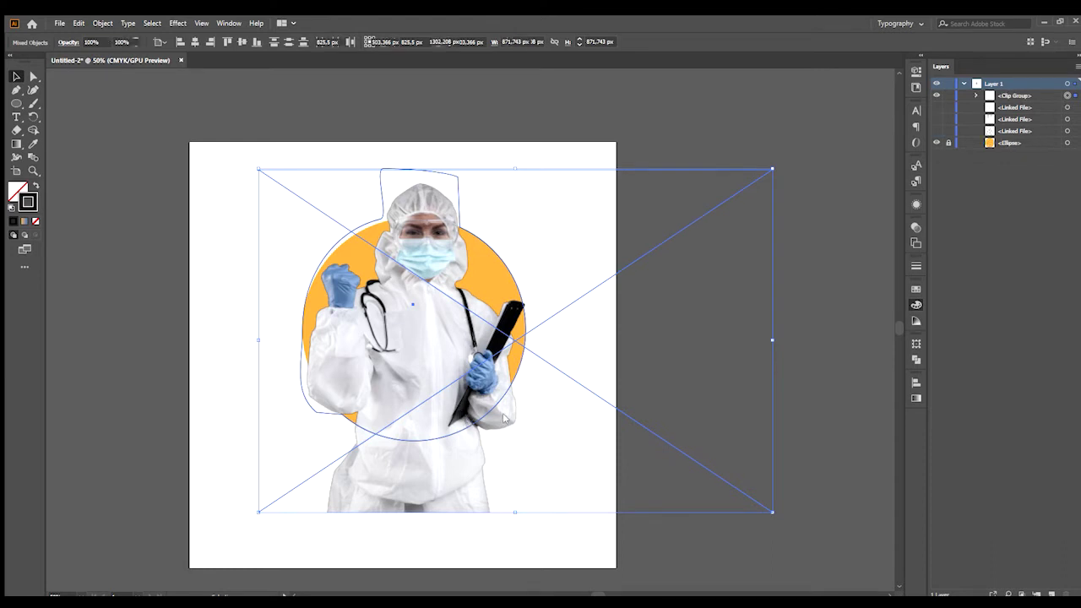
{"action": "left_click", "coordinate": [562, 473]}
{"action": "left_click_drag", "start_coordinate": [618, 453], "coordinate": [592, 445]}
{"action": "mouse_move", "coordinate": [664, 255]}
{"action": "left_mouse_down"}
{"action": "mouse_move", "coordinate": [726, 318]}
{"action": "mouse_move", "coordinate": [674, 272]}
{"action": "left_mouse_up"}
Step: Unlock the orange circle behind the doctor and select it
{"action": "key", "text": "m"}
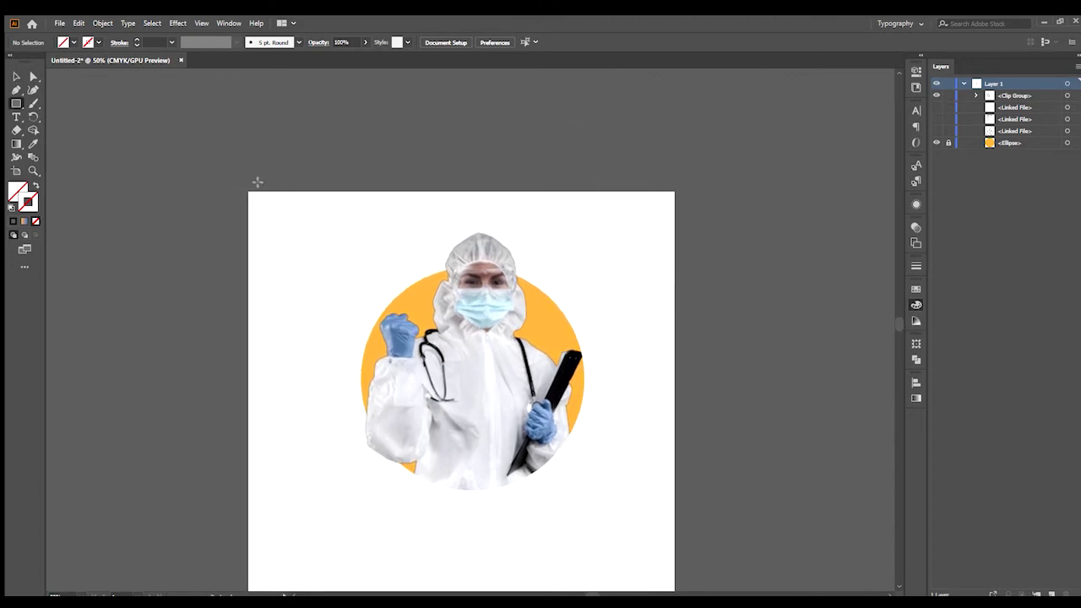
{"action": "key", "text": "v"}
{"action": "left_click_drag", "start_coordinate": [691, 342], "coordinate": [616, 309]}
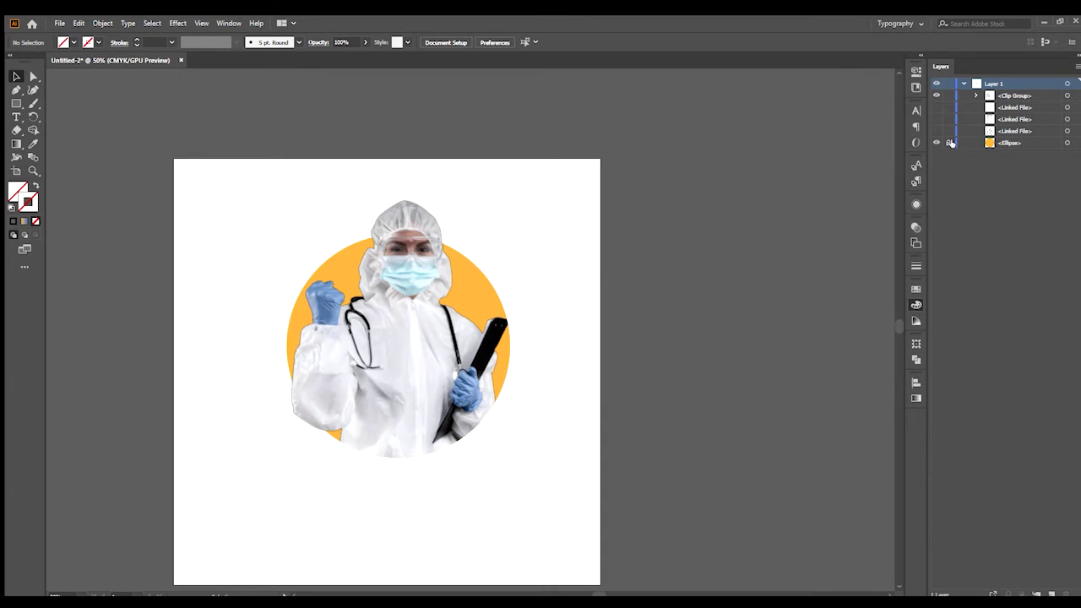
{"action": "left_click", "coordinate": [950, 143]}
{"action": "left_click_drag", "start_coordinate": [637, 262], "coordinate": [651, 247]}
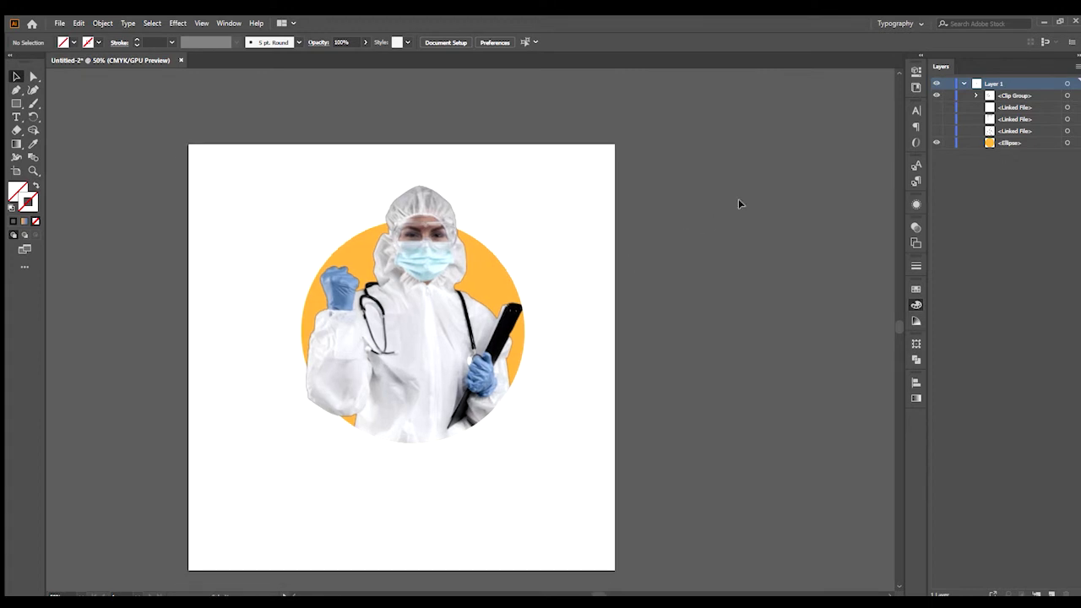
{"action": "left_click", "coordinate": [1070, 142]}
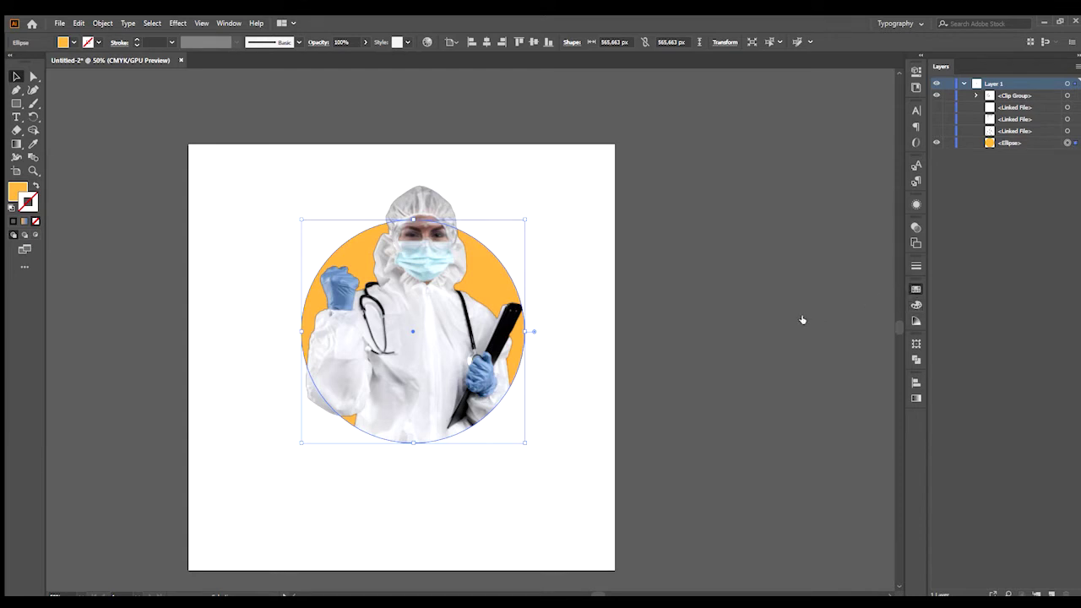
{"action": "key", "text": "x"}
{"action": "key", "text": "comma"}
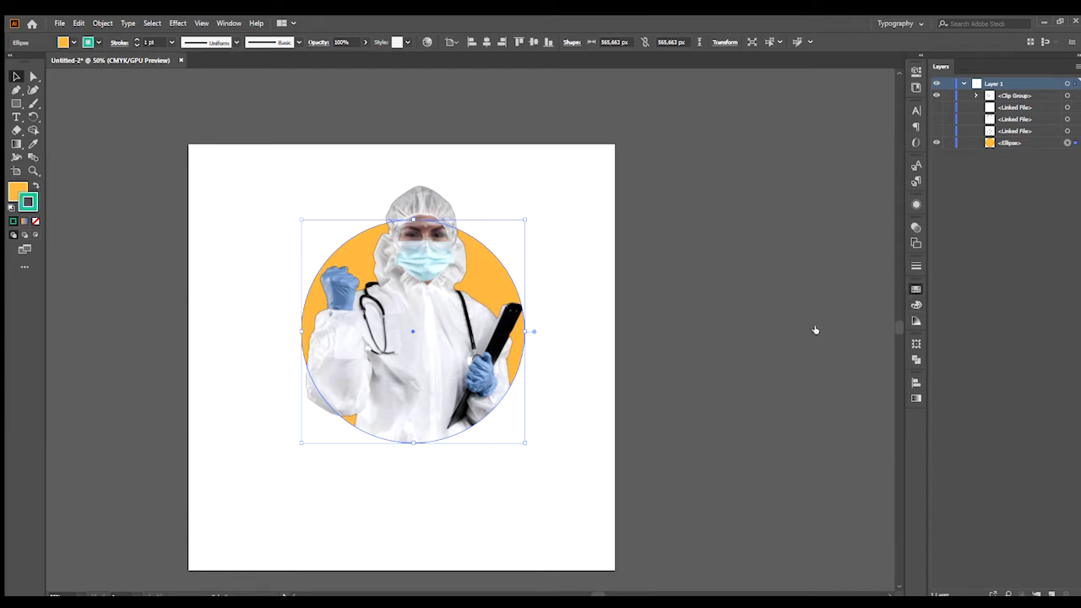
{"action": "left_click", "coordinate": [35, 221]}
{"action": "left_click", "coordinate": [17, 191]}
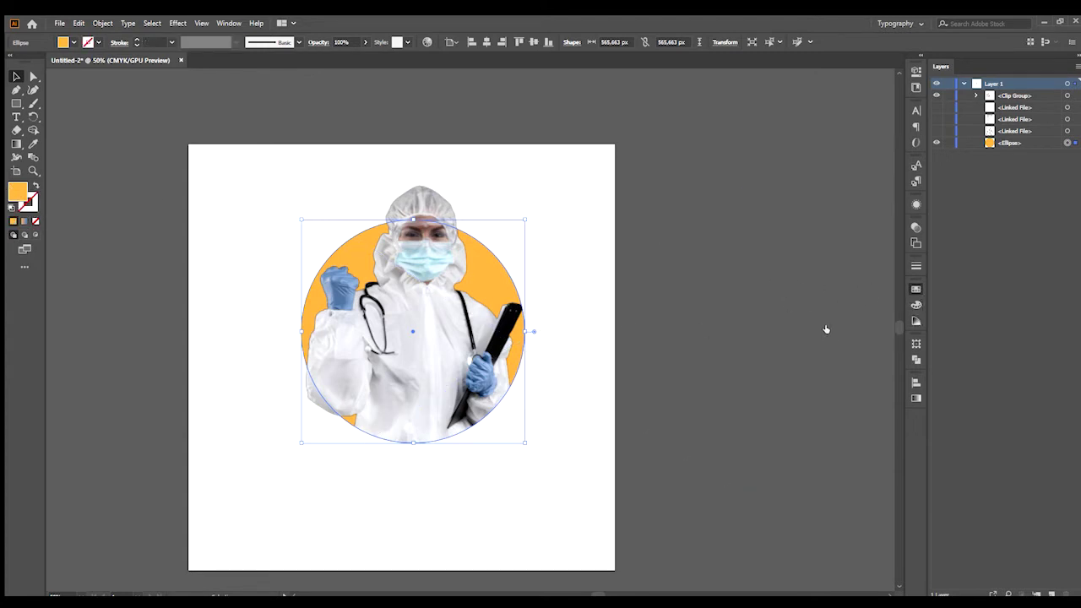
Step: Try a dark red fill on the circle behind the doctor
{"action": "key", "text": "comma"}
{"action": "left_click", "coordinate": [798, 320]}
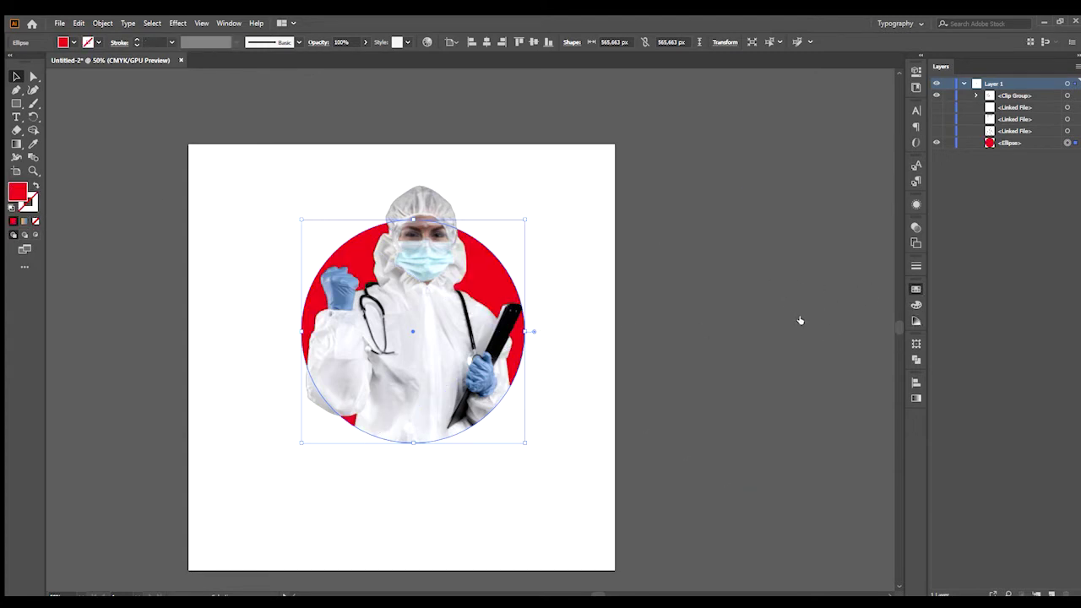
{"action": "left_click", "coordinate": [846, 317]}
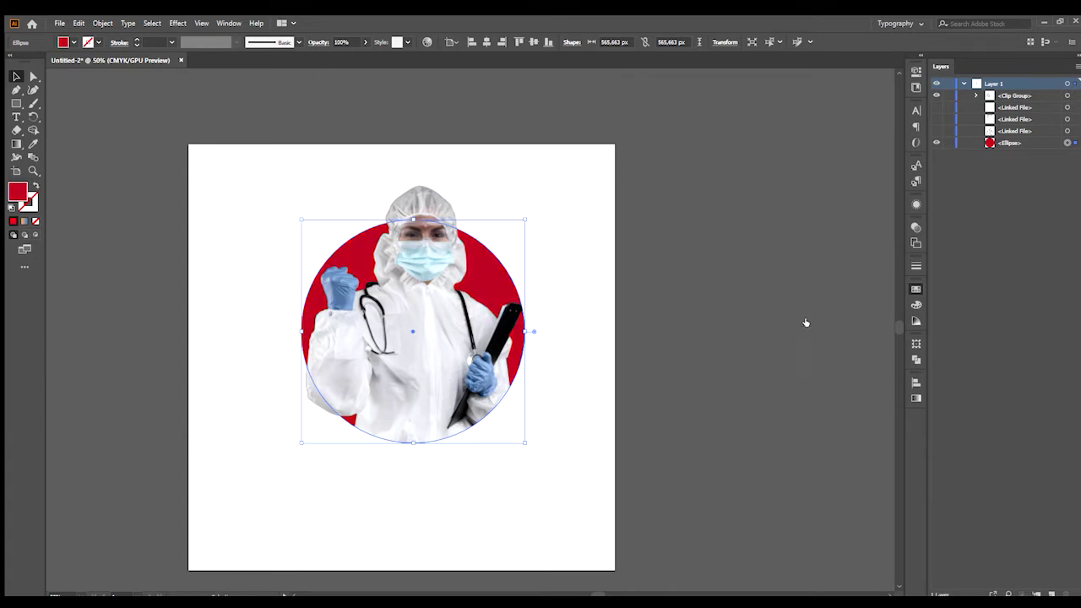
{"action": "left_click", "coordinate": [677, 241]}
{"action": "left_click_drag", "start_coordinate": [659, 293], "coordinate": [630, 257]}
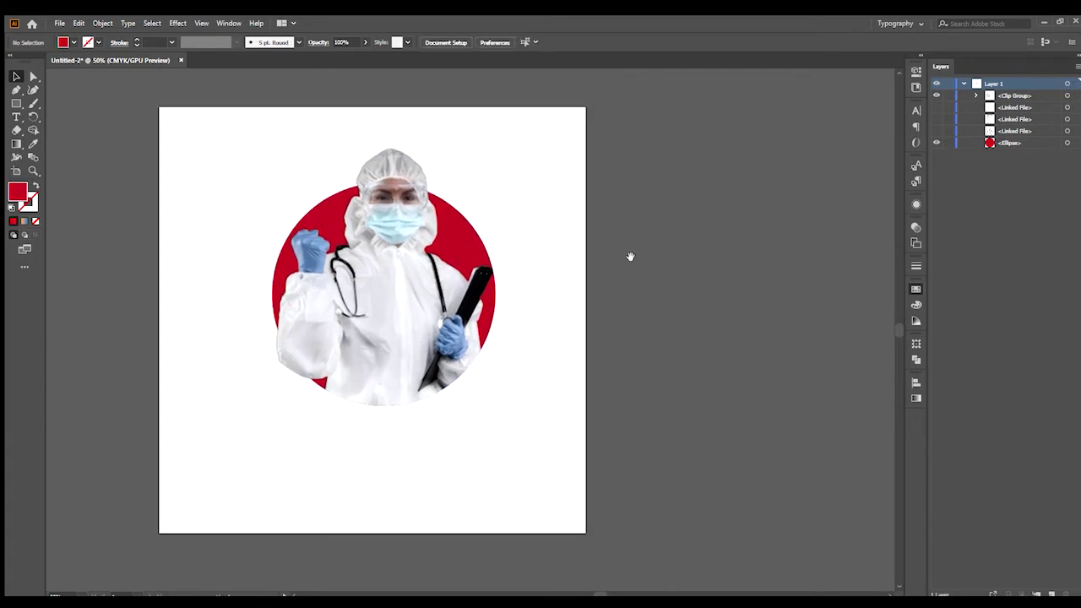
Step: Fill the circle behind the doctor with bright red
{"action": "left_click", "coordinate": [1067, 143]}
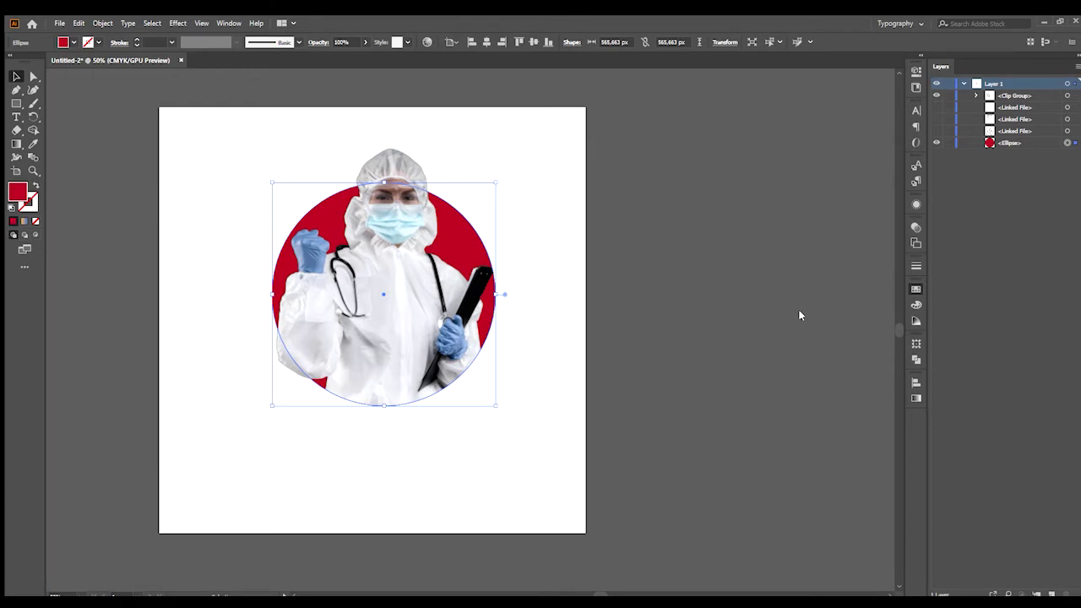
{"action": "left_click", "coordinate": [799, 312]}
{"action": "left_click", "coordinate": [655, 218]}
{"action": "left_click_drag", "start_coordinate": [631, 243], "coordinate": [648, 246]}
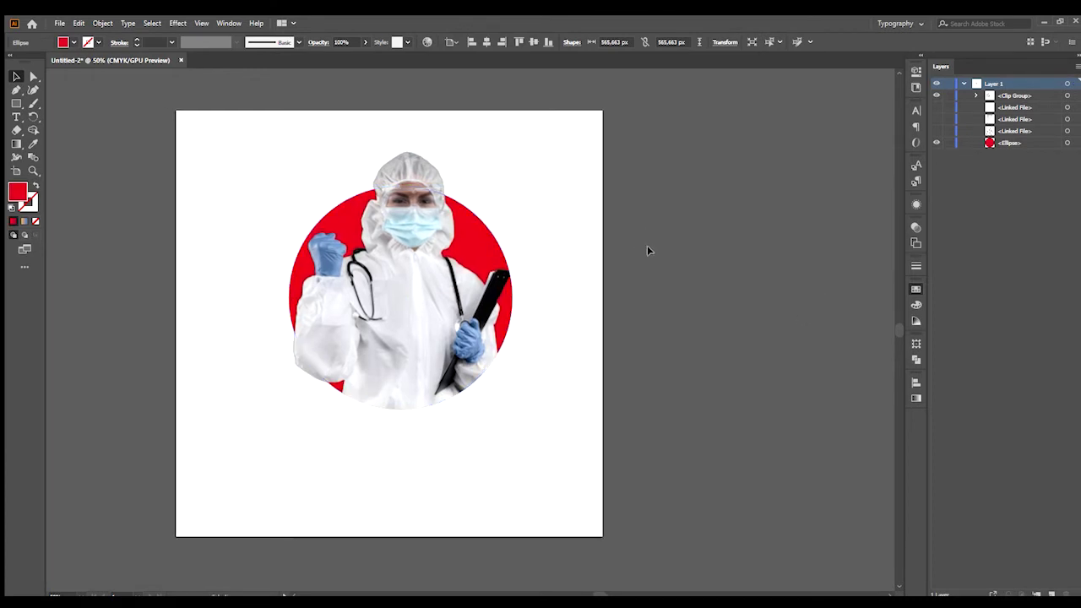
{"action": "scroll", "coordinate": [642, 239], "scroll_direction": "left", "scroll_amount": 1}
Step: Group the clipped doctor photo with the red circle
{"action": "left_click", "coordinate": [379, 288]}
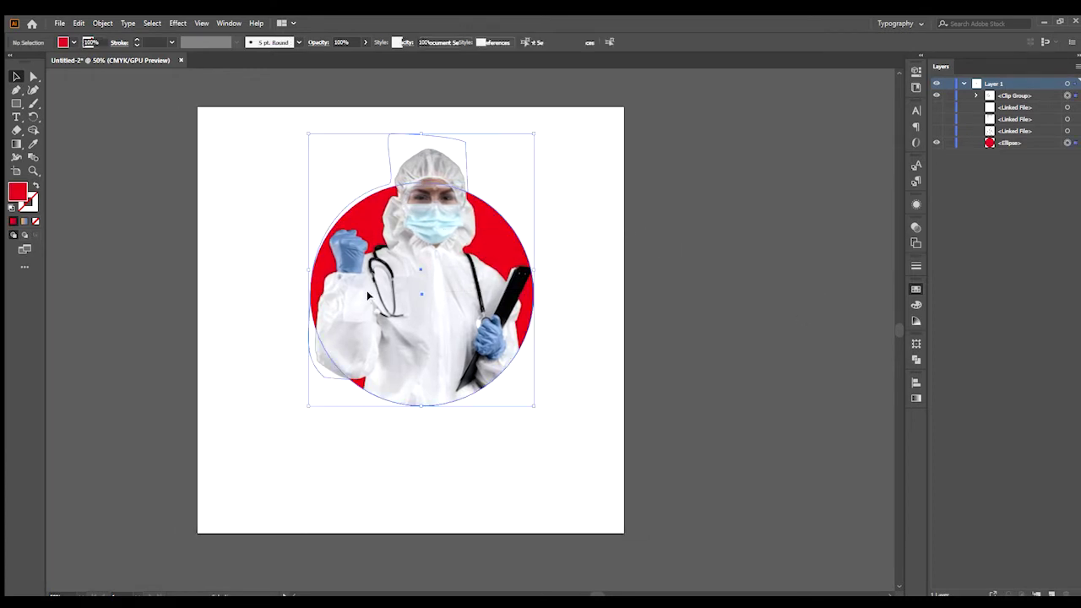
{"action": "left_click", "coordinate": [608, 204]}
{"action": "key", "text": "ctrl+a"}
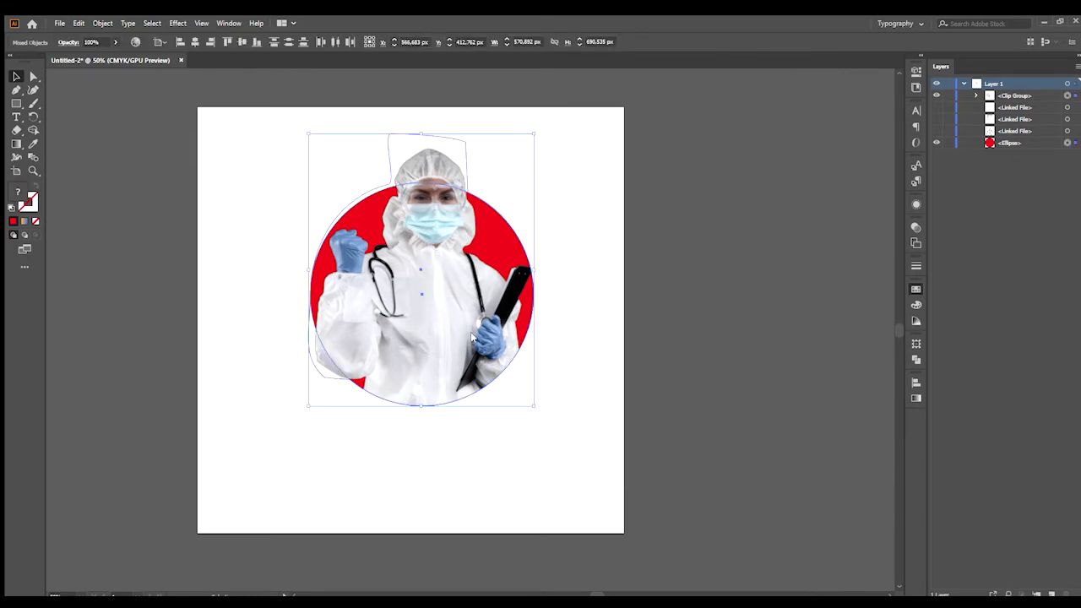
{"action": "key", "text": "ctrl+g"}
Step: Move the grouped doctor and circle slightly up and to the left on the artboard
{"action": "left_click_drag", "start_coordinate": [502, 311], "coordinate": [383, 251]}
{"action": "left_click_drag", "start_coordinate": [367, 263], "coordinate": [418, 299]}
{"action": "key", "text": "ctrl+shift+a"}
{"action": "left_click", "coordinate": [521, 340]}
{"action": "scroll", "coordinate": [523, 341], "scroll_direction": "up", "scroll_amount": 2}
{"action": "left_click_drag", "start_coordinate": [524, 341], "coordinate": [540, 374]}
{"action": "scroll", "coordinate": [574, 378], "scroll_direction": "down", "scroll_amount": 2}
{"action": "left_click", "coordinate": [603, 439]}
{"action": "left_click_drag", "start_coordinate": [603, 439], "coordinate": [620, 438]}
{"action": "left_click_drag", "start_coordinate": [494, 343], "coordinate": [478, 338]}
{"action": "left_click", "coordinate": [565, 451]}
{"action": "left_click_drag", "start_coordinate": [615, 432], "coordinate": [558, 395]}
{"action": "left_click_drag", "start_coordinate": [449, 283], "coordinate": [451, 279]}
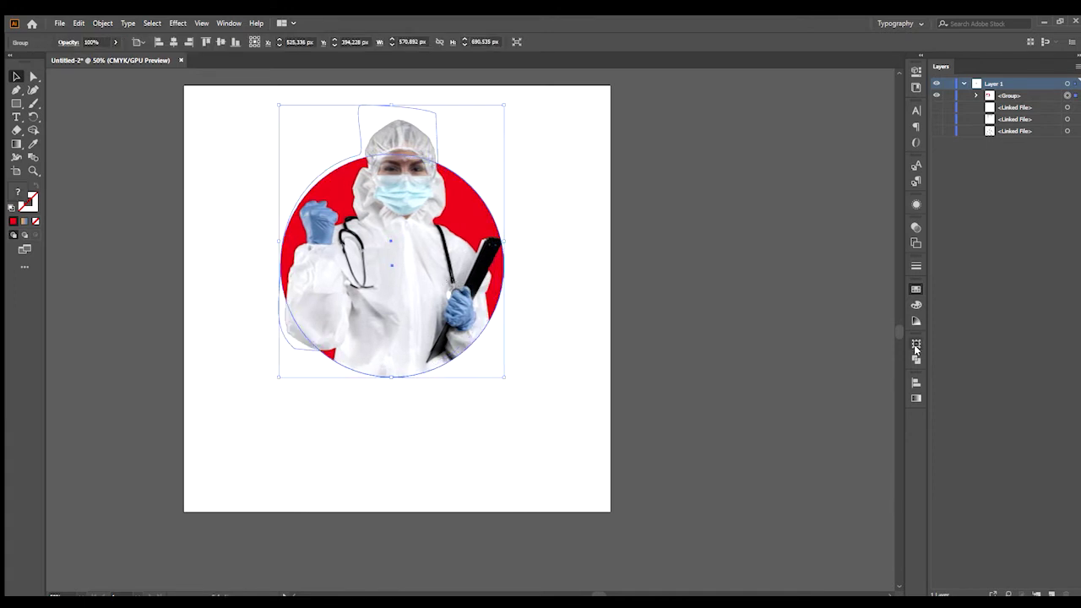
Step: Center the doctor group horizontally on the artboard
{"action": "left_click_drag", "start_coordinate": [523, 312], "coordinate": [541, 330]}
{"action": "left_click", "coordinate": [563, 346]}
{"action": "left_click_drag", "start_coordinate": [589, 368], "coordinate": [574, 346]}
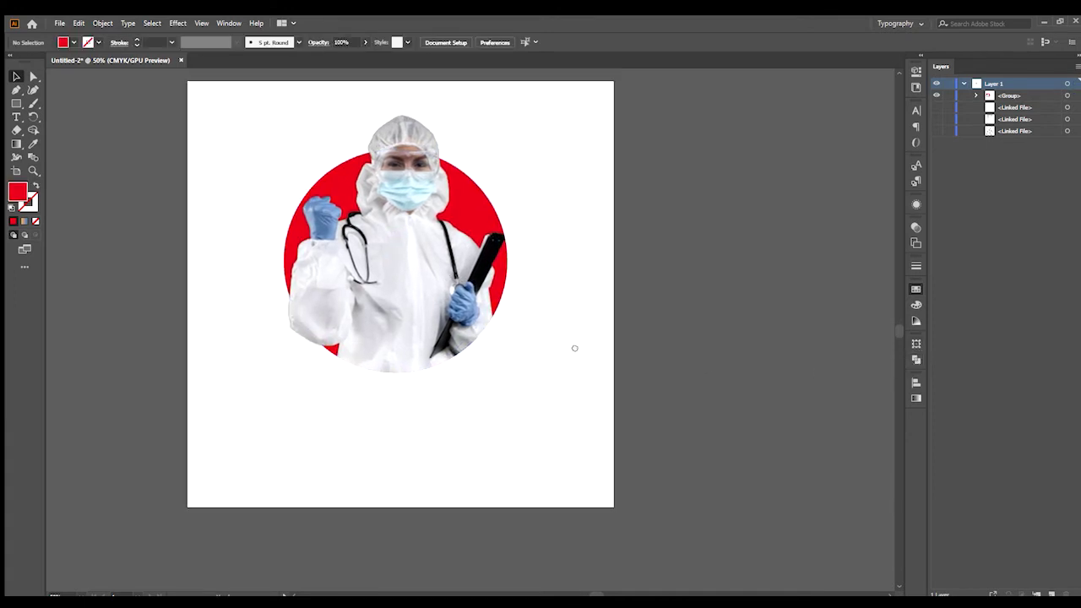
{"action": "left_click", "coordinate": [511, 324]}
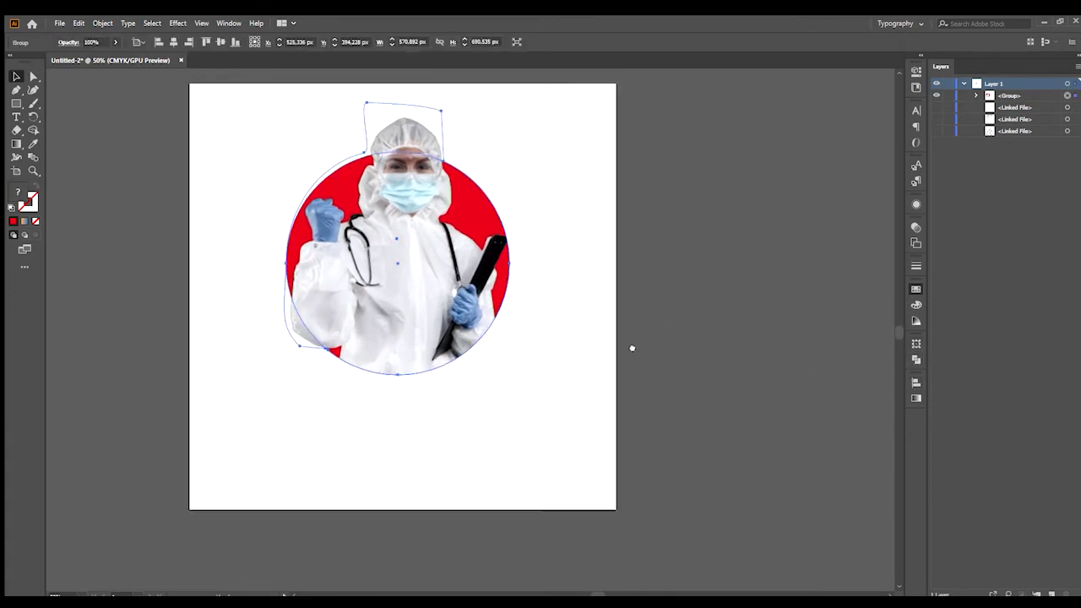
{"action": "left_click_drag", "start_coordinate": [632, 348], "coordinate": [645, 362]}
{"action": "left_click_drag", "start_coordinate": [452, 276], "coordinate": [458, 277]}
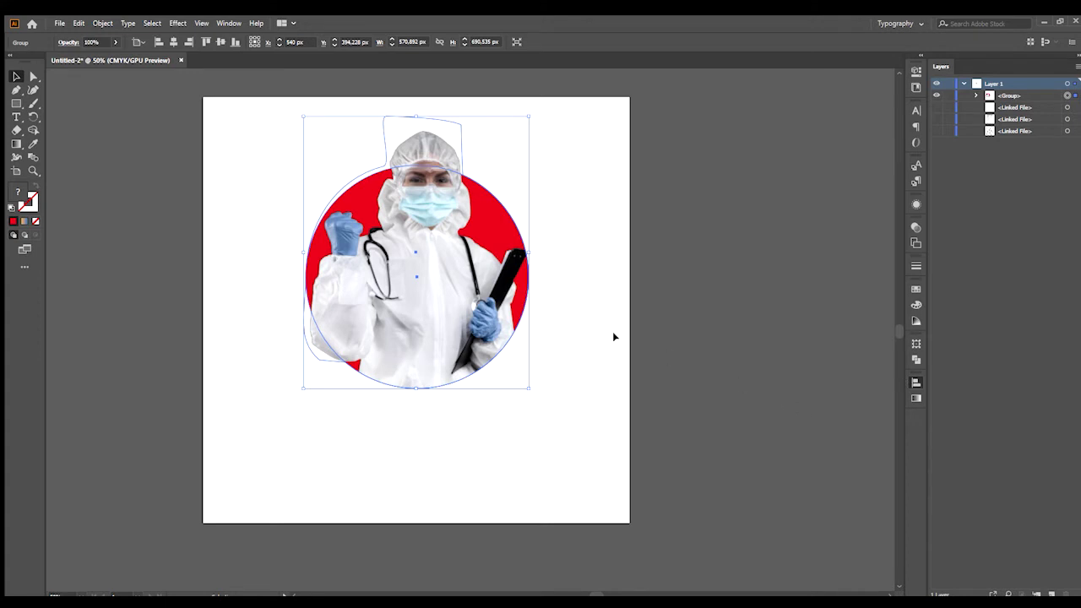
Step: Shift the doctor group slightly down to about Y 400 px and realign it to the artboard's horizontal center
{"action": "left_click", "coordinate": [575, 323]}
{"action": "left_click_drag", "start_coordinate": [506, 321], "coordinate": [530, 324]}
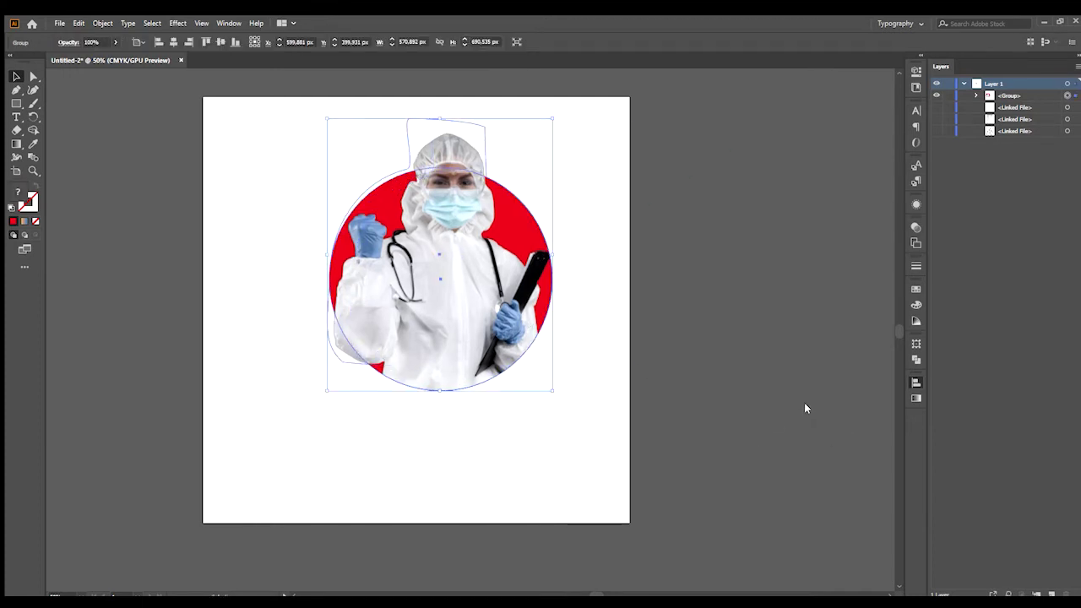
{"action": "key", "text": "ctrl+z"}
{"action": "left_click", "coordinate": [589, 323]}
{"action": "left_click_drag", "start_coordinate": [632, 341], "coordinate": [656, 365]}
{"action": "left_click", "coordinate": [483, 318]}
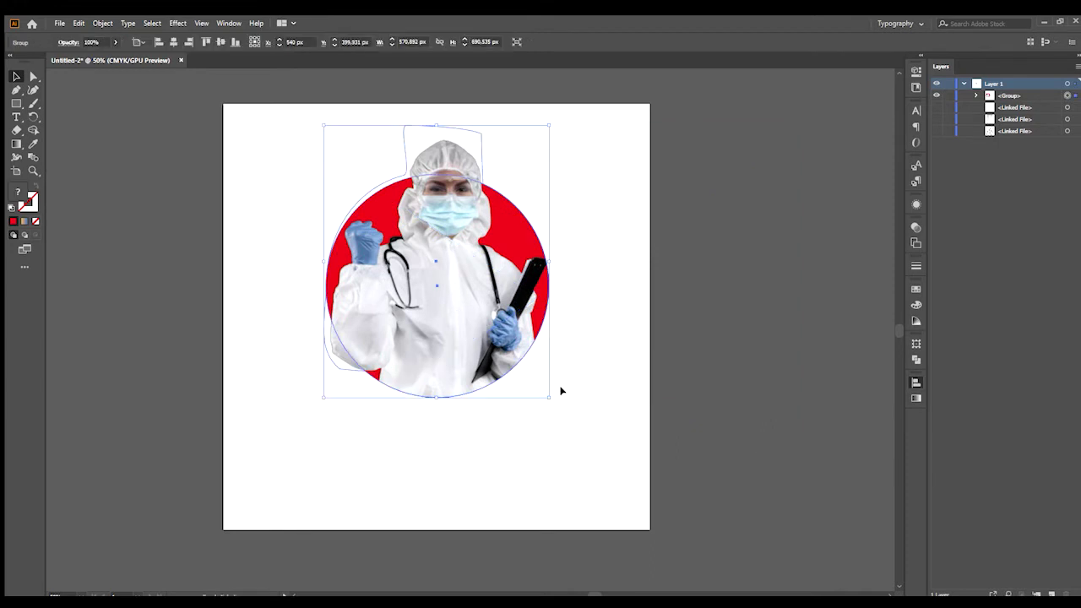
Step: Scale the doctor group down proportionally to about 557 by 673 px, keeping it centered on the artboard
{"action": "left_click_drag", "start_coordinate": [550, 396], "coordinate": [545, 391]}
{"action": "key", "text": "shift+Right"}
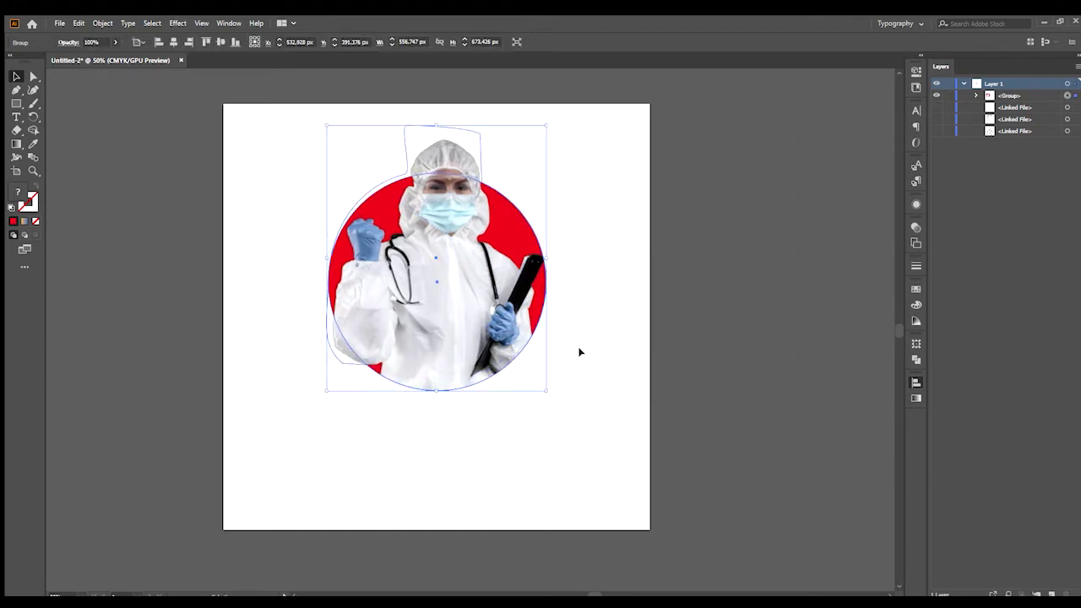
{"action": "left_click", "coordinate": [622, 363]}
{"action": "left_click_drag", "start_coordinate": [627, 364], "coordinate": [639, 366]}
{"action": "scroll", "coordinate": [639, 365], "scroll_direction": "left", "scroll_amount": 2}
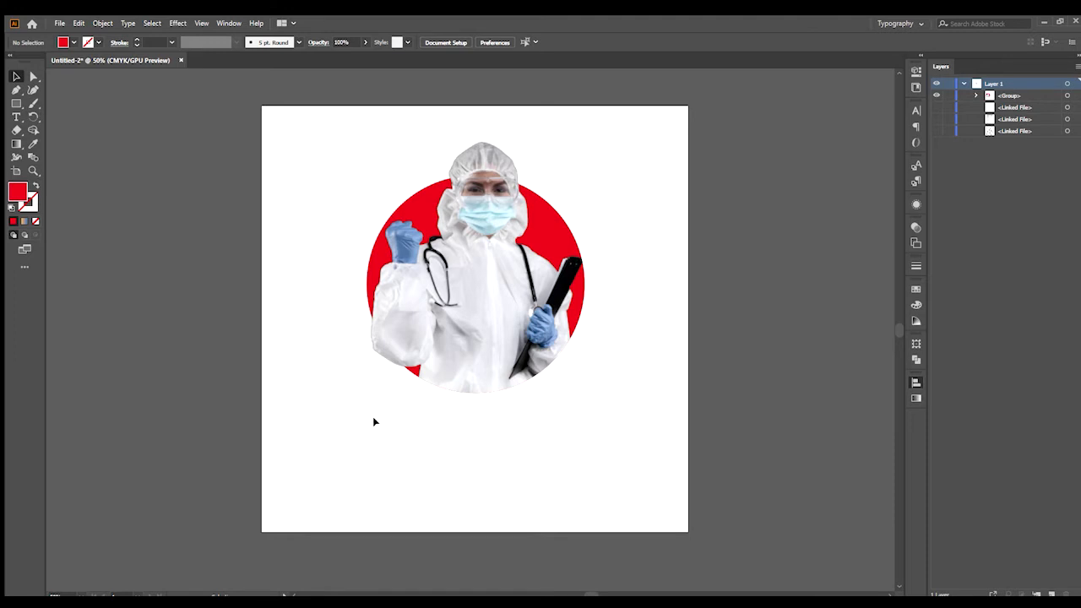
Step: Create a wide text area below the circle and enter "jangan nyerah, jangan lengah" on two lines in place of the placeholder text
{"action": "key", "text": "t"}
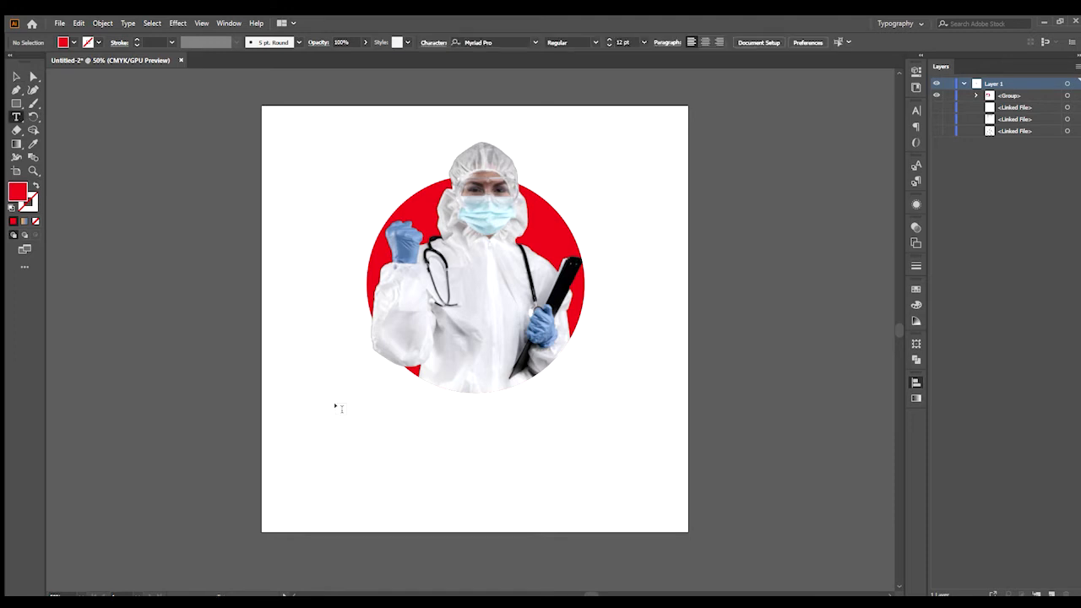
{"action": "left_click_drag", "start_coordinate": [339, 408], "coordinate": [605, 464]}
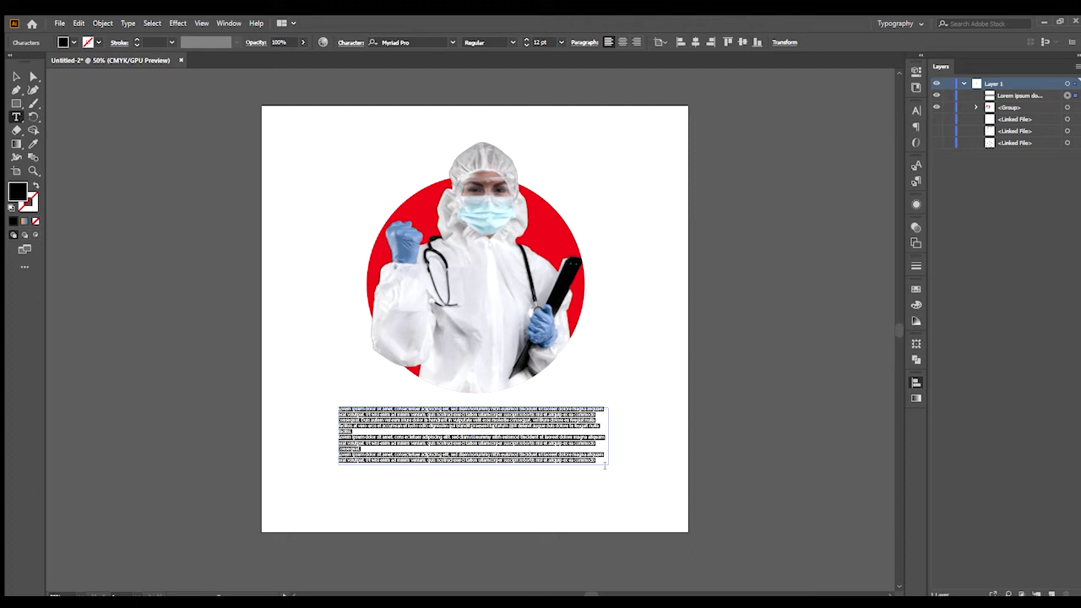
{"action": "left_click_drag", "start_coordinate": [604, 464], "coordinate": [636, 486]}
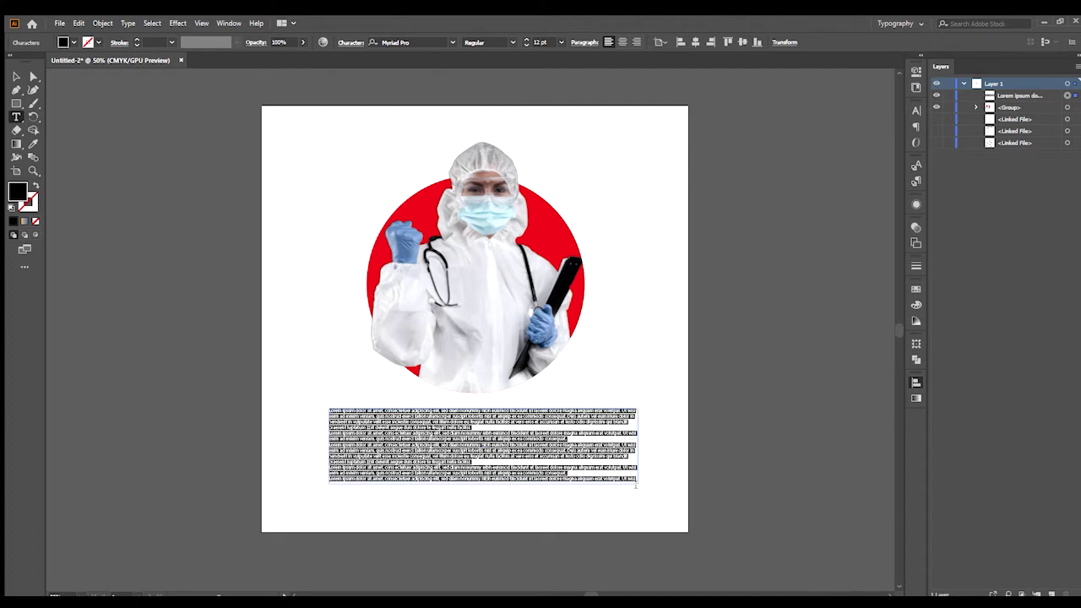
{"action": "key", "text": "BackSpace"}
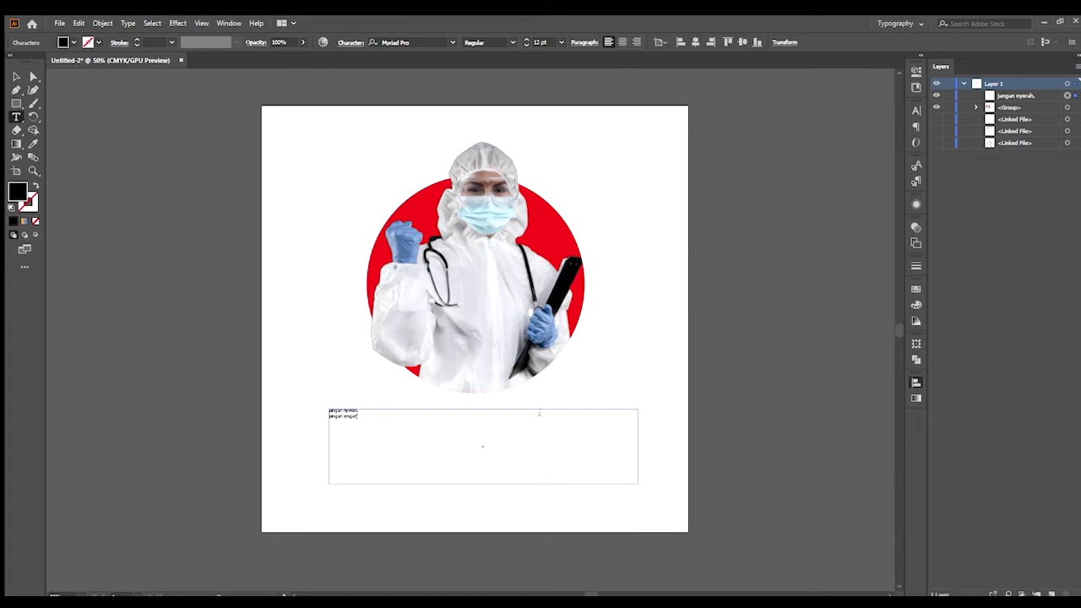
Step: Replace the lowercase text with "JANGAAN LENGAH, JANGAN NYERAH" in capitals on two lines
{"action": "key", "text": "BackSpace"}
{"action": "key", "text": "BackSpace"}
{"action": "key", "text": "BackSpace"}
{"action": "key", "text": "BackSpace"}
{"action": "key", "text": "BackSpace"}
{"action": "key", "text": "BackSpace"}
{"action": "key", "text": "BackSpace"}
{"action": "key", "text": "BackSpace"}
{"action": "key", "text": "BackSpace"}
{"action": "key", "text": "BackSpace"}
{"action": "key", "text": "BackSpace"}
{"action": "key", "text": "BackSpace"}
{"action": "key", "text": "BackSpace"}
{"action": "key", "text": "BackSpace"}
{"action": "key", "text": "BackSpace"}
{"action": "key", "text": "BackSpace"}
{"action": "key", "text": "BackSpace"}
{"action": "key", "text": "BackSpace"}
{"action": "key", "text": "BackSpace"}
{"action": "key", "text": "BackSpace"}
{"action": "type", "text": "JAN"}
{"action": "key", "text": "BackSpace"}
{"action": "key", "text": "BackSpace"}
{"action": "key", "text": "BackSpace"}
{"action": "key", "text": "BackSpace"}
{"action": "key", "text": "BackSpace"}
{"action": "key", "text": "BackSpace"}
{"action": "key", "text": "BackSpace"}
{"action": "key", "text": "Return"}
{"action": "left_click", "coordinate": [305, 435]}
{"action": "type", "text": "V"}
{"action": "key", "text": "ctrl+z"}
{"action": "left_click", "coordinate": [306, 422], "text": "ctrl"}
{"action": "key", "text": "v"}
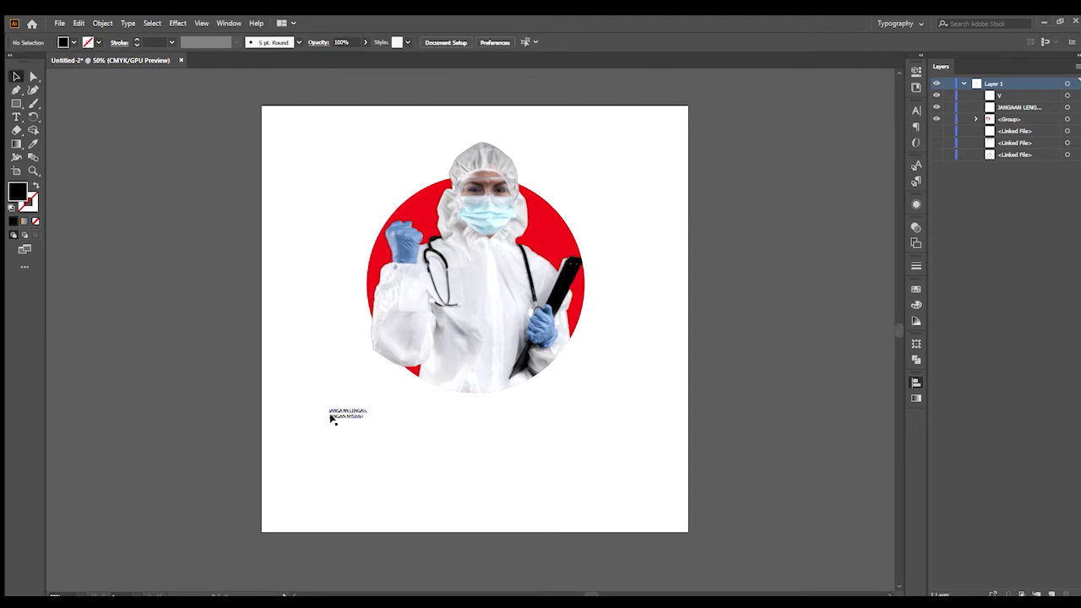
{"action": "left_click", "coordinate": [340, 415]}
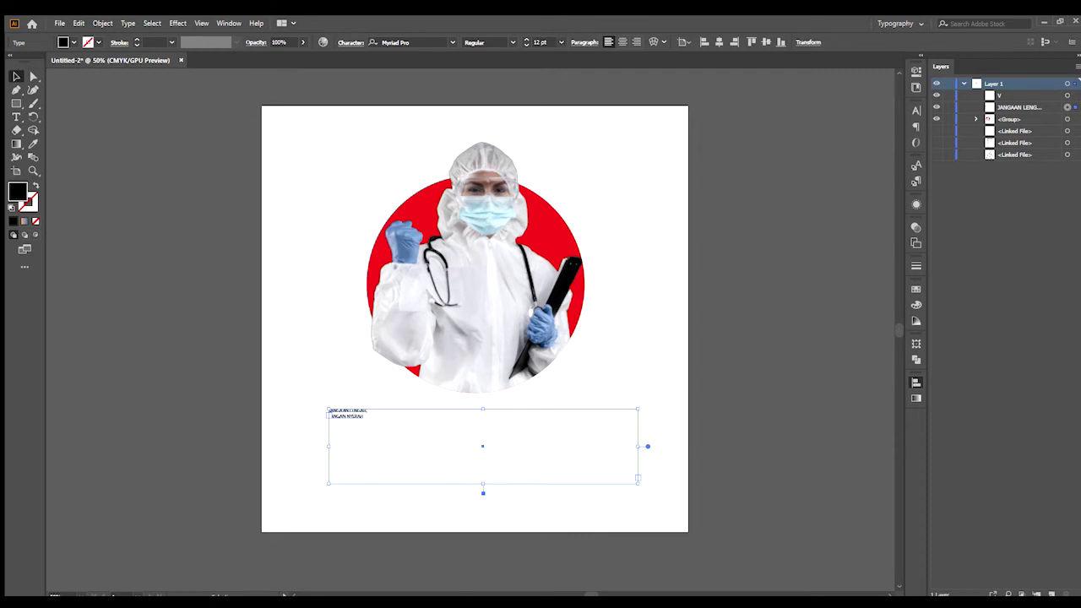
{"action": "left_click", "coordinate": [271, 423]}
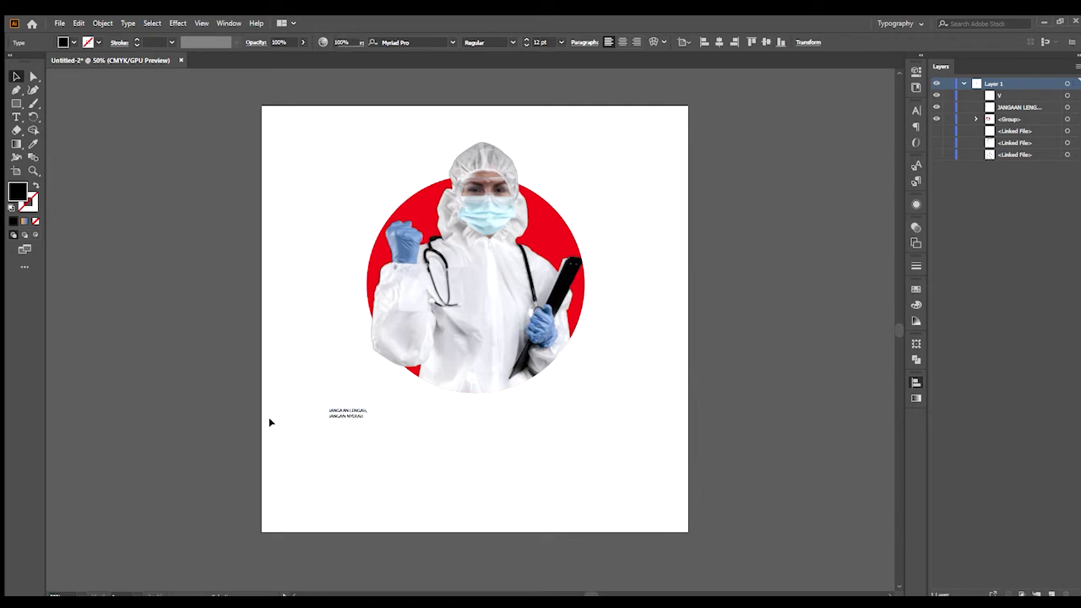
Step: Enlarge the two-line slogan to 72 pt, with the wording corrected to "JANGAN LENGAH, JANGAN NYERAH,"
{"action": "left_click", "coordinate": [349, 413]}
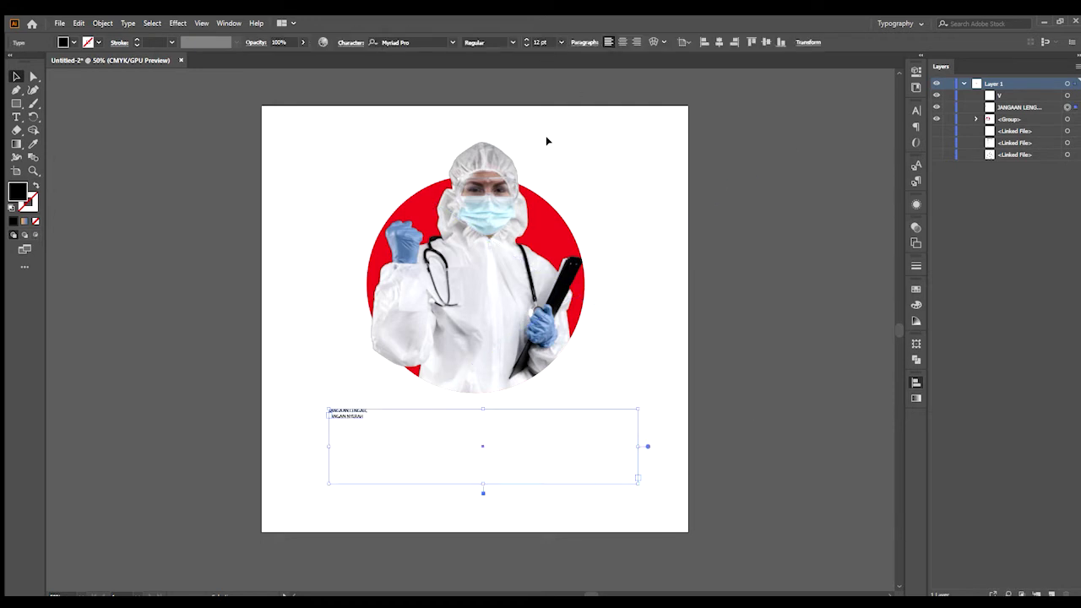
{"action": "left_click", "coordinate": [561, 42]}
{"action": "key", "text": "ctrl+shift+period"}
{"action": "key", "text": "ctrl+shift+period"}
{"action": "key", "text": "ctrl+shift+period"}
{"action": "key", "text": "ctrl+shift+period"}
{"action": "key", "text": "ctrl+shift+period"}
{"action": "key", "text": "ctrl+shift+period"}
{"action": "key", "text": "ctrl+shift+period"}
{"action": "key", "text": "ctrl+shift+period"}
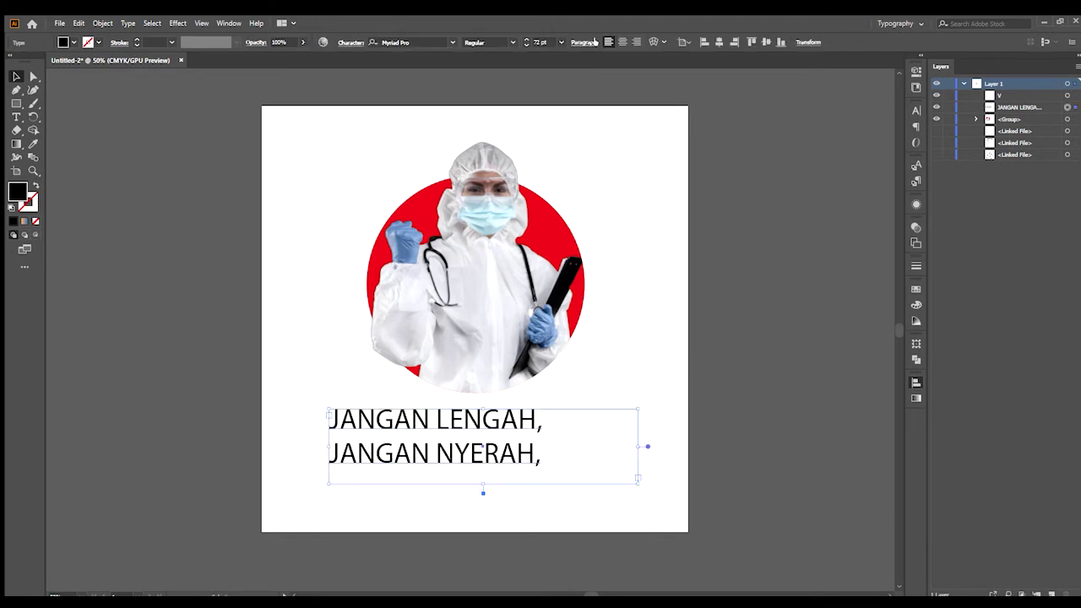
Step: Center-align the slogan's lines and position its text area at the artboard's horizontal center below the circle
{"action": "mouse_move", "coordinate": [382, 435]}
{"action": "left_mouse_down"}
{"action": "mouse_move", "coordinate": [400, 432]}
{"action": "mouse_move", "coordinate": [372, 428]}
{"action": "left_mouse_up"}
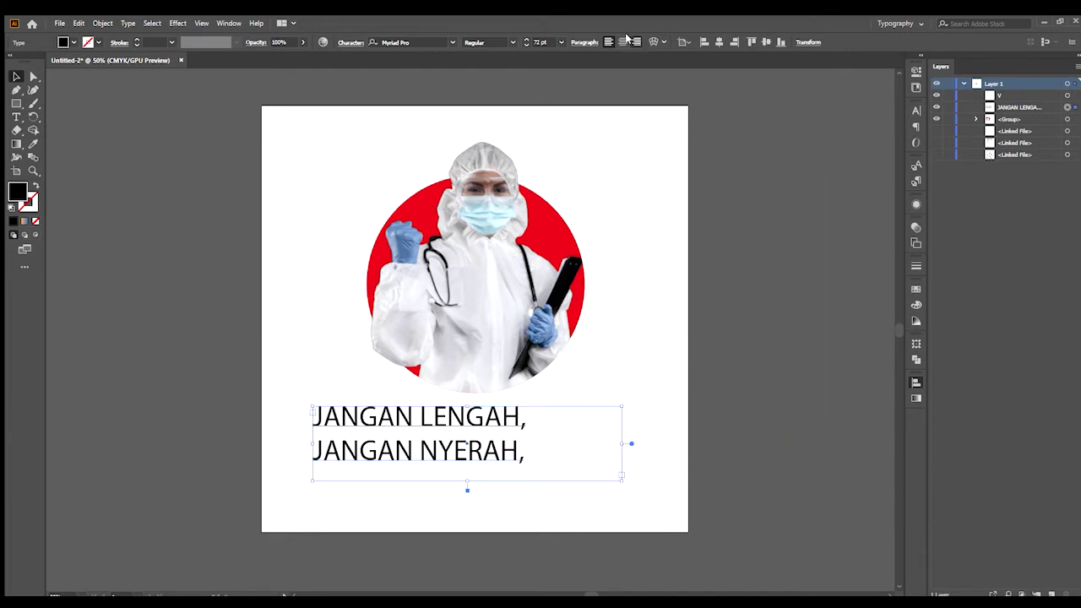
{"action": "left_click_drag", "start_coordinate": [458, 457], "coordinate": [467, 465]}
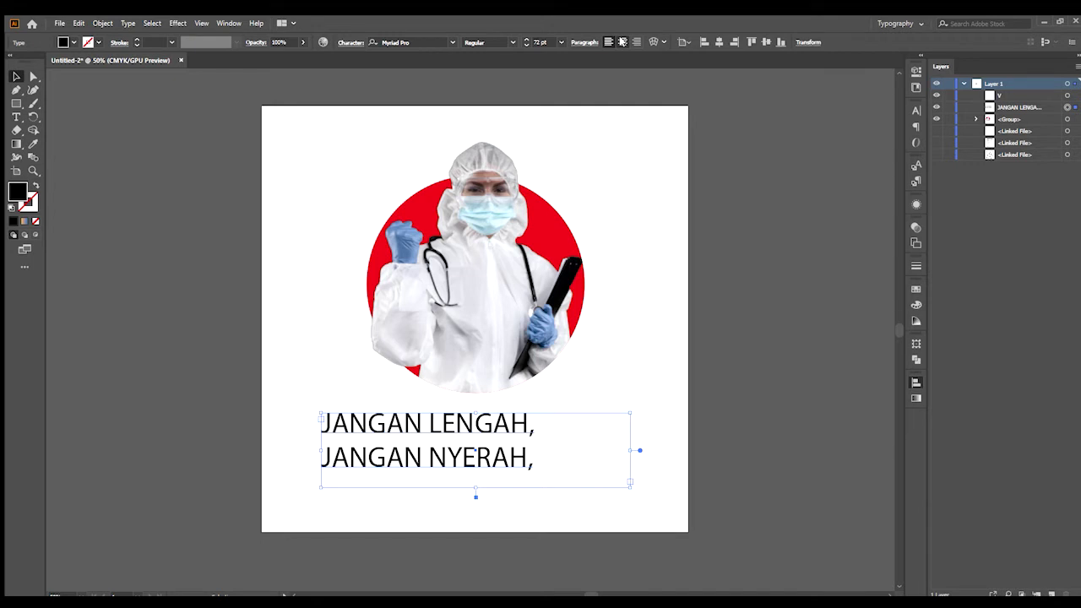
{"action": "left_click", "coordinate": [623, 41]}
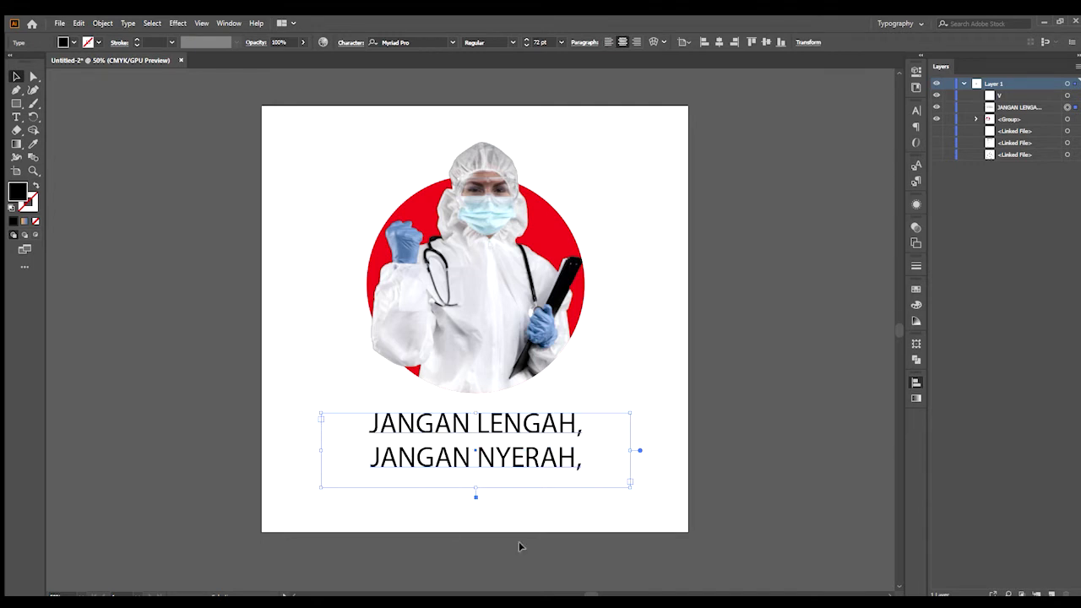
{"action": "mouse_move", "coordinate": [513, 452]}
{"action": "left_mouse_down"}
{"action": "mouse_move", "coordinate": [549, 460]}
{"action": "mouse_move", "coordinate": [529, 447]}
{"action": "left_mouse_up"}
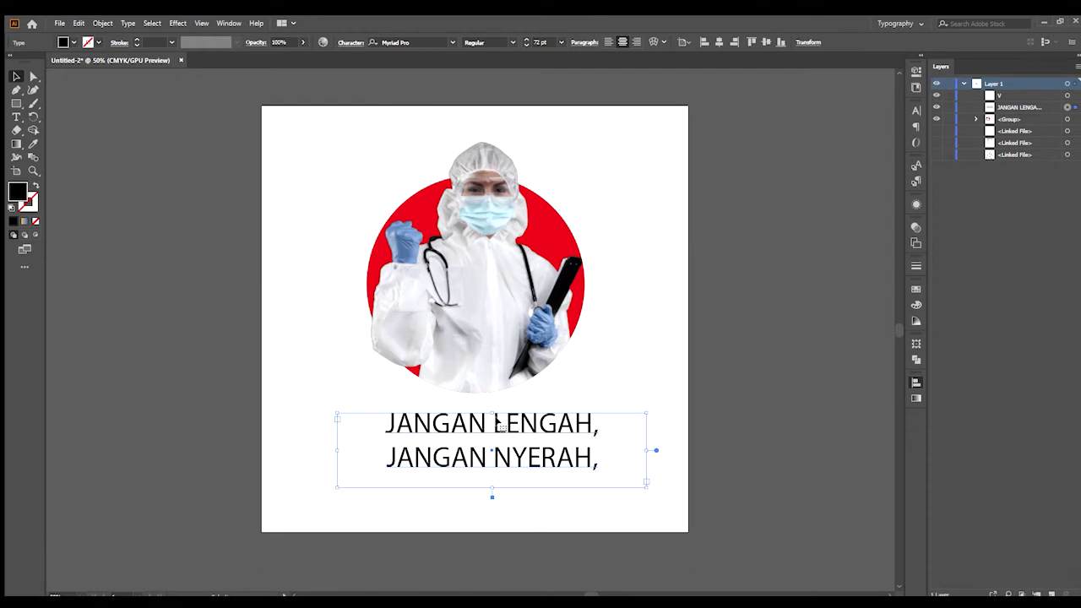
{"action": "left_click", "coordinate": [799, 401]}
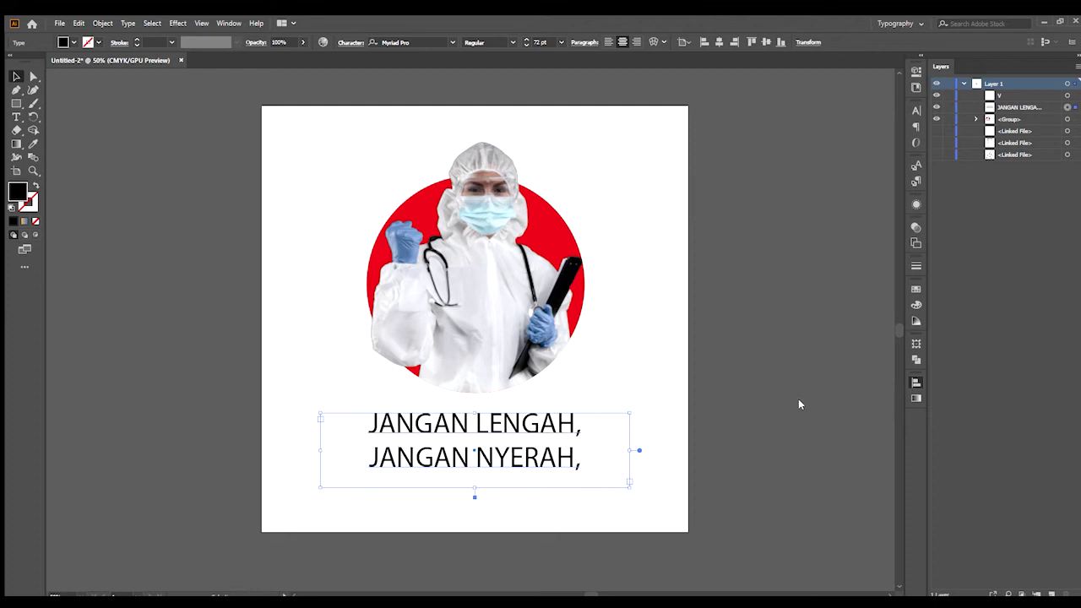
Step: Move the slogan slightly down below the circle and fit its text area's height to the two lines
{"action": "left_click", "coordinate": [707, 444]}
{"action": "left_click_drag", "start_coordinate": [575, 471], "coordinate": [554, 445]}
{"action": "left_click", "coordinate": [556, 331]}
{"action": "left_click", "coordinate": [595, 339]}
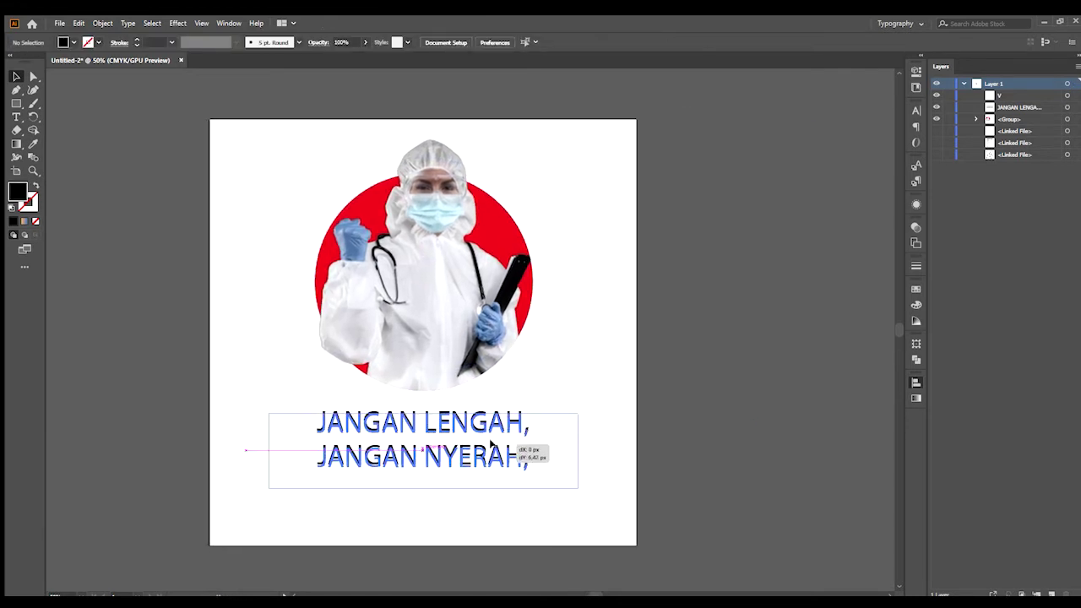
{"action": "left_click_drag", "start_coordinate": [491, 444], "coordinate": [491, 445]}
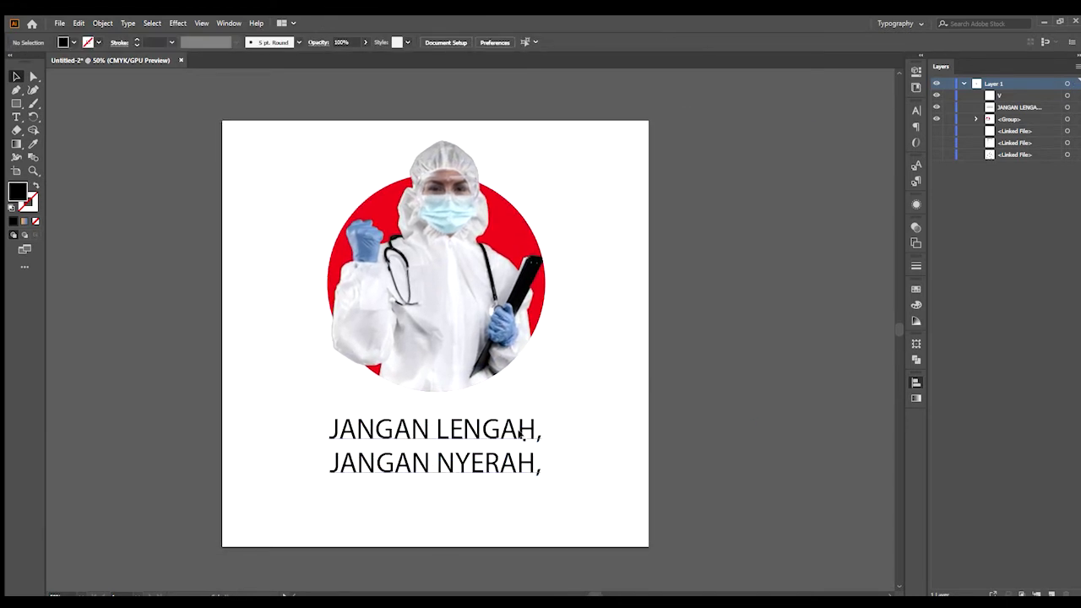
{"action": "left_click", "coordinate": [507, 435]}
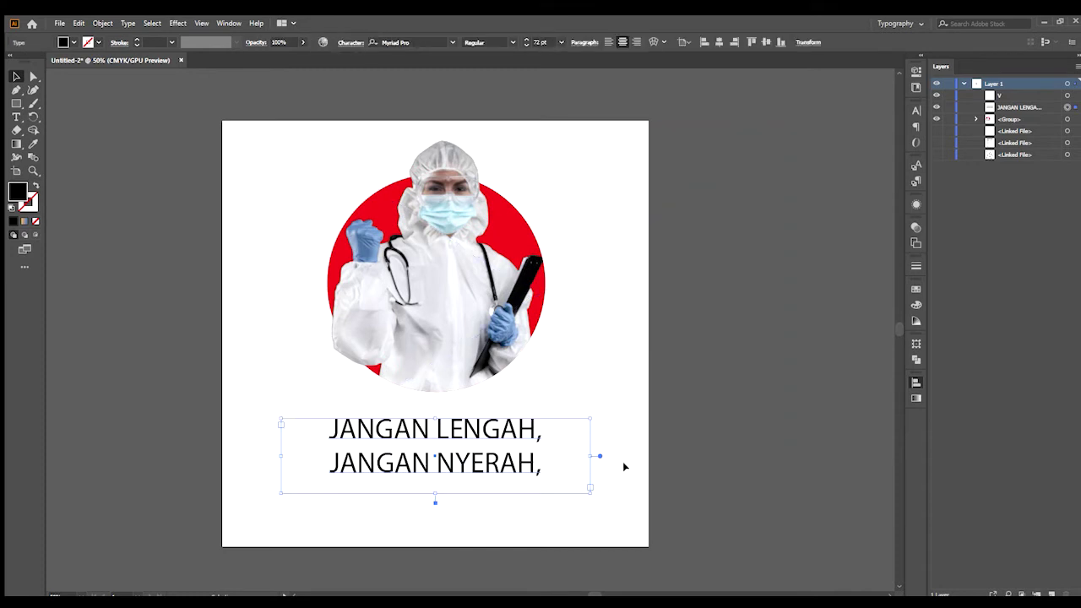
{"action": "left_click", "coordinate": [437, 497]}
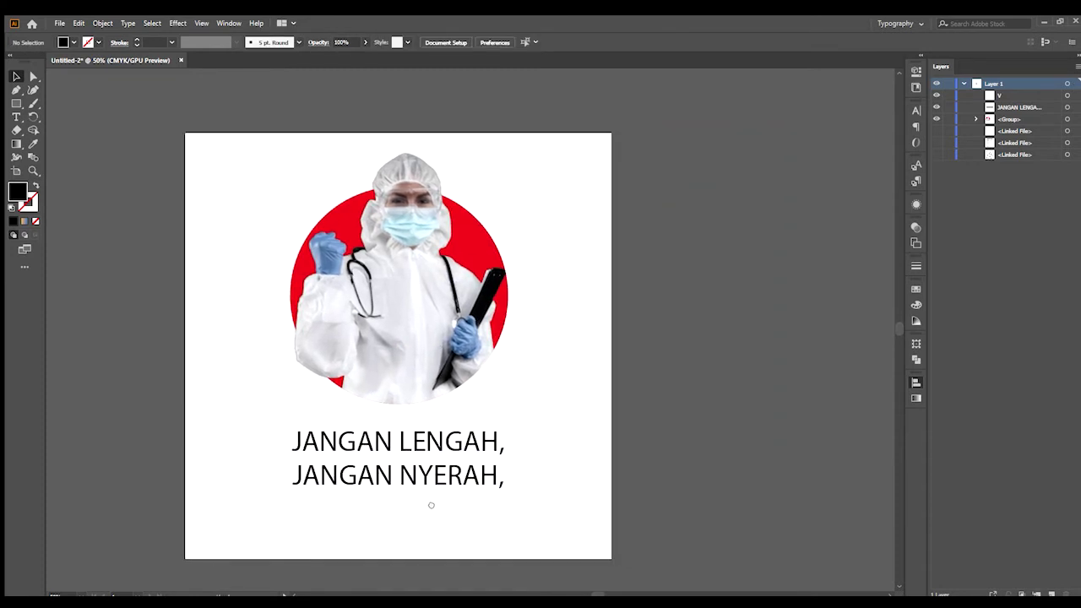
Step: Change the slogan's font to Gotham-Black
{"action": "left_click", "coordinate": [439, 473]}
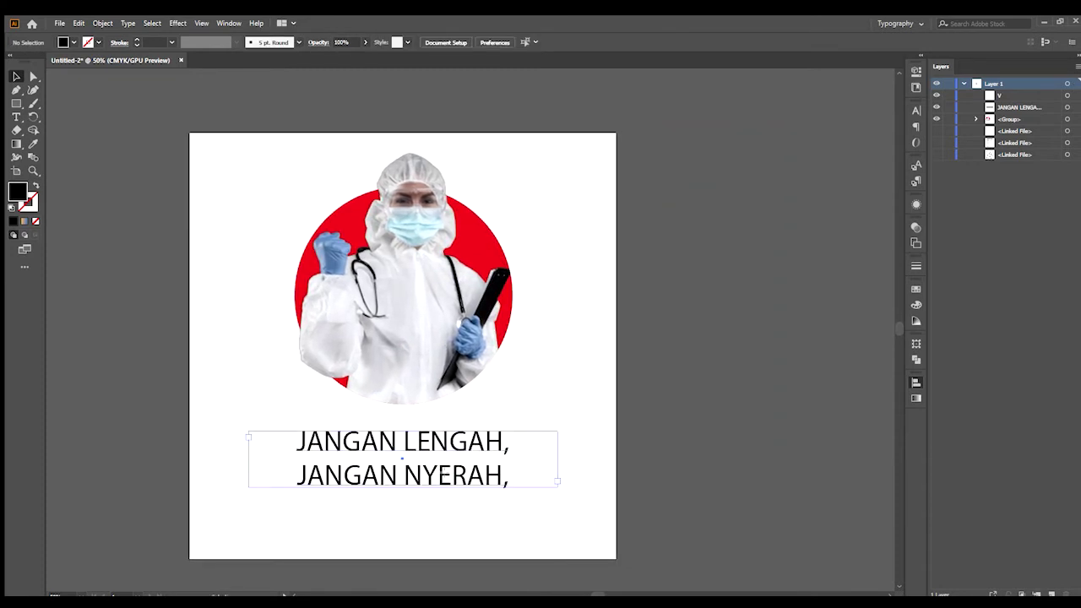
{"action": "left_click", "coordinate": [446, 43]}
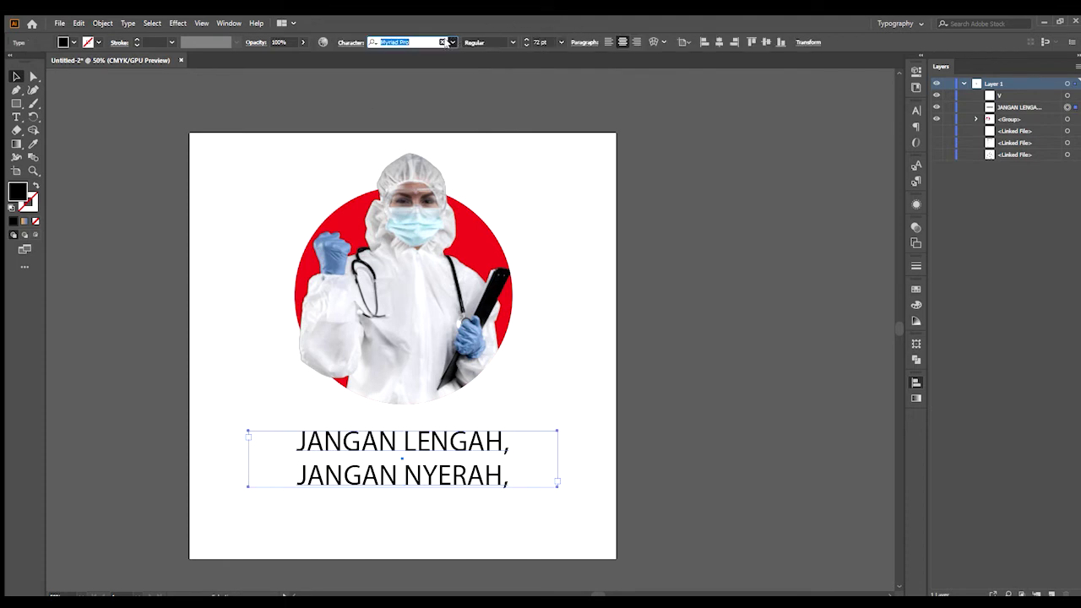
{"action": "type", "text": "c"}
{"action": "key", "text": "Return"}
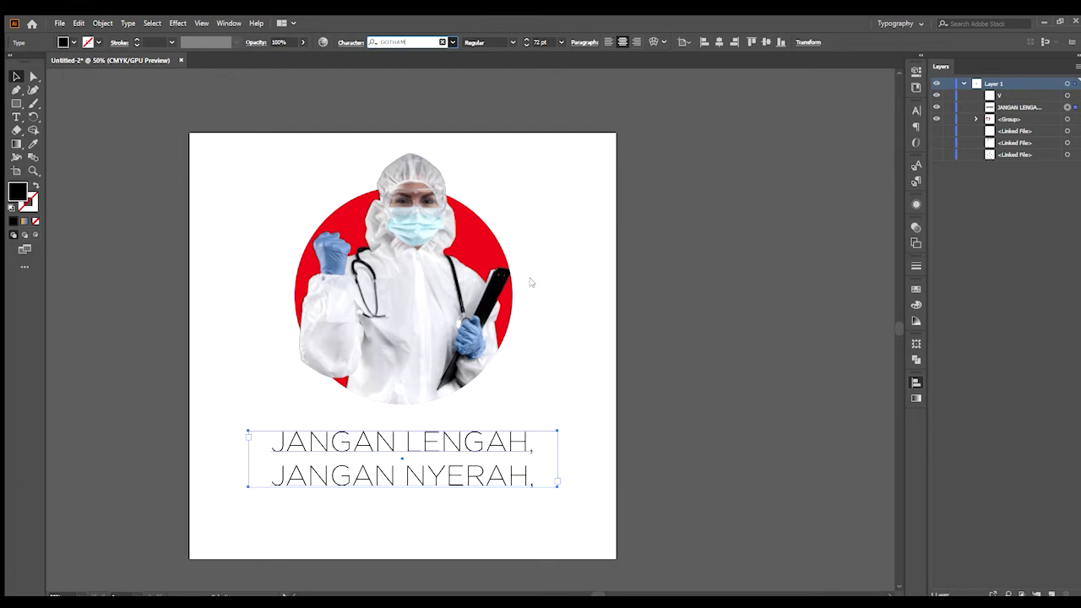
{"action": "left_click", "coordinate": [520, 211]}
{"action": "left_click", "coordinate": [656, 392]}
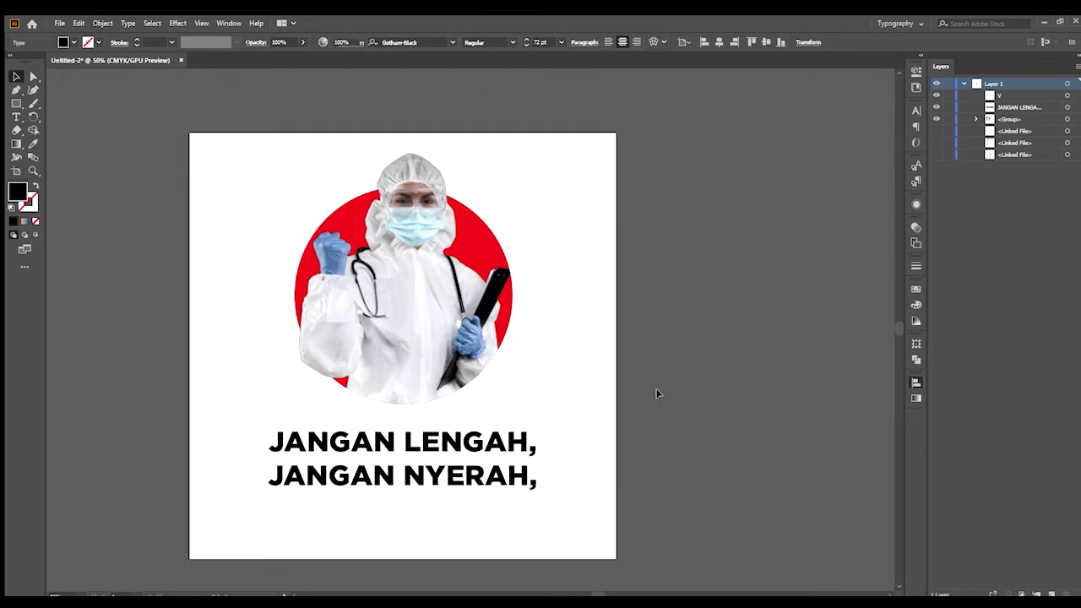
Step: Move the slogan slightly up, closer to the red circle, keeping it horizontally centered
{"action": "left_click_drag", "start_coordinate": [567, 426], "coordinate": [586, 398]}
{"action": "left_click_drag", "start_coordinate": [512, 415], "coordinate": [512, 403]}
{"action": "left_click", "coordinate": [658, 392]}
{"action": "left_click_drag", "start_coordinate": [658, 392], "coordinate": [578, 425]}
{"action": "scroll", "coordinate": [578, 426], "scroll_direction": "left", "scroll_amount": 3}
{"action": "scroll", "coordinate": [577, 426], "scroll_direction": "down", "scroll_amount": 1}
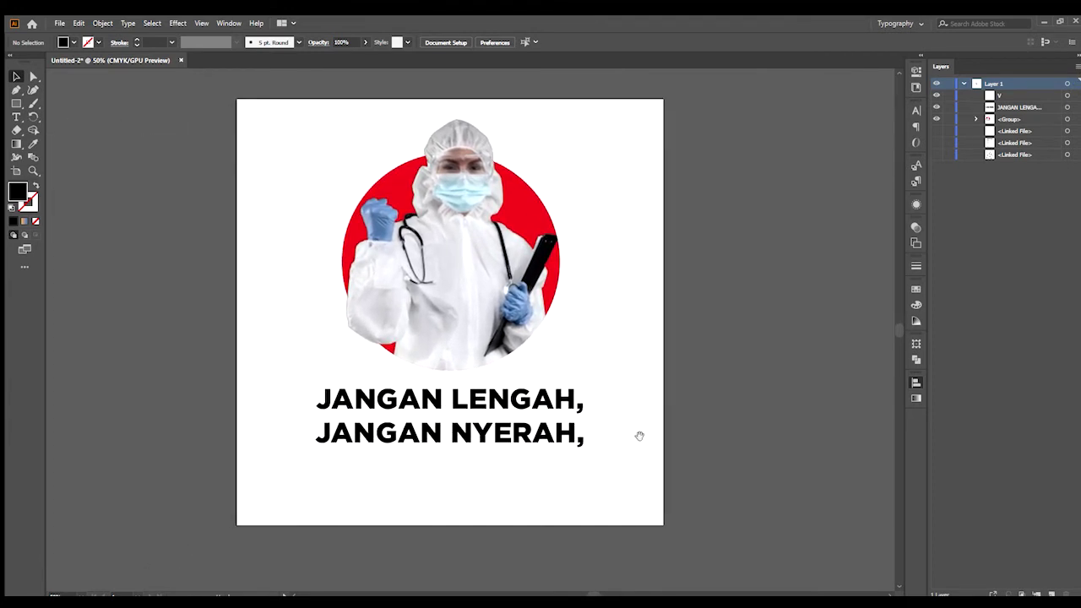
Step: Create a wide single-line text area below the slogan and enter "TETAP PATUHI PROTOKOL KESEHATAN"
{"action": "key", "text": "t"}
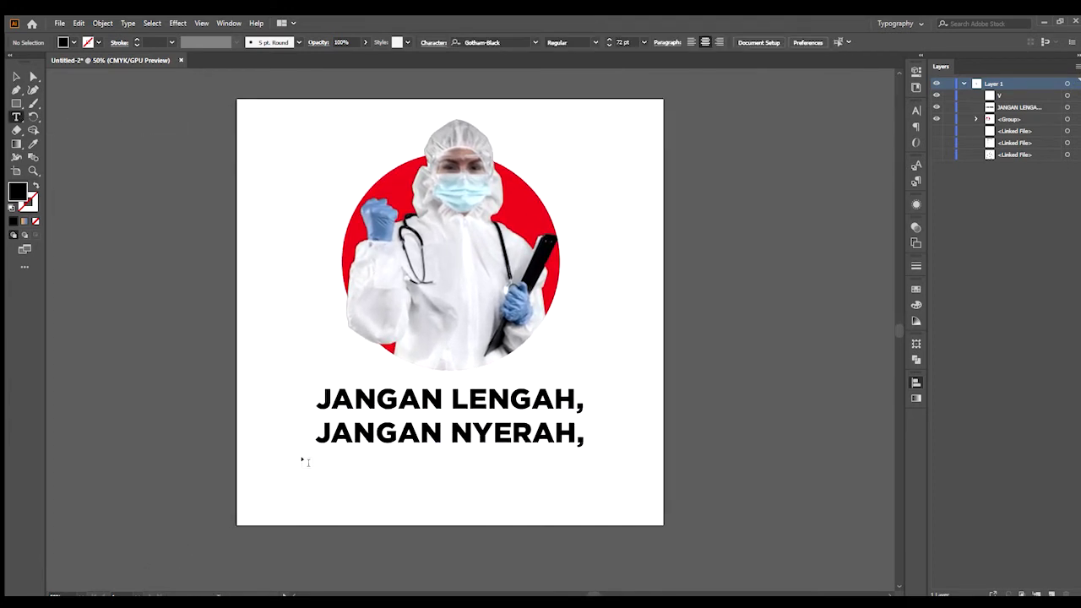
{"action": "left_click_drag", "start_coordinate": [307, 460], "coordinate": [598, 492]}
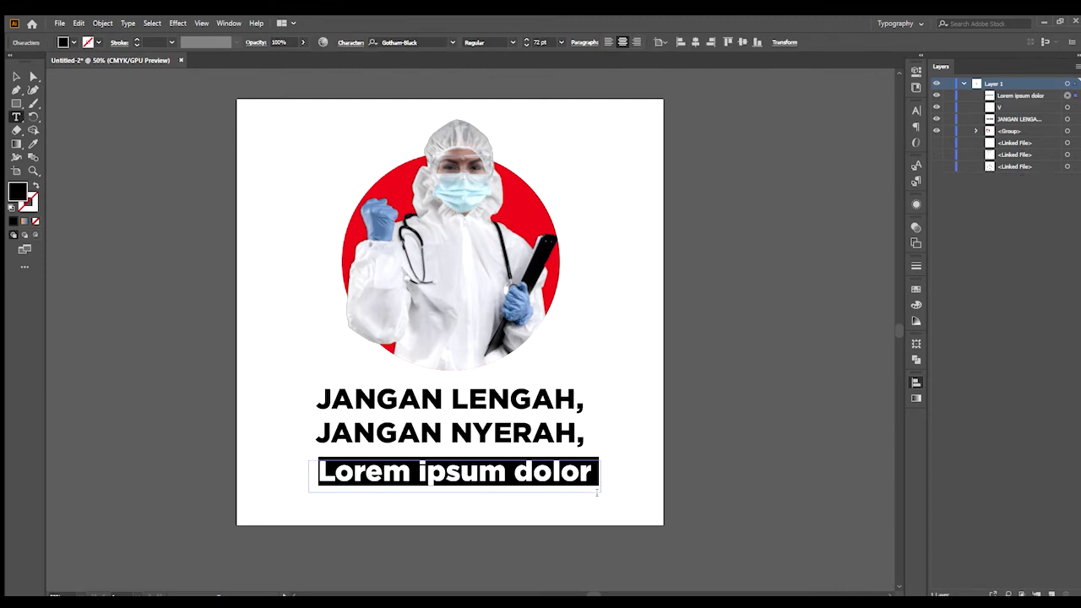
{"action": "type", "text": "TE"}
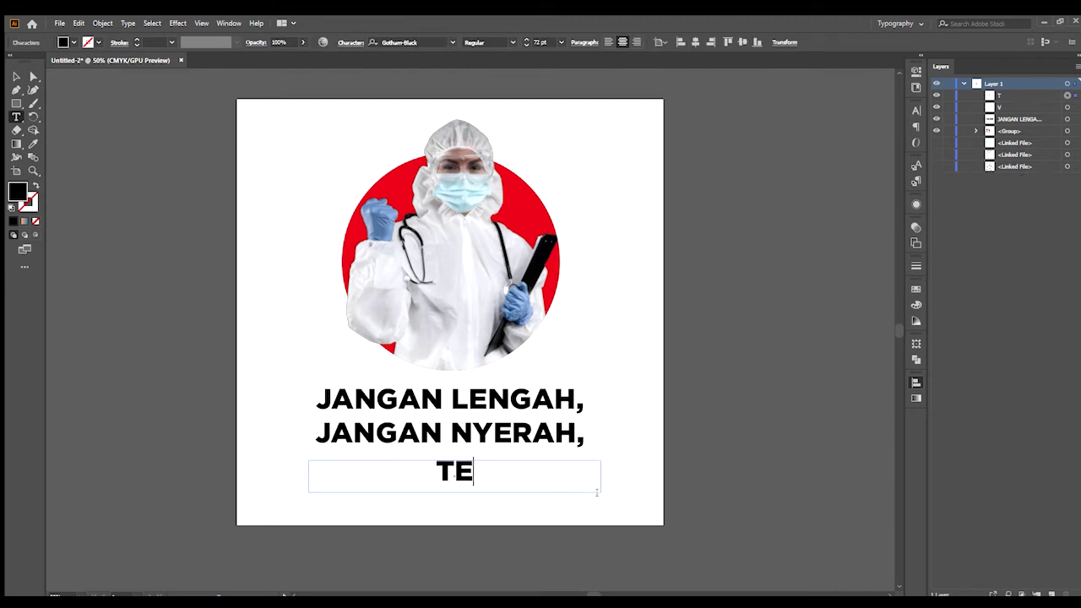
{"action": "type", "text": "TAP PA"}
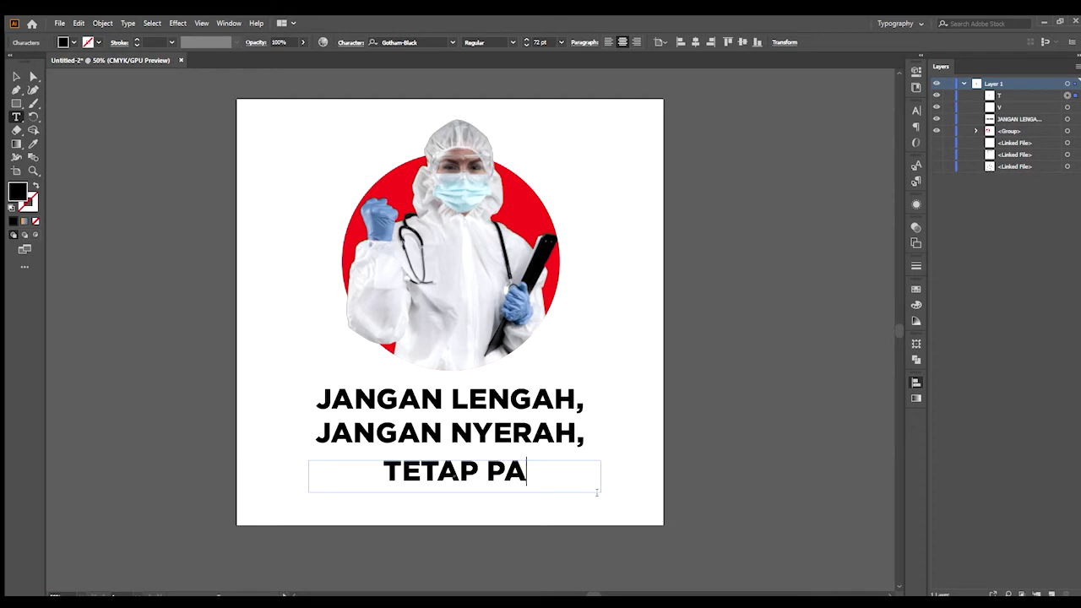
{"action": "type", "text": "TUHI PROT"}
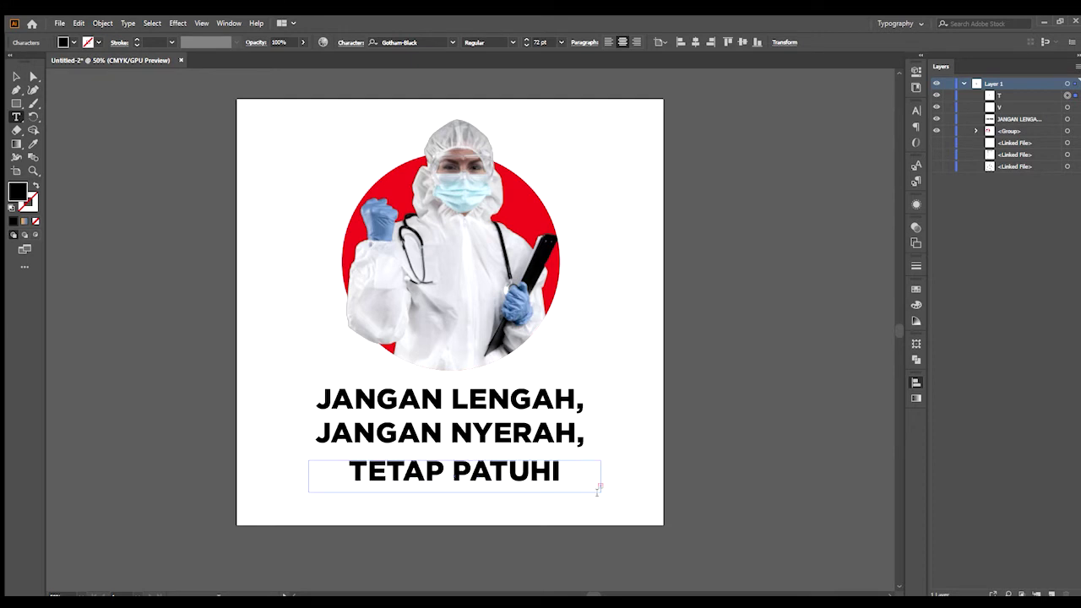
{"action": "key", "text": "Escape"}
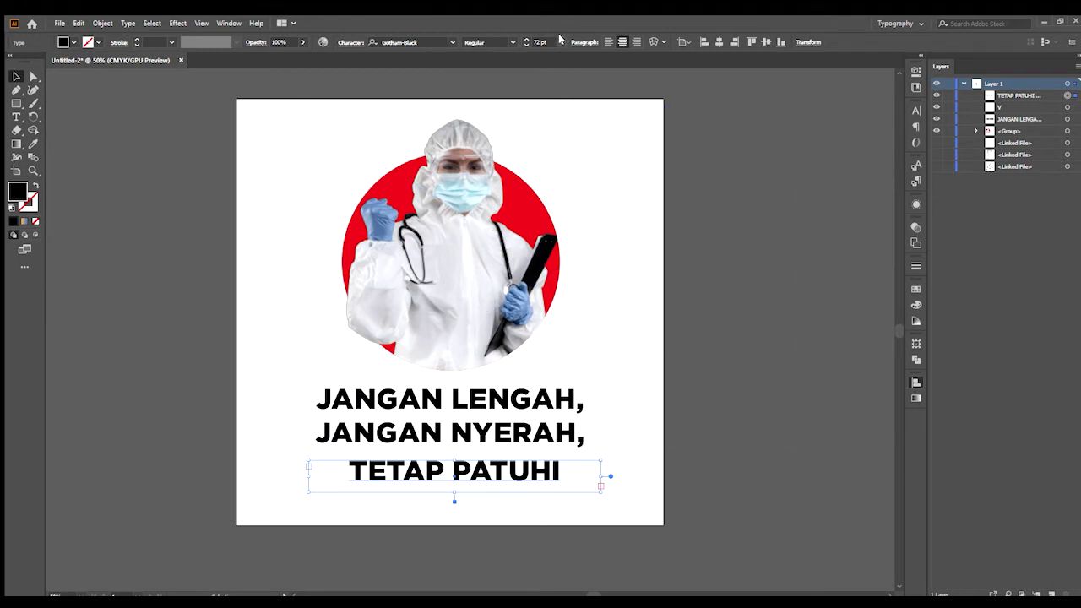
Step: Reduce the font size of the new line below the slogan to 48 pt
{"action": "key", "text": "ctrl+shift+period"}
{"action": "key", "text": "ctrl+shift+comma"}
{"action": "key", "text": "ctrl+shift+comma"}
{"action": "key", "text": "ctrl+shift+comma"}
{"action": "key", "text": "ctrl+shift+comma"}
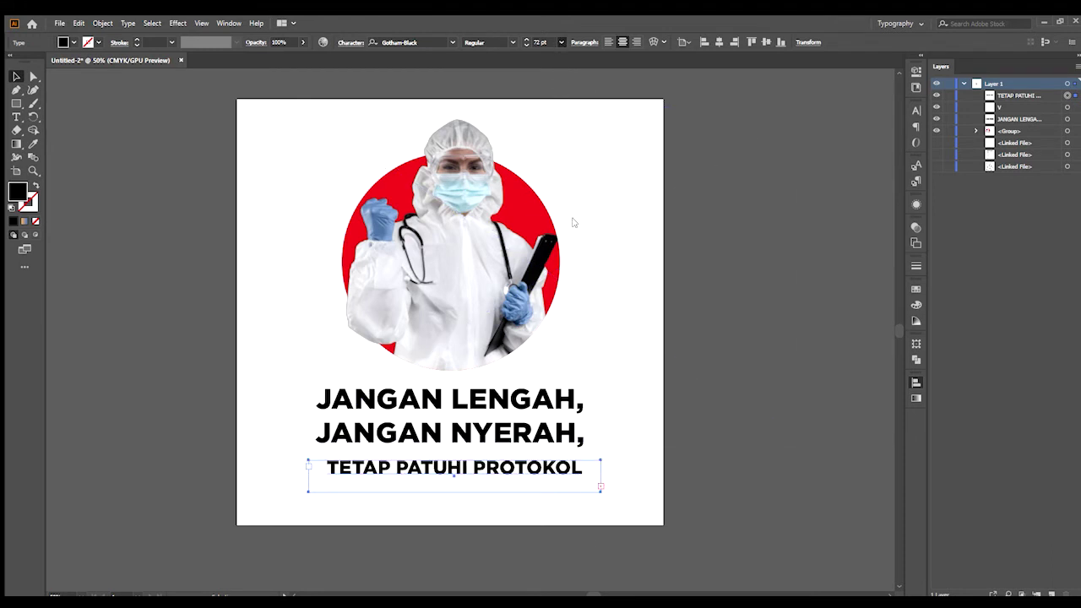
{"action": "key", "text": "ctrl+shift+period"}
{"action": "key", "text": "ctrl+shift+period"}
{"action": "key", "text": "ctrl+shift+period"}
{"action": "key", "text": "ctrl+shift+period"}
{"action": "key", "text": "ctrl+shift+period"}
{"action": "key", "text": "ctrl+shift+period"}
{"action": "left_click", "coordinate": [751, 374]}
{"action": "left_click_drag", "start_coordinate": [742, 349], "coordinate": [630, 369]}
Step: Set the "TETAP PATUHI PROTOKOL KESEHATAN" line's font size to 32 pt so it fits on one line
{"action": "left_click", "coordinate": [406, 496]}
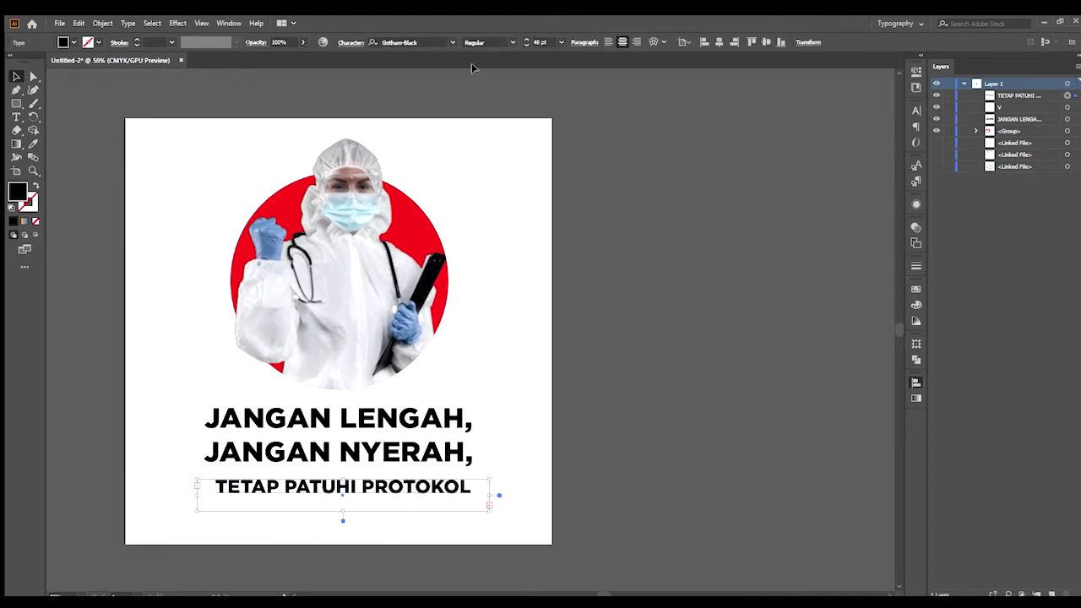
{"action": "left_click", "coordinate": [560, 42]}
{"action": "left_click", "coordinate": [570, 210]}
{"action": "left_click", "coordinate": [525, 45]}
{"action": "left_click", "coordinate": [524, 45]}
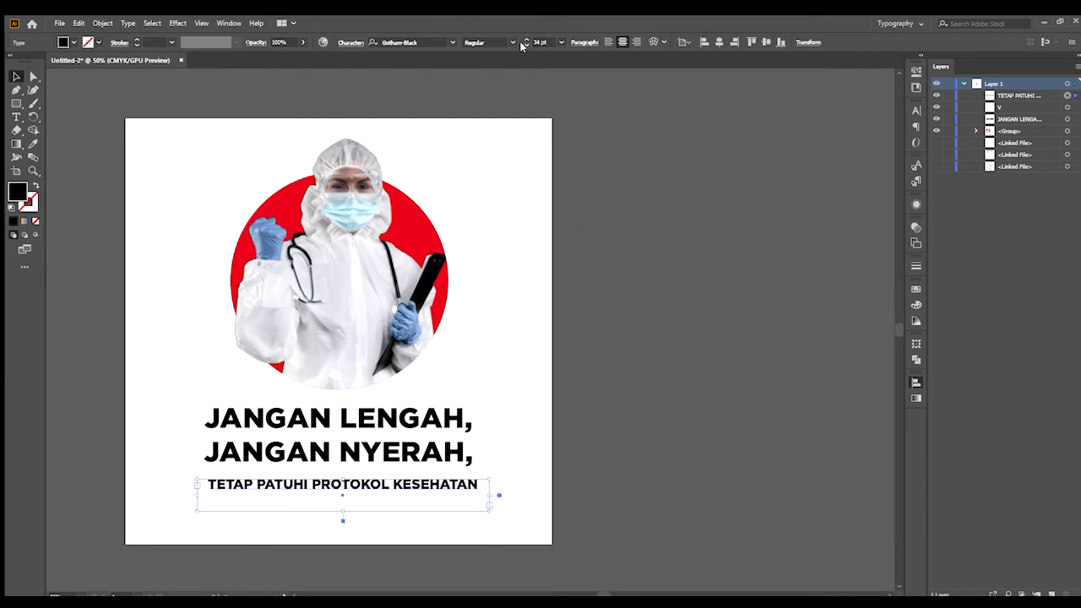
{"action": "left_click", "coordinate": [524, 45]}
{"action": "left_click", "coordinate": [524, 45]}
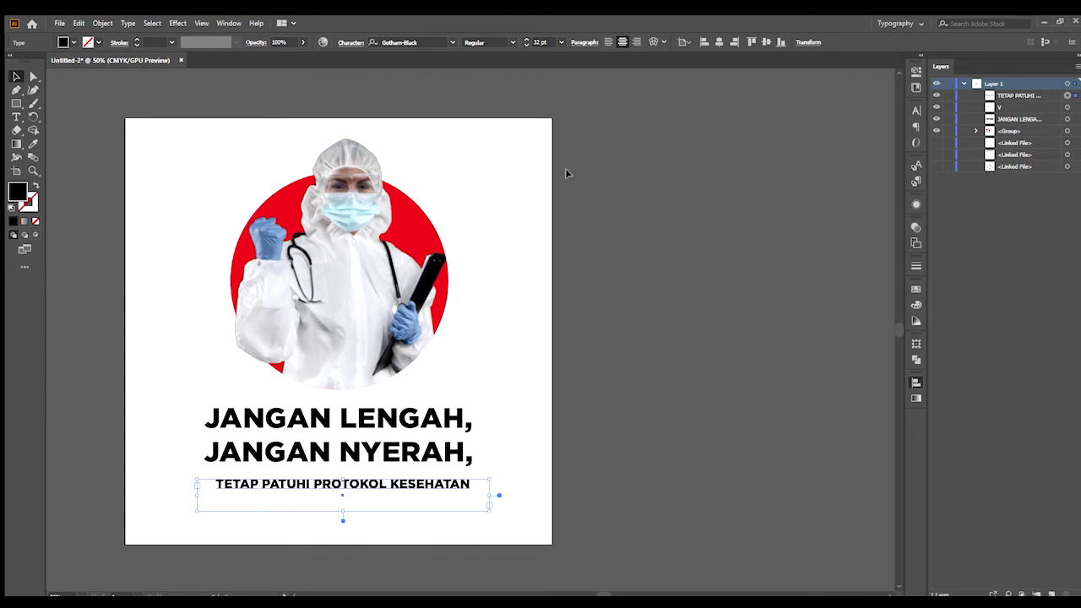
{"action": "left_click", "coordinate": [591, 203]}
Step: Move the "TETAP PATUHI PROTOKOL KESEHATAN" line slightly down and fit its text area's height to the line
{"action": "left_click_drag", "start_coordinate": [724, 396], "coordinate": [800, 333]}
{"action": "scroll", "coordinate": [480, 451], "scroll_direction": "up", "scroll_amount": 1}
{"action": "scroll", "coordinate": [480, 451], "scroll_direction": "left", "scroll_amount": 1}
{"action": "left_click_drag", "start_coordinate": [507, 410], "coordinate": [499, 423]}
{"action": "left_click_drag", "start_coordinate": [424, 462], "coordinate": [510, 515]}
{"action": "left_click", "coordinate": [433, 464]}
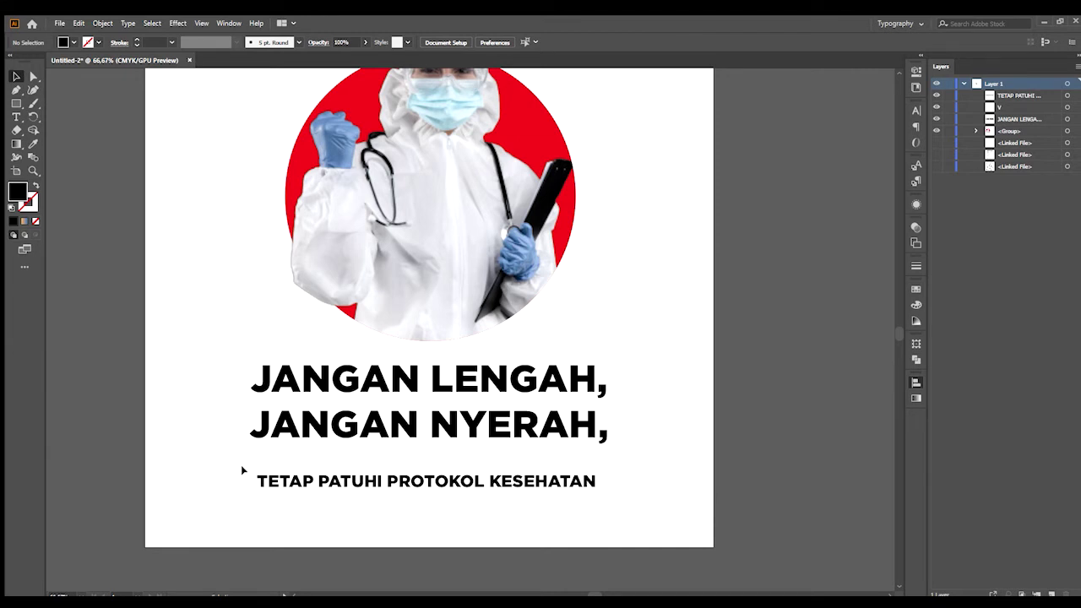
Step: Draw a filled rectangle of about 692 by 40 px over the "TETAP PATUHI PROTOKOL KESEHATAN" line
{"action": "key", "text": "m"}
{"action": "left_click_drag", "start_coordinate": [243, 469], "coordinate": [609, 492]}
{"action": "key", "text": "v"}
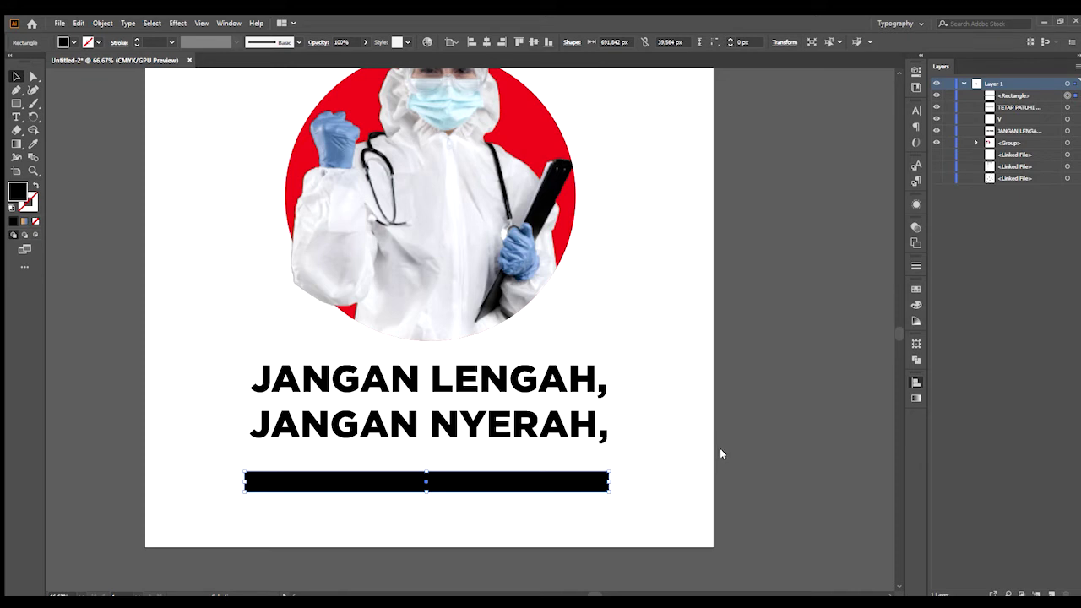
Step: Send the rectangle behind the text and fill it with the same red as the circle
{"action": "left_click", "coordinate": [637, 509]}
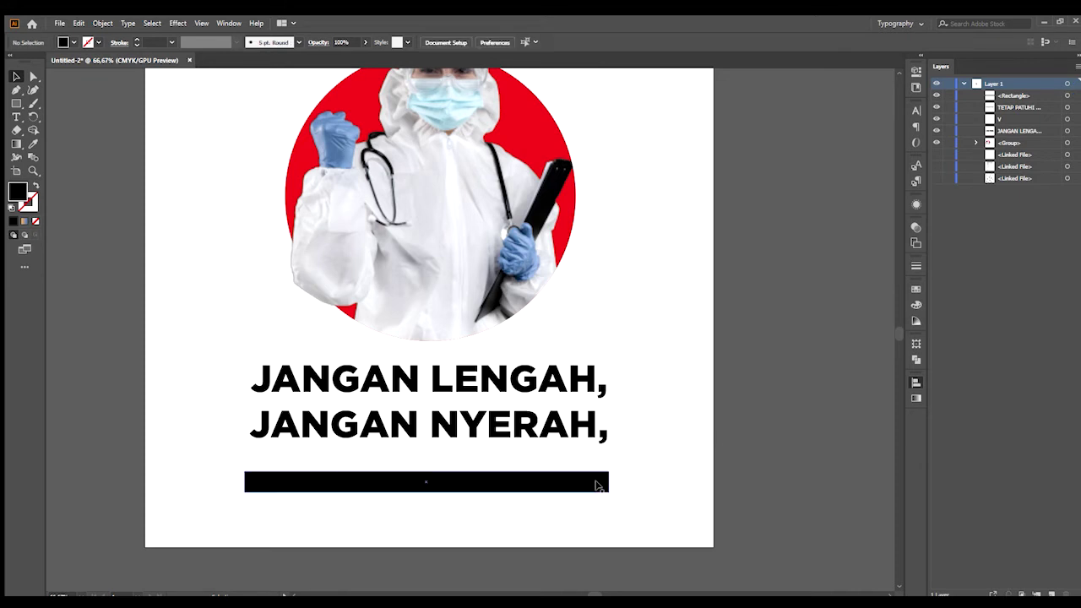
{"action": "left_click", "coordinate": [597, 485]}
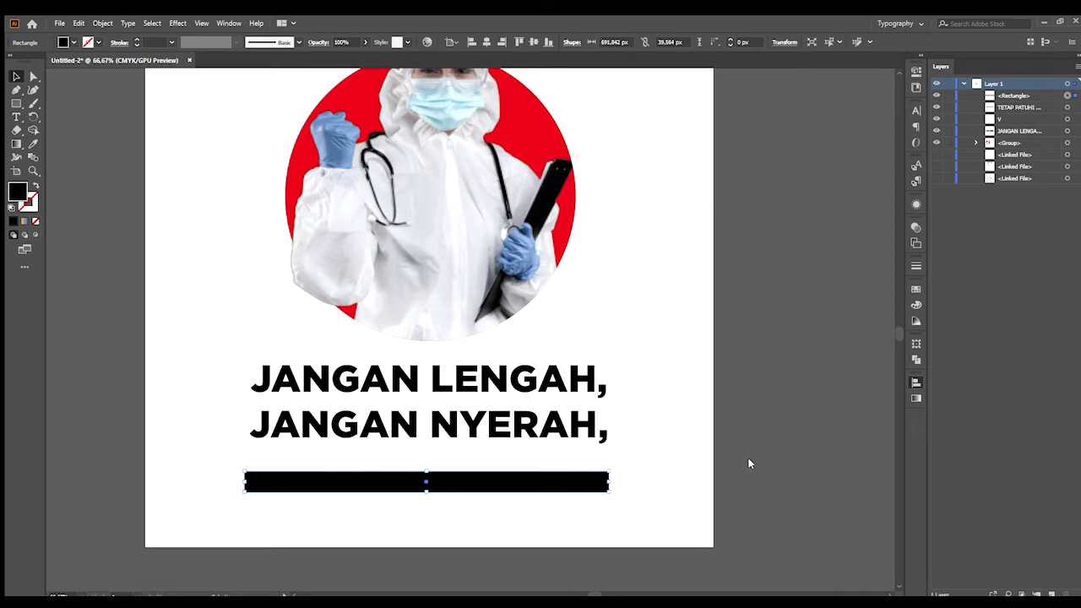
{"action": "key", "text": "ctrl+shift+bracketleft"}
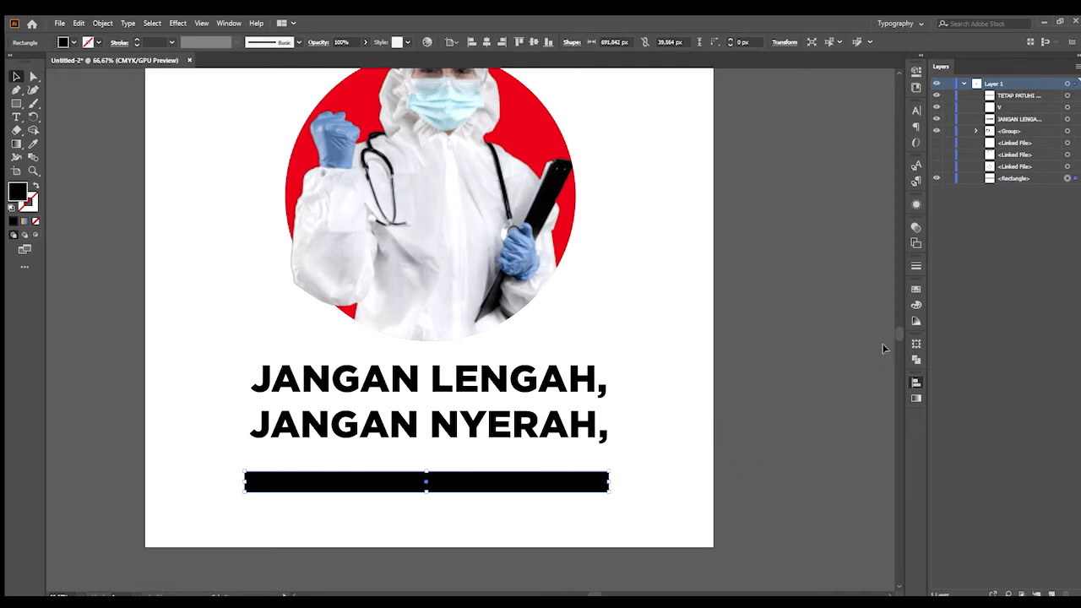
{"action": "left_click", "coordinate": [799, 321]}
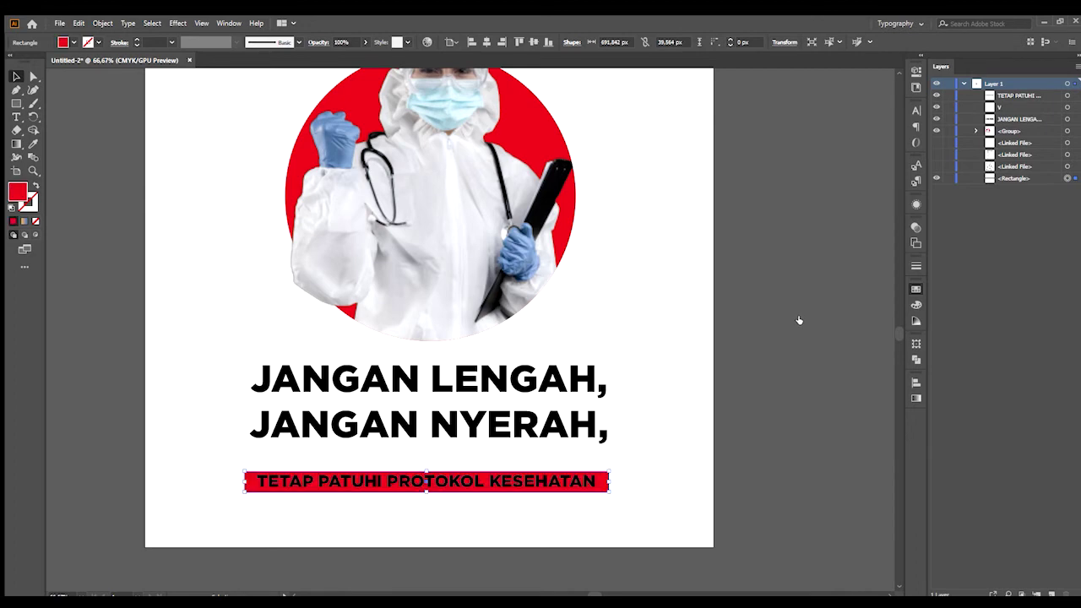
{"action": "left_click", "coordinate": [632, 465]}
Step: Fill the "TETAP PATUHI PROTOKOL KESEHATAN" text with white
{"action": "left_click_drag", "start_coordinate": [633, 465], "coordinate": [621, 486]}
{"action": "scroll", "coordinate": [581, 508], "scroll_direction": "down", "scroll_amount": 2}
{"action": "scroll", "coordinate": [563, 493], "scroll_direction": "up", "scroll_amount": 1}
{"action": "scroll", "coordinate": [566, 494], "scroll_direction": "up", "scroll_amount": 2}
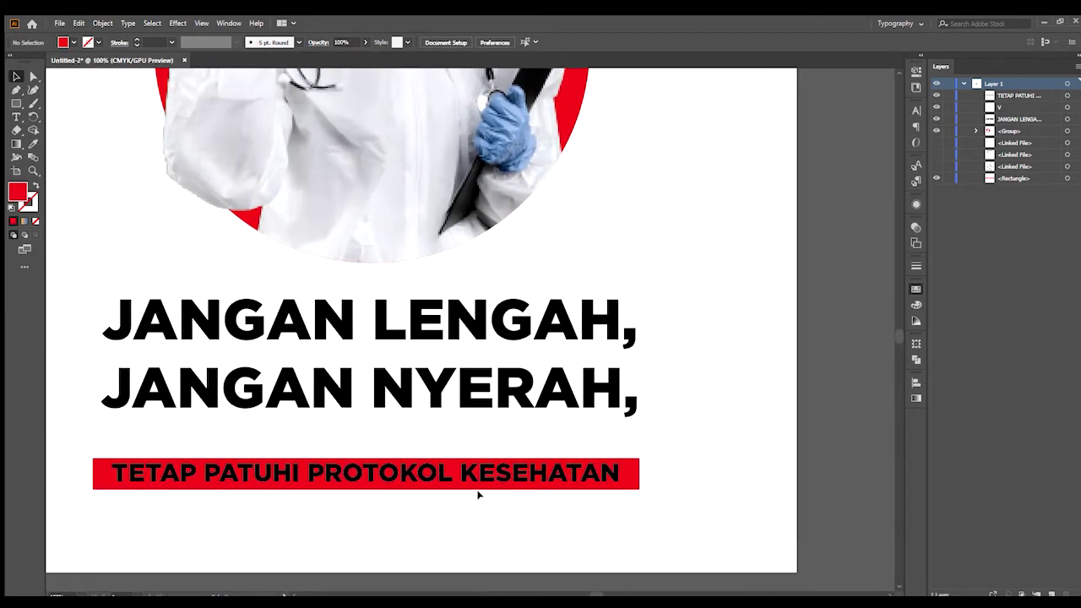
{"action": "left_click", "coordinate": [476, 492]}
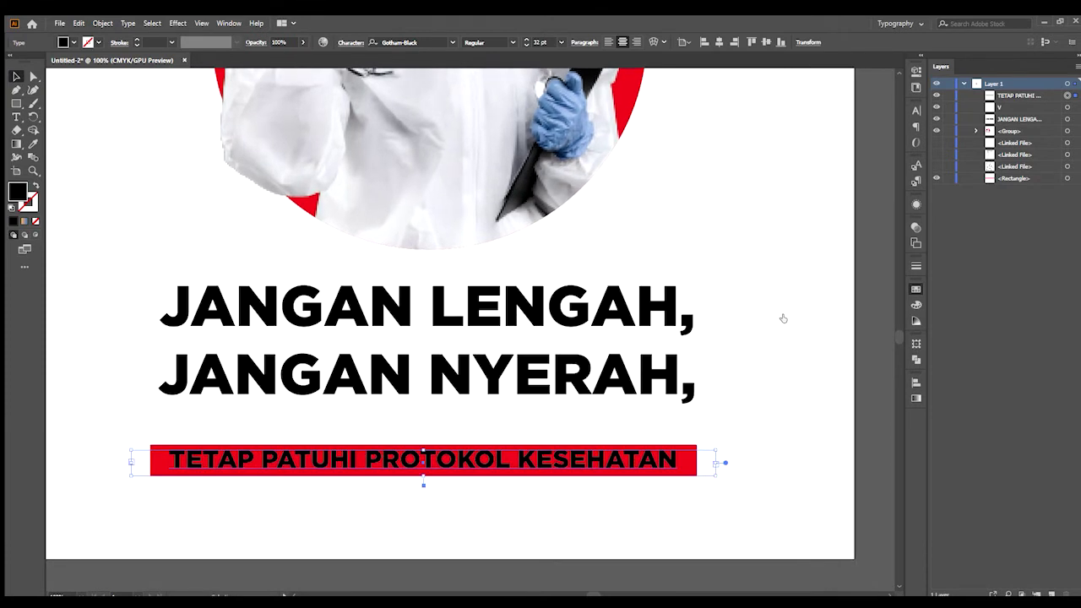
{"action": "left_click", "coordinate": [785, 322]}
{"action": "left_click", "coordinate": [779, 512]}
{"action": "scroll", "coordinate": [779, 510], "scroll_direction": "down", "scroll_amount": 1}
{"action": "left_click_drag", "start_coordinate": [778, 510], "coordinate": [666, 521]}
{"action": "scroll", "coordinate": [755, 475], "scroll_direction": "up", "scroll_amount": 1}
{"action": "left_click", "coordinate": [663, 439]}
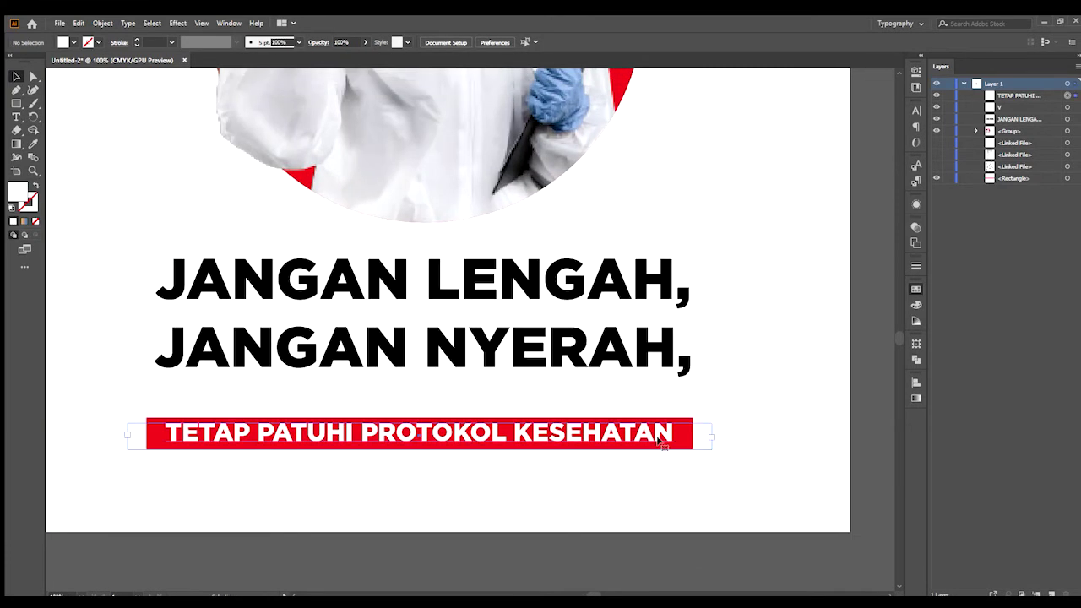
Step: Undo the white fill of the "TETAP PATUHI PROTOKOL KESEHATAN" text and fill it with the glove's blue
{"action": "key", "text": "ctrl+z"}
{"action": "left_click_drag", "start_coordinate": [809, 459], "coordinate": [832, 472]}
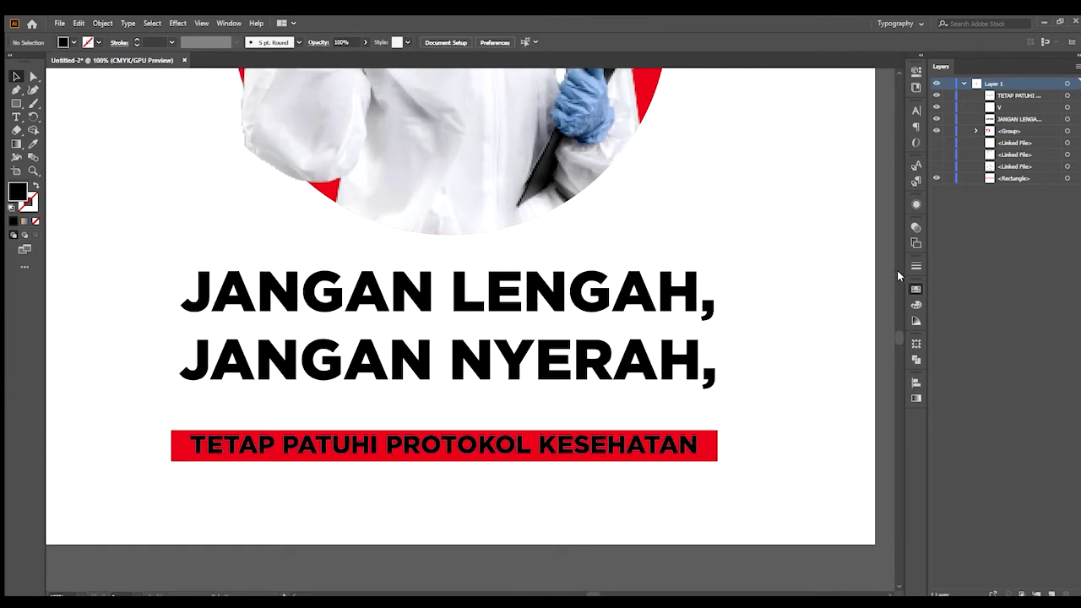
{"action": "left_click_drag", "start_coordinate": [793, 415], "coordinate": [826, 410]}
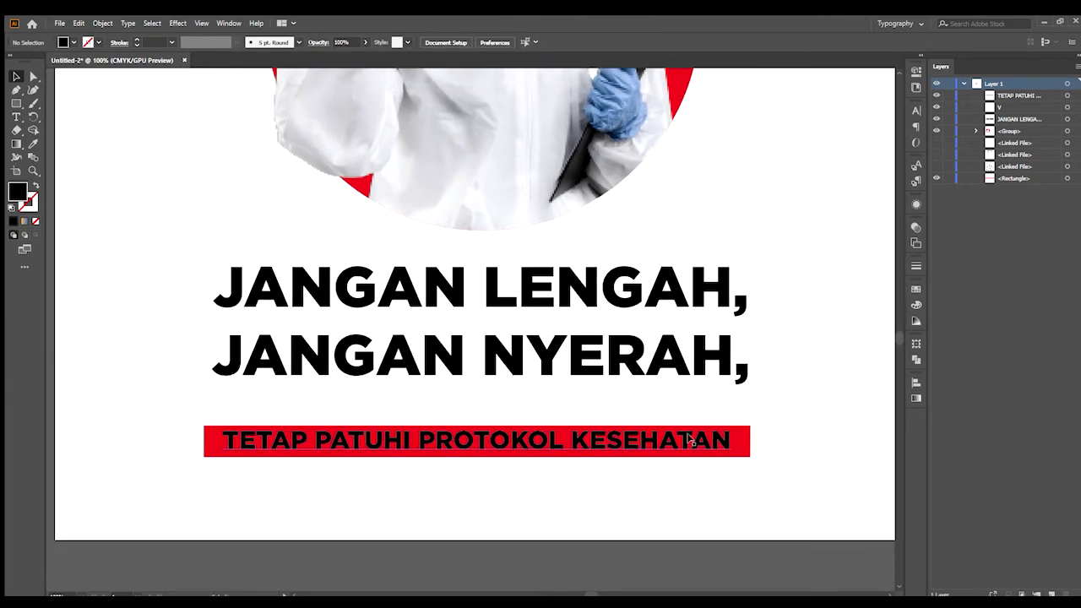
{"action": "left_click", "coordinate": [689, 439]}
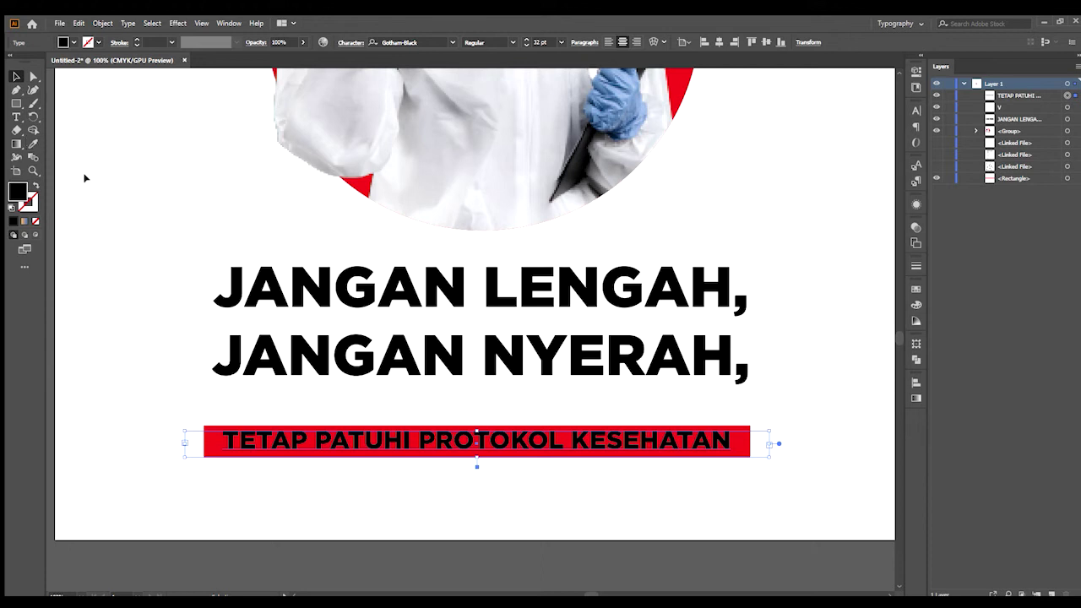
{"action": "key", "text": "i"}
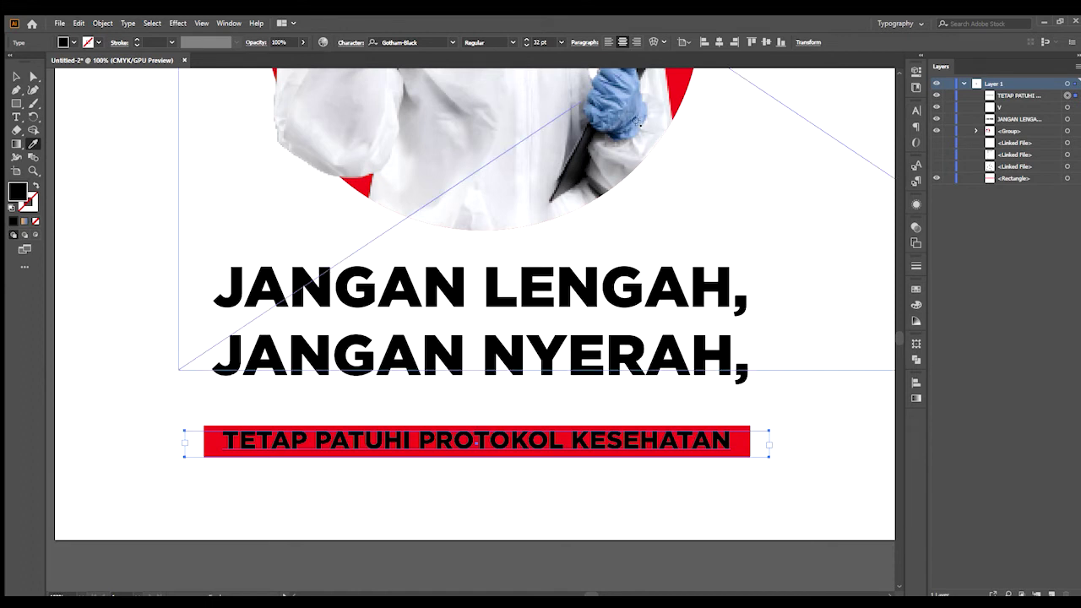
{"action": "left_click", "coordinate": [633, 111]}
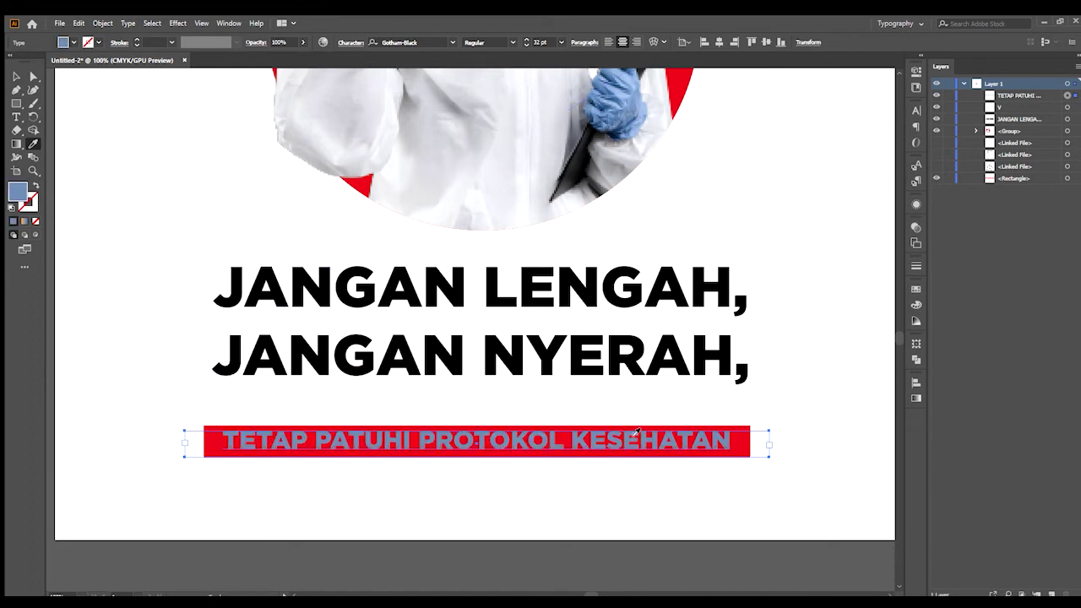
Step: Sample the artboard's white background as the fill of the "TETAP PATUHI PROTOKOL KESEHATAN" text
{"action": "key", "text": "v"}
{"action": "key", "text": "i"}
{"action": "left_click", "coordinate": [685, 508]}
{"action": "key", "text": "v"}
{"action": "left_click", "coordinate": [700, 515]}
{"action": "scroll", "coordinate": [700, 515], "scroll_direction": "down", "scroll_amount": 1}
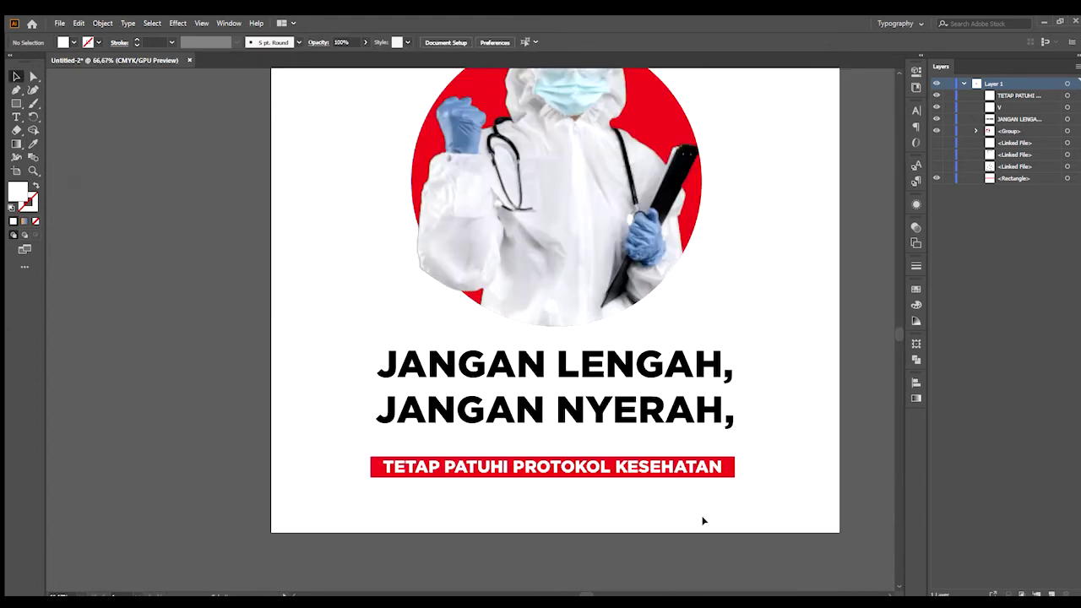
Step: Nudge the white "TETAP PATUHI PROTOKOL KESEHATAN" line slightly down inside the red rectangle
{"action": "scroll", "coordinate": [711, 498], "scroll_direction": "up", "scroll_amount": 2}
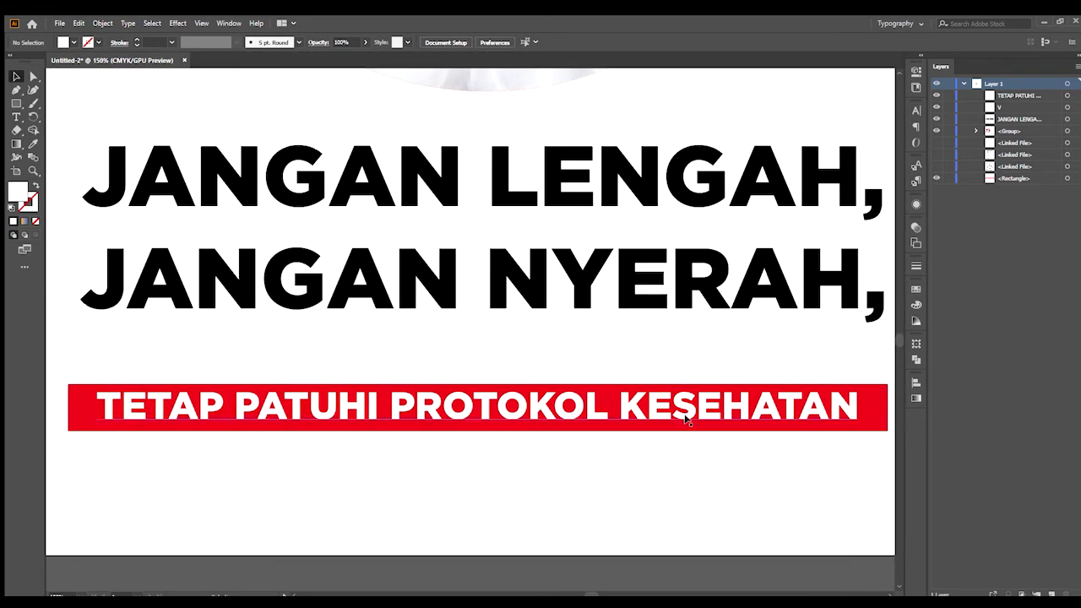
{"action": "left_click", "coordinate": [687, 420]}
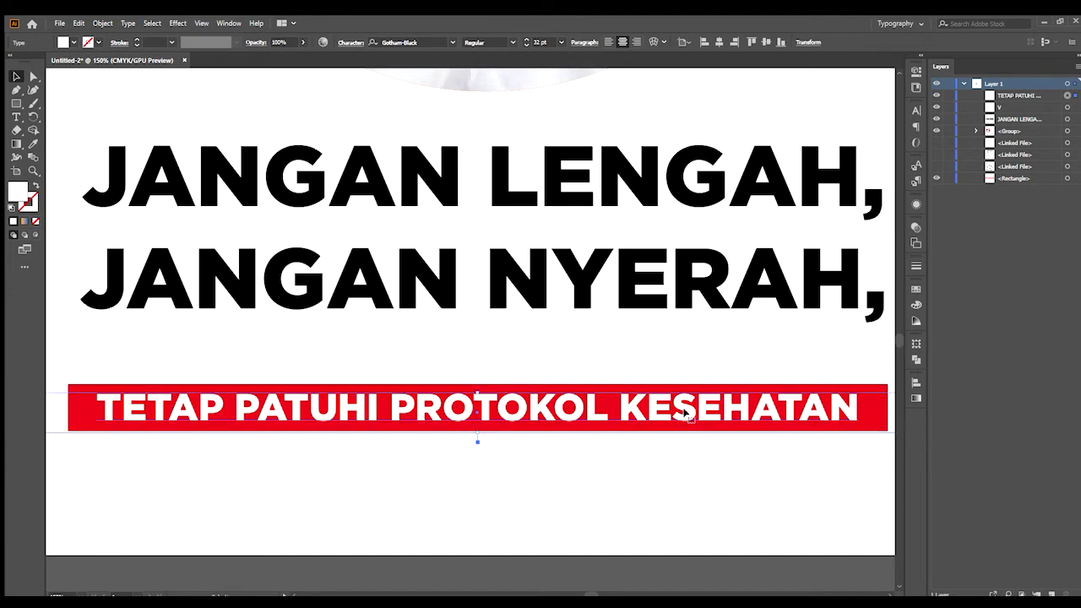
{"action": "left_click", "coordinate": [684, 482]}
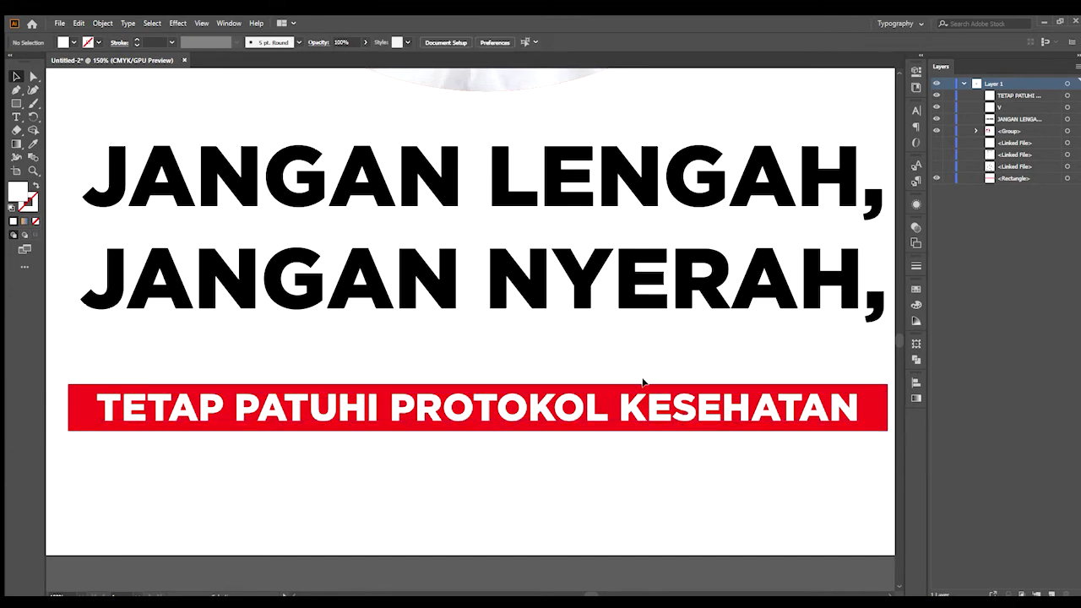
Step: Round the red rectangle's corners fully, to a radius of about 19.8 px, forming a pill shape
{"action": "left_click", "coordinate": [640, 385]}
{"action": "left_click", "coordinate": [34, 77]}
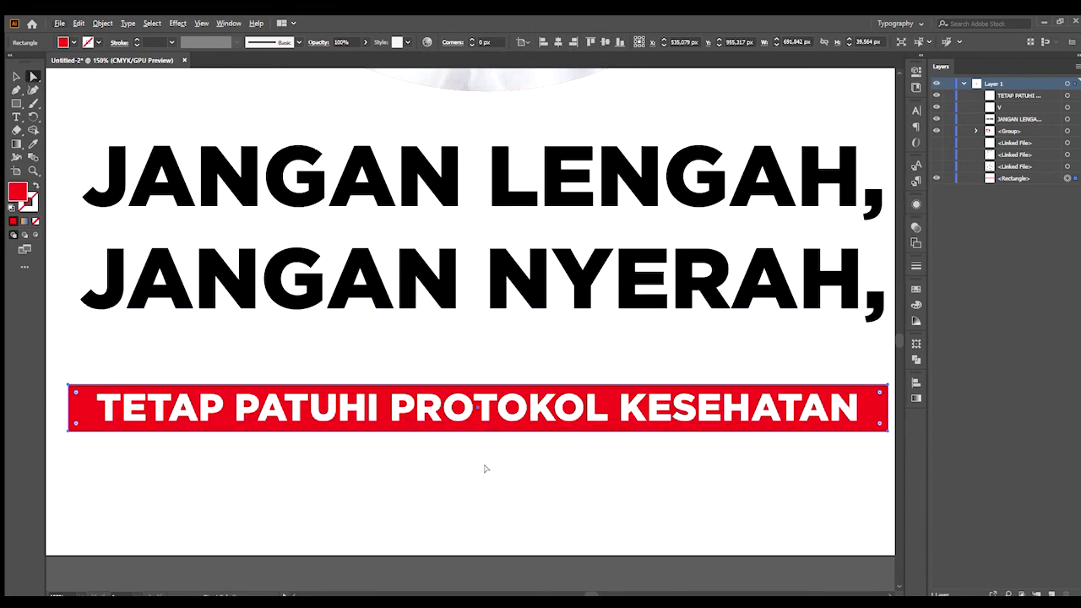
{"action": "scroll", "coordinate": [492, 479], "scroll_direction": "down", "scroll_amount": 1}
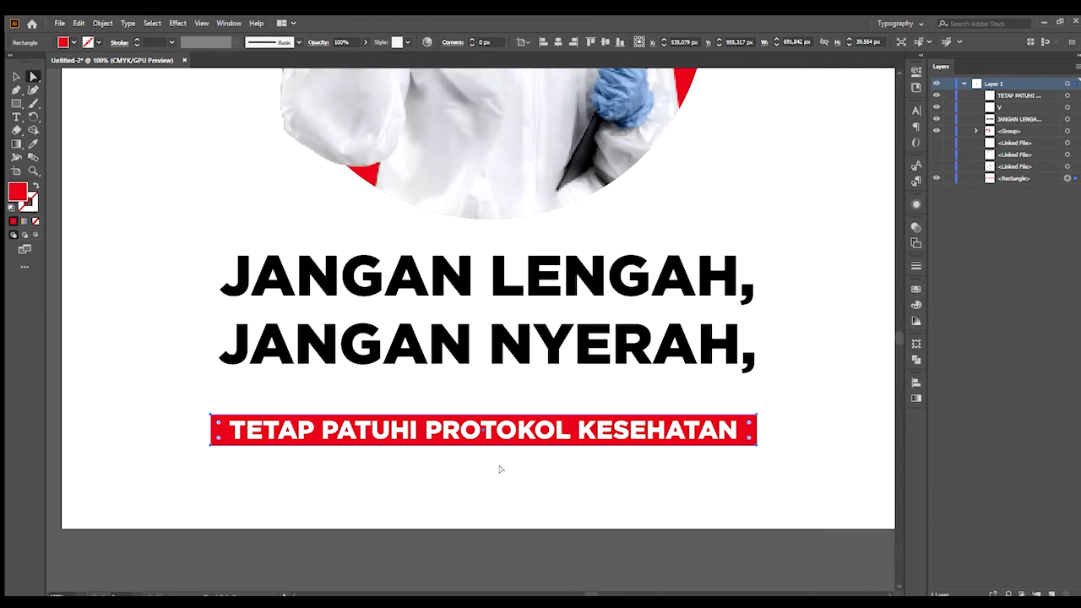
{"action": "key", "text": "v"}
{"action": "left_click", "coordinate": [344, 482]}
{"action": "left_click", "coordinate": [223, 417]}
{"action": "scroll", "coordinate": [216, 425], "scroll_direction": "up", "scroll_amount": 4}
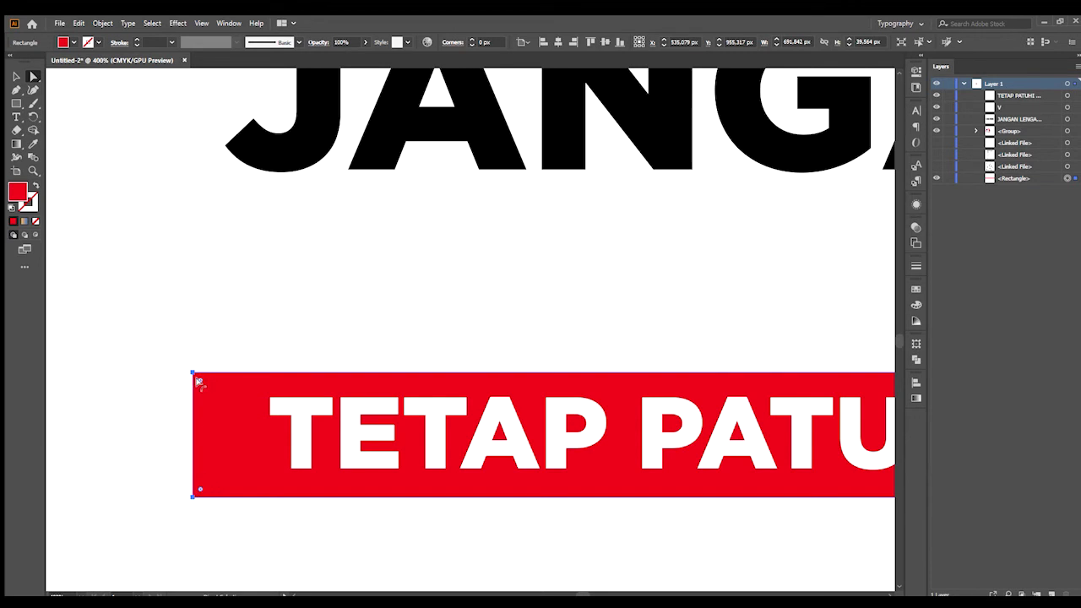
{"action": "left_click_drag", "start_coordinate": [199, 383], "coordinate": [471, 478]}
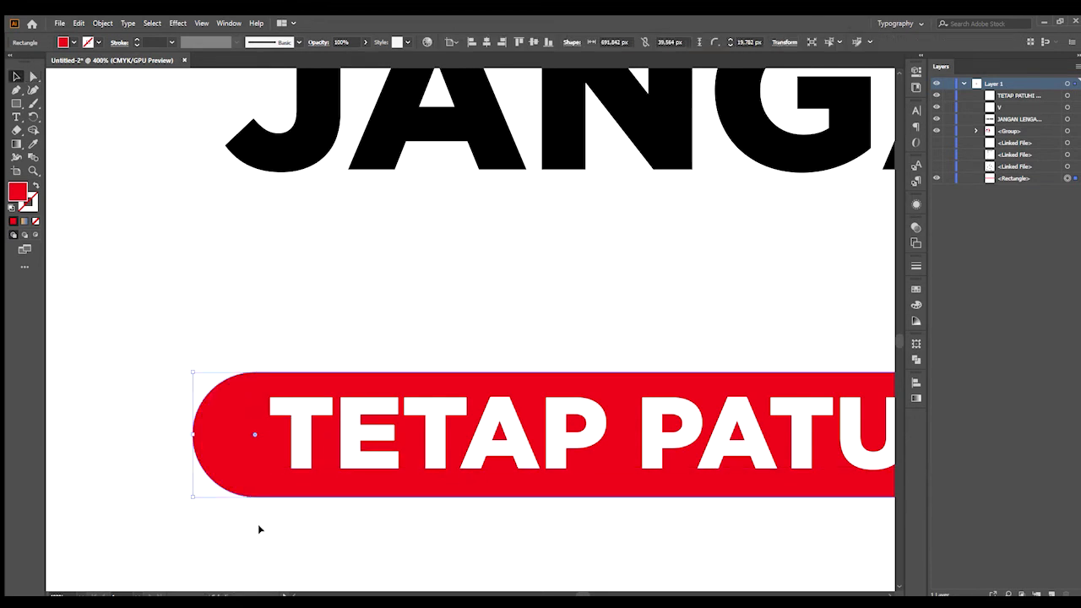
{"action": "left_click", "coordinate": [371, 529]}
{"action": "scroll", "coordinate": [372, 532], "scroll_direction": "down", "scroll_amount": 4}
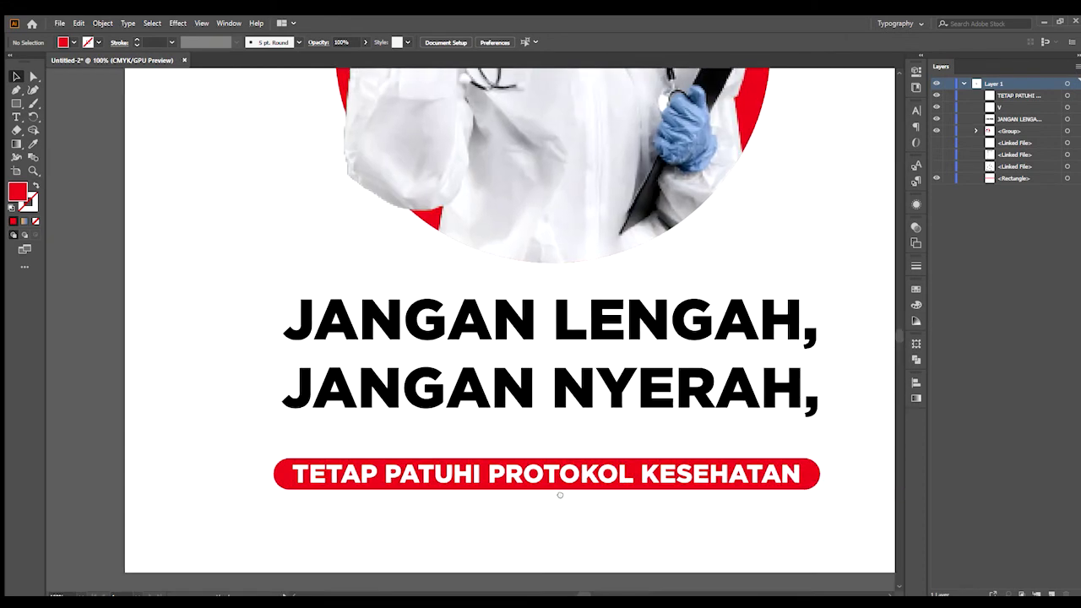
Step: Center the red pill and its white text horizontally on the artboard
{"action": "left_click_drag", "start_coordinate": [602, 506], "coordinate": [413, 432]}
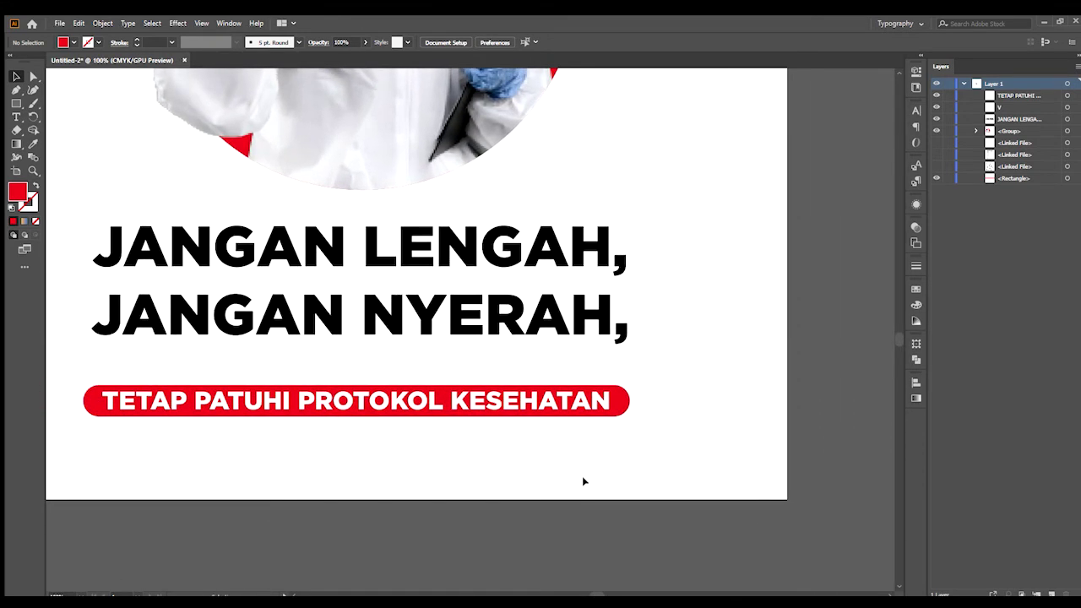
{"action": "left_click_drag", "start_coordinate": [513, 458], "coordinate": [620, 524]}
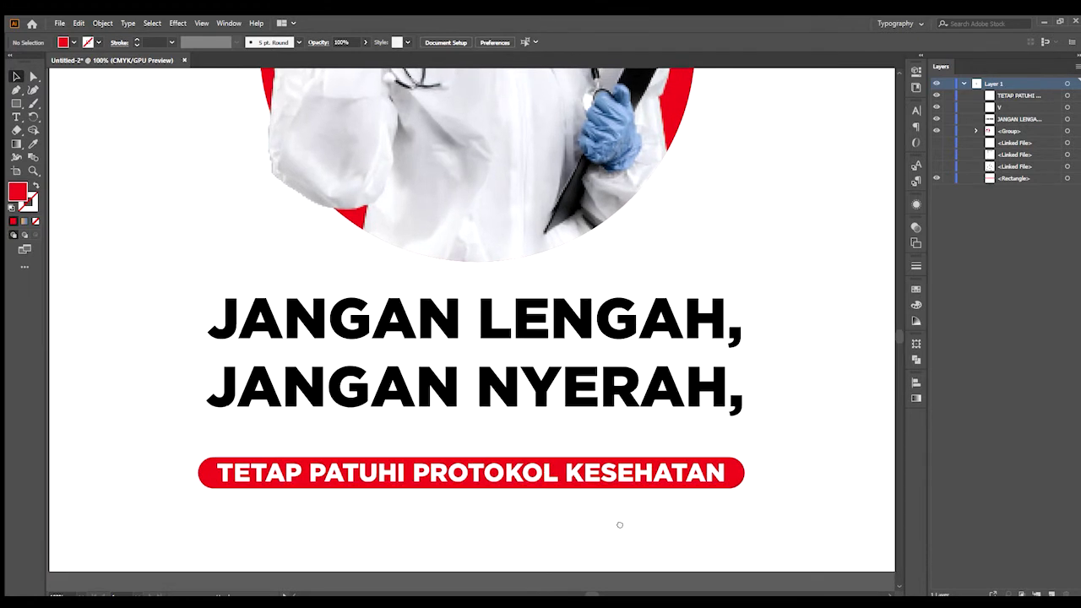
{"action": "left_click", "coordinate": [649, 476]}
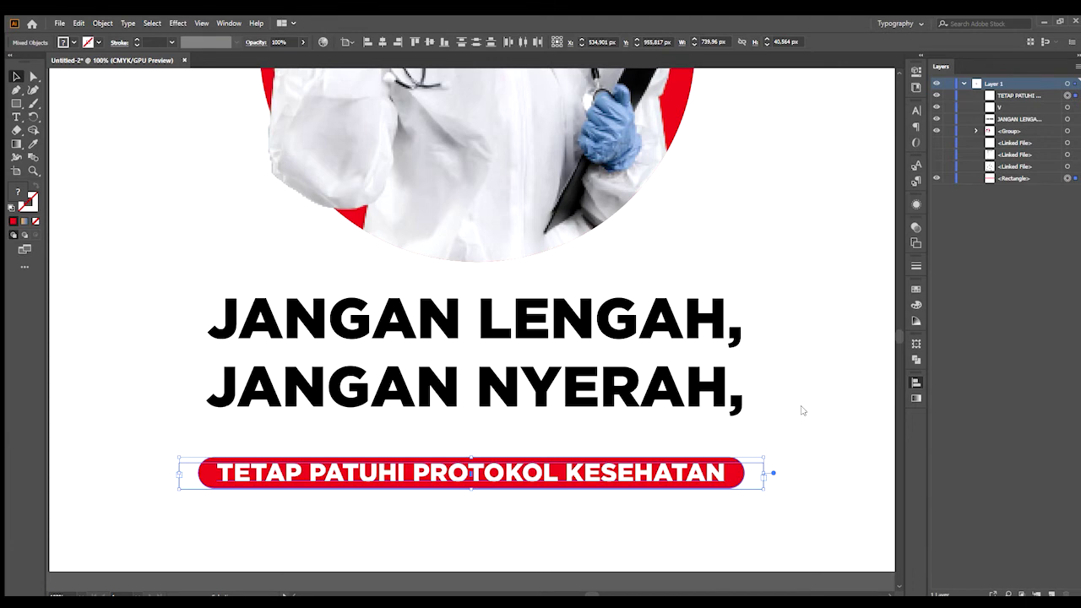
{"action": "left_click", "coordinate": [733, 506]}
{"action": "scroll", "coordinate": [734, 507], "scroll_direction": "down", "scroll_amount": 1}
{"action": "left_click_drag", "start_coordinate": [735, 507], "coordinate": [637, 479]}
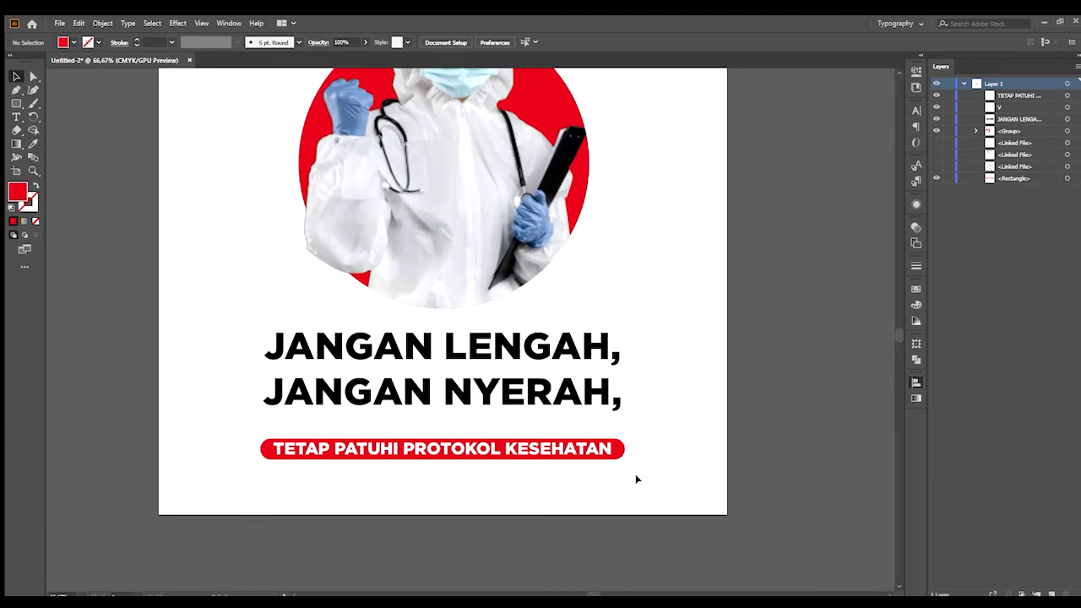
Step: Group the red pill shape with its "TETAP PATUHI PROTOKOL KESEHATAN" text
{"action": "left_click", "coordinate": [537, 446]}
{"action": "scroll", "coordinate": [475, 464], "scroll_direction": "up", "scroll_amount": 2}
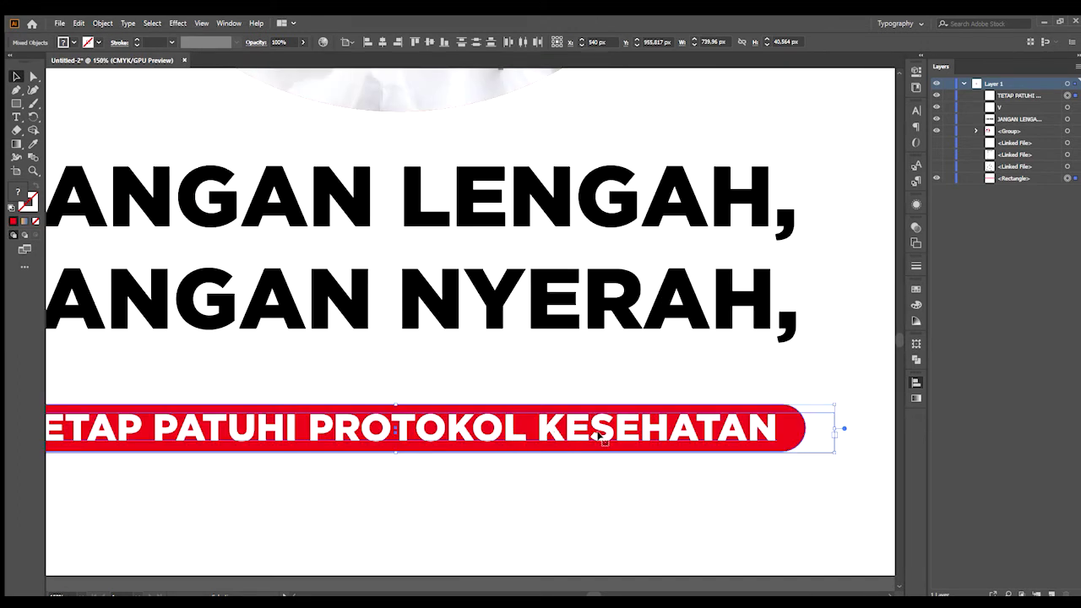
{"action": "scroll", "coordinate": [650, 506], "scroll_direction": "down", "scroll_amount": 1}
{"action": "left_click", "coordinate": [649, 507]}
{"action": "left_click", "coordinate": [579, 455]}
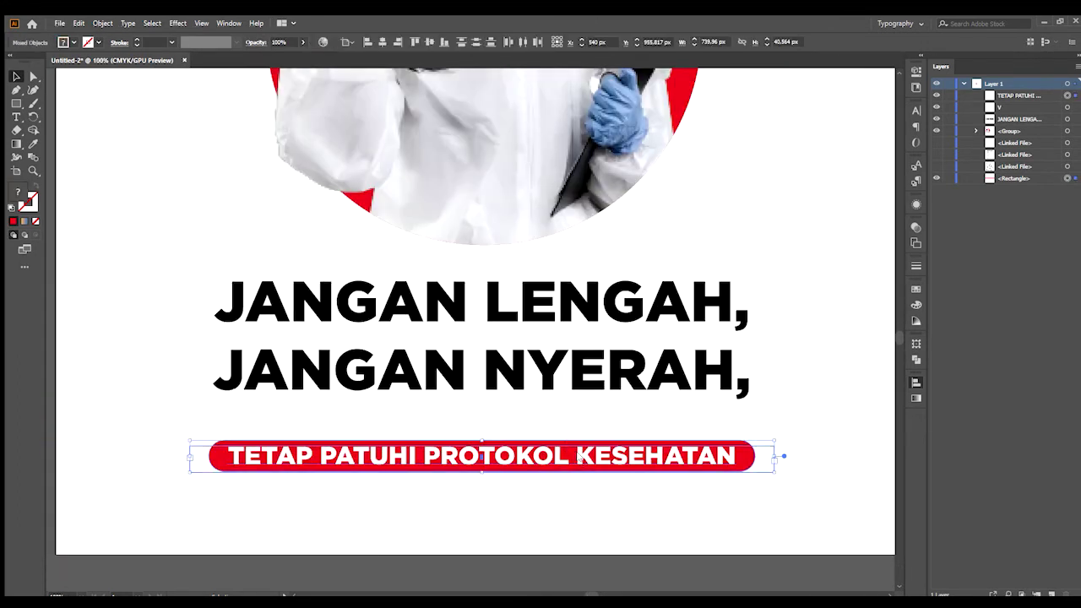
{"action": "key", "text": "ctrl+g"}
{"action": "left_click", "coordinate": [643, 423]}
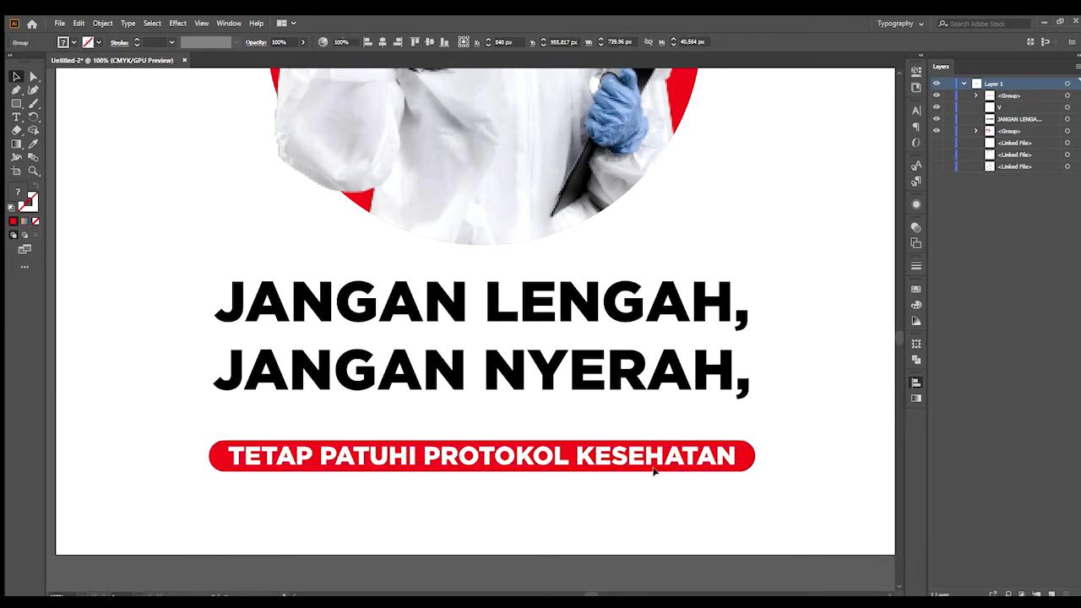
Step: Try moving the red banner group slightly down and undo the move
{"action": "left_click_drag", "start_coordinate": [648, 457], "coordinate": [647, 481]}
{"action": "left_click", "coordinate": [707, 517]}
{"action": "key", "text": "ctrl+z"}
{"action": "left_click", "coordinate": [701, 506]}
Step: Move the doctor circle artwork and the two-line slogan slightly down, closer to the red banner
{"action": "scroll", "coordinate": [696, 506], "scroll_direction": "down", "scroll_amount": 1}
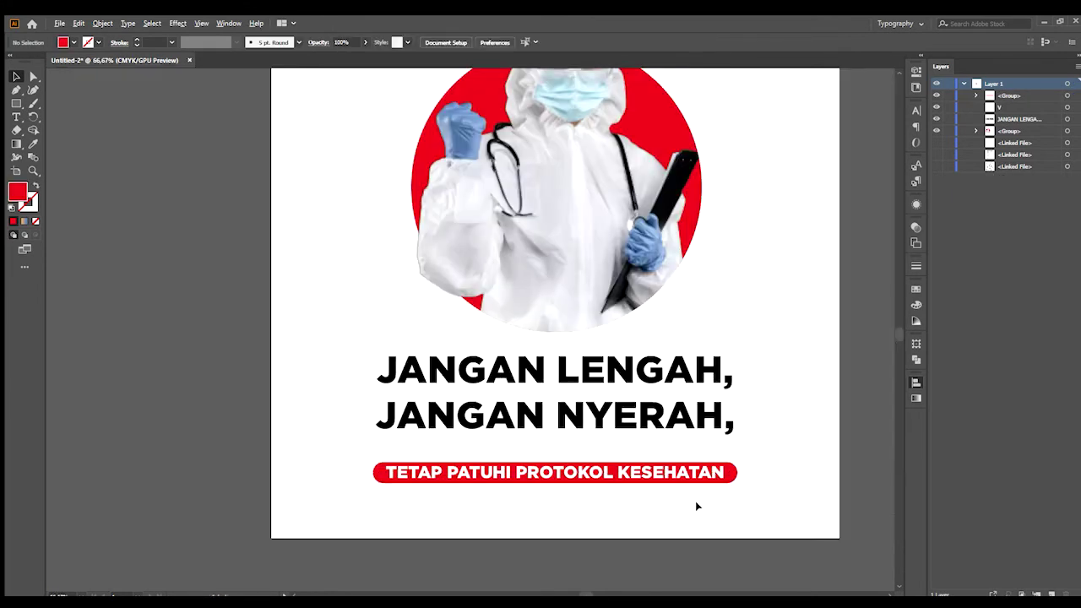
{"action": "left_click_drag", "start_coordinate": [735, 495], "coordinate": [530, 528]}
{"action": "scroll", "coordinate": [542, 516], "scroll_direction": "down", "scroll_amount": 2}
{"action": "scroll", "coordinate": [573, 480], "scroll_direction": "up", "scroll_amount": 2}
{"action": "left_click_drag", "start_coordinate": [579, 495], "coordinate": [657, 424]}
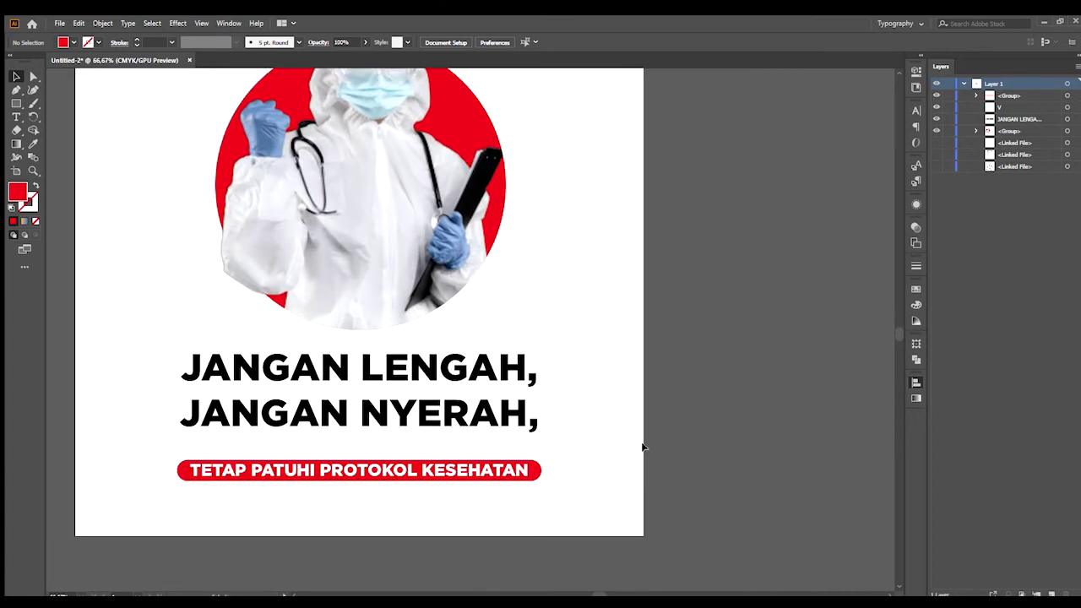
{"action": "left_click", "coordinate": [499, 402]}
{"action": "left_click", "coordinate": [514, 495]}
{"action": "scroll", "coordinate": [514, 495], "scroll_direction": "down", "scroll_amount": 1}
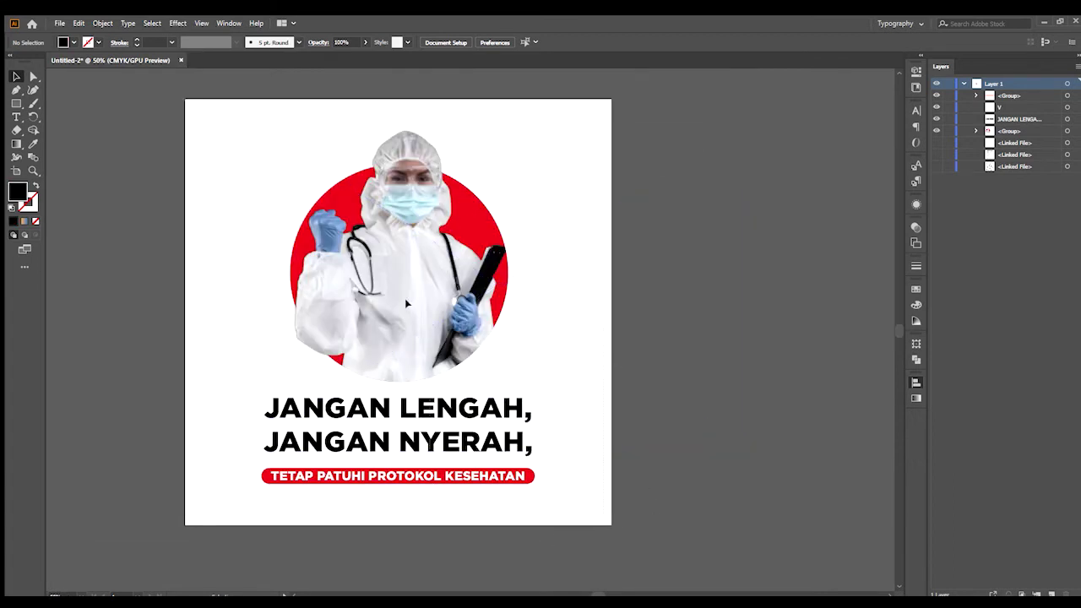
{"action": "key", "text": "ctrl+a"}
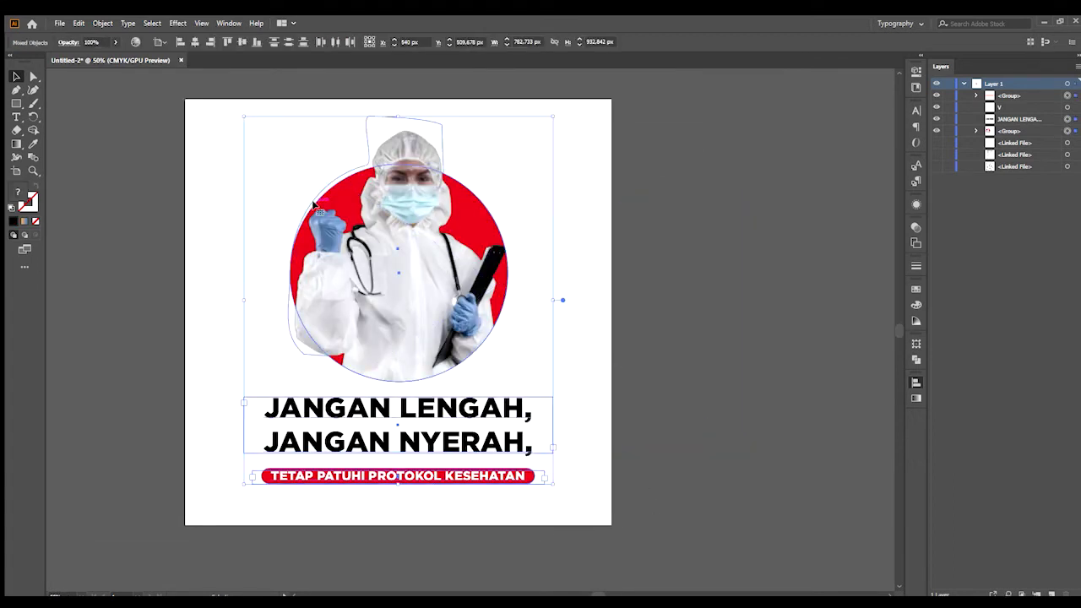
{"action": "left_click", "coordinate": [790, 254]}
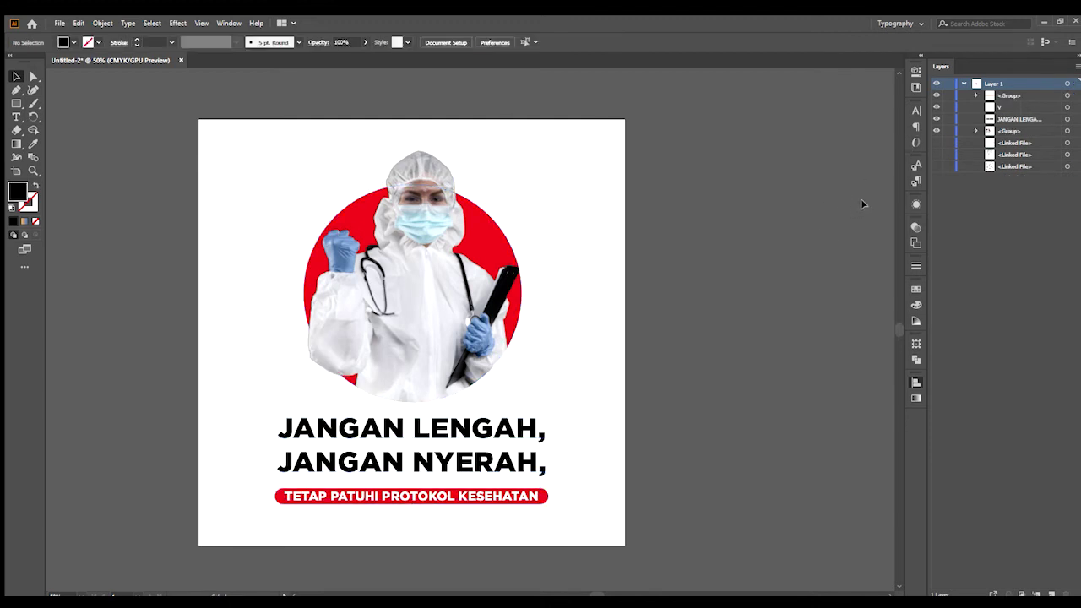
Step: Show the handwritten COVID-19 pattern image and scale it down to about 1146 by 1528 px, covering the artboard
{"action": "left_click", "coordinate": [936, 167]}
{"action": "scroll", "coordinate": [673, 278], "scroll_direction": "down", "scroll_amount": 3}
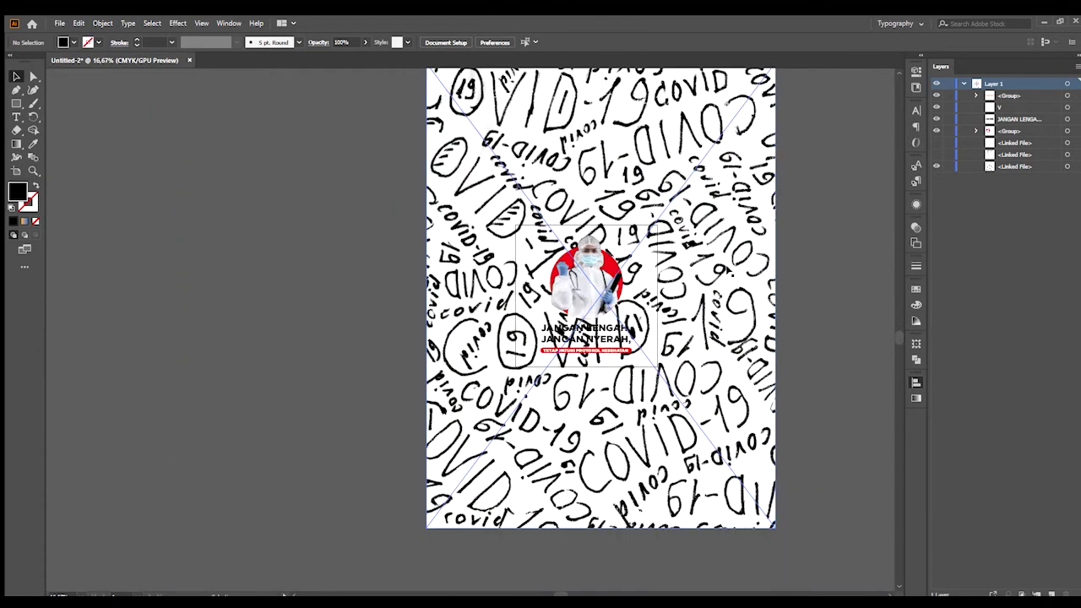
{"action": "left_click", "coordinate": [652, 253]}
{"action": "left_click_drag", "start_coordinate": [708, 88], "coordinate": [587, 237]}
{"action": "left_click_drag", "start_coordinate": [352, 549], "coordinate": [435, 442]}
{"action": "scroll", "coordinate": [473, 454], "scroll_direction": "up", "scroll_amount": 2}
{"action": "left_click_drag", "start_coordinate": [553, 368], "coordinate": [477, 461]}
{"action": "scroll", "coordinate": [518, 443], "scroll_direction": "up", "scroll_amount": 1}
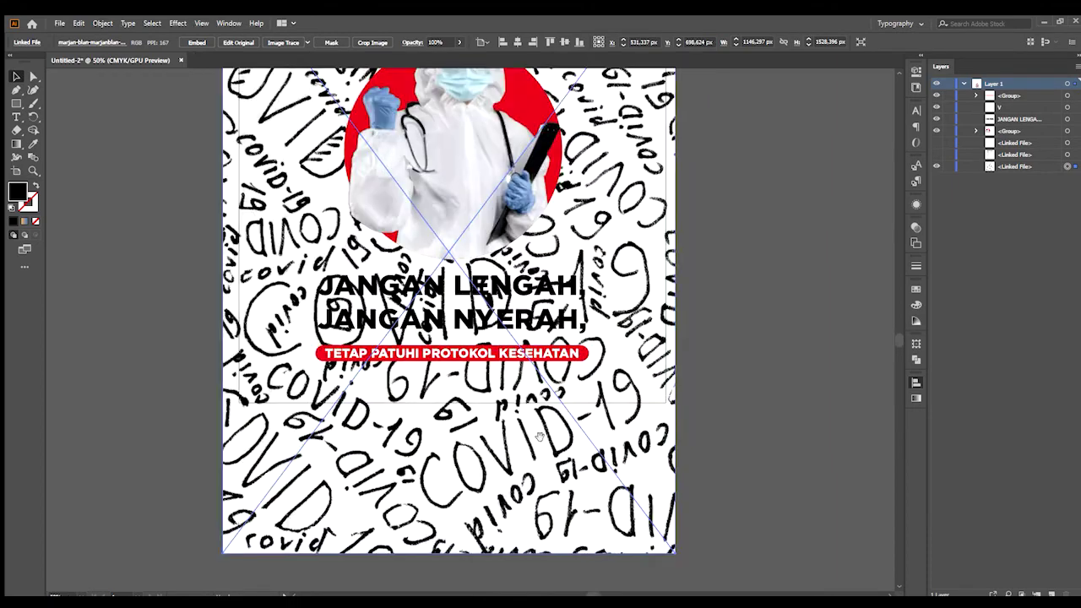
{"action": "left_click_drag", "start_coordinate": [562, 422], "coordinate": [529, 489]}
{"action": "left_click", "coordinate": [699, 295]}
{"action": "left_click_drag", "start_coordinate": [667, 370], "coordinate": [724, 312]}
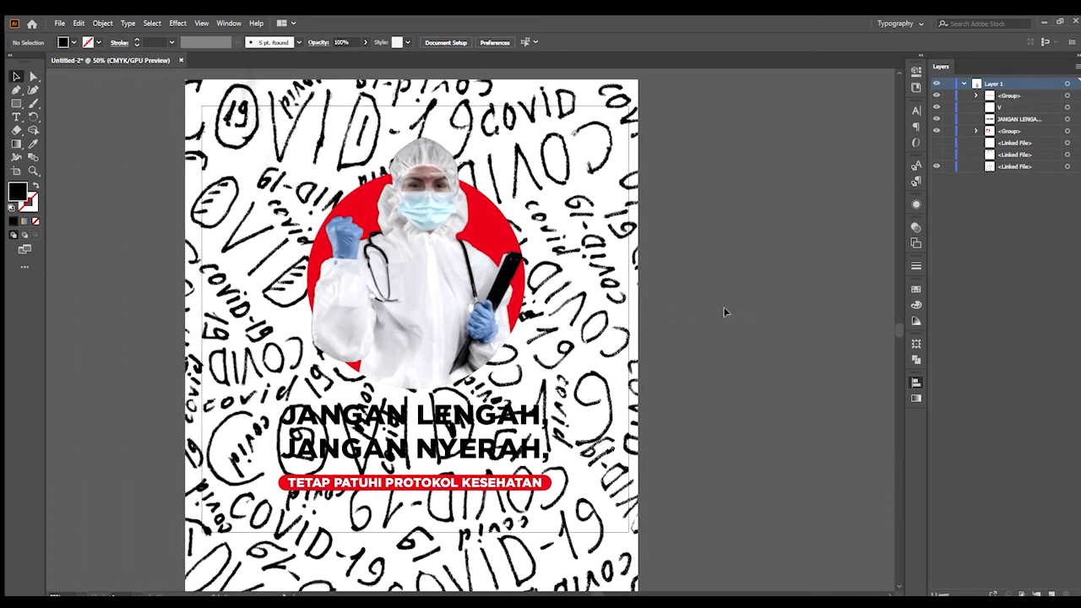
Step: Set the COVID-19 pattern image's opacity to 5%
{"action": "left_click", "coordinate": [586, 183]}
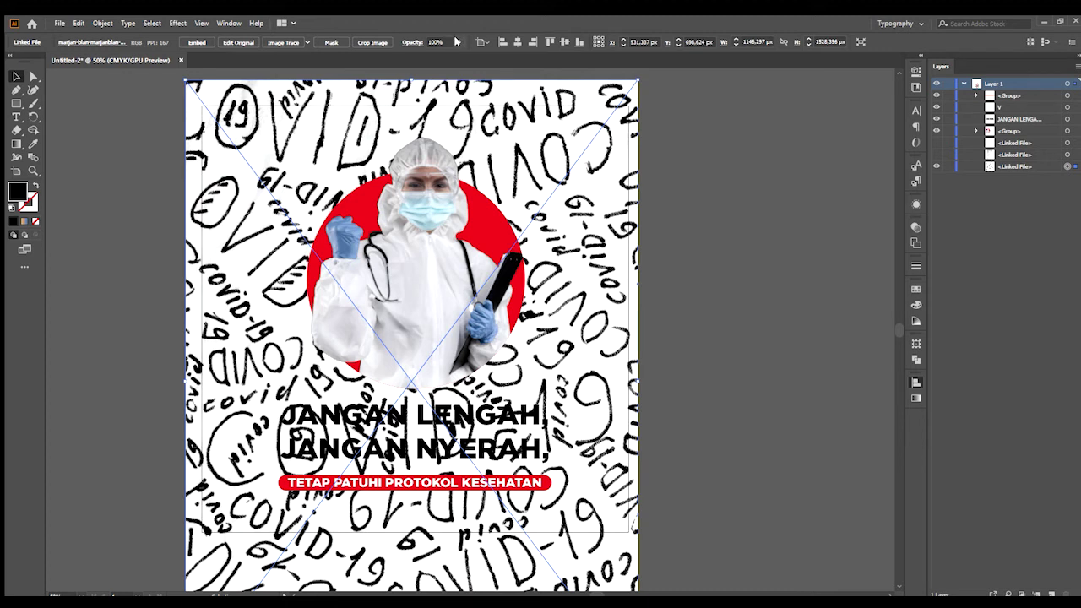
{"action": "left_click", "coordinate": [439, 42]}
{"action": "type", "text": "5"}
{"action": "key", "text": "Return"}
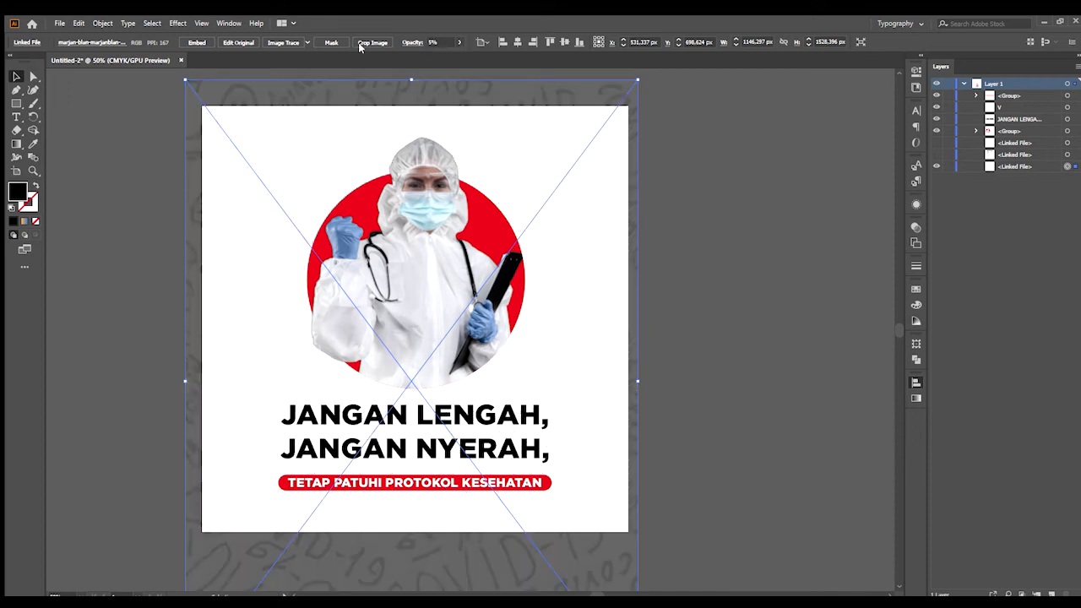
{"action": "left_click", "coordinate": [718, 243]}
{"action": "mouse_move", "coordinate": [713, 249]}
{"action": "left_mouse_down"}
{"action": "mouse_move", "coordinate": [757, 244]}
{"action": "mouse_move", "coordinate": [707, 258]}
{"action": "mouse_move", "coordinate": [719, 251]}
{"action": "left_mouse_up"}
{"action": "scroll", "coordinate": [704, 259], "scroll_direction": "up", "scroll_amount": 1}
{"action": "scroll", "coordinate": [755, 248], "scroll_direction": "down", "scroll_amount": 1}
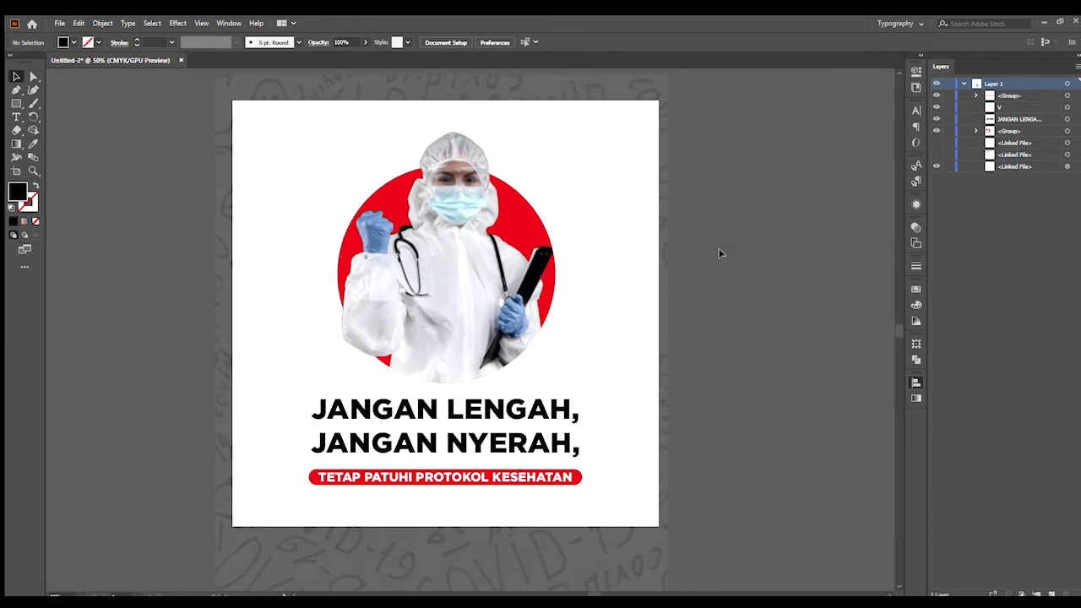
Step: Reposition the faded COVID-19 pattern image vertically, shifting it upward behind the design while it still covers the artboard
{"action": "left_click", "coordinate": [652, 191]}
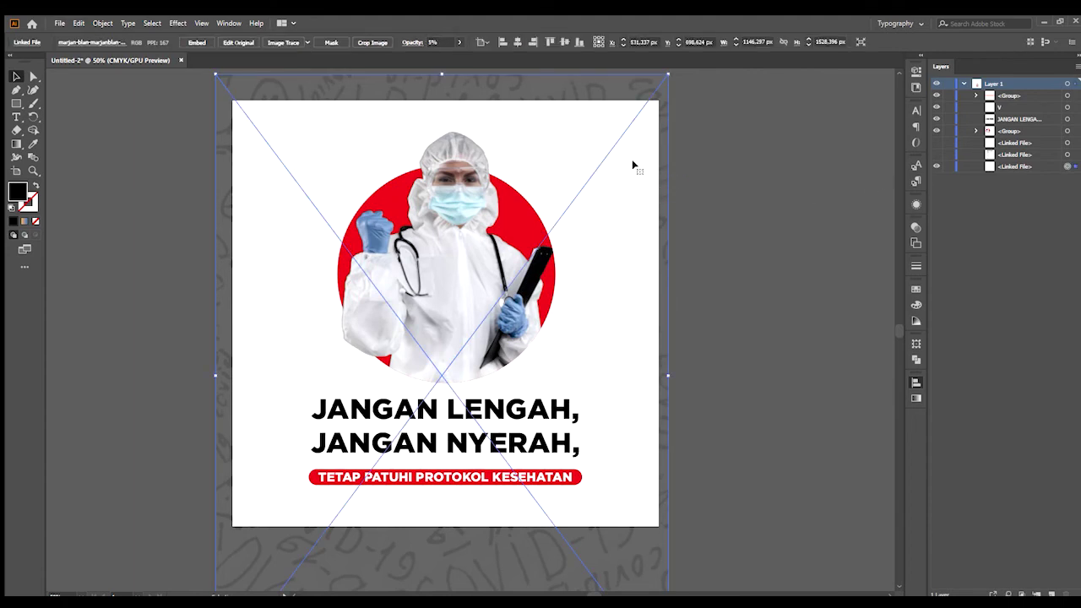
{"action": "left_click_drag", "start_coordinate": [632, 160], "coordinate": [631, 170]}
{"action": "left_click_drag", "start_coordinate": [744, 210], "coordinate": [717, 203]}
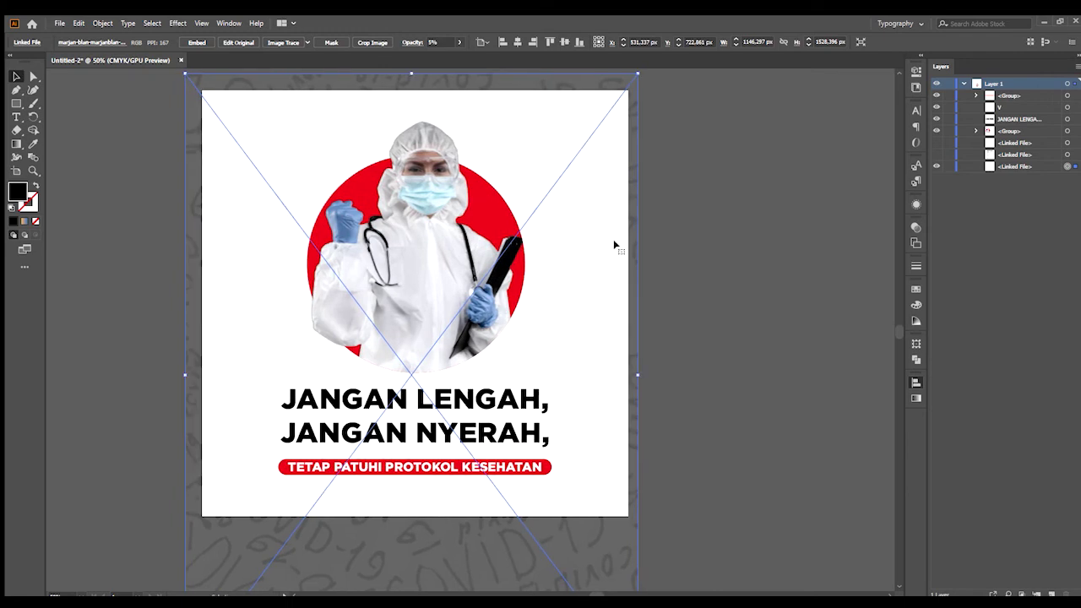
{"action": "left_click_drag", "start_coordinate": [614, 252], "coordinate": [600, 181]}
{"action": "left_click_drag", "start_coordinate": [608, 291], "coordinate": [603, 280]}
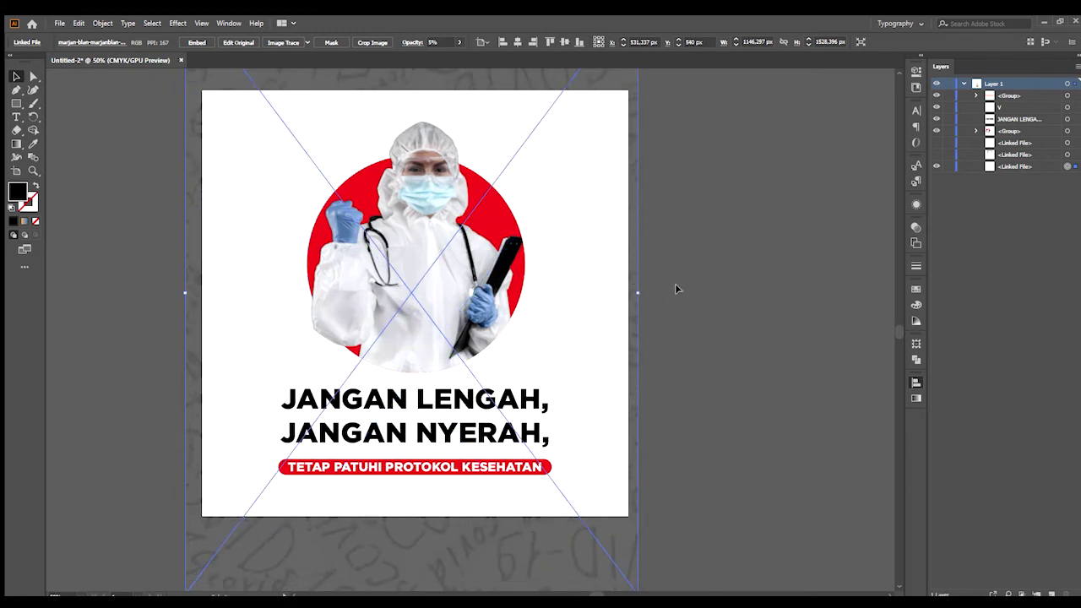
Step: Lock the faded COVID-19 pattern image in place behind the design
{"action": "left_click", "coordinate": [948, 167]}
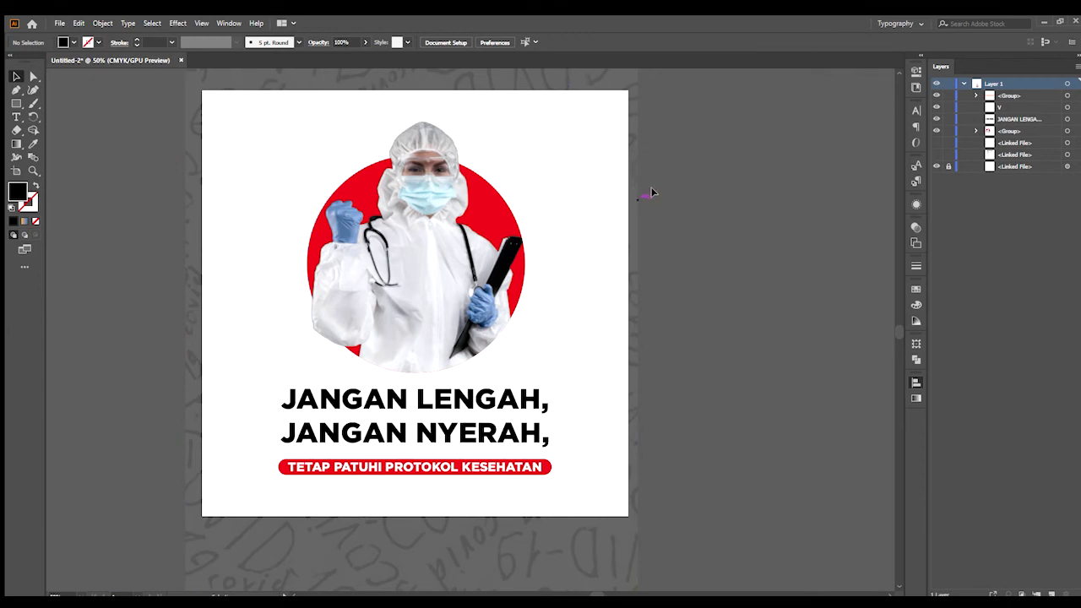
{"action": "mouse_move", "coordinate": [669, 243]}
{"action": "left_mouse_down"}
{"action": "mouse_move", "coordinate": [579, 251]}
{"action": "mouse_move", "coordinate": [532, 282]}
{"action": "mouse_move", "coordinate": [543, 297]}
{"action": "mouse_move", "coordinate": [678, 238]}
{"action": "left_mouse_up"}
{"action": "left_click_drag", "start_coordinate": [456, 261], "coordinate": [490, 257]}
{"action": "key", "text": "ctrl+z"}
{"action": "left_click", "coordinate": [606, 307]}
{"action": "left_click_drag", "start_coordinate": [601, 319], "coordinate": [621, 301]}
Step: Lock the doctor circle artwork, the two-line slogan and the red banner group
{"action": "scroll", "coordinate": [609, 318], "scroll_direction": "up", "scroll_amount": 1}
{"action": "left_click", "coordinate": [507, 272]}
{"action": "key", "text": "ctrl+minus"}
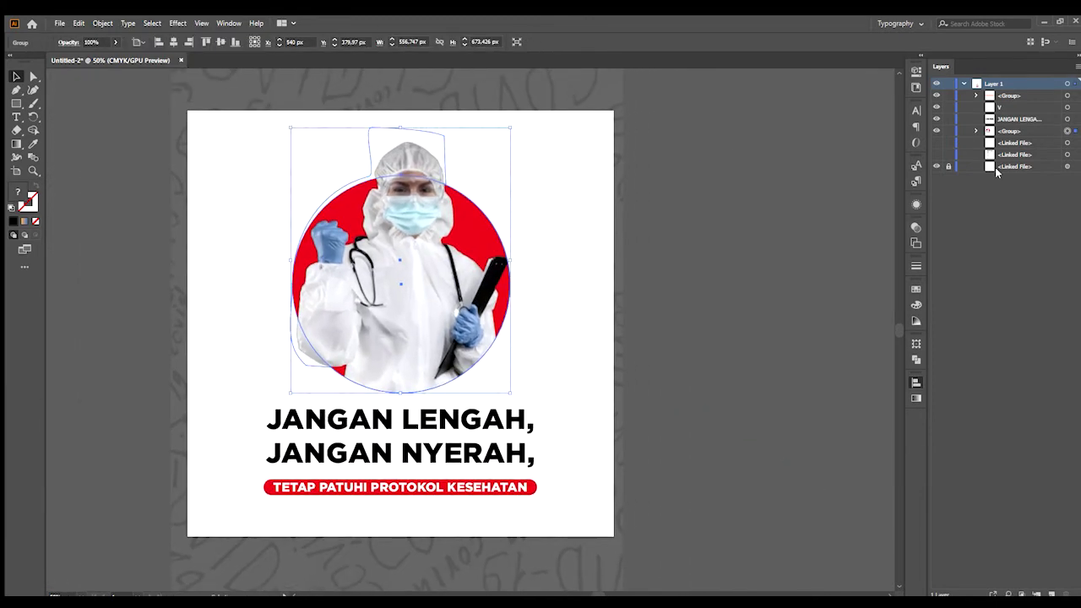
{"action": "left_click", "coordinate": [949, 131]}
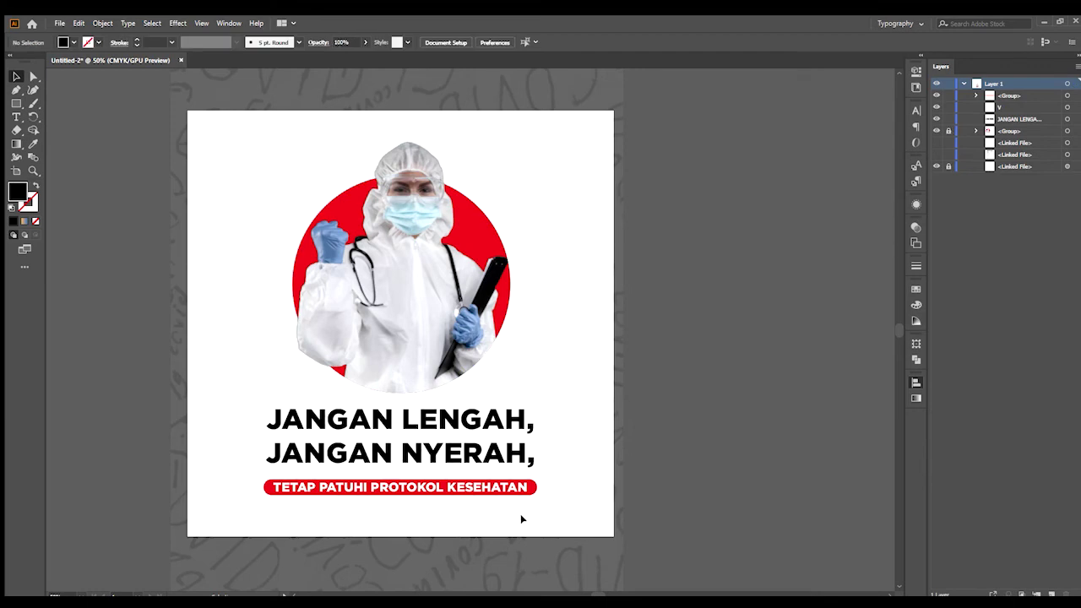
{"action": "key", "text": "ctrl+a"}
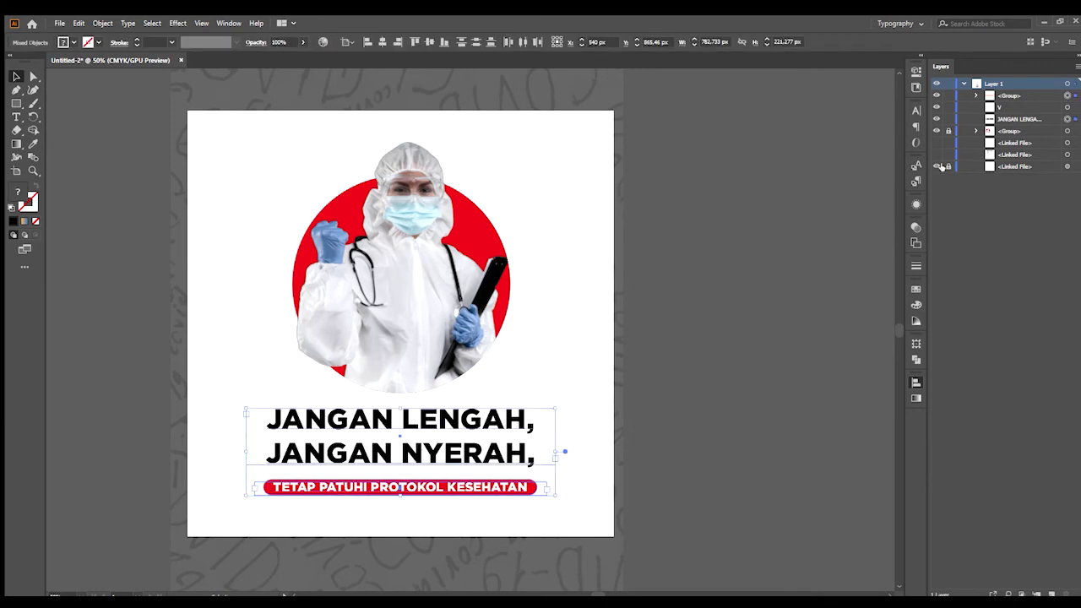
{"action": "left_click", "coordinate": [950, 120]}
{"action": "left_click", "coordinate": [949, 96]}
Step: Show the hidden crumpled paper texture image and bring it to the front of the design
{"action": "scroll", "coordinate": [743, 197], "scroll_direction": "right", "scroll_amount": 1}
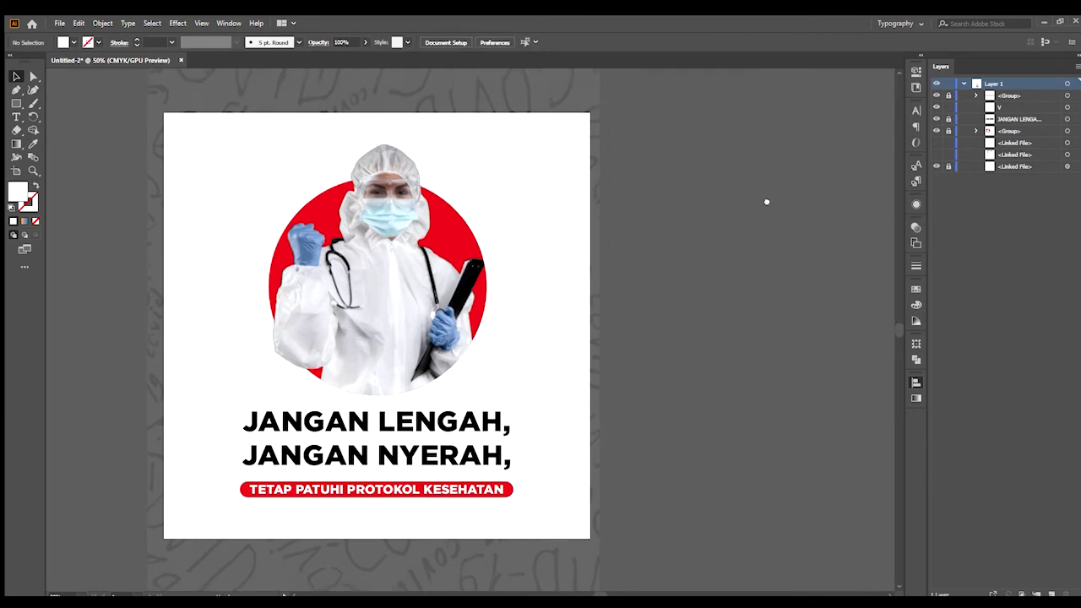
{"action": "left_click_drag", "start_coordinate": [832, 192], "coordinate": [865, 188]}
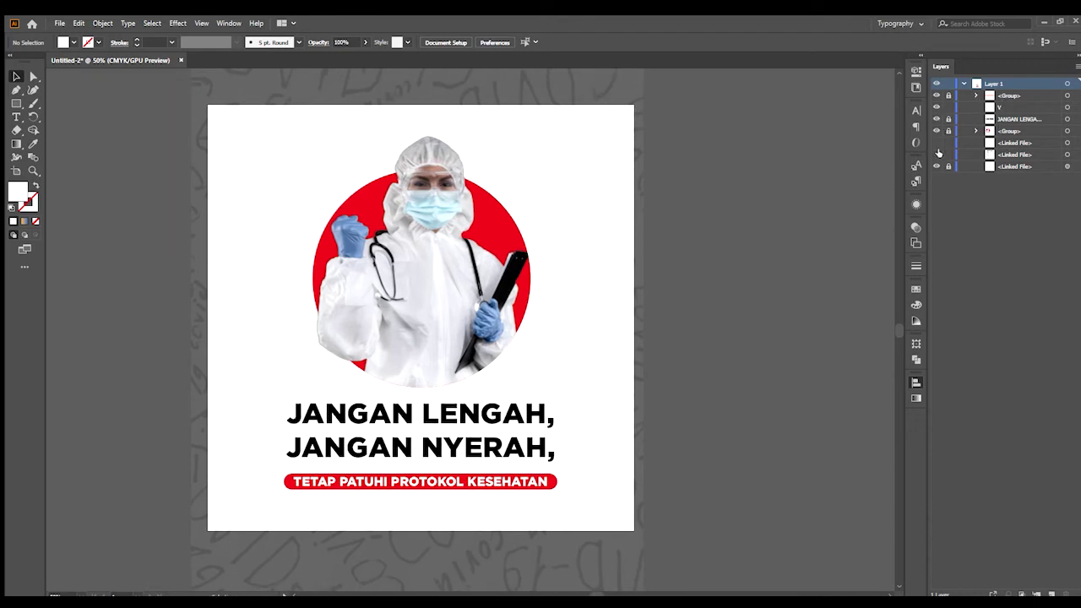
{"action": "left_click_drag", "start_coordinate": [742, 252], "coordinate": [737, 244]}
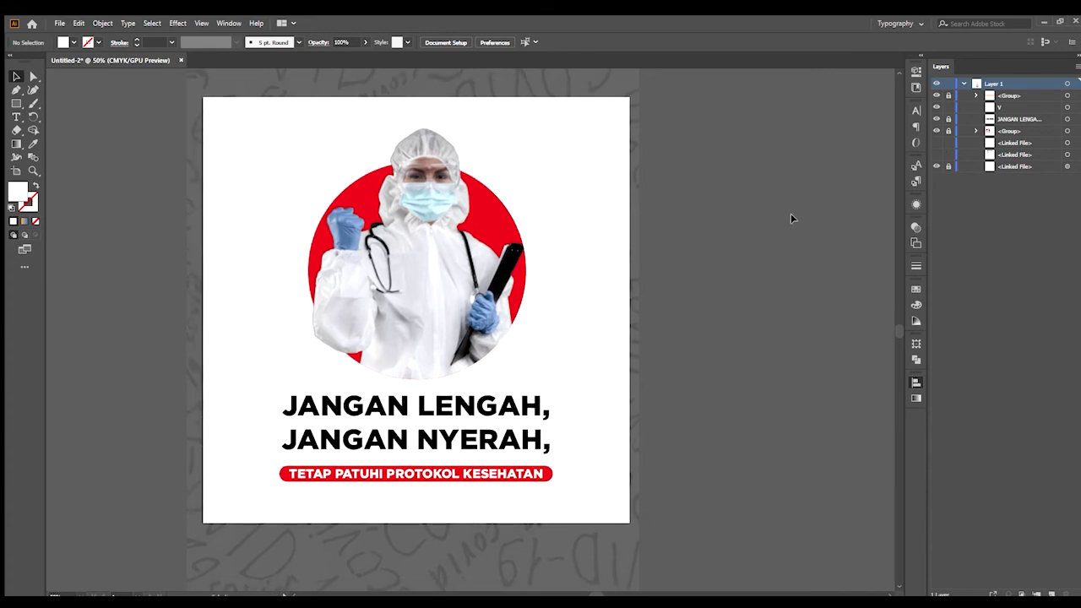
{"action": "scroll", "coordinate": [790, 219], "scroll_direction": "right", "scroll_amount": 1}
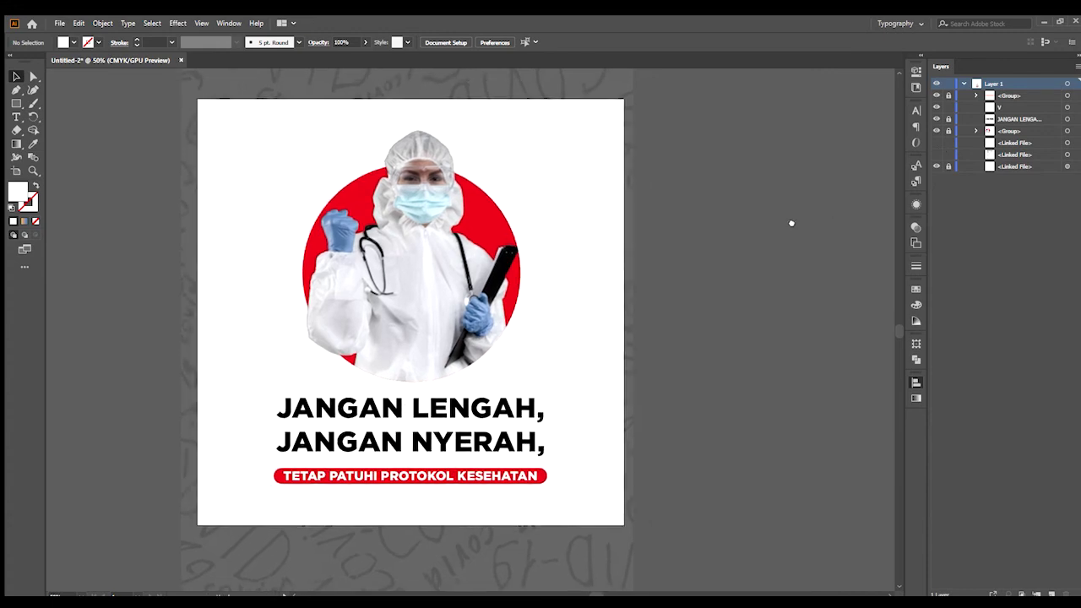
{"action": "left_click", "coordinate": [936, 154]}
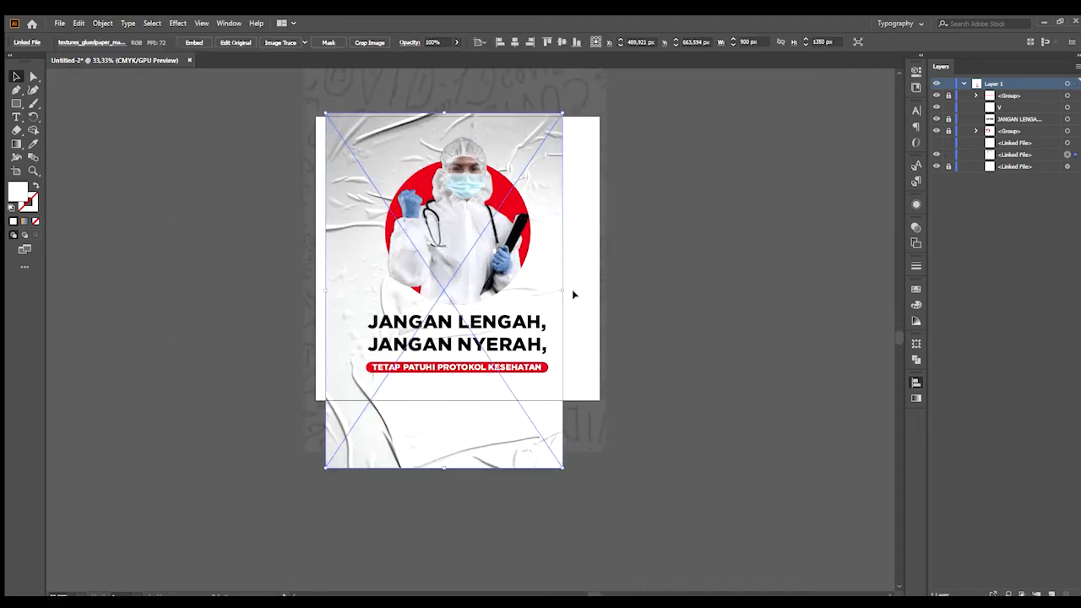
{"action": "left_click_drag", "start_coordinate": [592, 281], "coordinate": [583, 293]}
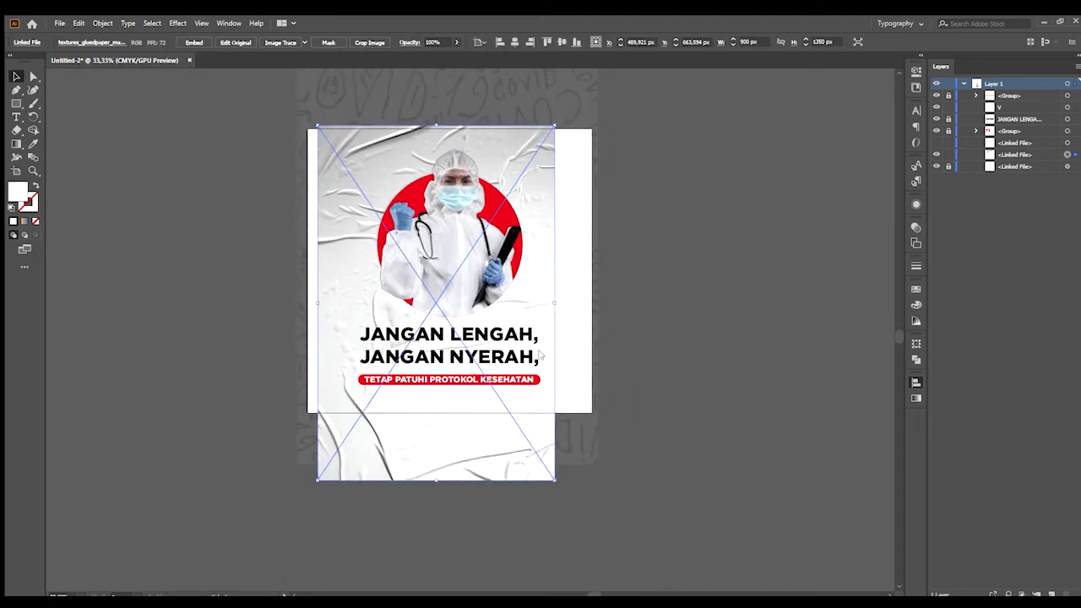
{"action": "left_click", "coordinate": [638, 201]}
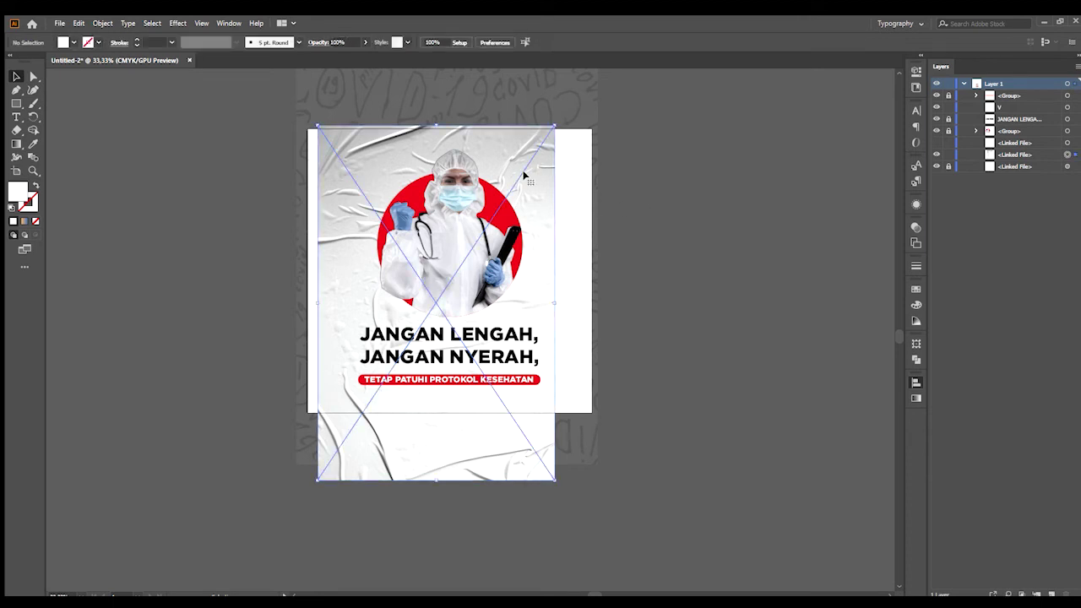
{"action": "left_click", "coordinate": [524, 175]}
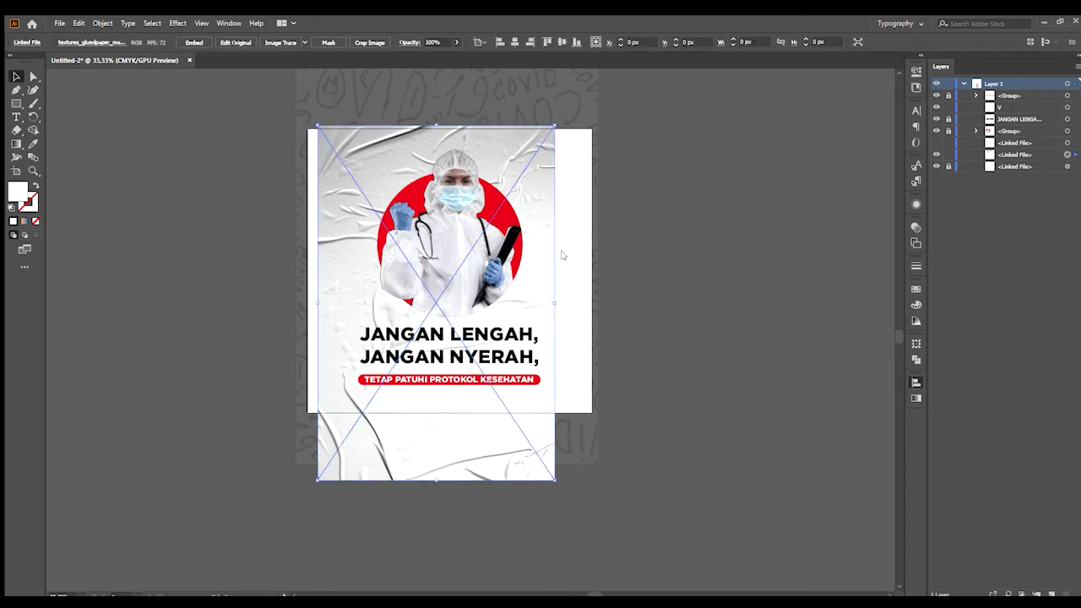
{"action": "key", "text": "ctrl+shift+]"}
{"action": "left_click", "coordinate": [667, 267]}
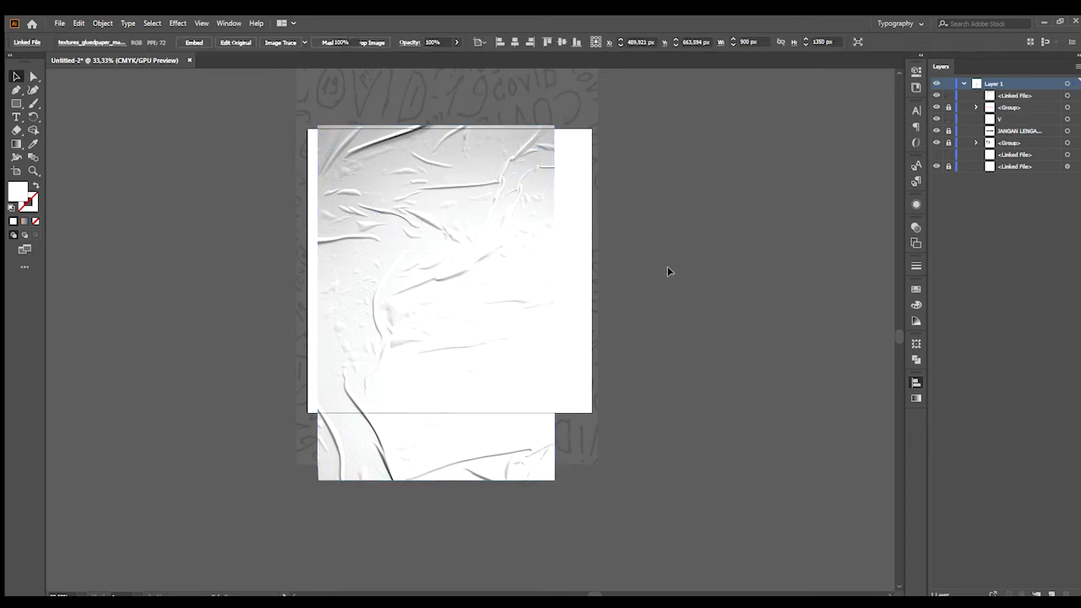
Step: Reposition and stretch the paper texture image to about 1109 by 1114 px, covering the whole artboard
{"action": "scroll", "coordinate": [667, 269], "scroll_direction": "up", "scroll_amount": 1}
{"action": "left_click_drag", "start_coordinate": [626, 252], "coordinate": [683, 287]}
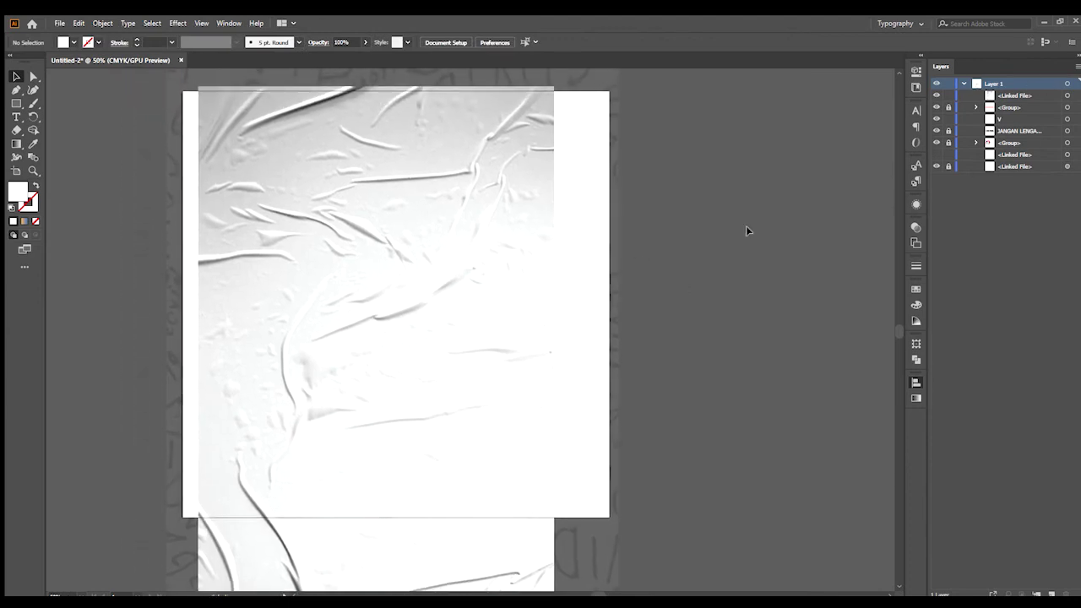
{"action": "left_click_drag", "start_coordinate": [526, 237], "coordinate": [505, 232]}
{"action": "left_click_drag", "start_coordinate": [592, 259], "coordinate": [605, 228]}
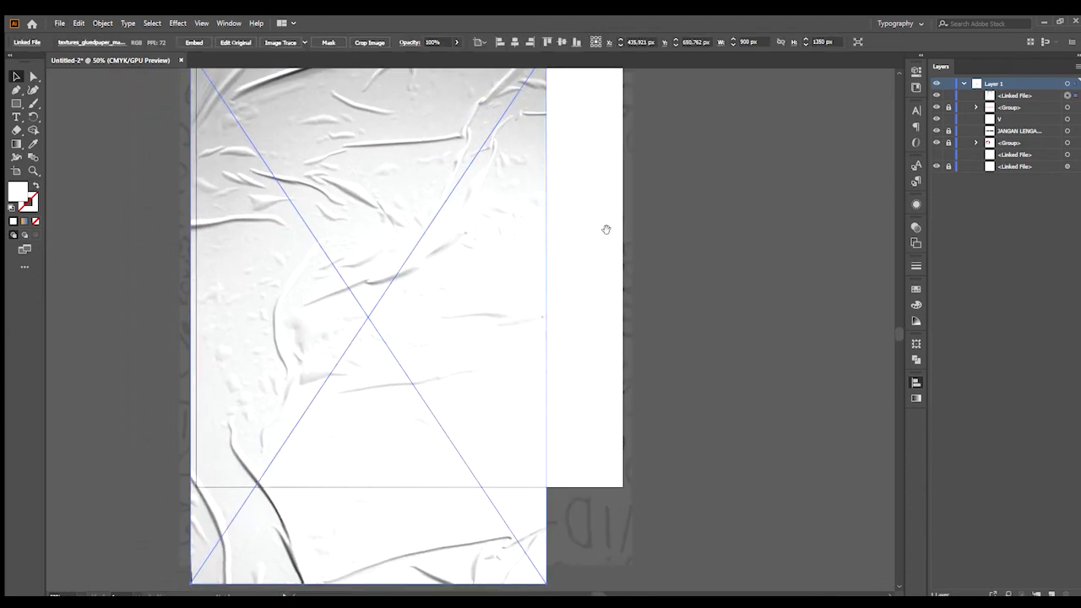
{"action": "left_click_drag", "start_coordinate": [548, 317], "coordinate": [644, 315]}
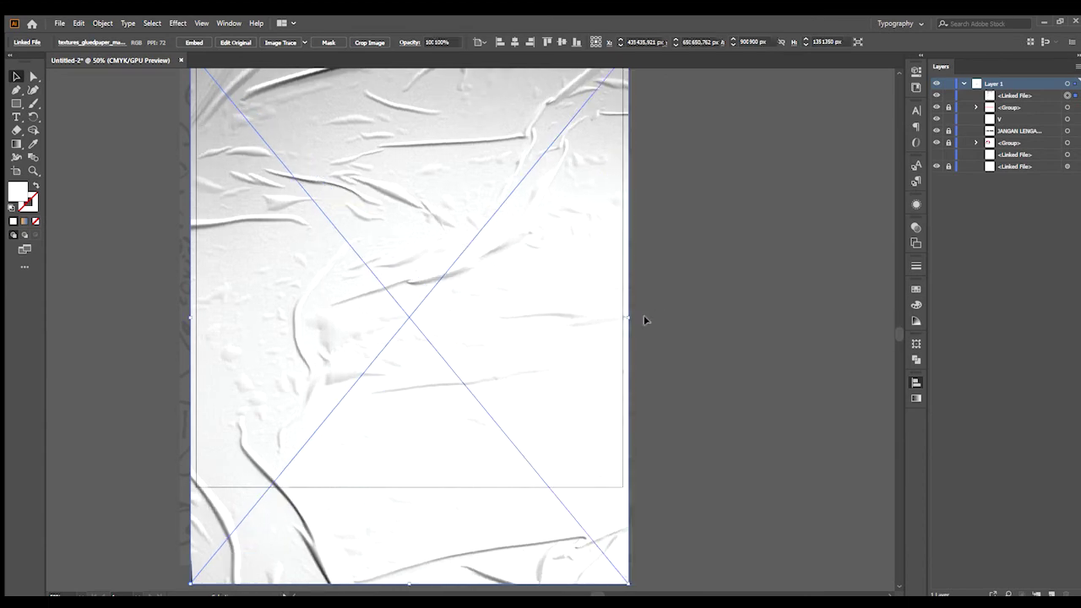
{"action": "scroll", "coordinate": [676, 330], "scroll_direction": "down", "scroll_amount": 1}
{"action": "left_click_drag", "start_coordinate": [495, 479], "coordinate": [473, 552]}
{"action": "left_click", "coordinate": [519, 444]}
{"action": "scroll", "coordinate": [518, 443], "scroll_direction": "up", "scroll_amount": 1}
{"action": "left_click", "coordinate": [535, 393]}
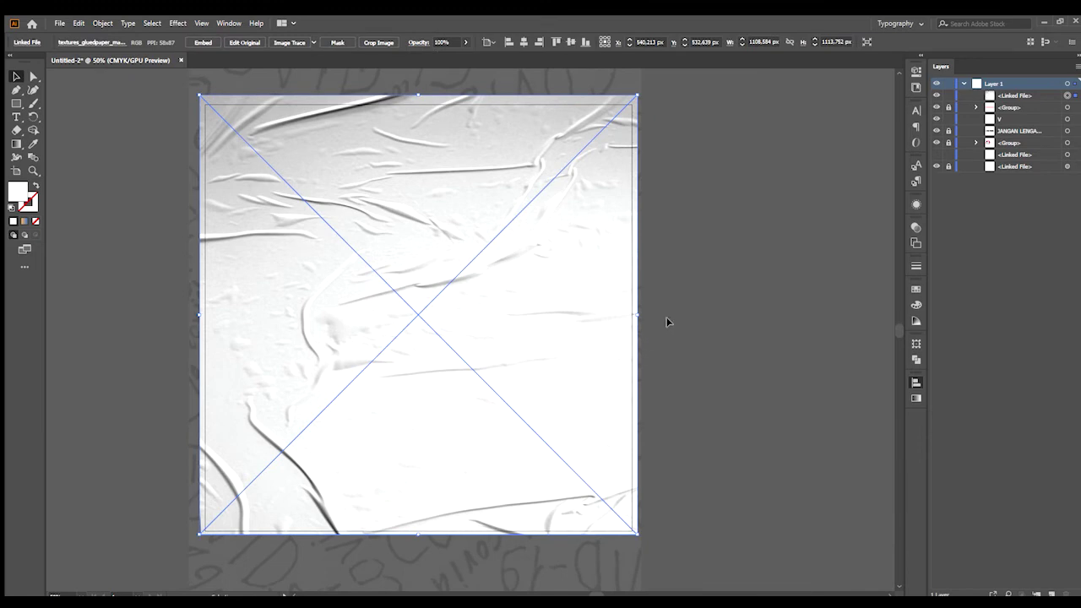
Step: Rotate the paper texture image 180 degrees over the artboard
{"action": "key", "text": "r"}
{"action": "left_click_drag", "start_coordinate": [674, 199], "coordinate": [285, 325]}
{"action": "key", "text": "v"}
{"action": "left_click", "coordinate": [664, 279]}
{"action": "key", "text": "space"}
{"action": "left_click_drag", "start_coordinate": [684, 285], "coordinate": [639, 308]}
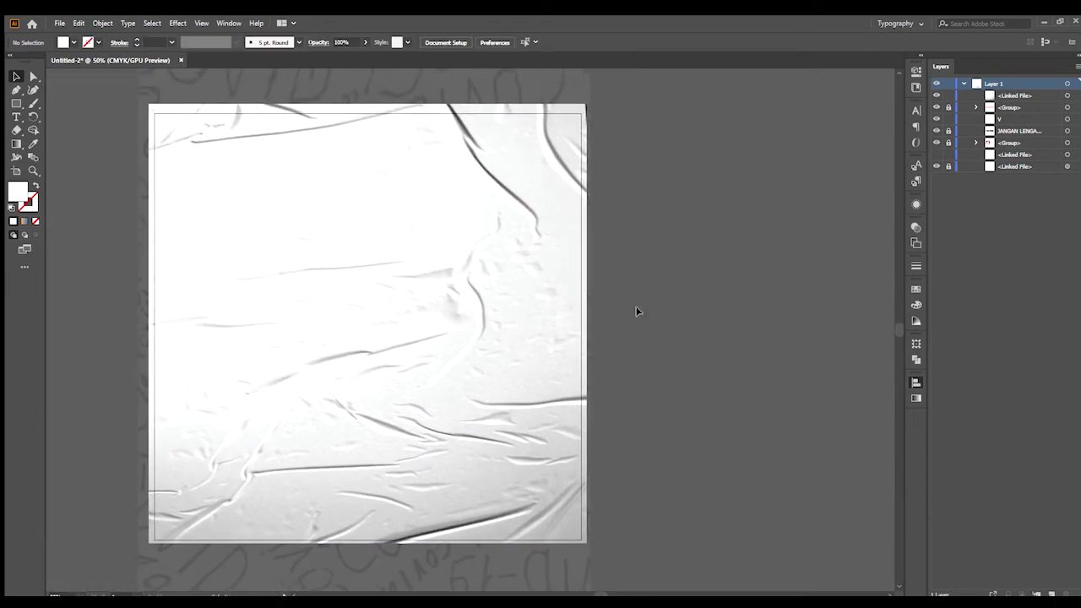
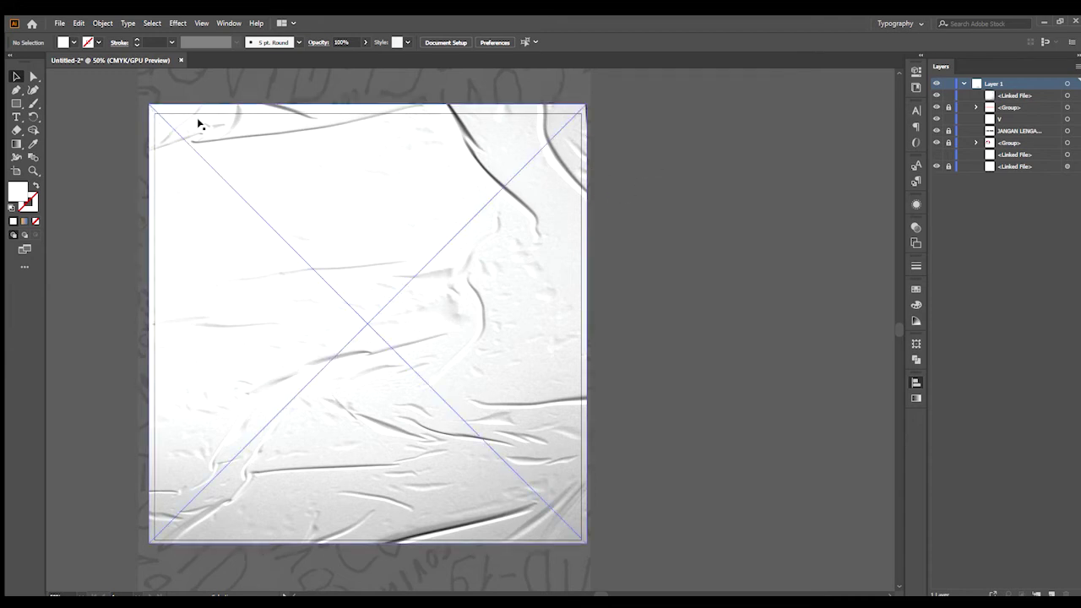
Step: Draw a white rectangle of about 1109 by 1120 px without a stroke, covering the paper texture
{"action": "key", "text": "m"}
{"action": "left_click_drag", "start_coordinate": [150, 106], "coordinate": [587, 490]}
{"action": "key", "text": "v"}
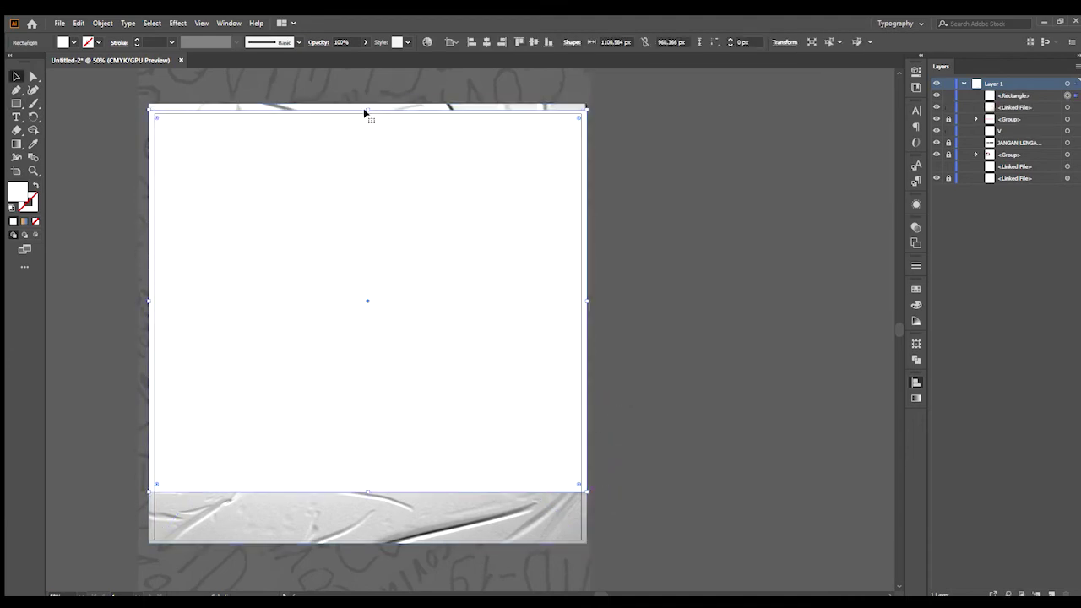
{"action": "left_click_drag", "start_coordinate": [367, 110], "coordinate": [368, 101]}
{"action": "left_click", "coordinate": [727, 203]}
{"action": "left_click_drag", "start_coordinate": [724, 205], "coordinate": [785, 179]}
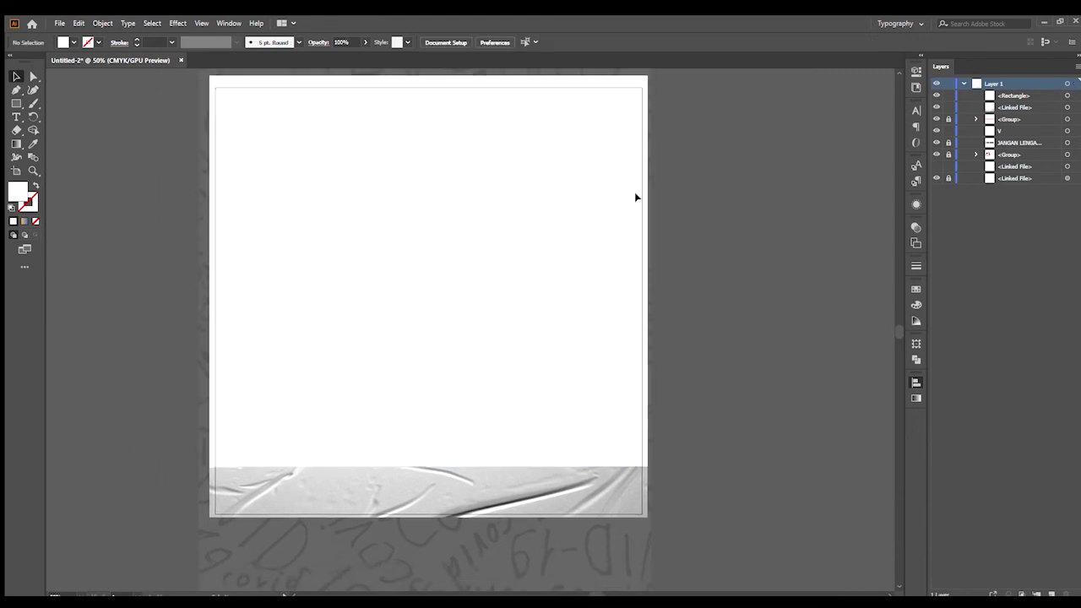
{"action": "left_click", "coordinate": [634, 193]}
{"action": "left_click_drag", "start_coordinate": [427, 467], "coordinate": [427, 516]}
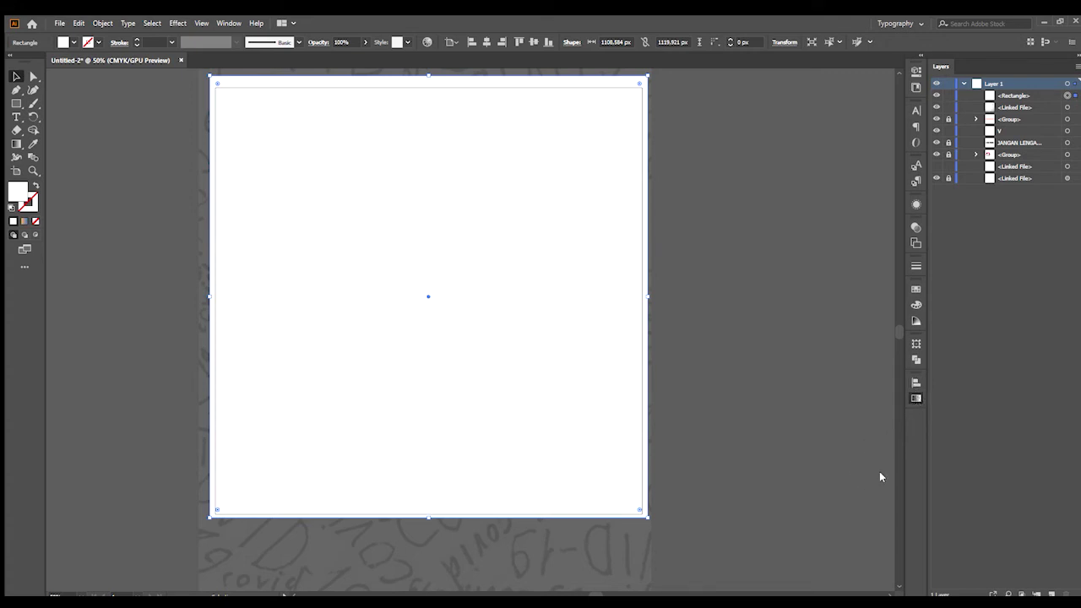
Step: Fill the rectangle with a linear white-to-transparent gradient and move it beside the artboard
{"action": "key", "text": "period"}
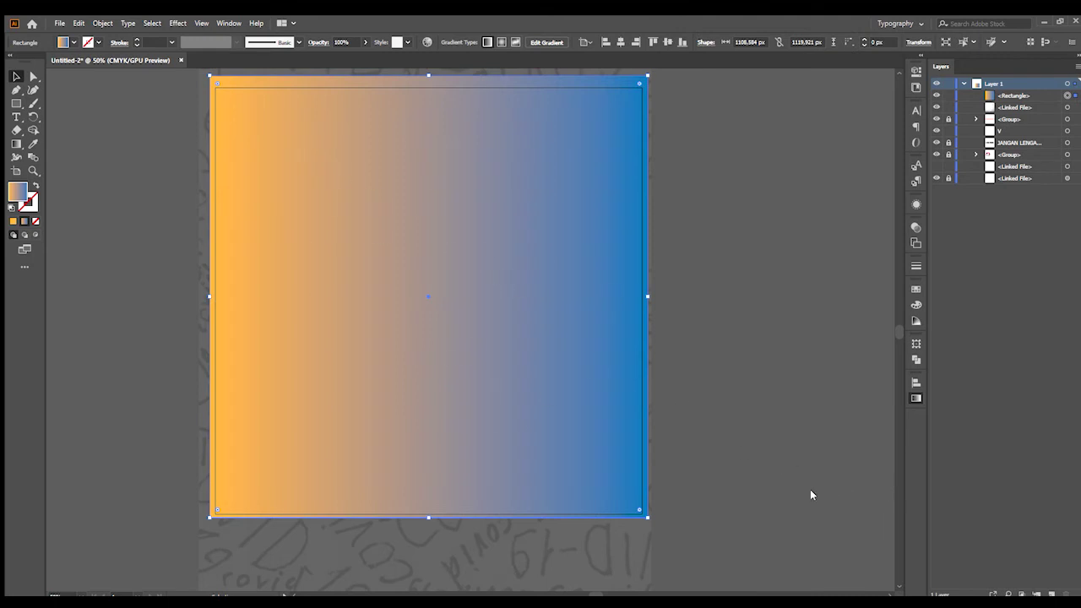
{"action": "left_click", "coordinate": [751, 372]}
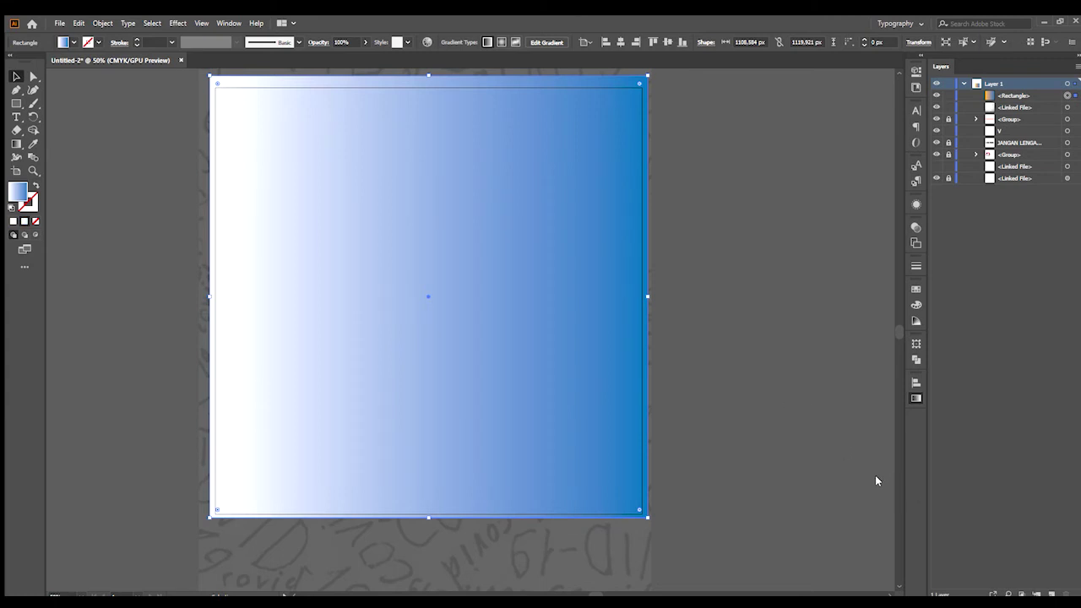
{"action": "key", "text": "ctrl+z"}
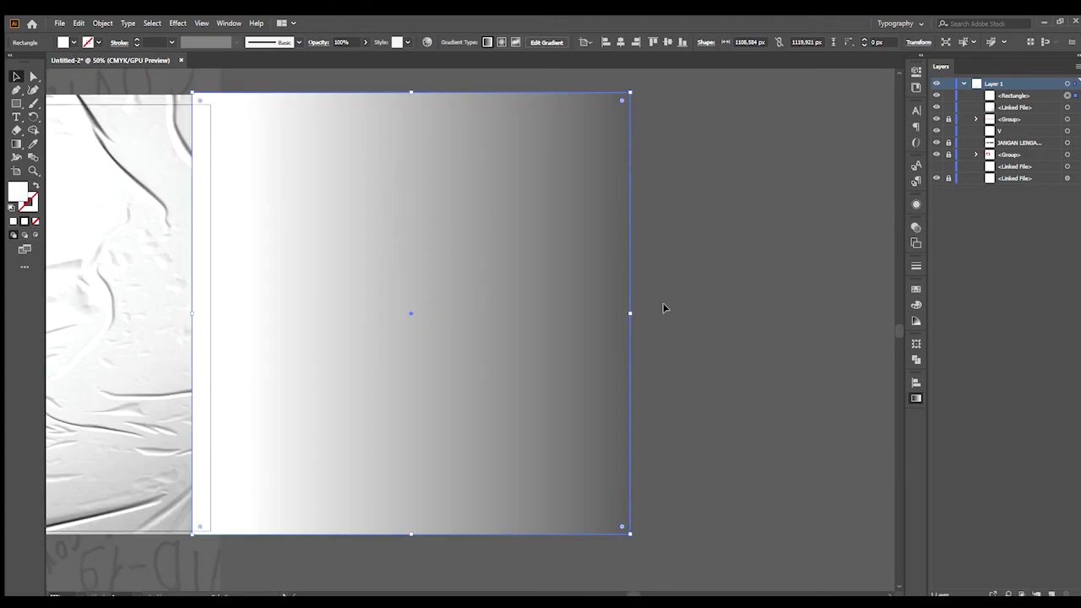
{"action": "scroll", "coordinate": [664, 304], "scroll_direction": "left", "scroll_amount": 10}
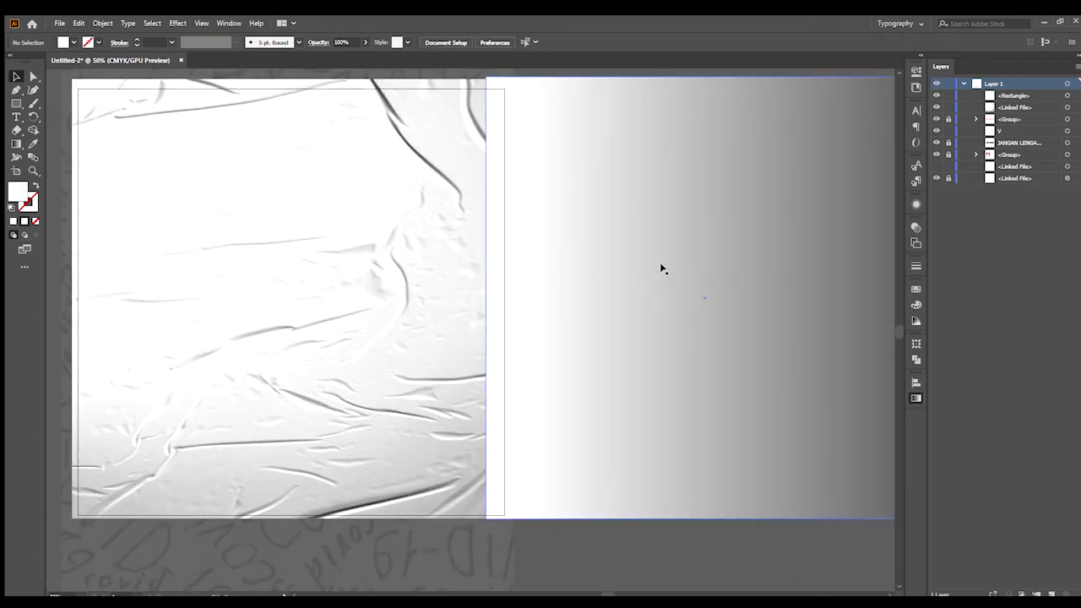
{"action": "left_click_drag", "start_coordinate": [661, 268], "coordinate": [557, 262]}
{"action": "scroll", "coordinate": [623, 266], "scroll_direction": "right", "scroll_amount": 5}
{"action": "left_click_drag", "start_coordinate": [571, 429], "coordinate": [581, 437]}
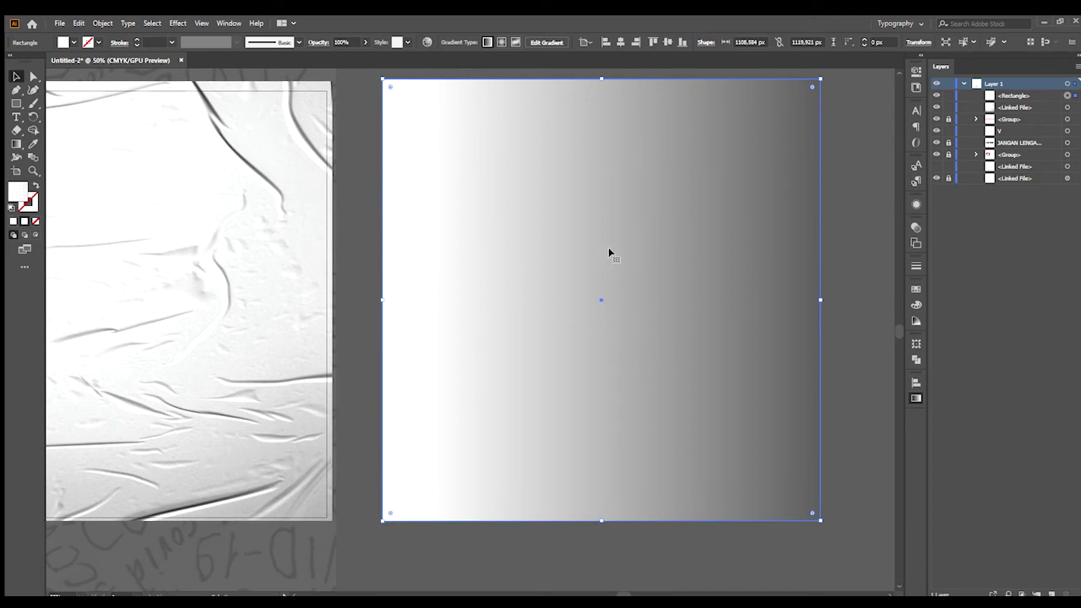
Step: Rotate the gradient rectangle 90 degrees so it fades downward from white, and place it back over the paper texture
{"action": "key", "text": "r"}
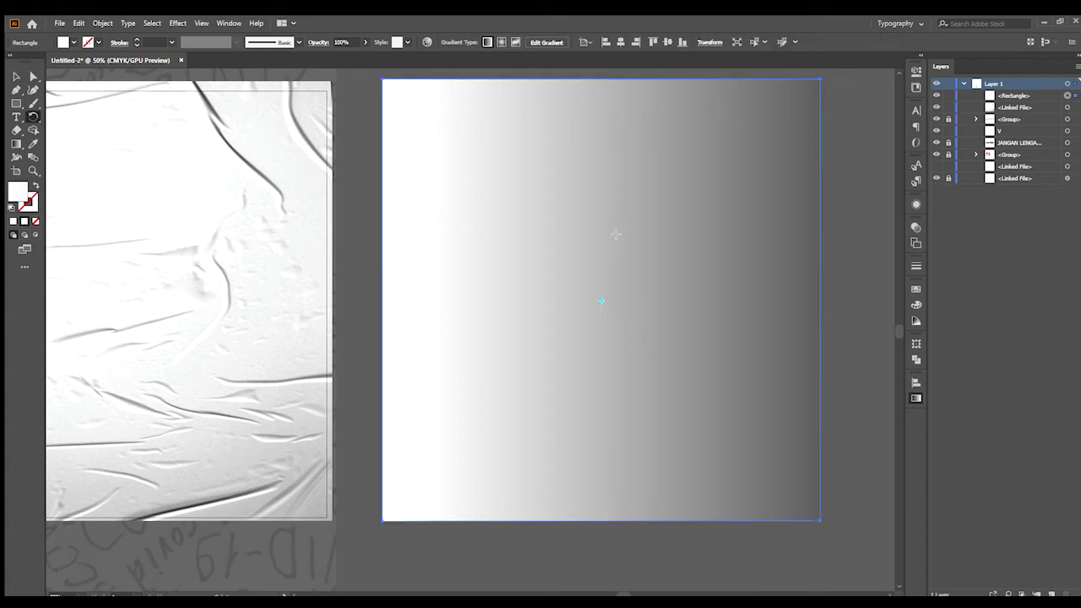
{"action": "left_click_drag", "start_coordinate": [695, 221], "coordinate": [629, 359]}
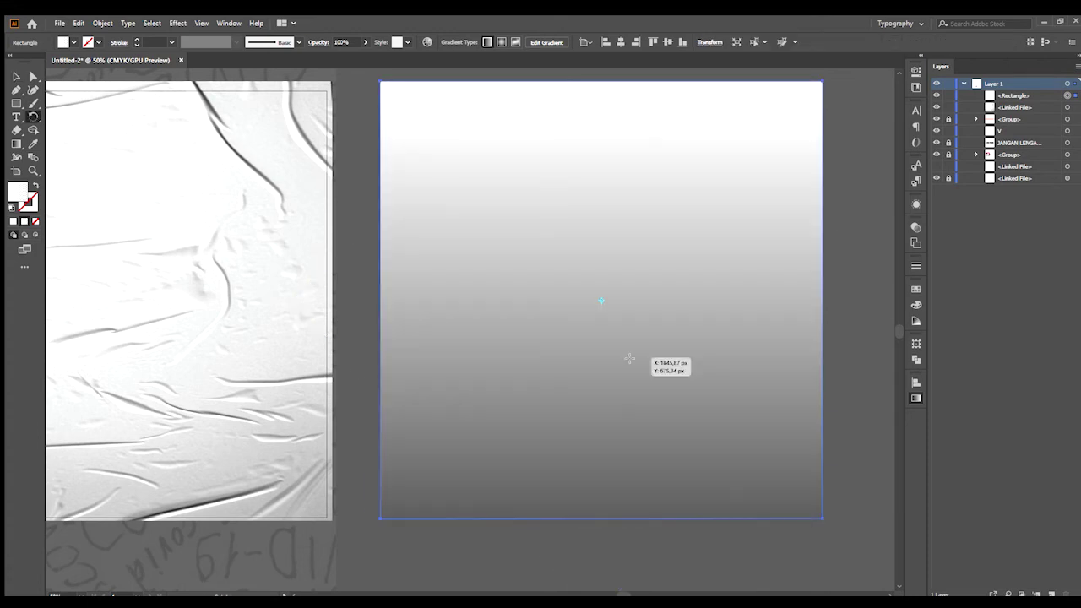
{"action": "key", "text": "v"}
{"action": "left_click", "coordinate": [611, 538]}
{"action": "left_click_drag", "start_coordinate": [624, 546], "coordinate": [772, 578]}
{"action": "left_click_drag", "start_coordinate": [698, 265], "coordinate": [217, 256]}
{"action": "left_click_drag", "start_coordinate": [401, 265], "coordinate": [479, 259]}
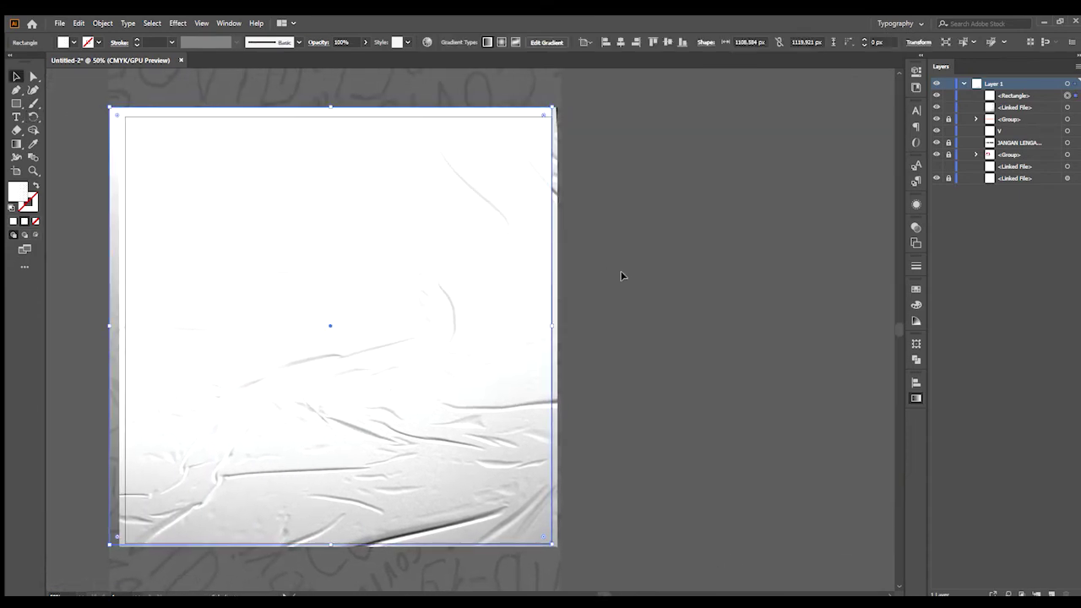
{"action": "left_click", "coordinate": [621, 272]}
{"action": "left_click_drag", "start_coordinate": [615, 272], "coordinate": [632, 268]}
{"action": "left_click_drag", "start_coordinate": [513, 223], "coordinate": [523, 203]}
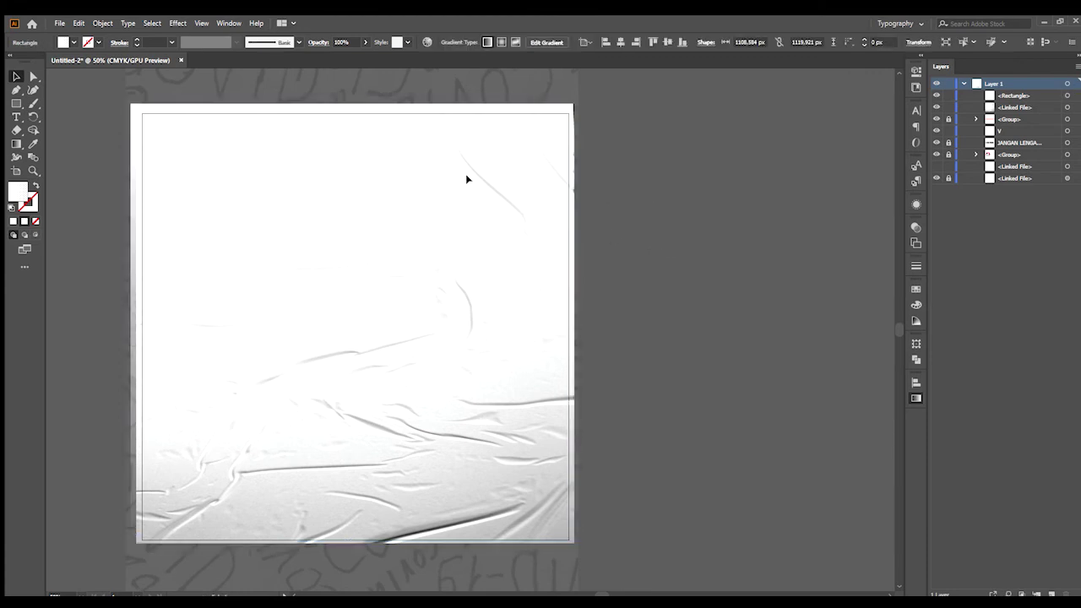
Step: Duplicate the white-to-transparent rectangle in place to strengthen the fade over the paper texture
{"action": "left_click", "coordinate": [467, 175]}
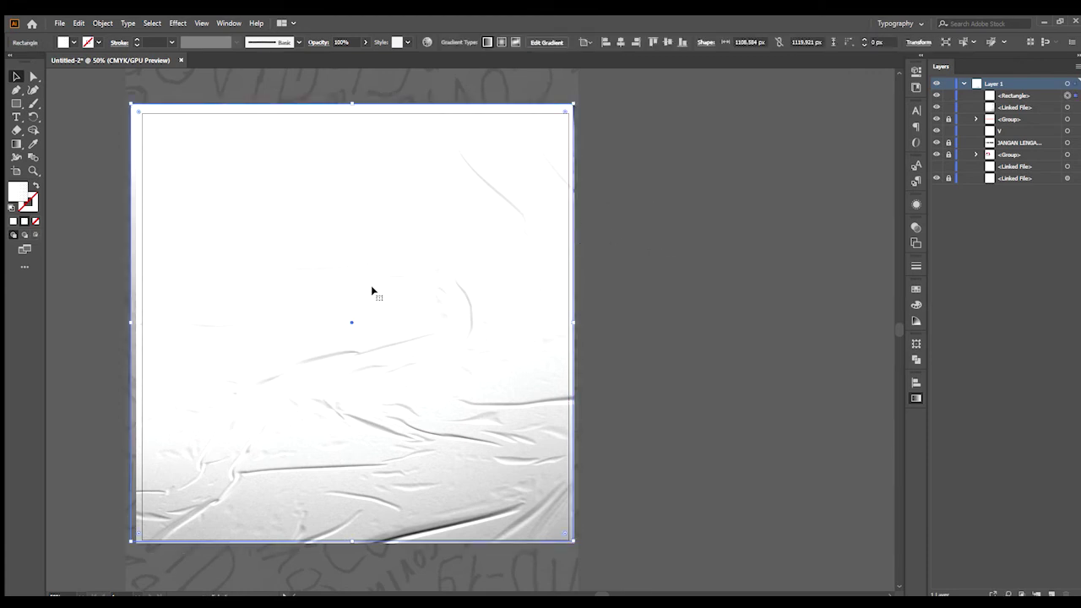
{"action": "key", "text": "a"}
{"action": "key", "text": "ctrl+c"}
{"action": "key", "text": "ctrl+f"}
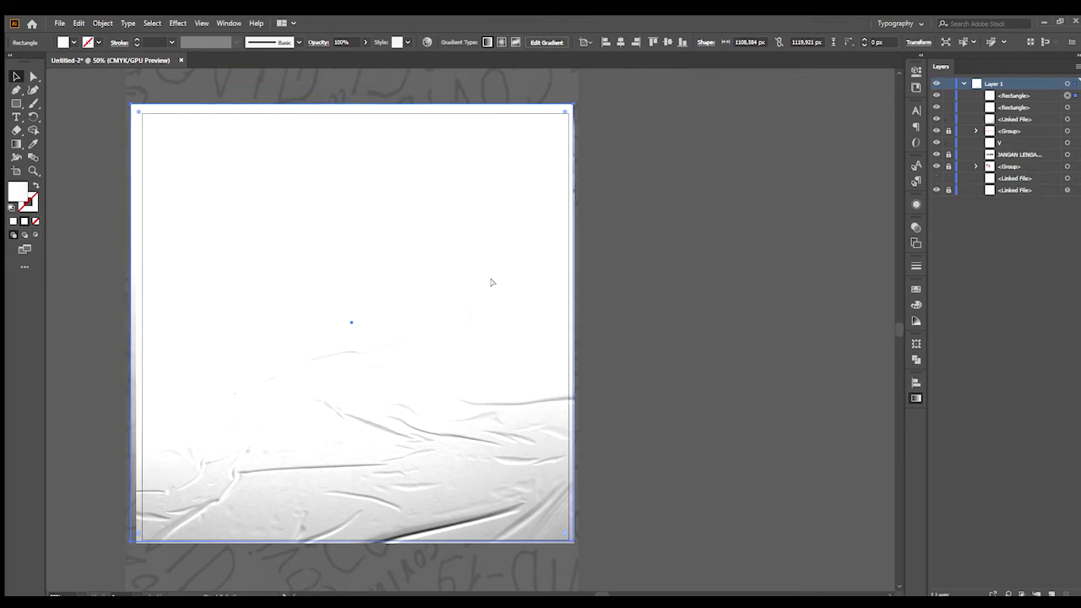
Step: Group the paper texture image with the two white gradient rectangles covering it
{"action": "left_click", "coordinate": [623, 292]}
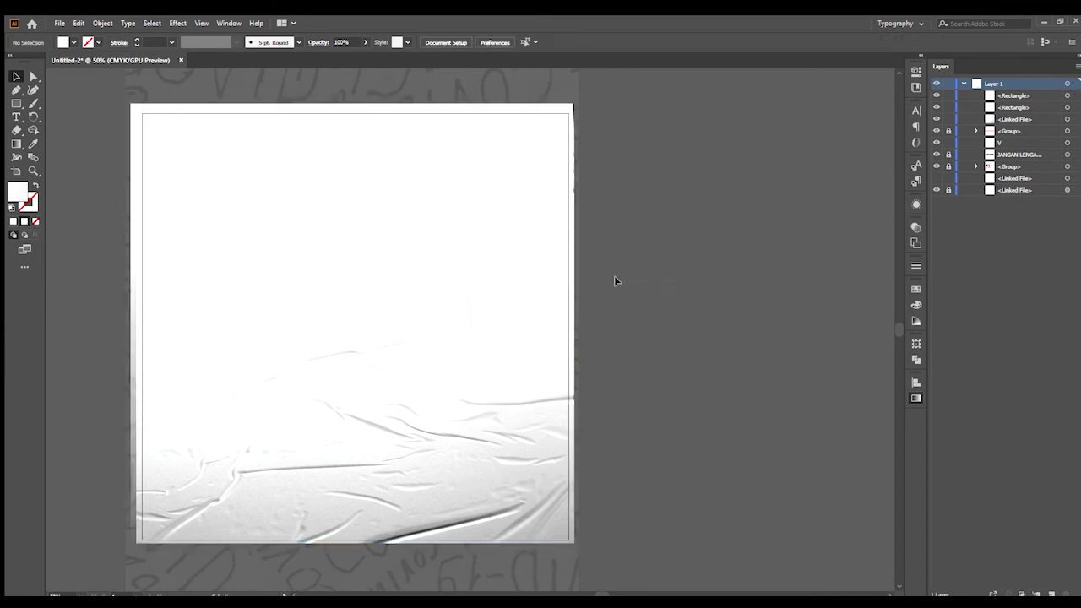
{"action": "key", "text": "ctrl+a"}
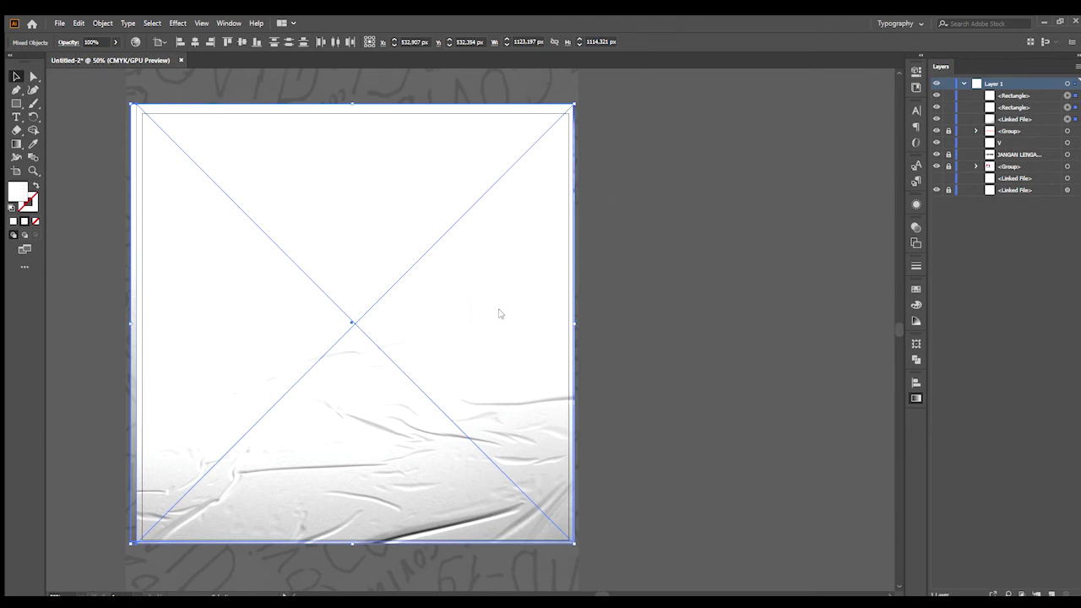
{"action": "key", "text": "ctrl+g"}
{"action": "left_click_drag", "start_coordinate": [637, 328], "coordinate": [662, 325]}
{"action": "left_click", "coordinate": [696, 299]}
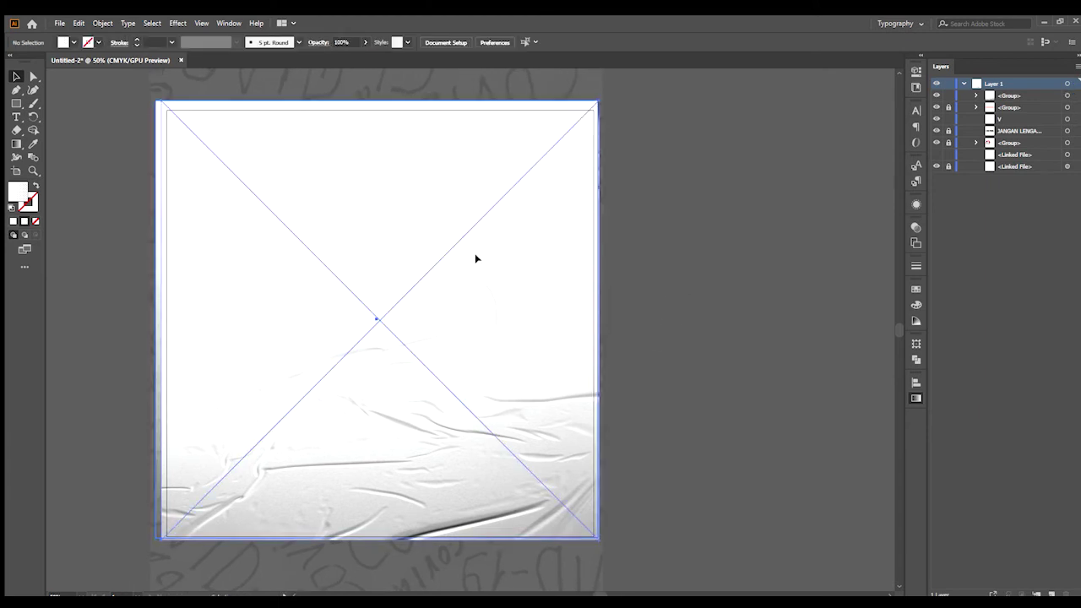
Step: Change the blending mode of the paper texture group so the artwork beneath shows through it
{"action": "left_click", "coordinate": [475, 255]}
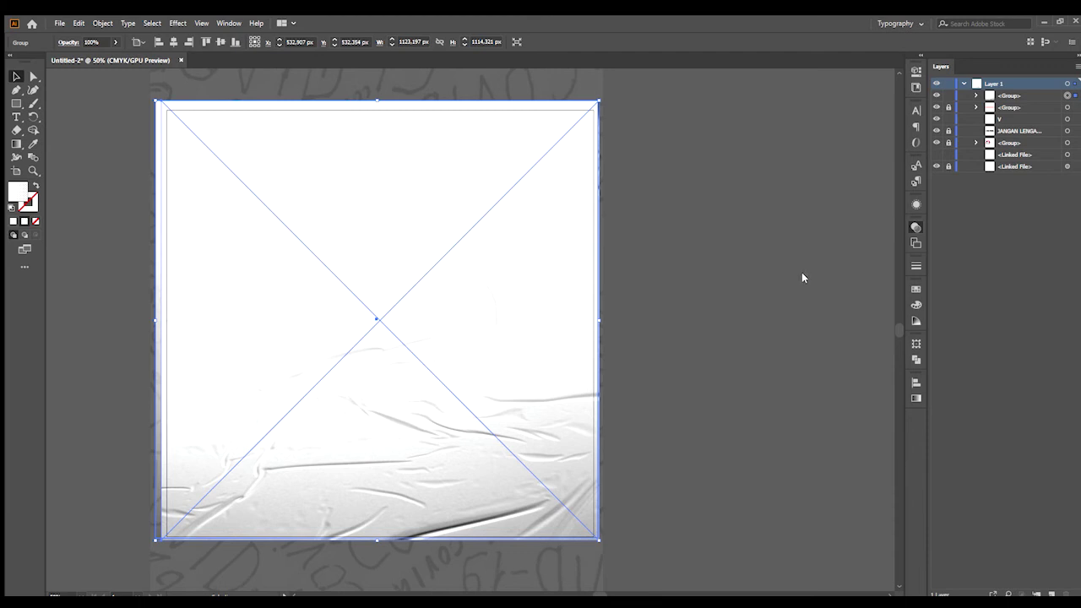
{"action": "left_click_drag", "start_coordinate": [717, 304], "coordinate": [734, 289]}
{"action": "left_click", "coordinate": [721, 290]}
{"action": "left_click", "coordinate": [426, 505]}
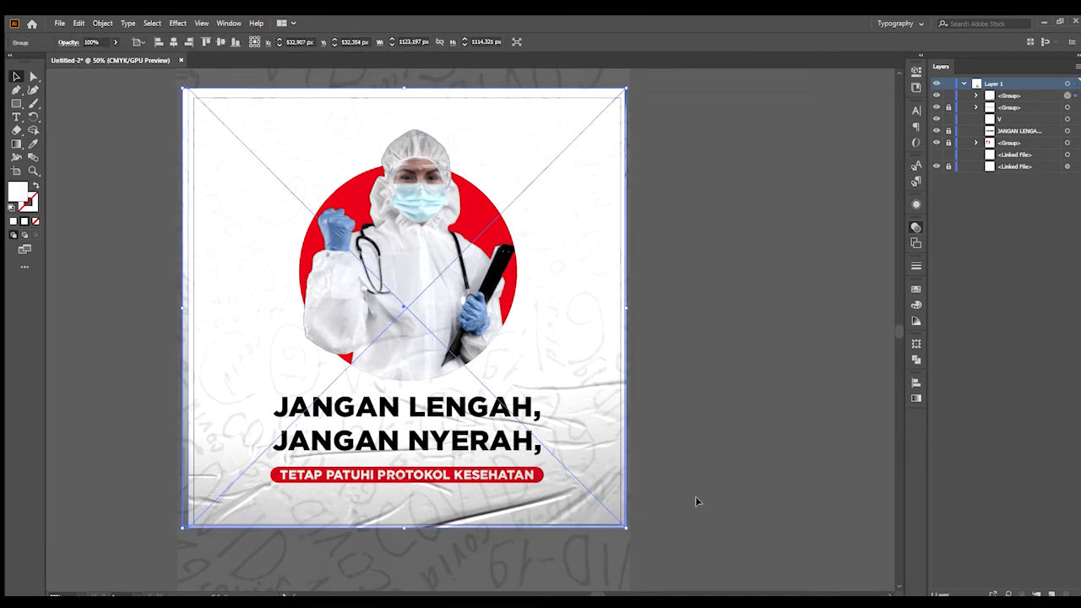
Step: Stretch the paper texture group upward from its top edge to a height of about 1166 px
{"action": "left_click", "coordinate": [694, 393]}
{"action": "left_click_drag", "start_coordinate": [694, 391], "coordinate": [642, 411]}
{"action": "left_click", "coordinate": [542, 335]}
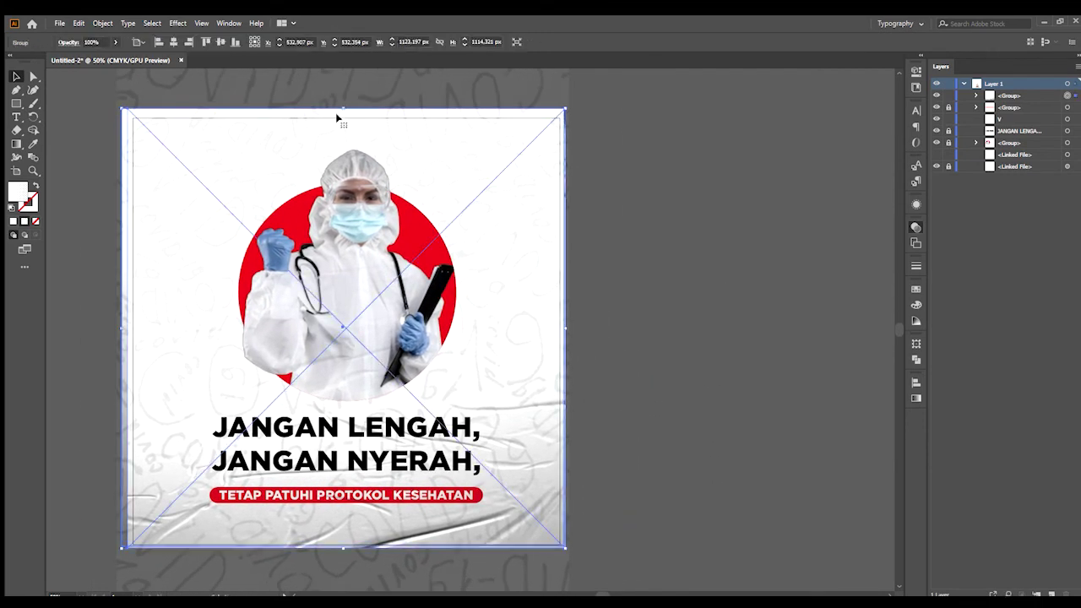
{"action": "left_click_drag", "start_coordinate": [343, 109], "coordinate": [363, 87]}
{"action": "left_click", "coordinate": [653, 269]}
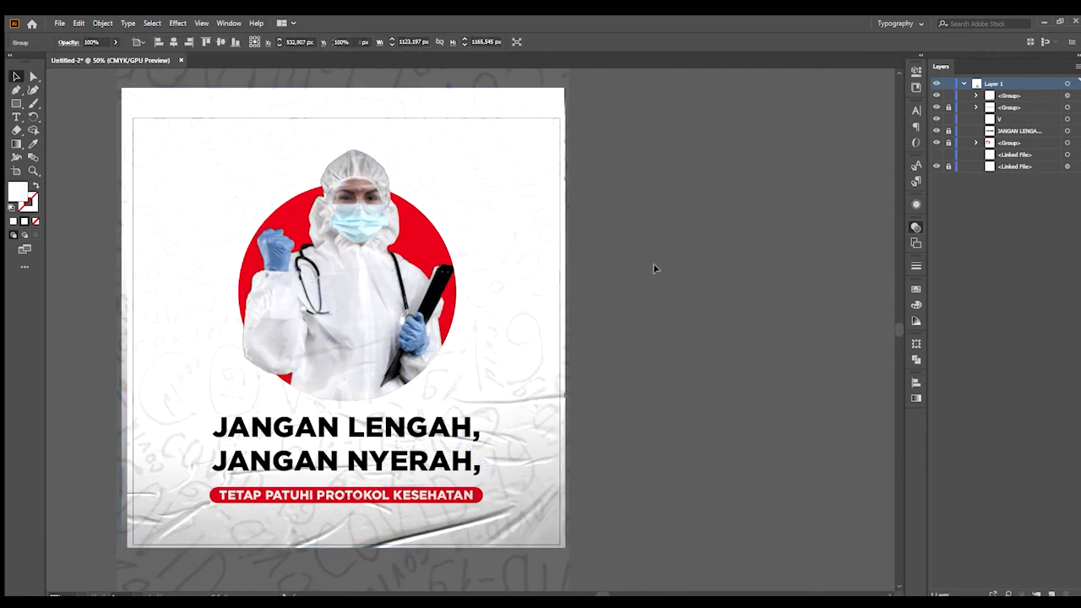
Step: Move the paper texture group down to a Y position of about 575 px and lock it
{"action": "left_click_drag", "start_coordinate": [590, 246], "coordinate": [593, 231]}
{"action": "left_click_drag", "start_coordinate": [487, 215], "coordinate": [486, 226]}
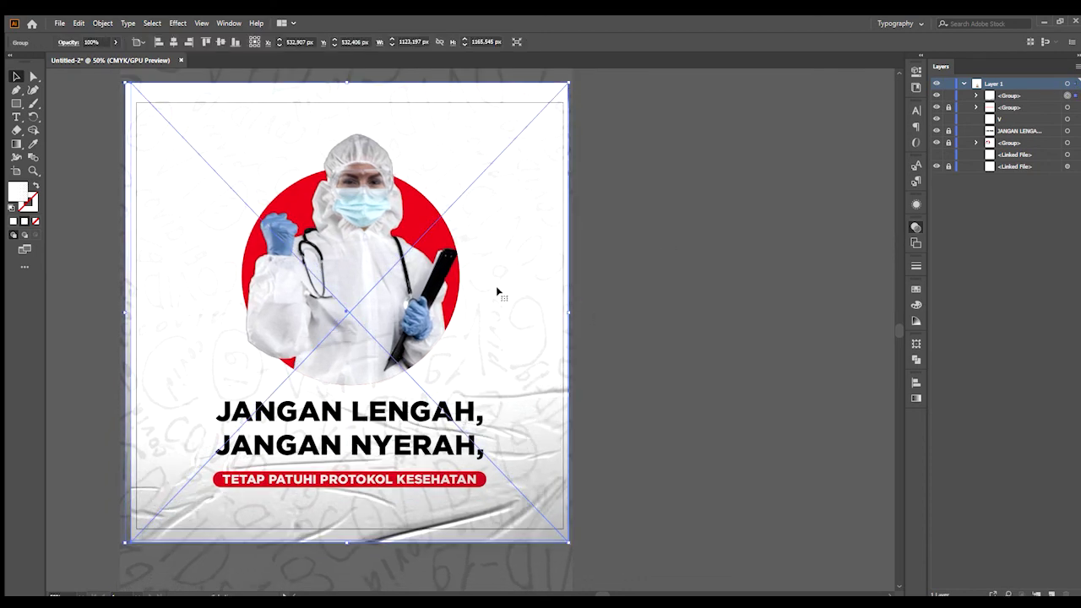
{"action": "left_click_drag", "start_coordinate": [479, 281], "coordinate": [478, 297]}
{"action": "left_click_drag", "start_coordinate": [620, 274], "coordinate": [631, 299]}
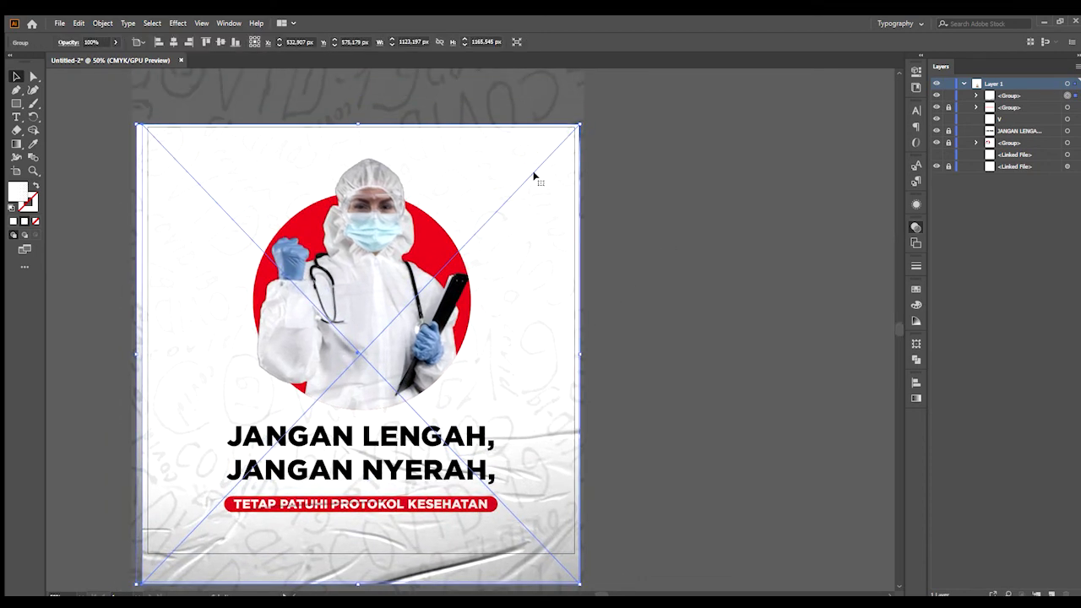
{"action": "left_click", "coordinate": [654, 252]}
{"action": "left_click_drag", "start_coordinate": [692, 234], "coordinate": [659, 241]}
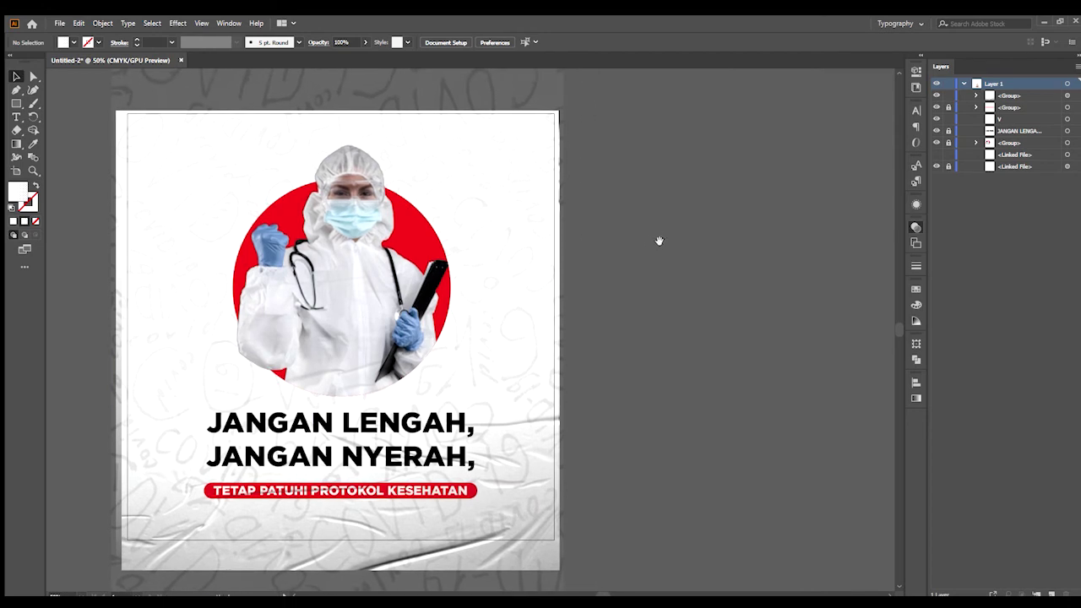
{"action": "left_click", "coordinate": [515, 218]}
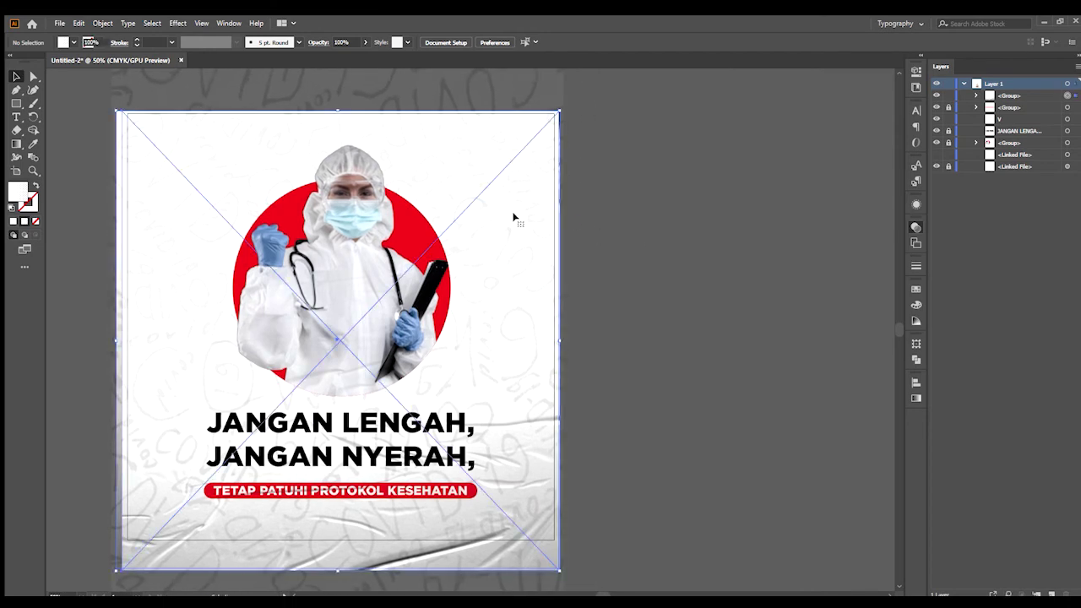
{"action": "left_click", "coordinate": [663, 203]}
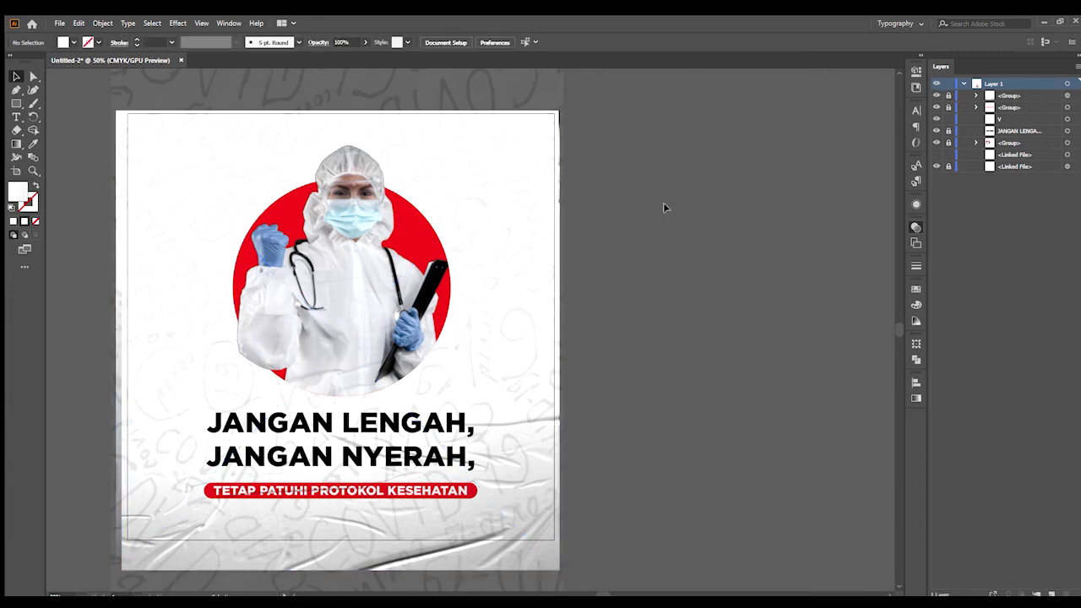
Step: Show the hidden cement-texture.jpg image and narrow it to about 1119 px wide over the artboard
{"action": "scroll", "coordinate": [621, 226], "scroll_direction": "left", "scroll_amount": 2}
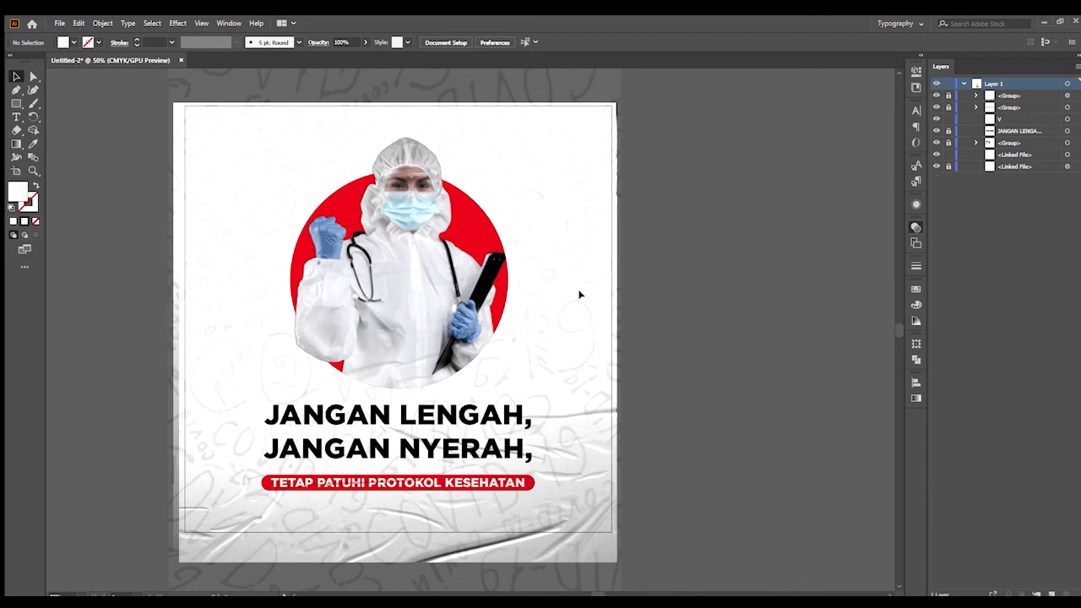
{"action": "scroll", "coordinate": [512, 323], "scroll_direction": "down", "scroll_amount": 2}
{"action": "left_click_drag", "start_coordinate": [574, 279], "coordinate": [560, 308]}
{"action": "left_click_drag", "start_coordinate": [409, 117], "coordinate": [533, 360]}
{"action": "left_click_drag", "start_coordinate": [600, 448], "coordinate": [552, 461]}
{"action": "scroll", "coordinate": [556, 454], "scroll_direction": "up", "scroll_amount": 2}
{"action": "left_click_drag", "start_coordinate": [615, 423], "coordinate": [622, 466]}
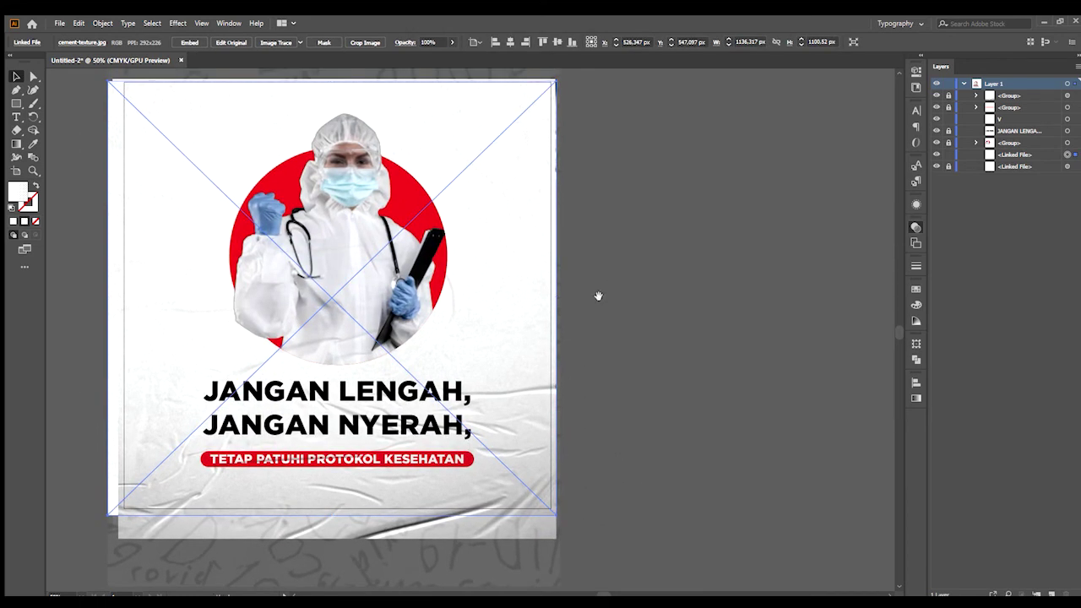
{"action": "left_click_drag", "start_coordinate": [598, 297], "coordinate": [616, 342]}
{"action": "left_click_drag", "start_coordinate": [473, 285], "coordinate": [485, 284]}
{"action": "left_click_drag", "start_coordinate": [498, 302], "coordinate": [502, 292]}
{"action": "left_click_drag", "start_coordinate": [591, 333], "coordinate": [581, 333]}
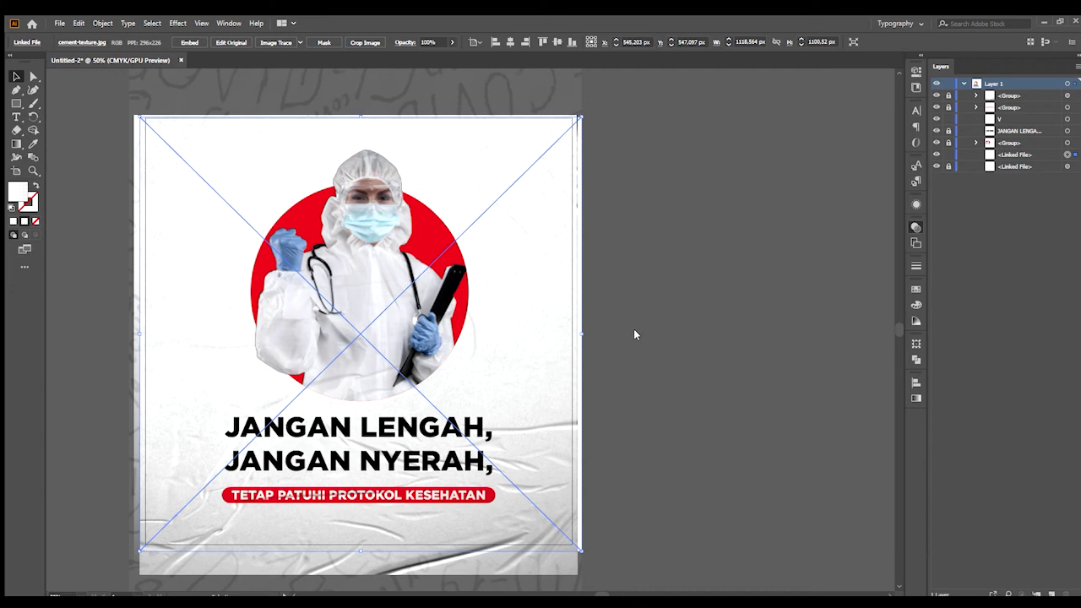
Step: Bring the cement texture to the front, centre it at X 540 px and change its blending mode to reveal the artwork
{"action": "key", "text": "ctrl+shift+bracketright"}
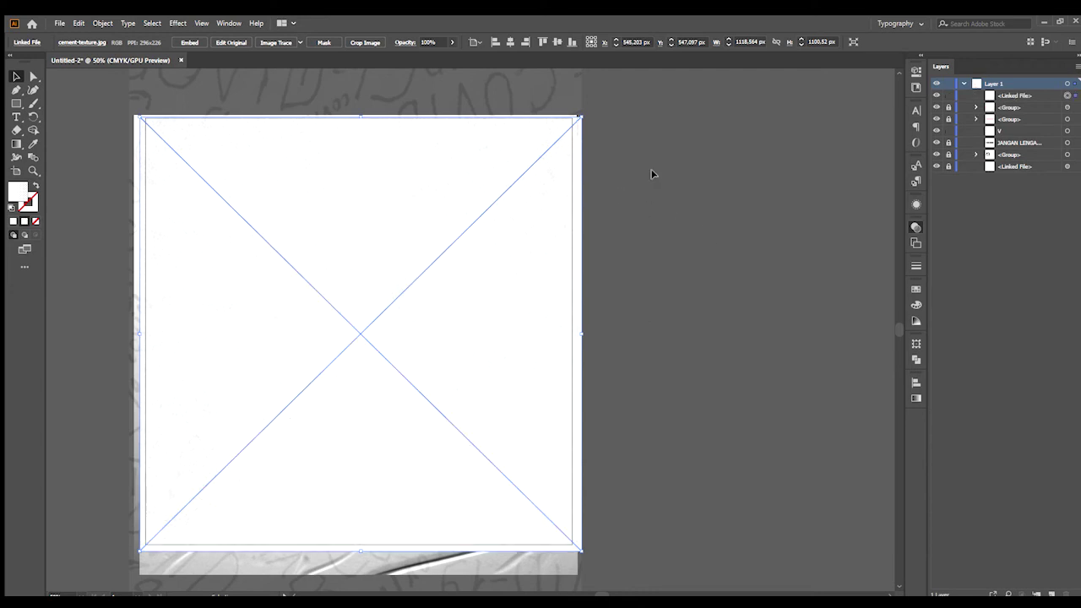
{"action": "left_click_drag", "start_coordinate": [465, 179], "coordinate": [462, 178]}
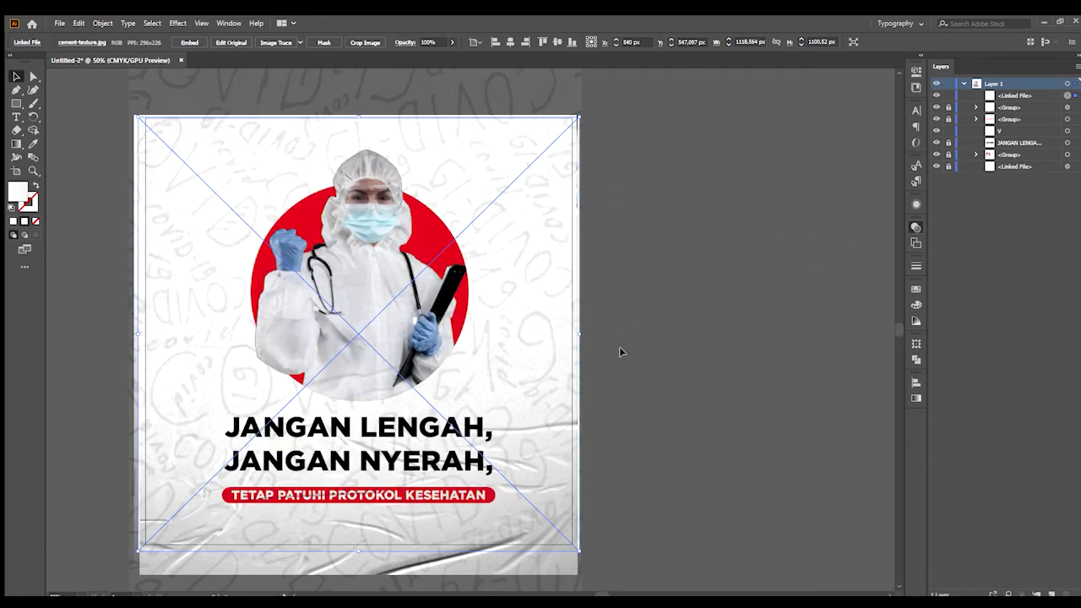
{"action": "left_click", "coordinate": [631, 346]}
{"action": "scroll", "coordinate": [368, 249], "scroll_direction": "up", "scroll_amount": 3}
{"action": "scroll", "coordinate": [393, 245], "scroll_direction": "down", "scroll_amount": 2}
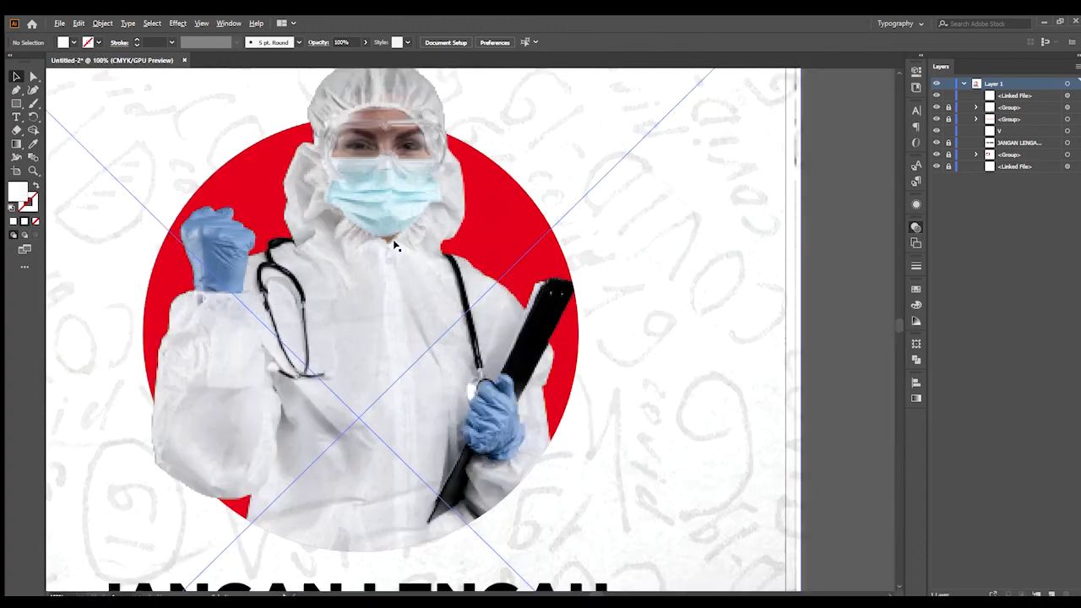
{"action": "left_click_drag", "start_coordinate": [626, 328], "coordinate": [603, 228]}
{"action": "left_click_drag", "start_coordinate": [749, 336], "coordinate": [781, 375]}
{"action": "scroll", "coordinate": [776, 378], "scroll_direction": "down", "scroll_amount": 1}
Step: Lock the cement texture image on top of the artwork
{"action": "left_click", "coordinate": [644, 241]}
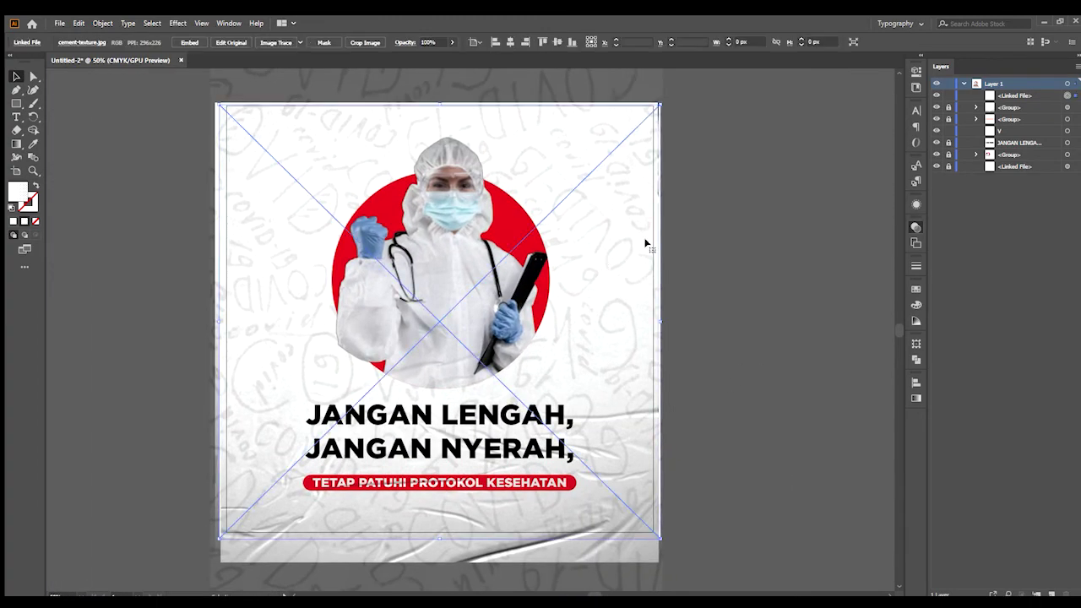
{"action": "left_click", "coordinate": [750, 217]}
{"action": "left_click_drag", "start_coordinate": [750, 216], "coordinate": [669, 277]}
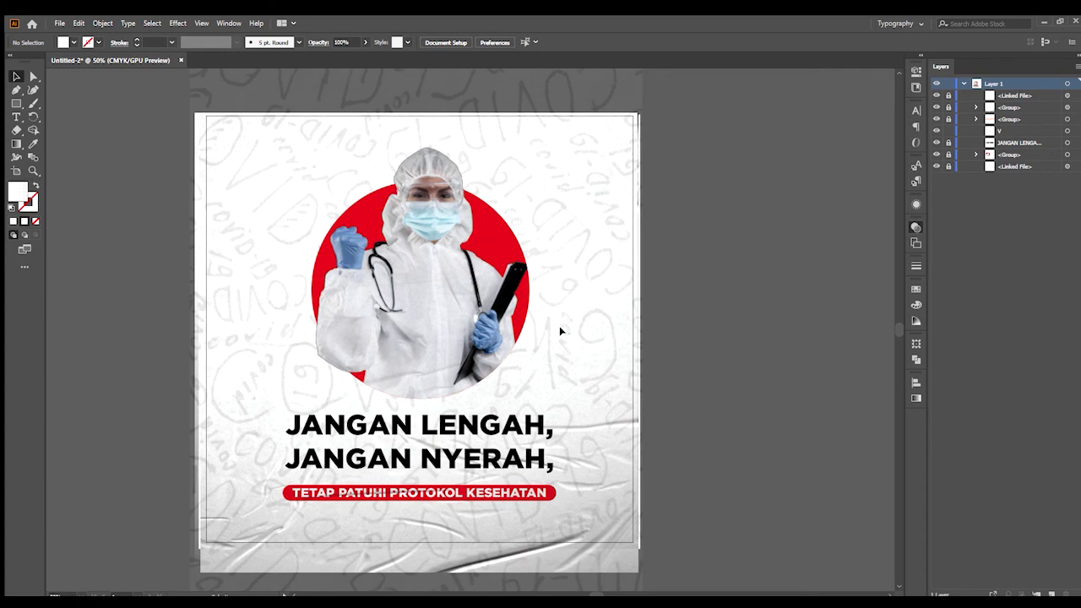
Step: Create an area text frame beside the doctor reading "TETAP PATUHI PROTOKOL KESEHATAN"
{"action": "key", "text": "t"}
{"action": "left_click_drag", "start_coordinate": [581, 287], "coordinate": [784, 355]}
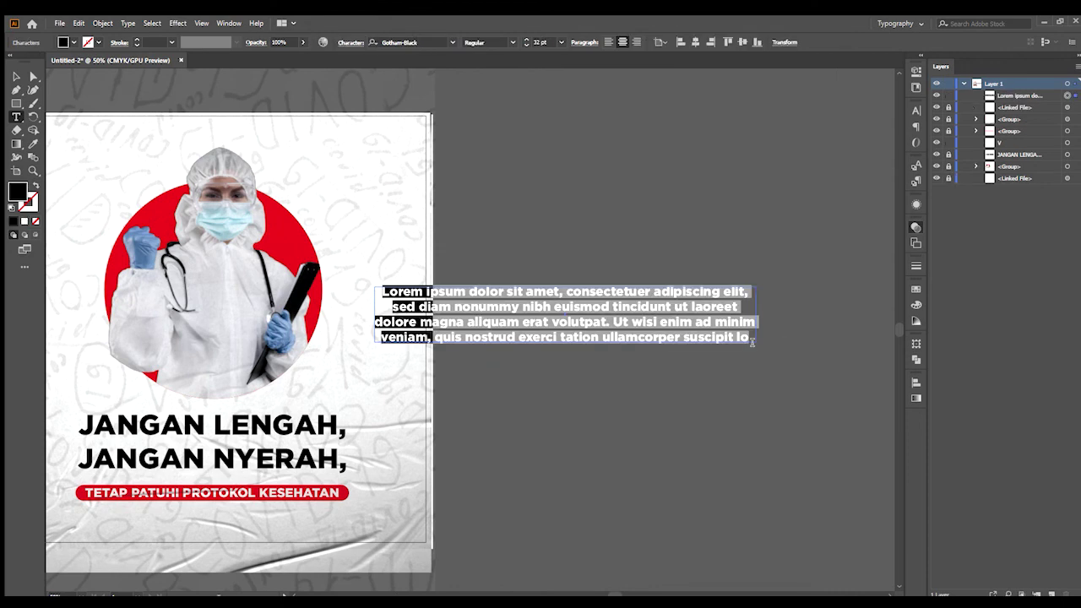
{"action": "key", "text": "BackSpace"}
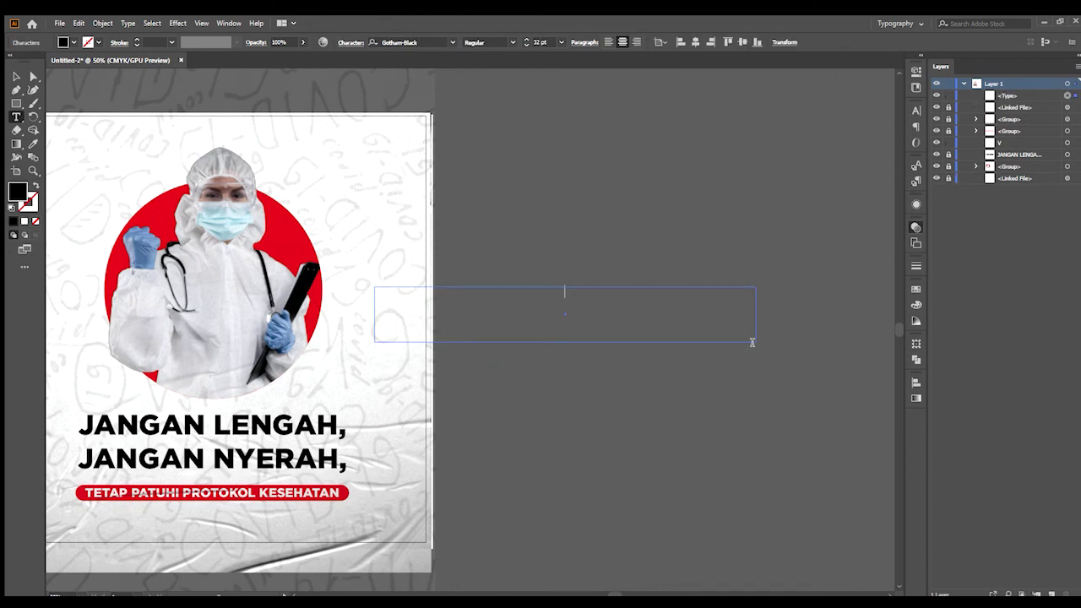
{"action": "type", "text": "TETAP PATUHI"}
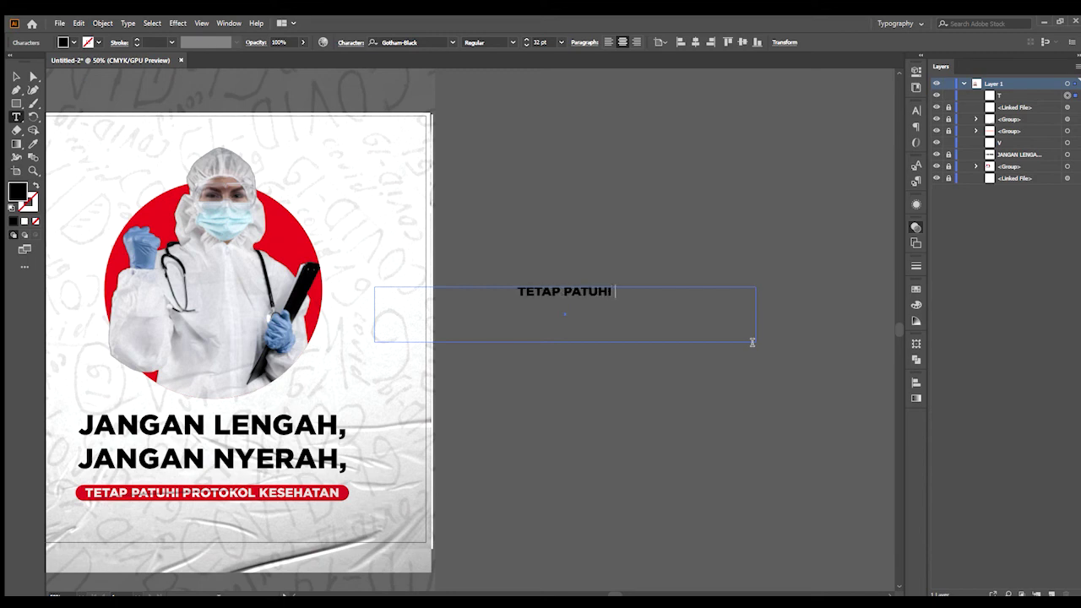
{"action": "type", "text": " PROTOKOL KESEH"}
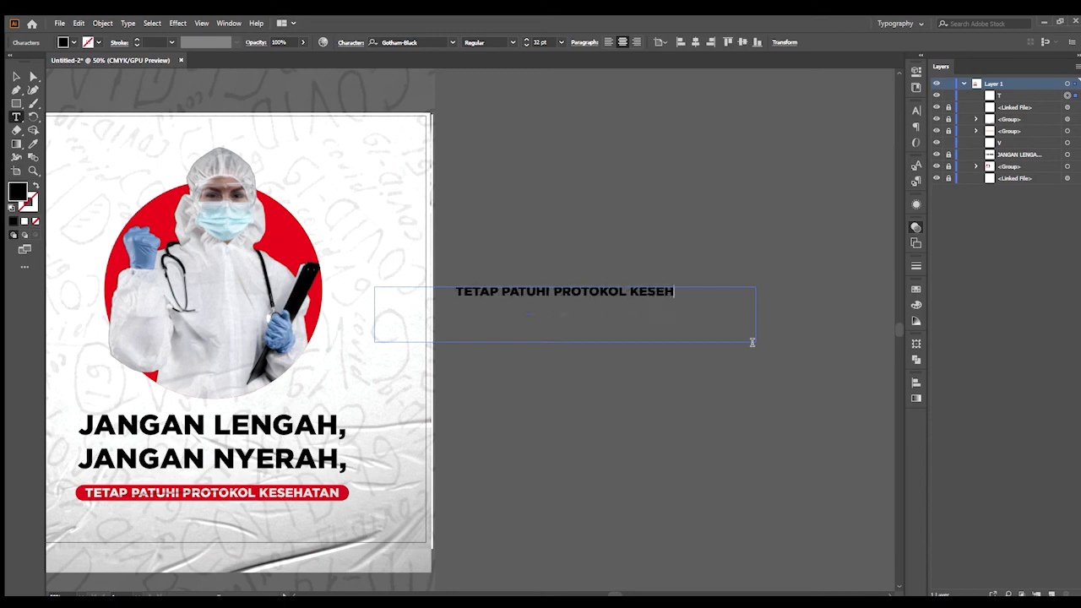
{"action": "type", "text": "ATAN"}
{"action": "key", "text": "Escape"}
{"action": "scroll", "coordinate": [673, 365], "scroll_direction": "left", "scroll_amount": 2}
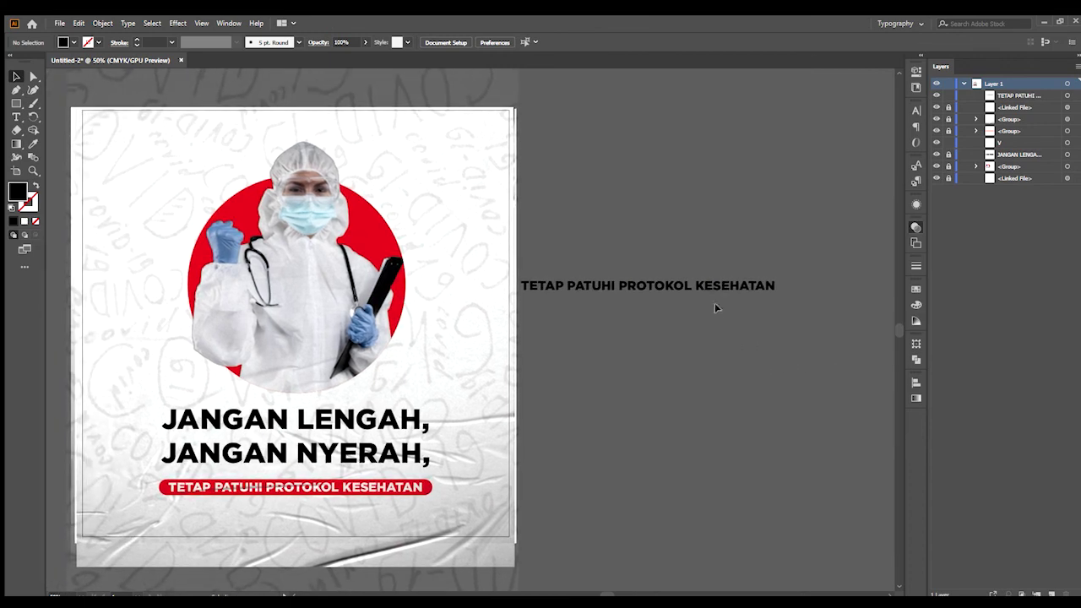
Step: Rotate the new text 90 degrees to read upward and place it along the artboard's right margin
{"action": "left_click_drag", "start_coordinate": [718, 290], "coordinate": [624, 339]}
{"action": "key", "text": "r"}
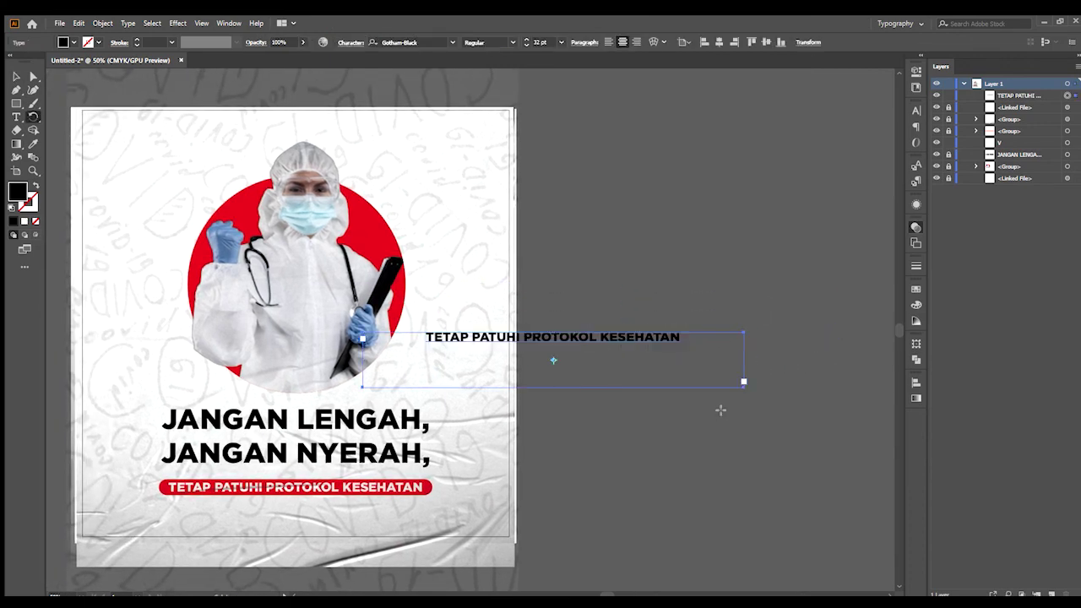
{"action": "left_click_drag", "start_coordinate": [718, 411], "coordinate": [507, 237]}
{"action": "key", "text": "v"}
{"action": "left_click", "coordinate": [675, 328]}
Step: Extend the vertical text frame down to the bottom margin so the text is centred along the artboard's height
{"action": "scroll", "coordinate": [667, 326], "scroll_direction": "left", "scroll_amount": 1}
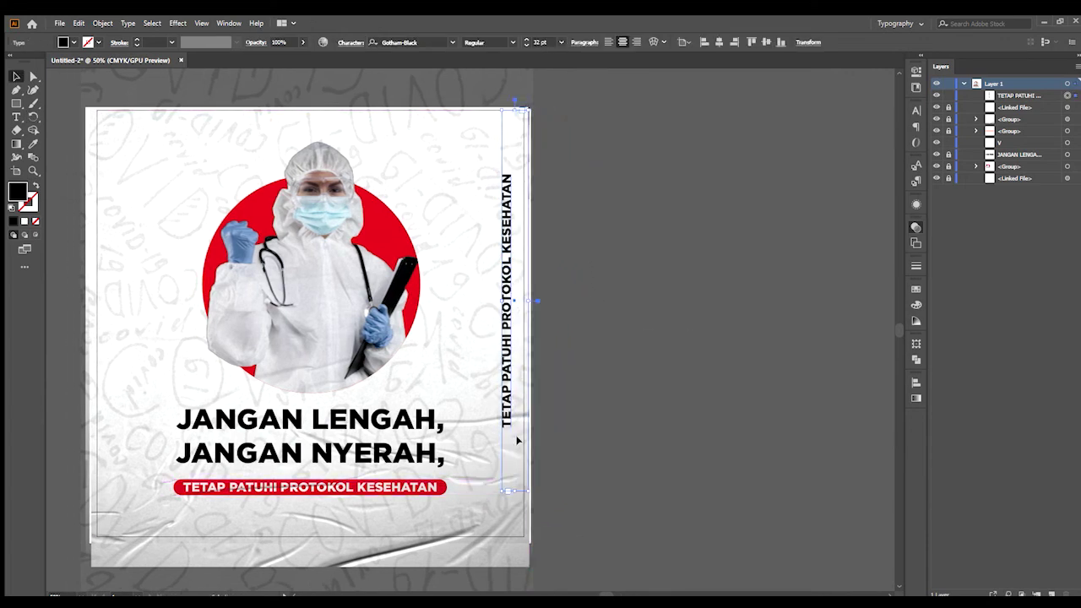
{"action": "left_click_drag", "start_coordinate": [514, 491], "coordinate": [514, 537]}
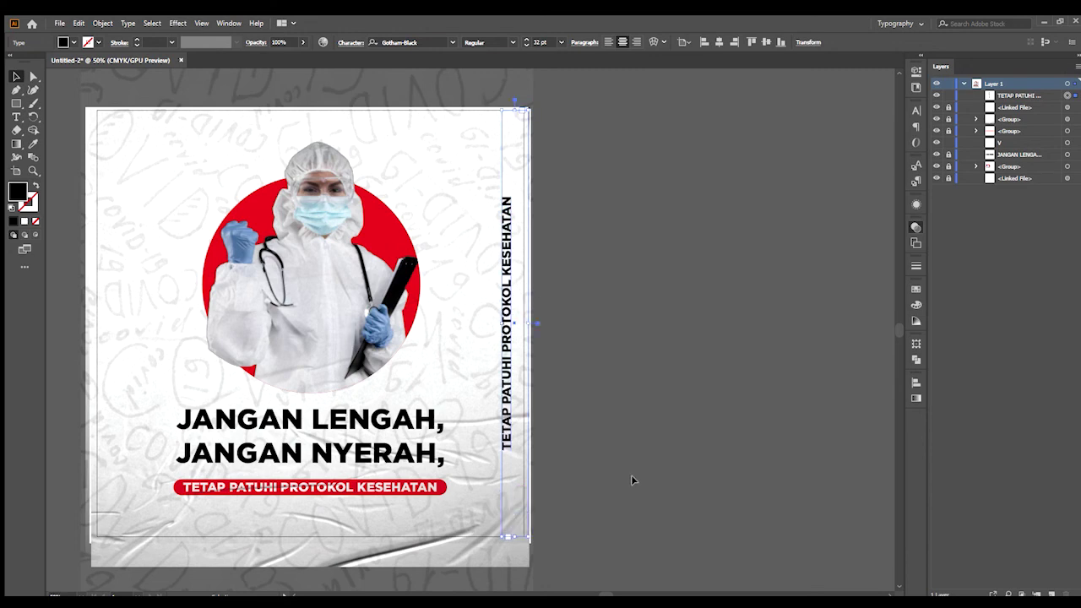
{"action": "left_click", "coordinate": [631, 474]}
{"action": "left_click_drag", "start_coordinate": [588, 374], "coordinate": [617, 369]}
Step: Increase the font size of the vertical text to 52 pt
{"action": "left_click", "coordinate": [536, 247]}
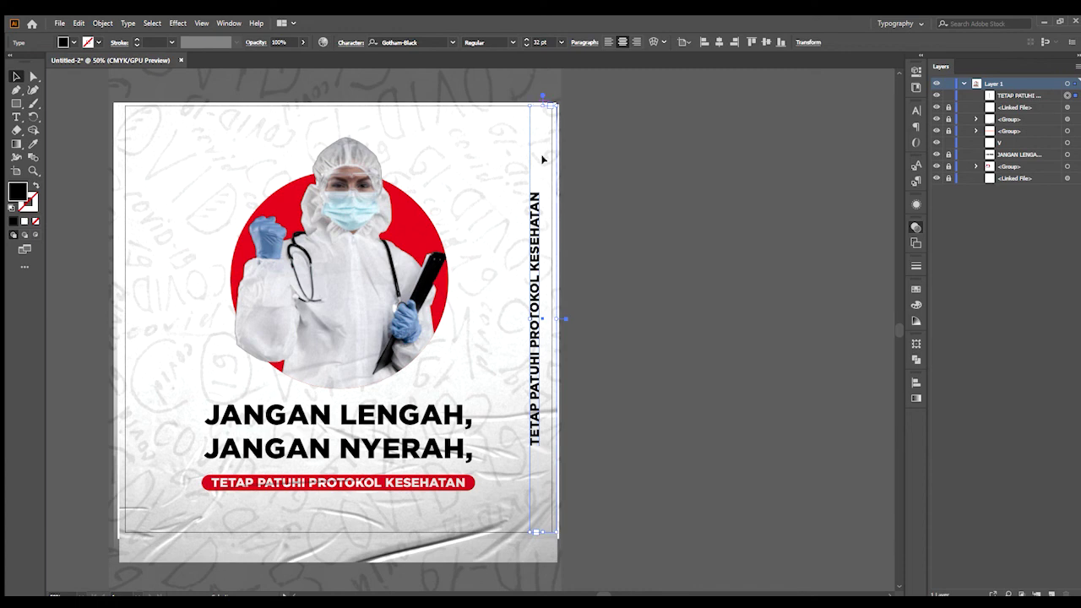
{"action": "left_click", "coordinate": [525, 38]}
{"action": "left_click", "coordinate": [525, 38]}
{"action": "left_click", "coordinate": [525, 38]}
{"action": "left_click", "coordinate": [524, 38]}
{"action": "left_click", "coordinate": [524, 38]}
{"action": "left_click", "coordinate": [525, 38]}
{"action": "left_click", "coordinate": [524, 38]}
{"action": "left_click", "coordinate": [524, 38]}
{"action": "left_click", "coordinate": [526, 39]}
{"action": "left_click", "coordinate": [525, 39]}
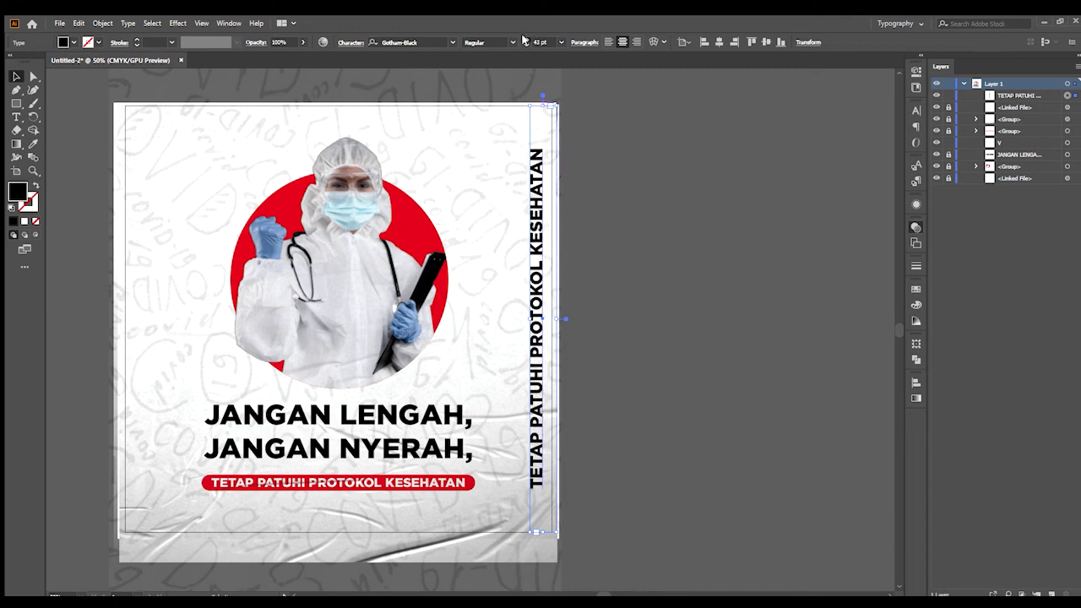
{"action": "left_click", "coordinate": [525, 39]}
{"action": "left_click", "coordinate": [526, 39]}
{"action": "left_click", "coordinate": [525, 39]}
{"action": "left_click", "coordinate": [525, 38]}
{"action": "left_click", "coordinate": [525, 39]}
{"action": "left_click", "coordinate": [525, 39]}
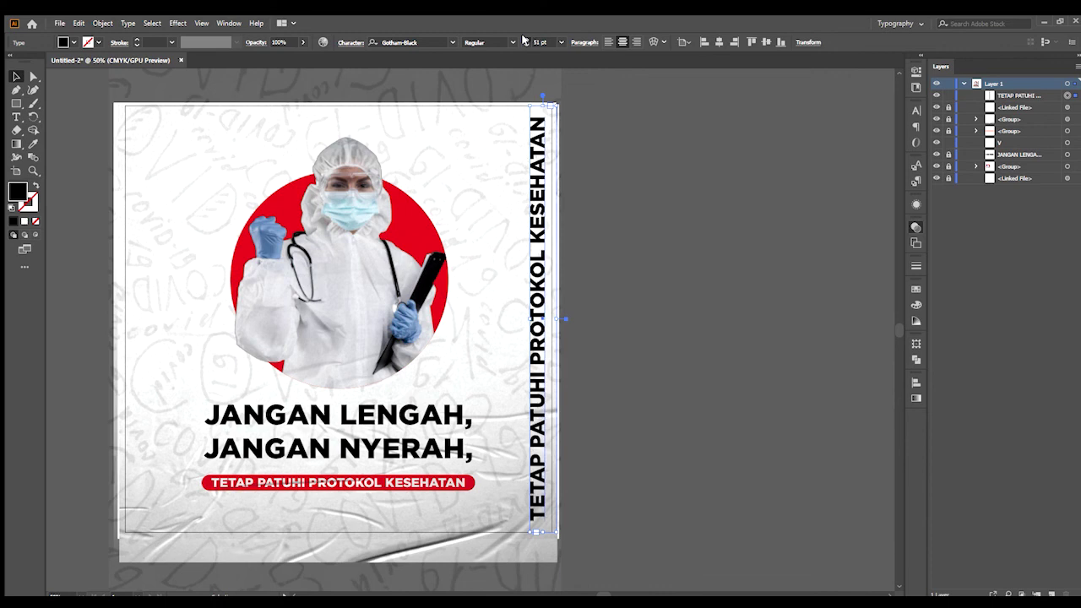
{"action": "left_click", "coordinate": [524, 39]}
{"action": "left_click", "coordinate": [673, 239]}
Step: Nudge the vertical text slightly to the right and narrow its frame to end at the right margin
{"action": "left_click_drag", "start_coordinate": [604, 229], "coordinate": [620, 225]}
{"action": "left_click", "coordinate": [554, 220]}
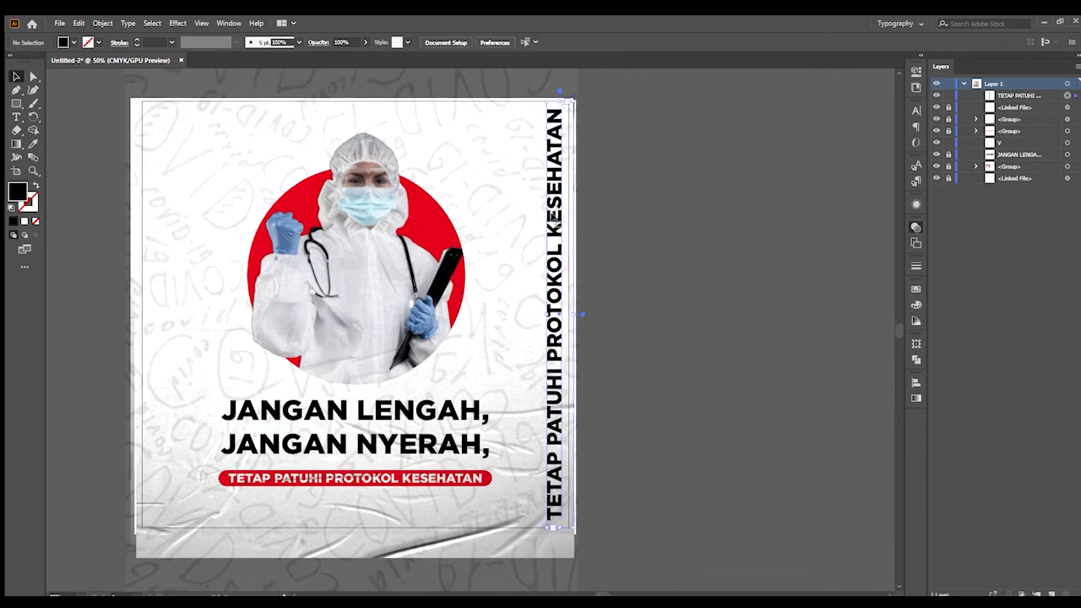
{"action": "left_click", "coordinate": [555, 218]}
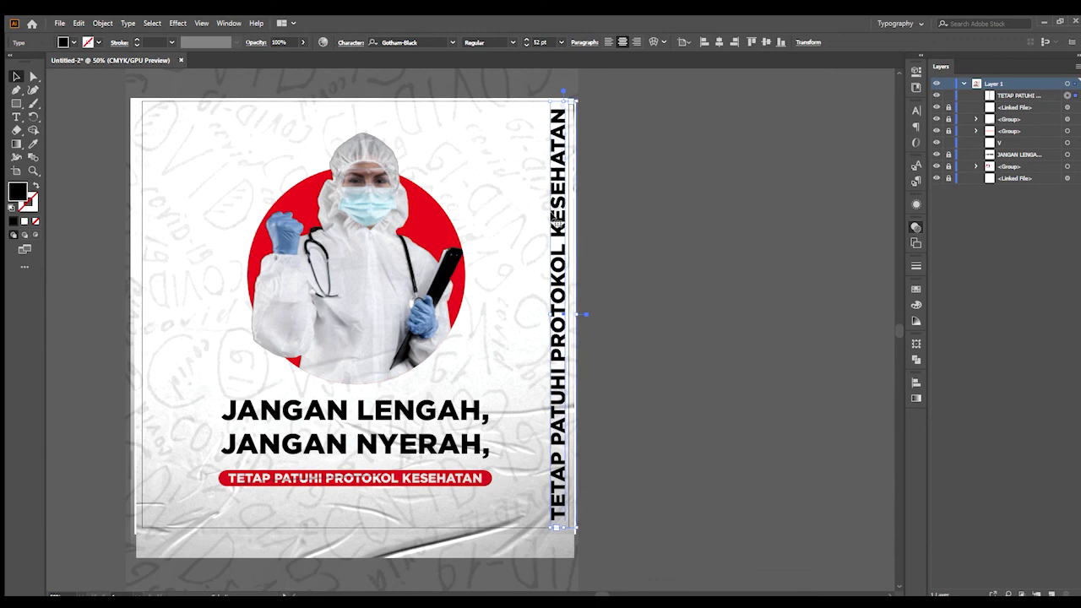
{"action": "left_click_drag", "start_coordinate": [576, 314], "coordinate": [567, 313]}
Step: Swap the fill and stroke of the vertical text, giving it a 1 pt black outline without fill
{"action": "left_click", "coordinate": [35, 187]}
{"action": "left_click", "coordinate": [633, 180]}
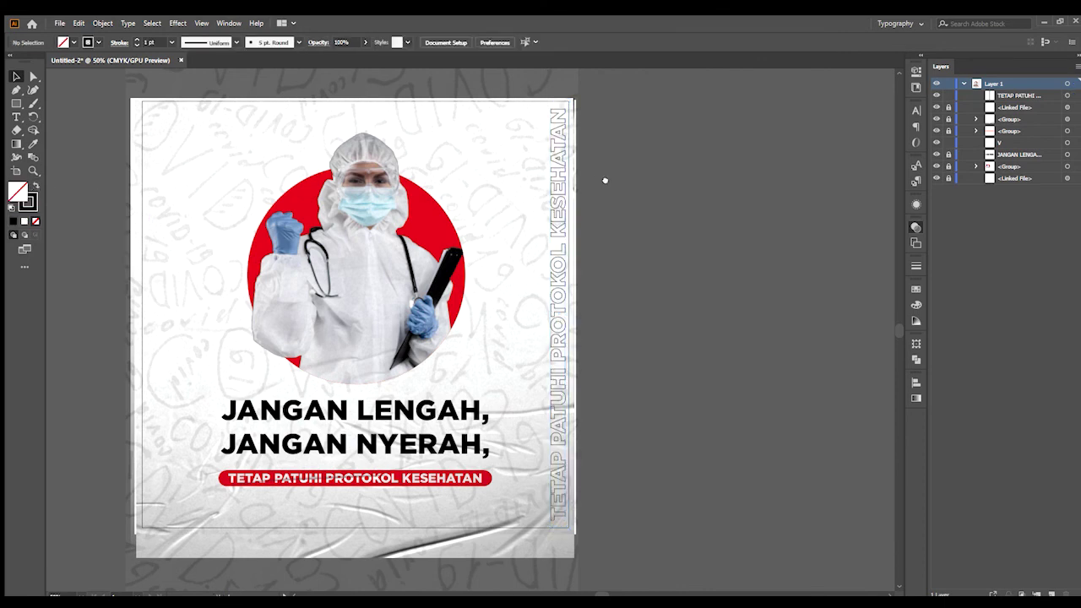
{"action": "left_click_drag", "start_coordinate": [605, 181], "coordinate": [624, 179]}
{"action": "left_click", "coordinate": [584, 154]}
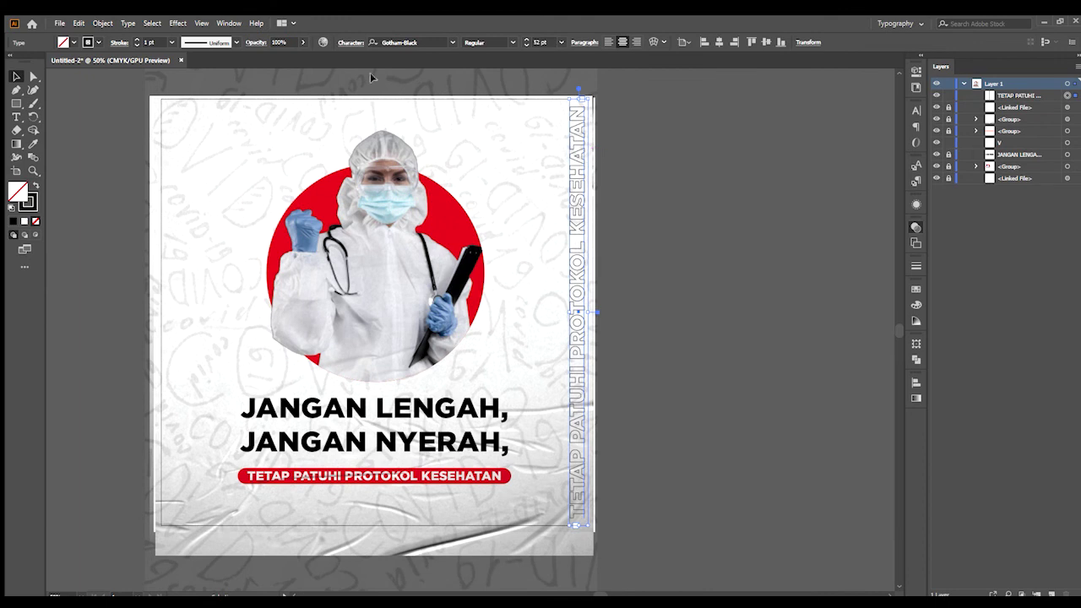
Step: Reduce the stroke weight of the vertical outlined text to 0.5 pt
{"action": "left_click", "coordinate": [135, 39]}
{"action": "left_click", "coordinate": [135, 38]}
{"action": "left_click", "coordinate": [135, 39]}
{"action": "left_click", "coordinate": [136, 46]}
{"action": "left_click", "coordinate": [136, 46]}
{"action": "left_click", "coordinate": [136, 46]}
{"action": "left_click", "coordinate": [135, 46]}
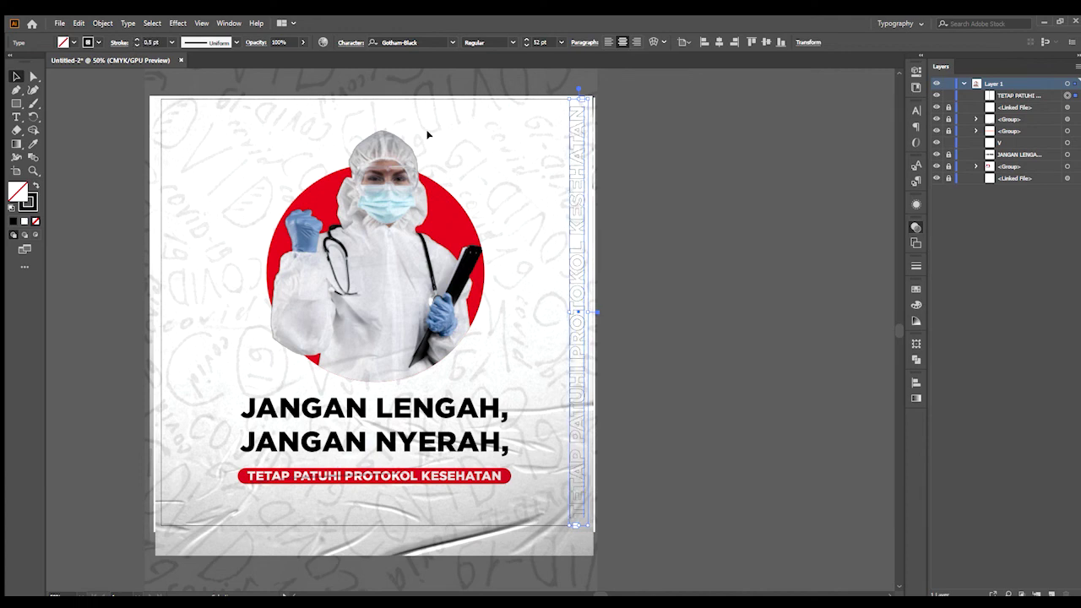
{"action": "left_click", "coordinate": [600, 152]}
{"action": "scroll", "coordinate": [622, 176], "scroll_direction": "left", "scroll_amount": 1}
{"action": "left_click", "coordinate": [600, 182]}
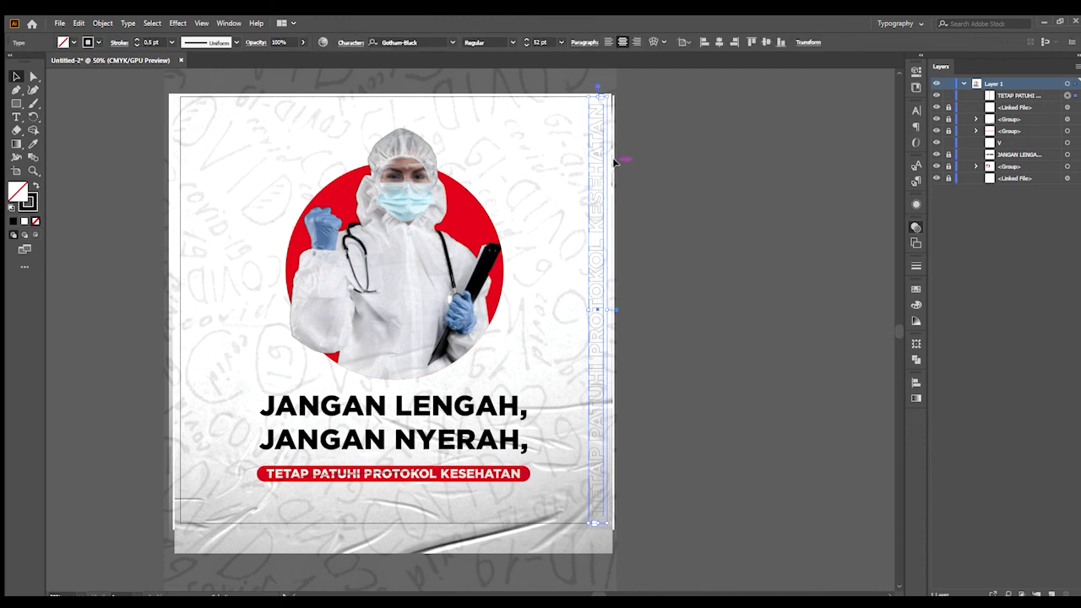
{"action": "scroll", "coordinate": [628, 170], "scroll_direction": "left", "scroll_amount": 1}
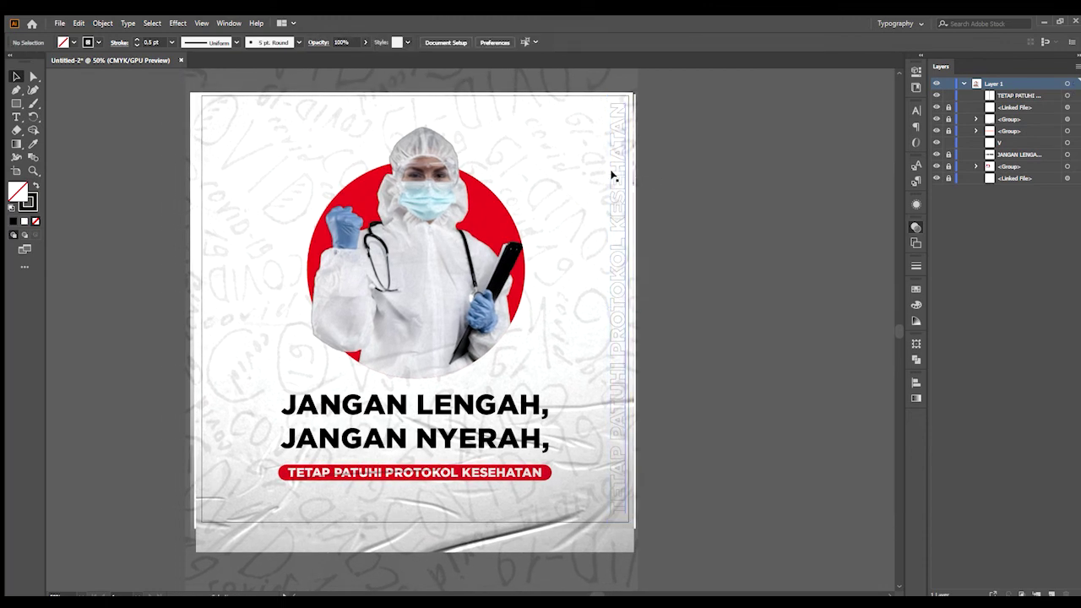
Step: Set the opacity of the vertical outlined text to 50%
{"action": "scroll", "coordinate": [678, 183], "scroll_direction": "left", "scroll_amount": 1}
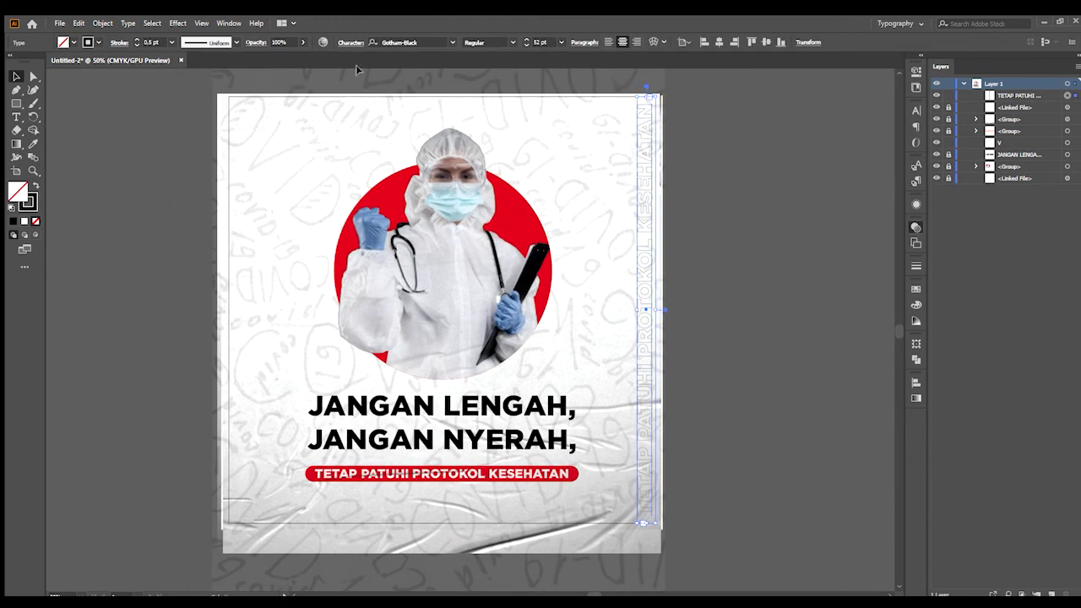
{"action": "left_click", "coordinate": [290, 42]}
{"action": "type", "text": "50"}
{"action": "key", "text": "Return"}
{"action": "scroll", "coordinate": [713, 377], "scroll_direction": "left", "scroll_amount": 1}
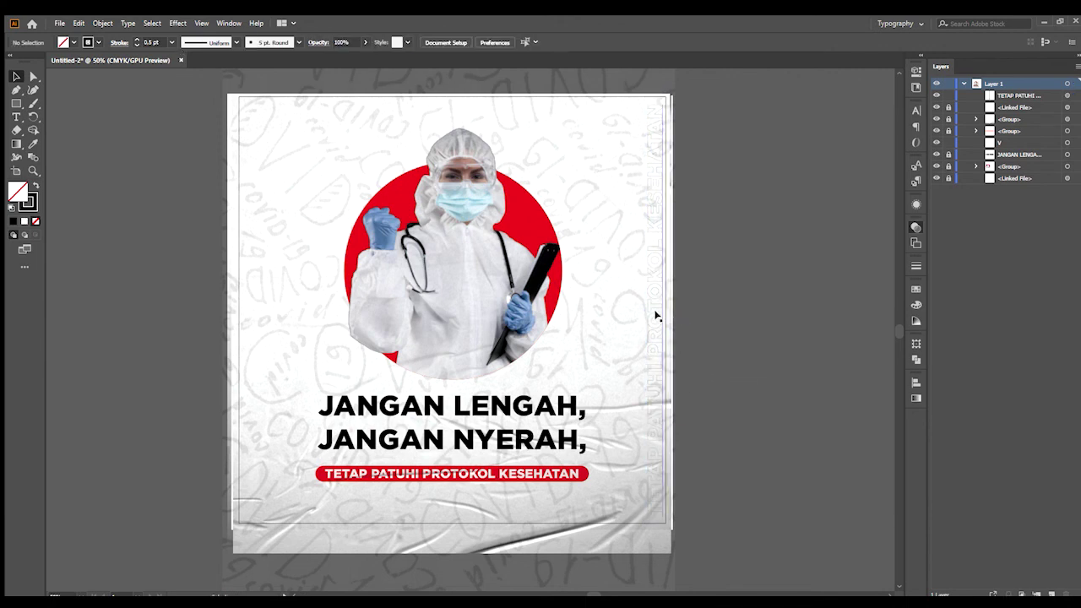
Step: Duplicate the vertical text, place the copy directly beside it on the inner side, and set the copy's opacity to 30%
{"action": "key", "text": "ctrl+c"}
{"action": "key", "text": "ctrl+f"}
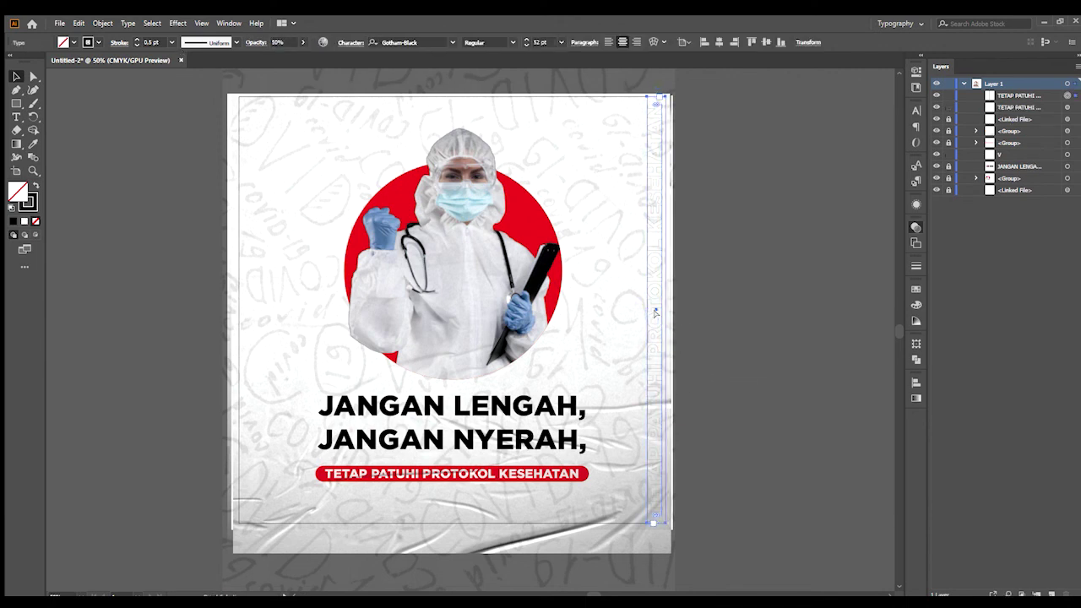
{"action": "left_click_drag", "start_coordinate": [656, 312], "coordinate": [637, 313]}
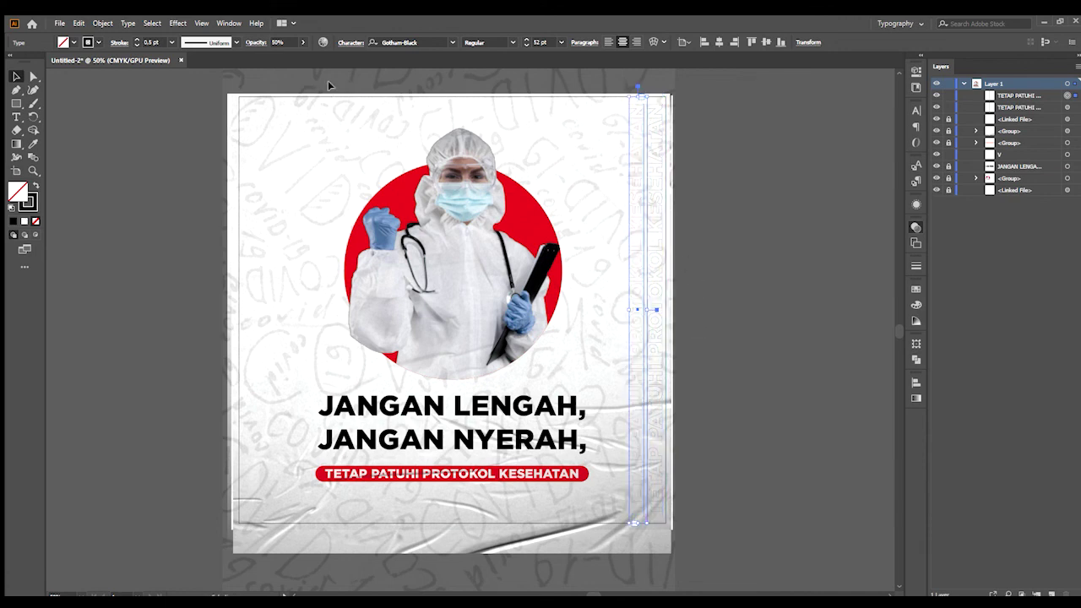
{"action": "left_click", "coordinate": [284, 42]}
{"action": "type", "text": "30"}
{"action": "key", "text": "Return"}
{"action": "left_click", "coordinate": [722, 394]}
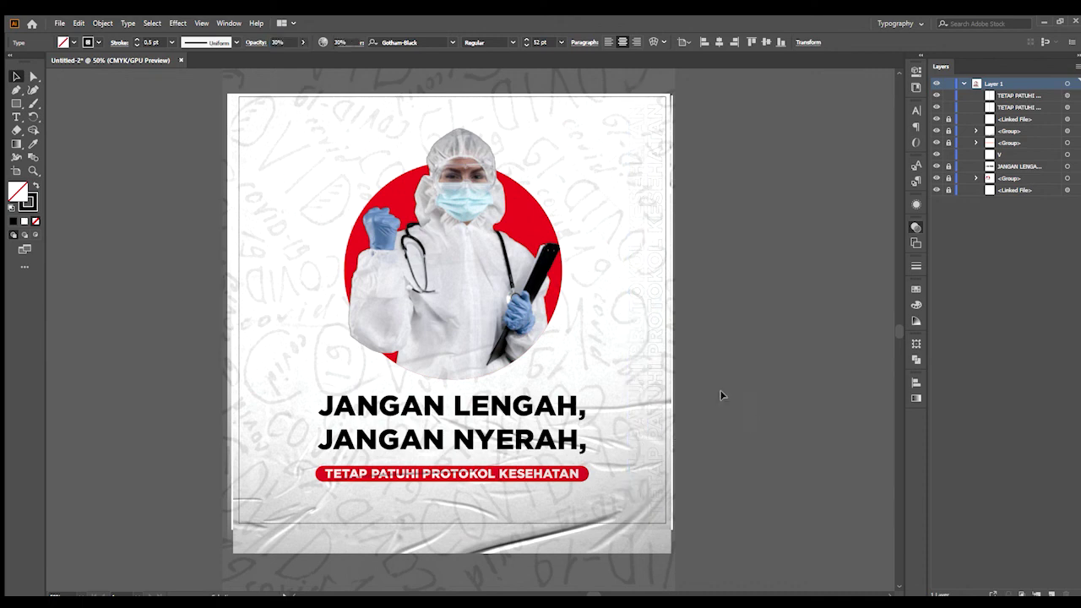
Step: Add a third vertical text column further inward by copying the 30% one, and set its opacity to 15%
{"action": "left_click", "coordinate": [630, 347]}
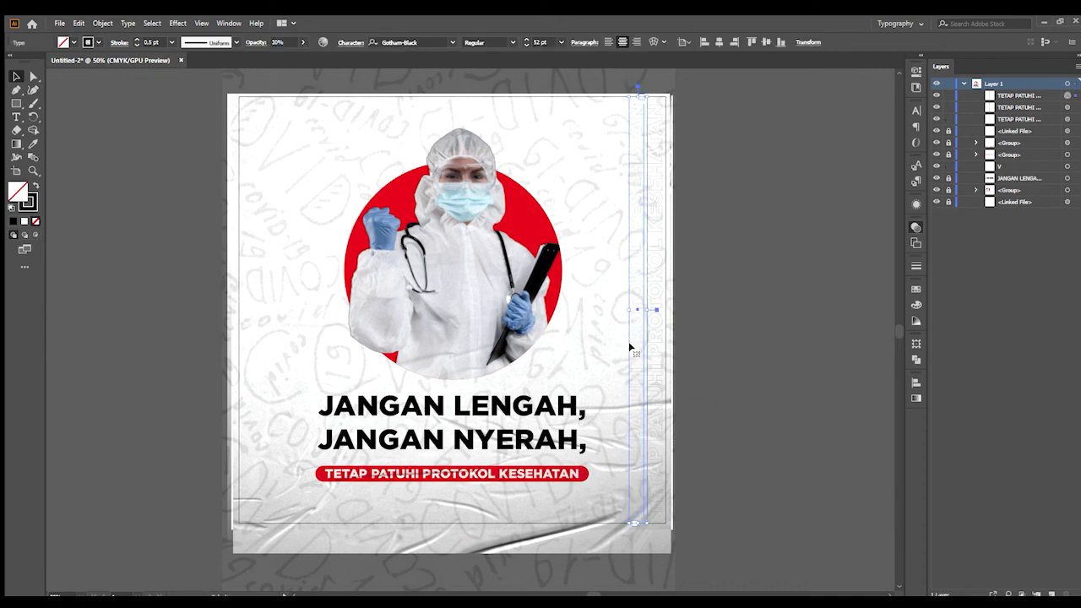
{"action": "left_click_drag", "start_coordinate": [630, 347], "coordinate": [613, 348]}
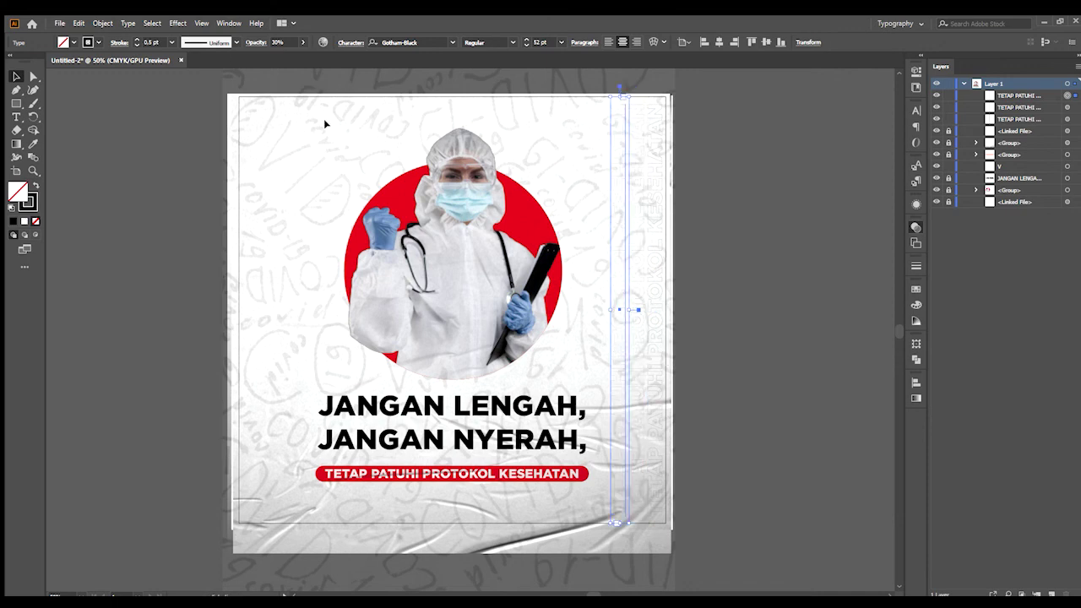
{"action": "left_click", "coordinate": [276, 42]}
{"action": "type", "text": "15"}
{"action": "key", "text": "Return"}
{"action": "left_click", "coordinate": [796, 371]}
{"action": "scroll", "coordinate": [690, 333], "scroll_direction": "up", "scroll_amount": 1}
{"action": "left_click_drag", "start_coordinate": [684, 331], "coordinate": [709, 325]}
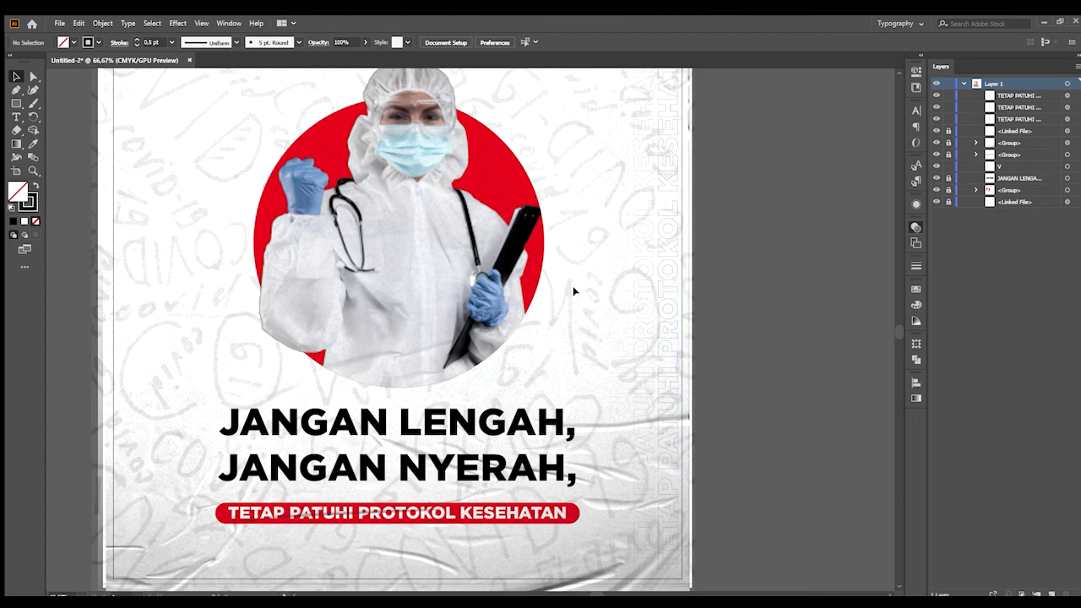
{"action": "scroll", "coordinate": [809, 371], "scroll_direction": "down", "scroll_amount": 1}
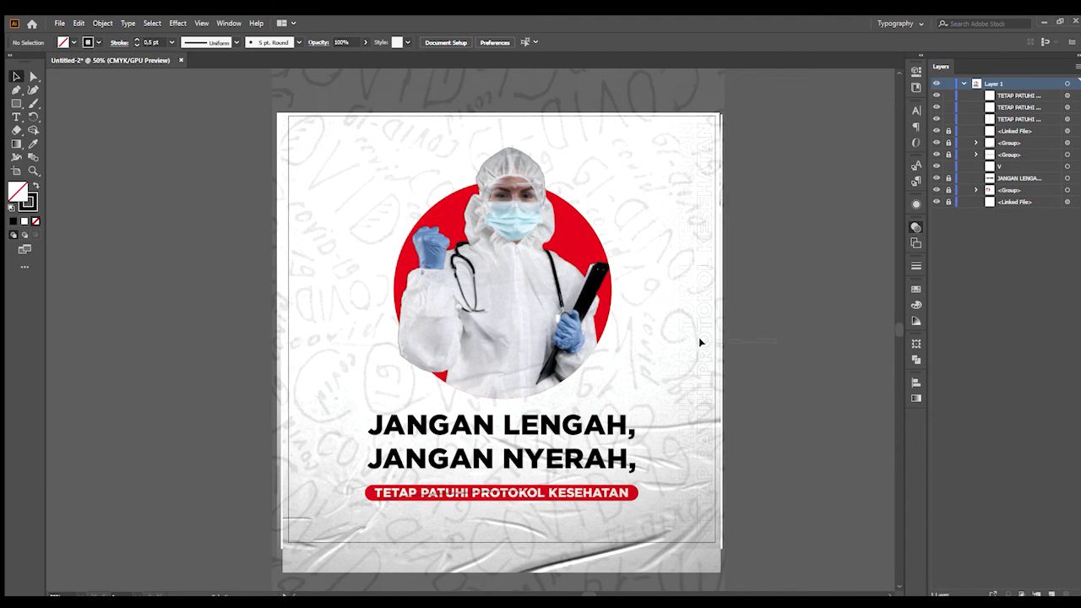
Step: Duplicate the three vertical text columns together and align the copies to the artboard's left margin
{"action": "left_click_drag", "start_coordinate": [642, 340], "coordinate": [733, 362]}
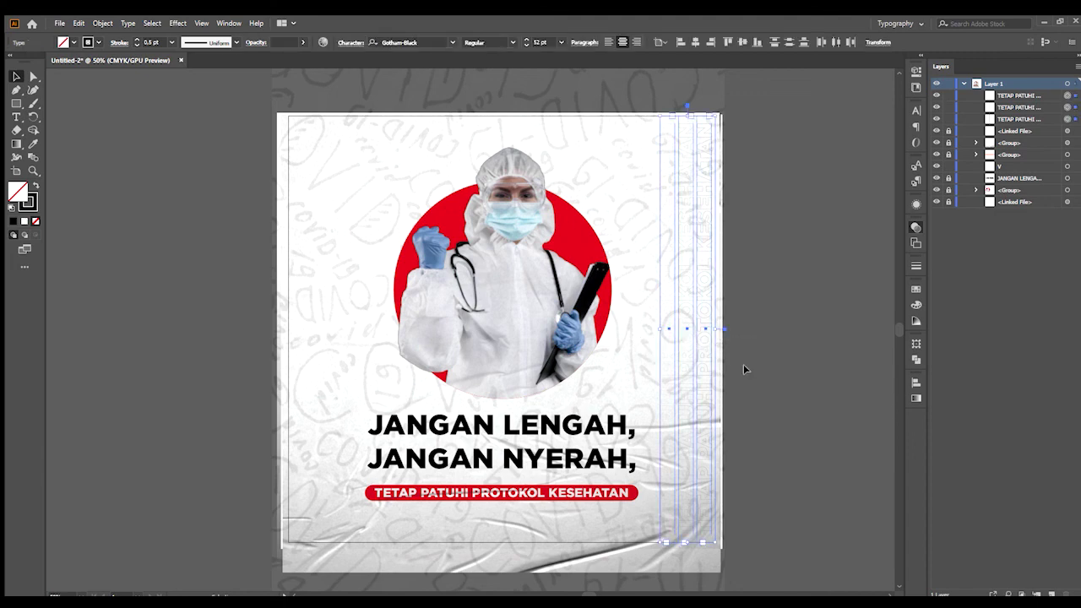
{"action": "left_click", "coordinate": [755, 352]}
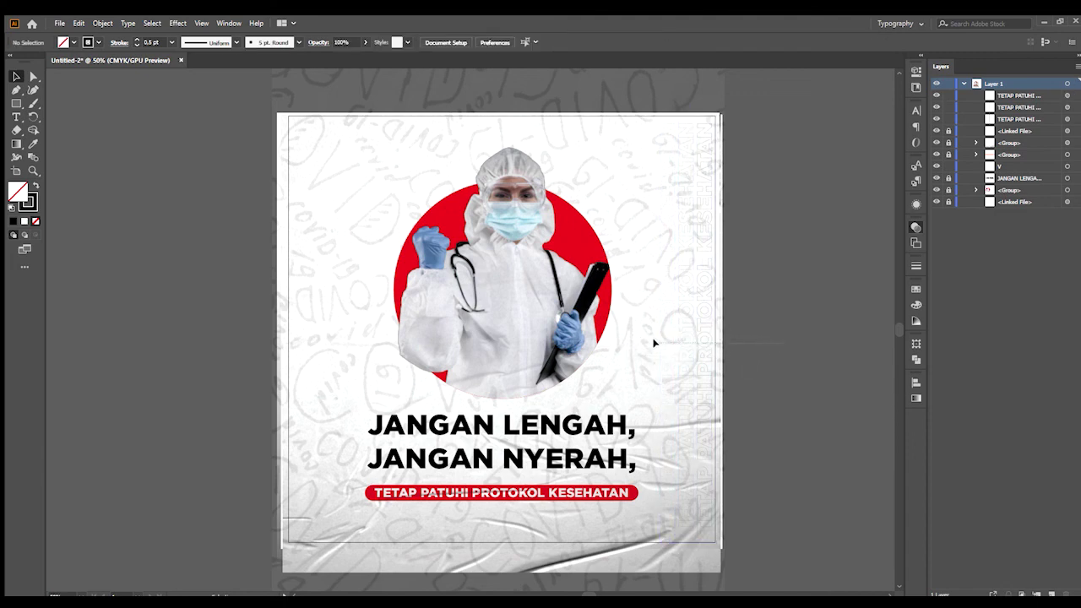
{"action": "left_click_drag", "start_coordinate": [654, 343], "coordinate": [723, 346]}
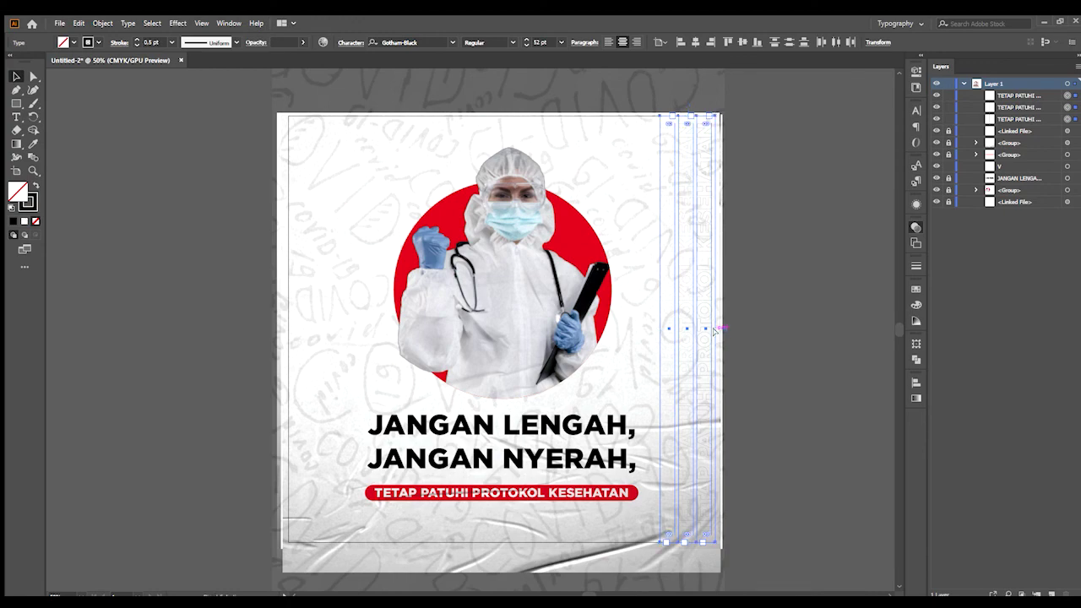
{"action": "key", "text": "ctrl+c"}
{"action": "key", "text": "ctrl+f"}
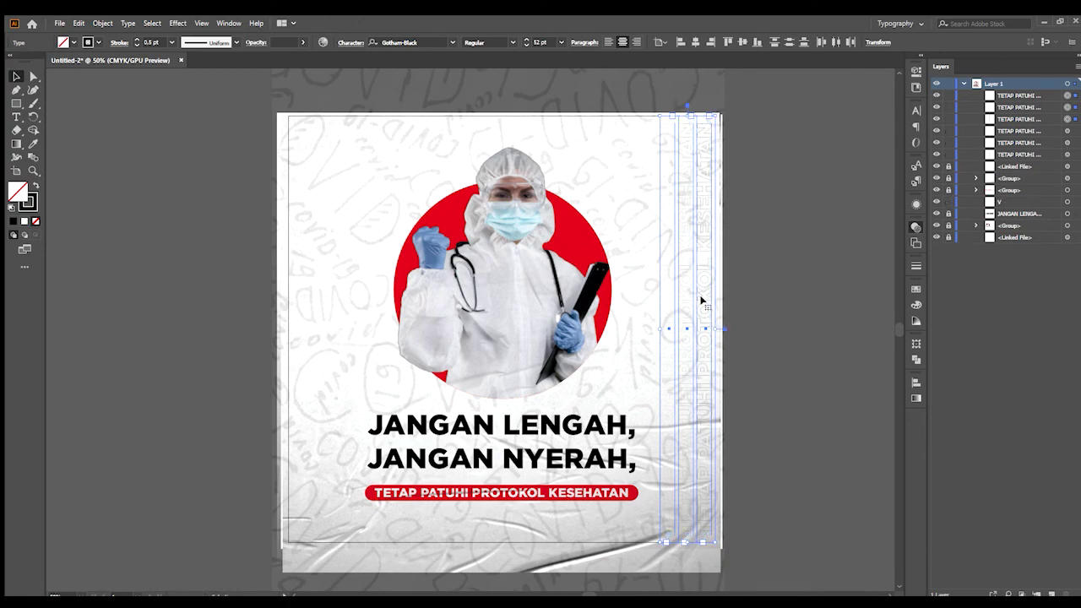
{"action": "left_click_drag", "start_coordinate": [701, 300], "coordinate": [328, 307]}
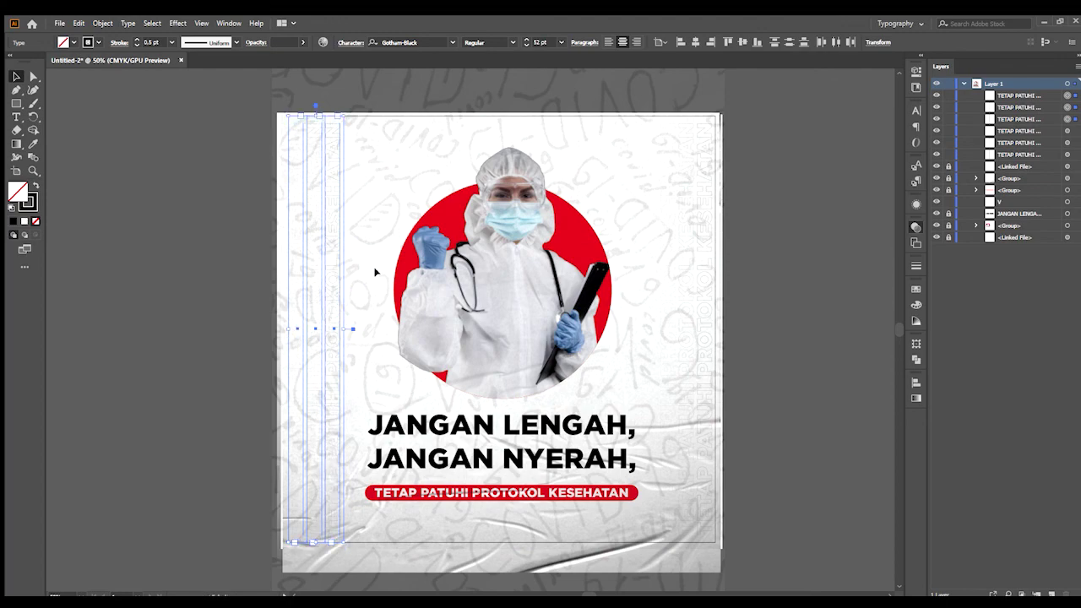
Step: Rotate the three copied text columns on the artboard's left side by half a turn
{"action": "key", "text": "r"}
{"action": "left_click_drag", "start_coordinate": [395, 205], "coordinate": [253, 404]}
{"action": "key", "text": "v"}
{"action": "left_click", "coordinate": [234, 339]}
{"action": "left_click_drag", "start_coordinate": [519, 279], "coordinate": [480, 259]}
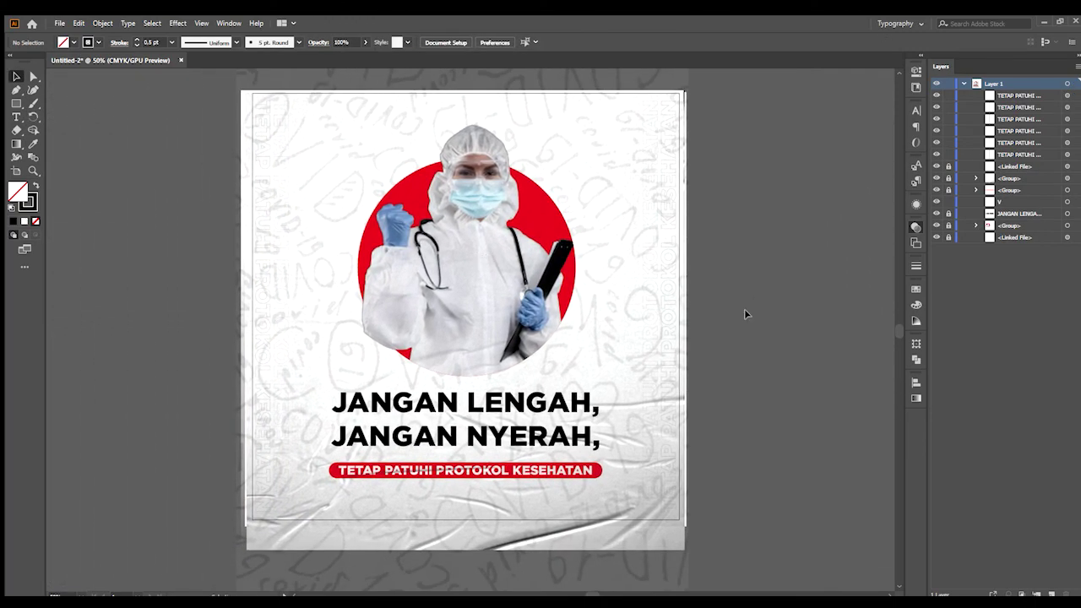
{"action": "scroll", "coordinate": [744, 311], "scroll_direction": "up", "scroll_amount": 1}
{"action": "left_click_drag", "start_coordinate": [724, 333], "coordinate": [700, 330]}
{"action": "scroll", "coordinate": [747, 328], "scroll_direction": "down", "scroll_amount": 1}
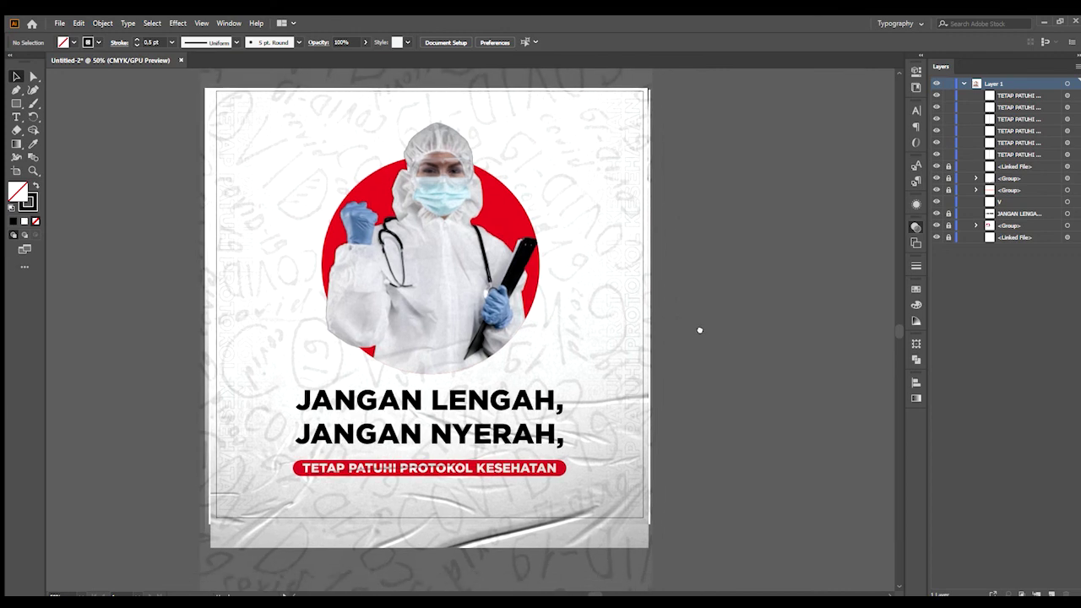
{"action": "scroll", "coordinate": [428, 120], "scroll_direction": "up", "scroll_amount": 2}
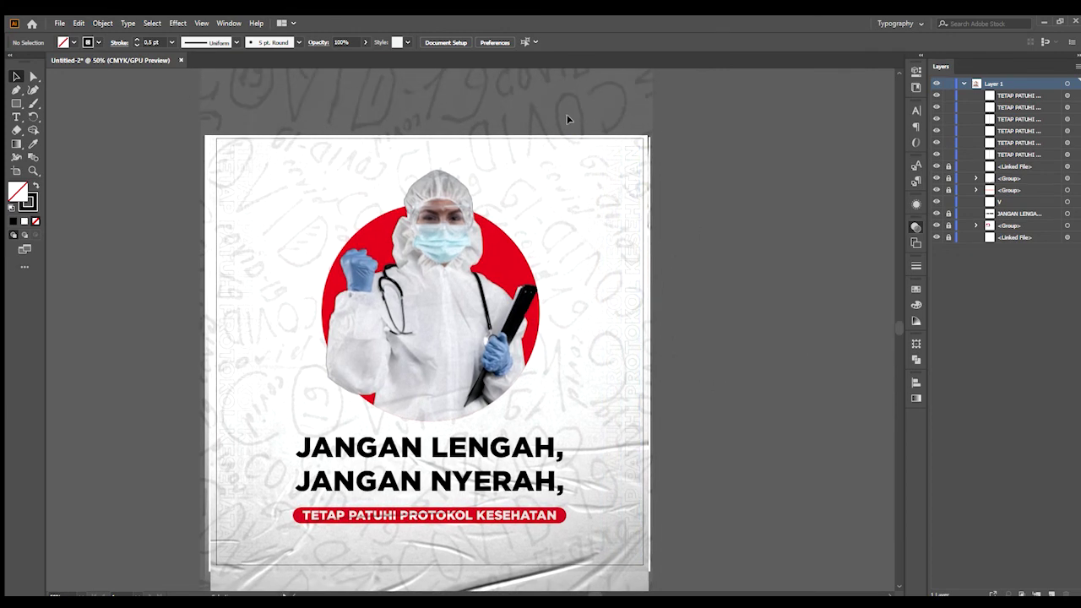
{"action": "scroll", "coordinate": [763, 364], "scroll_direction": "down", "scroll_amount": 5}
{"action": "scroll", "coordinate": [374, 494], "scroll_direction": "up", "scroll_amount": 3}
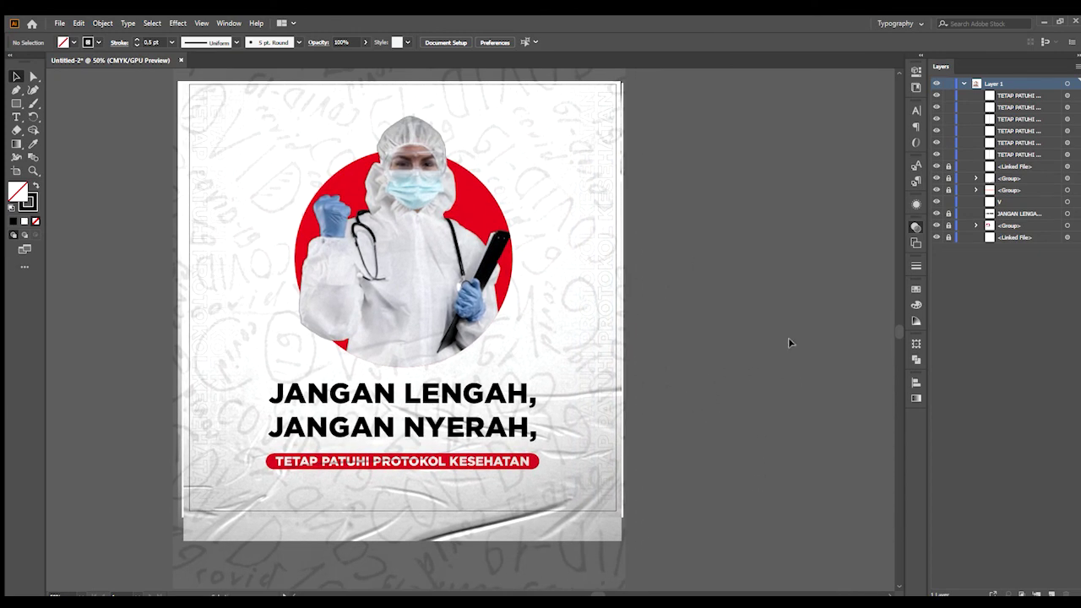
{"action": "scroll", "coordinate": [788, 338], "scroll_direction": "up", "scroll_amount": 1}
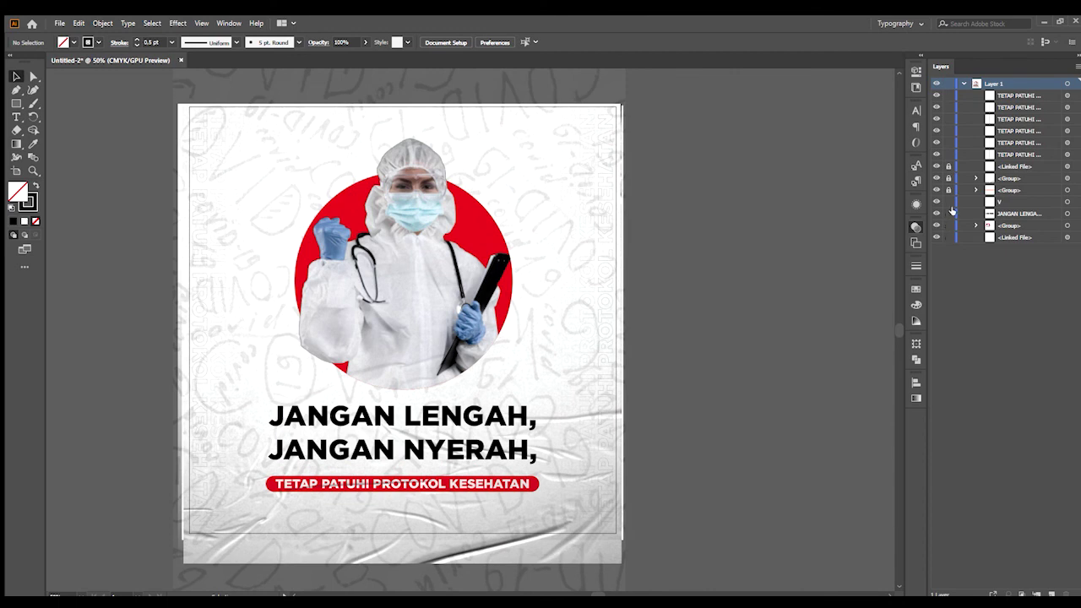
Step: Unlock all locked objects in Layer 1 and draw a 1080 × 1080 px rectangle covering the artboard
{"action": "left_click", "coordinate": [948, 178]}
{"action": "scroll", "coordinate": [702, 374], "scroll_direction": "down", "scroll_amount": 1}
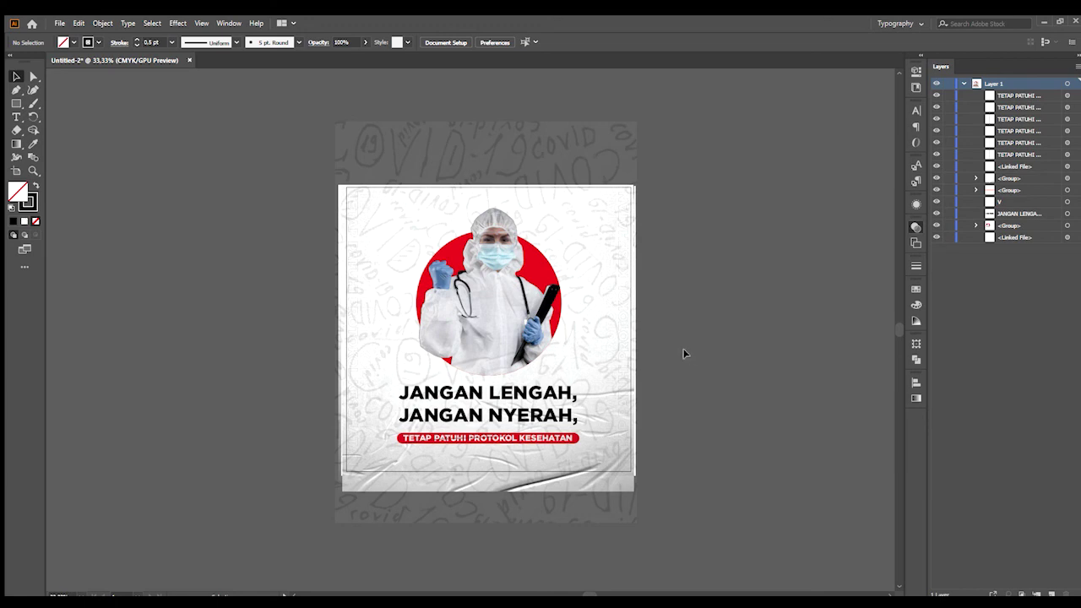
{"action": "key", "text": "m"}
{"action": "left_click_drag", "start_coordinate": [343, 184], "coordinate": [635, 467]}
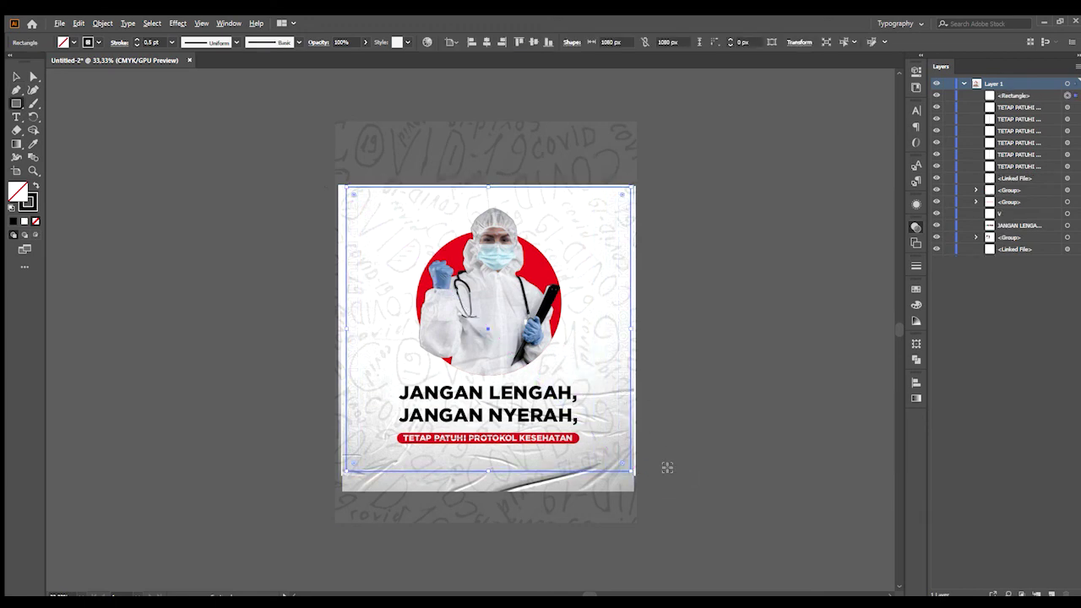
{"action": "scroll", "coordinate": [666, 465], "scroll_direction": "up", "scroll_amount": 2}
{"action": "key", "text": "v"}
{"action": "left_click", "coordinate": [666, 359]}
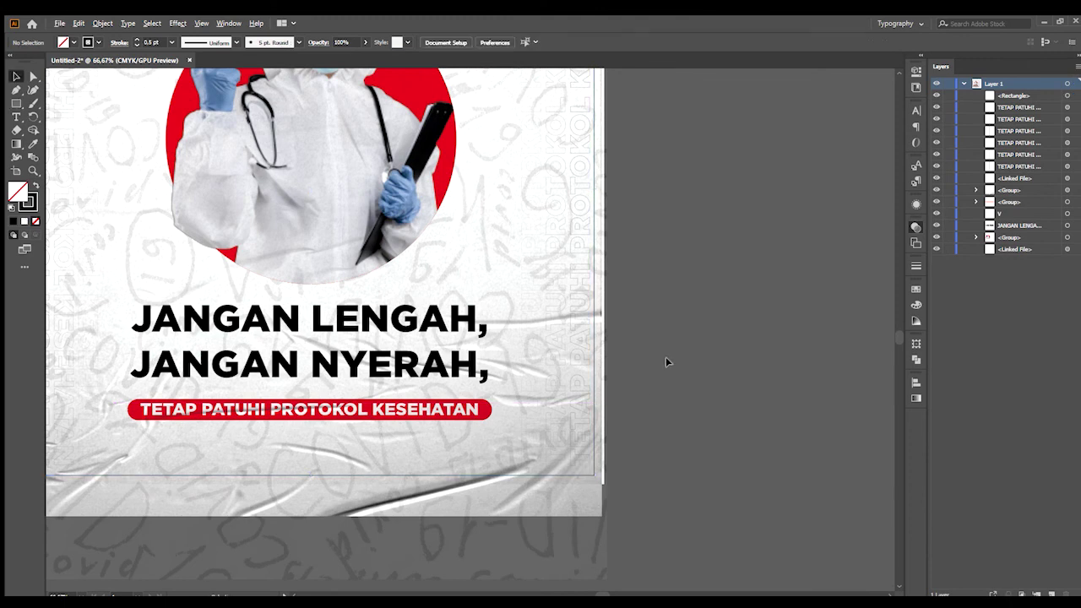
Step: Swap the rectangle's fill and stroke, giving it a black fill without stroke
{"action": "scroll", "coordinate": [665, 359], "scroll_direction": "down", "scroll_amount": 1}
{"action": "left_click", "coordinate": [619, 321]}
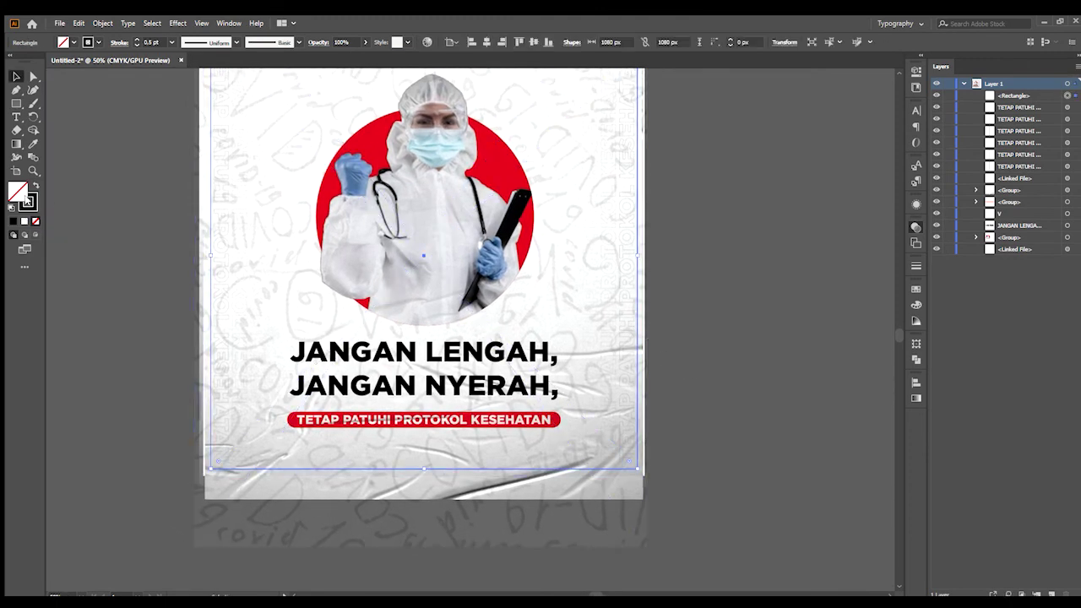
{"action": "key", "text": "shift+x"}
{"action": "scroll", "coordinate": [660, 302], "scroll_direction": "up", "scroll_amount": 1}
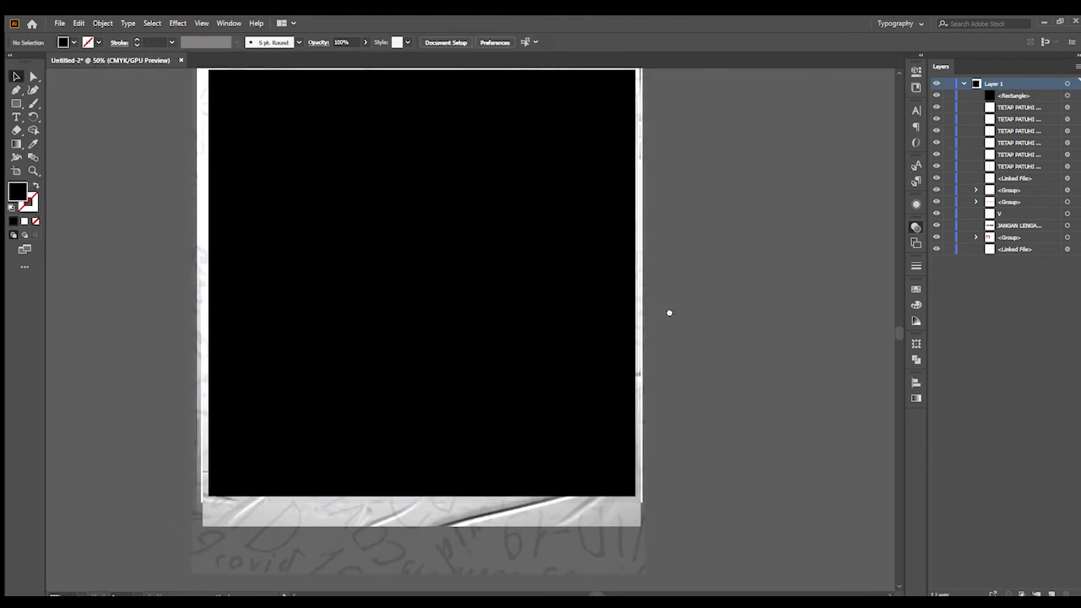
{"action": "scroll", "coordinate": [629, 251], "scroll_direction": "up", "scroll_amount": 1}
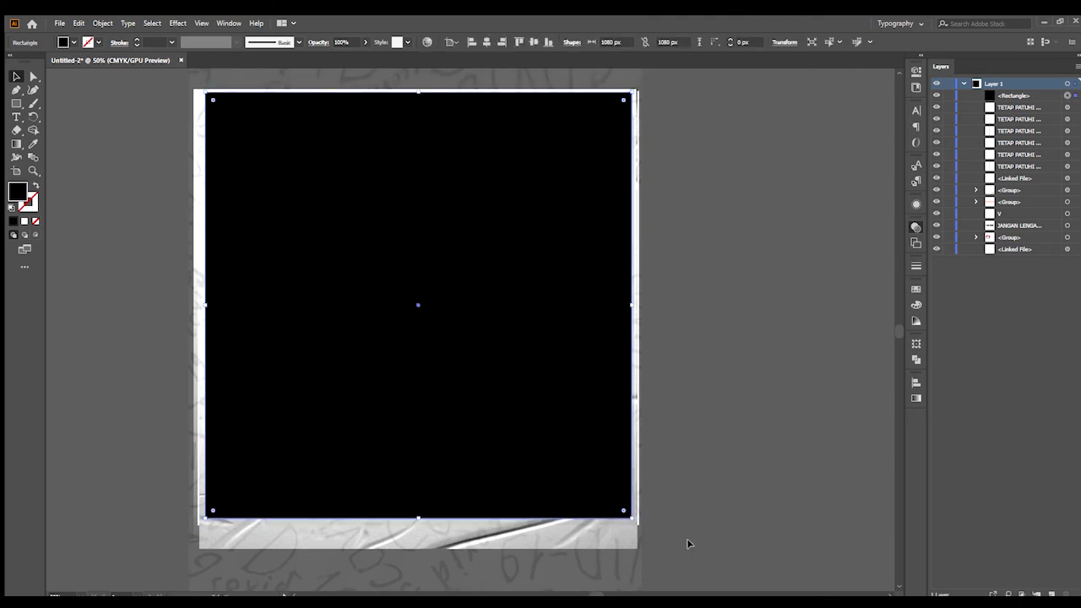
Step: Select all the artwork together with the black rectangle and make a clipping mask that crops it to the artboard
{"action": "left_click_drag", "start_coordinate": [688, 543], "coordinate": [161, 90]}
{"action": "scroll", "coordinate": [151, 78], "scroll_direction": "up", "scroll_amount": 1}
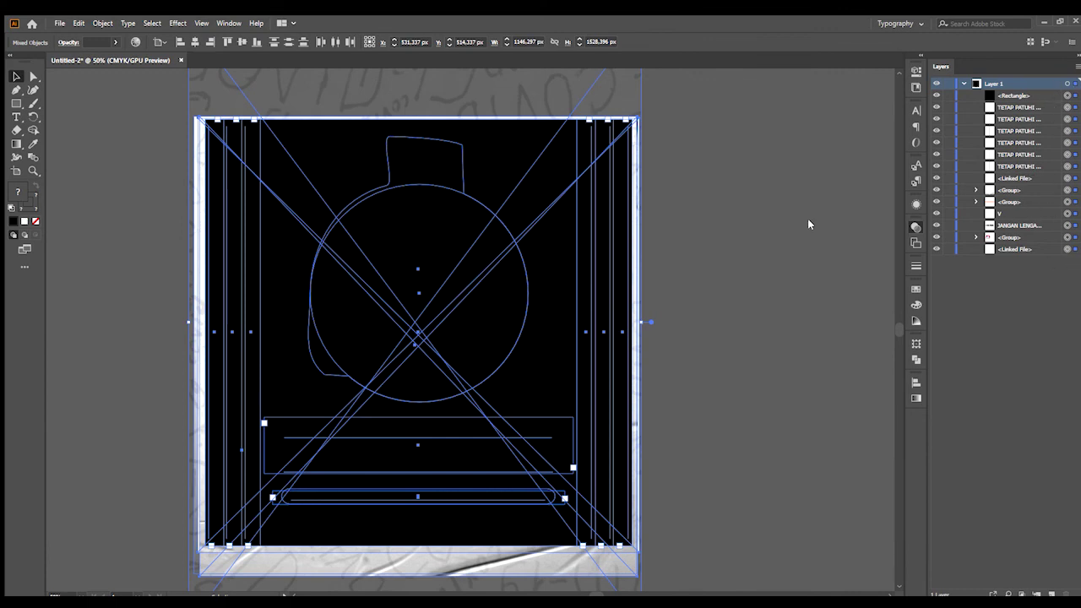
{"action": "left_click_drag", "start_coordinate": [661, 380], "coordinate": [673, 357]}
{"action": "scroll", "coordinate": [673, 357], "scroll_direction": "down", "scroll_amount": 2}
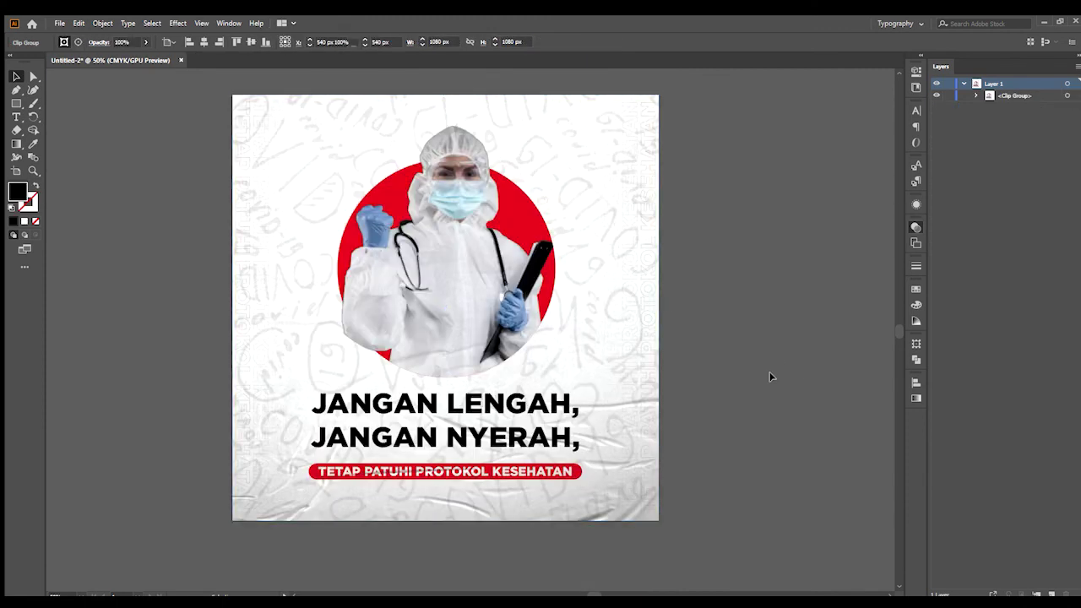
{"action": "left_click", "coordinate": [770, 374]}
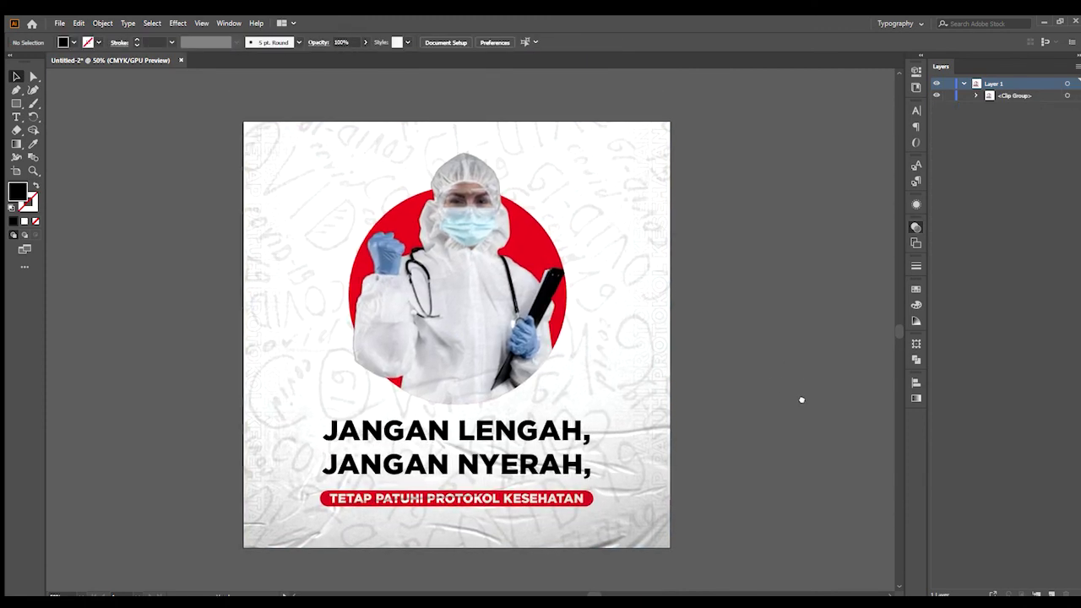
{"action": "scroll", "coordinate": [804, 366], "scroll_direction": "down", "scroll_amount": 2}
{"action": "left_click_drag", "start_coordinate": [796, 405], "coordinate": [774, 420]}
{"action": "scroll", "coordinate": [750, 397], "scroll_direction": "up", "scroll_amount": 2}
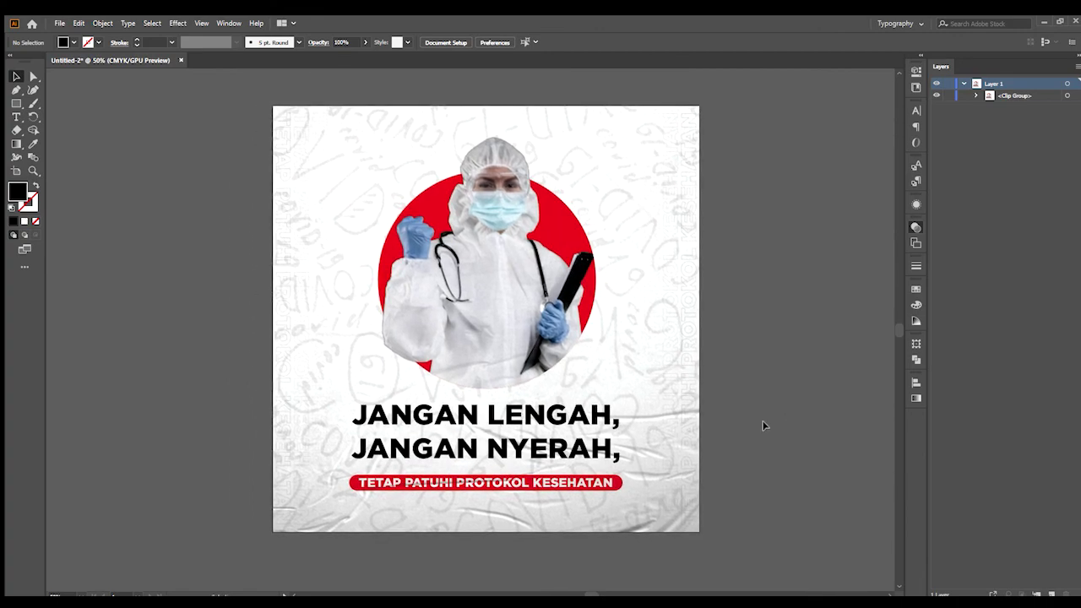